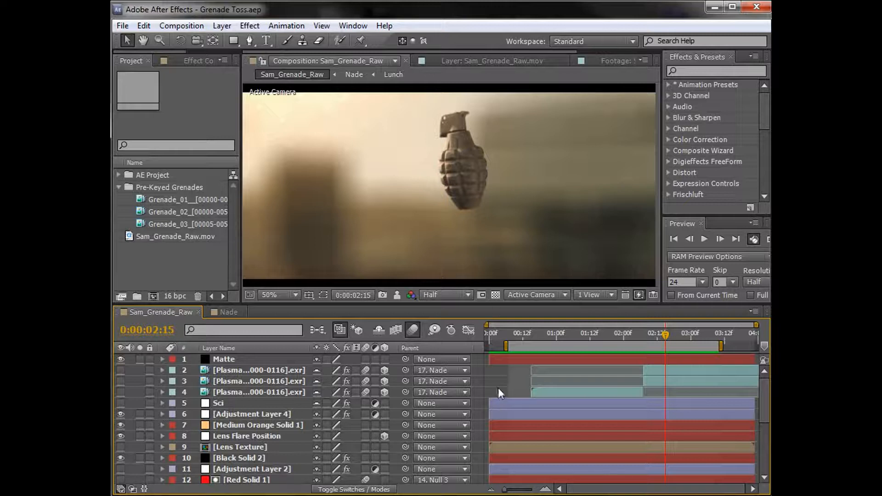
# Review the grenade toss in the finished Sam_Grenade_Raw composition and the Sam_Attack_1080p movie.
pyautogui.moveTo(530, 339); pyautogui.dragTo(584, 340)
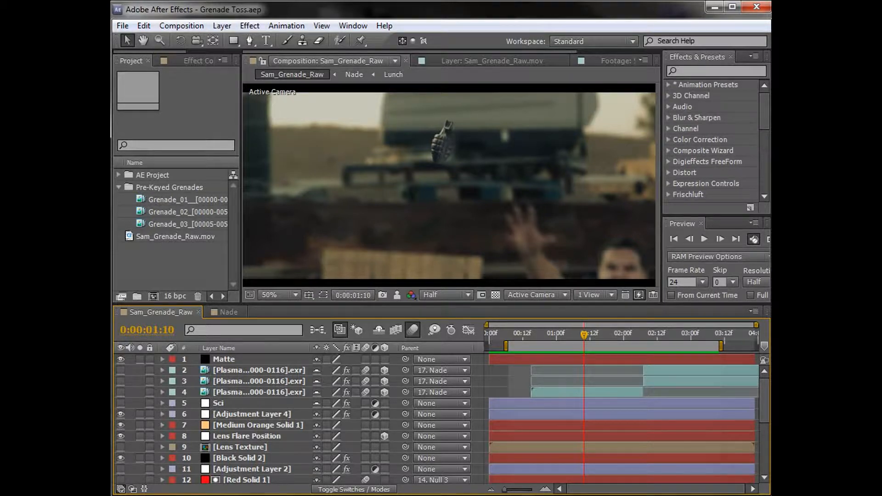
pyautogui.hotkey('alt', 'Tab')
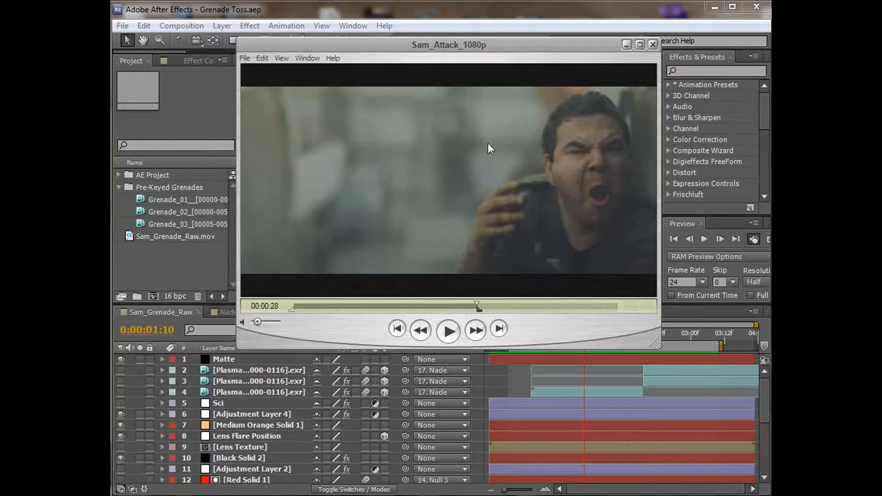
pyautogui.moveTo(487, 303); pyautogui.dragTo(448, 305)
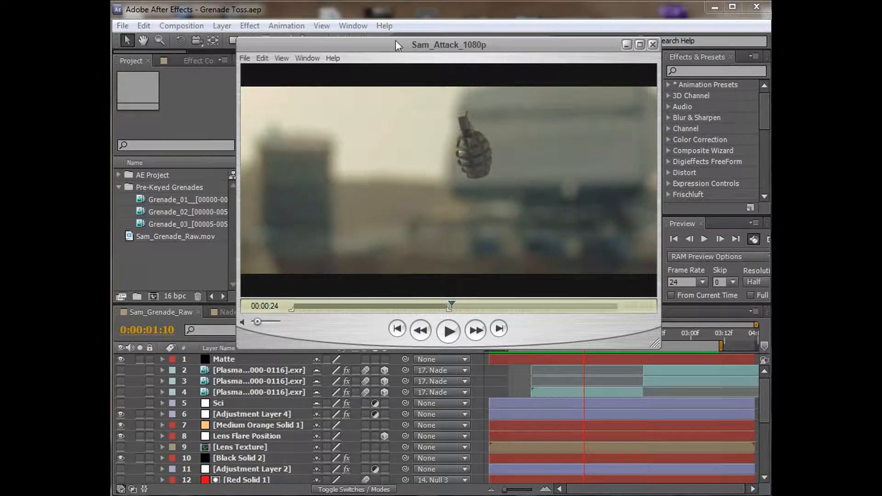
pyautogui.click(396, 7)
# View the Grenade_03 footage from the Pre-Keyed Grenades folder, scrub through its rotation, and return to the Sam_Grenade_Raw composition.
pyautogui.click(175, 256)
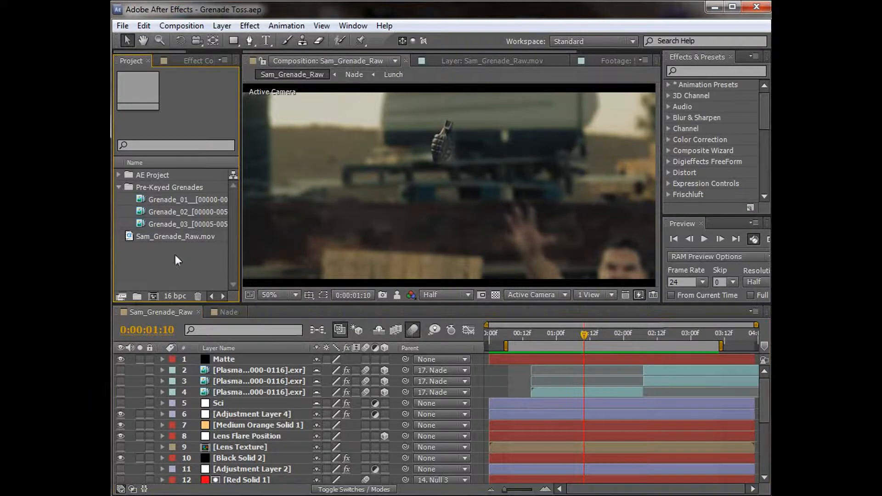
pyautogui.doubleClick(177, 223)
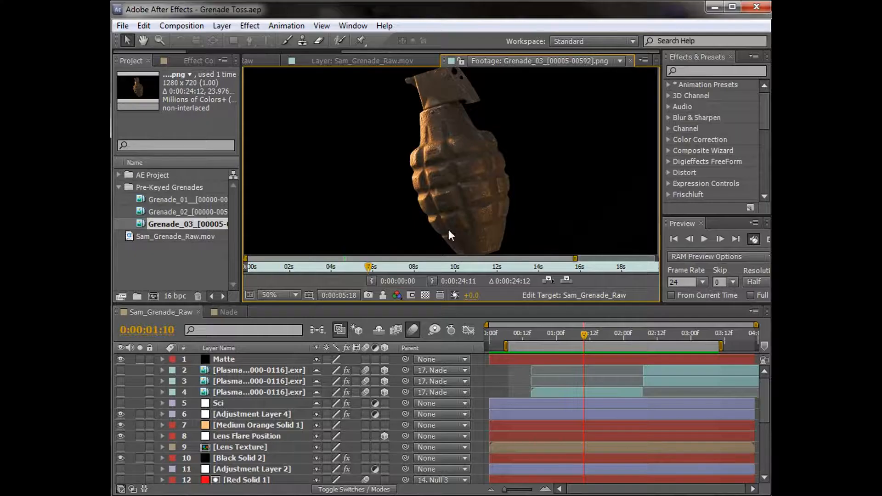
pyautogui.click(363, 269)
pyautogui.moveTo(363, 274); pyautogui.dragTo(517, 269)
pyautogui.click(270, 60)
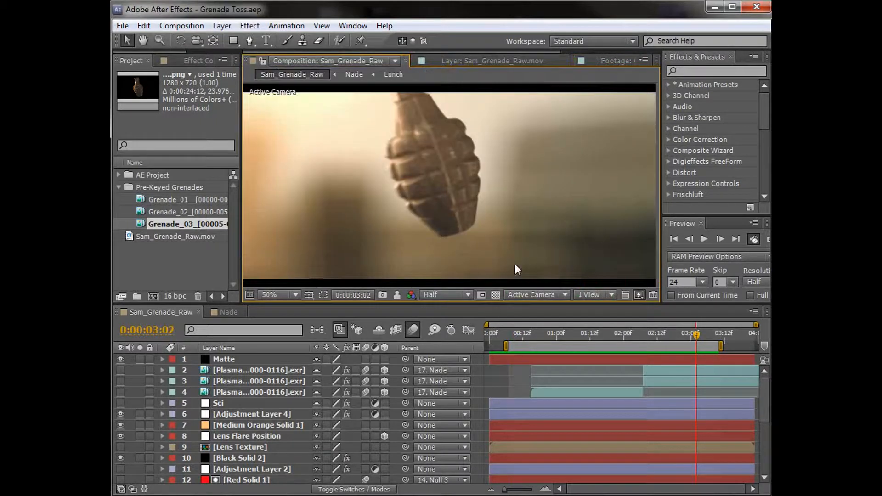
# Compare the grenade's flight and focus change in the Sam_Grenade_Raw composition with the Sam_Attack_1080p movie.
pyautogui.click(514, 375)
pyautogui.moveTo(537, 333); pyautogui.dragTo(684, 347)
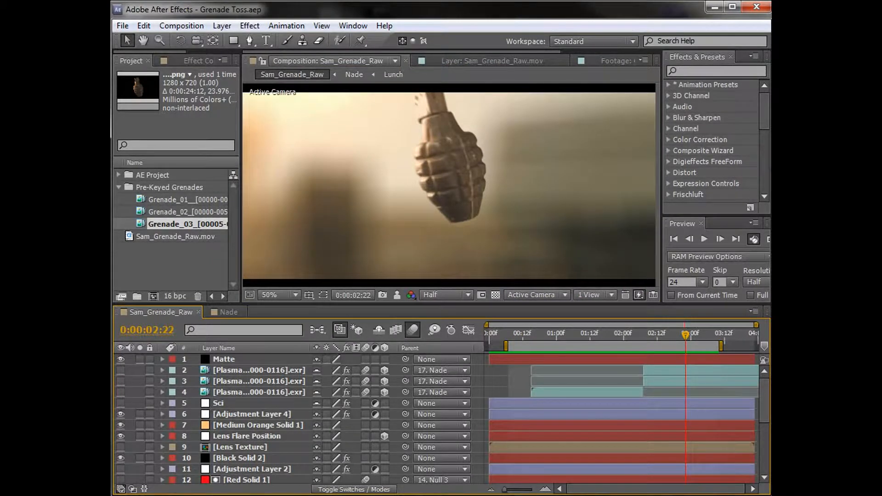
pyautogui.hotkey('alt', 'Tab')
pyautogui.moveTo(455, 307)
pyautogui.mouseDown()
pyautogui.moveTo(461, 303)
pyautogui.moveTo(446, 307)
pyautogui.mouseUp()
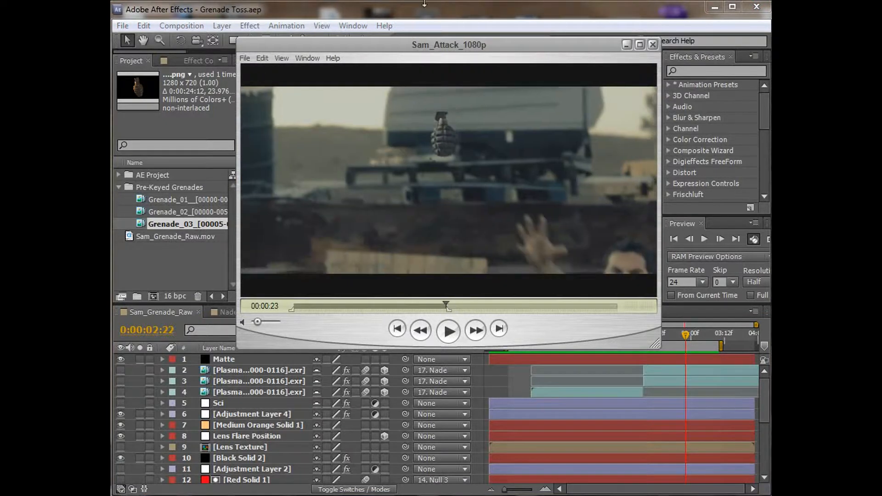
pyautogui.hotkey('alt', 'Tab')
pyautogui.moveTo(556, 334); pyautogui.dragTo(617, 344)
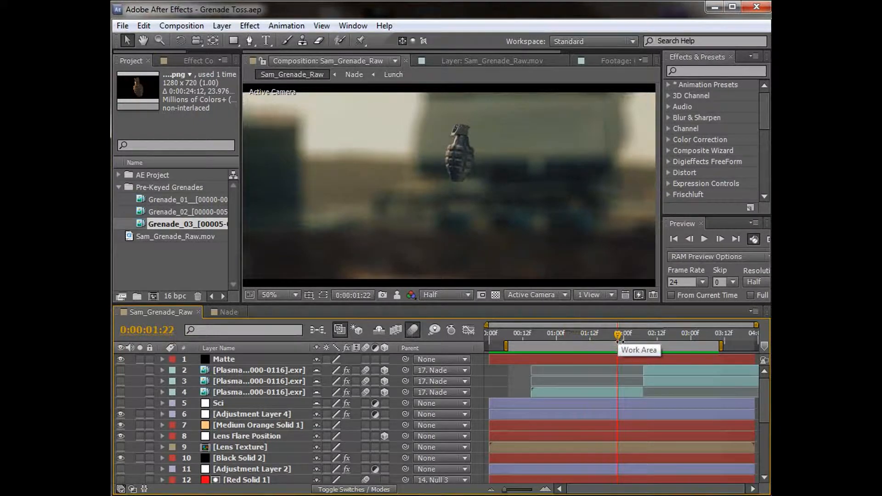
pyautogui.click(663, 342)
pyautogui.moveTo(666, 340); pyautogui.dragTo(682, 345)
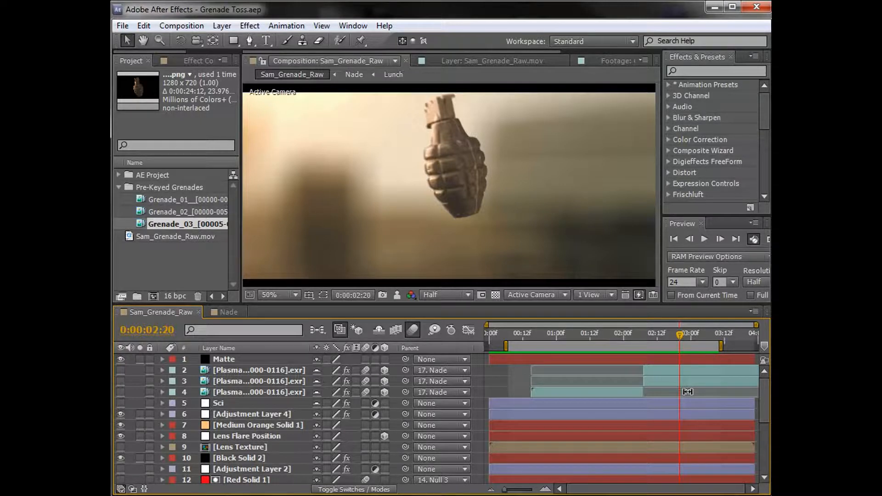
# Create a new composition from the Sam_Grenade_Raw.mov footage.
pyautogui.click(168, 262)
pyautogui.click(193, 236)
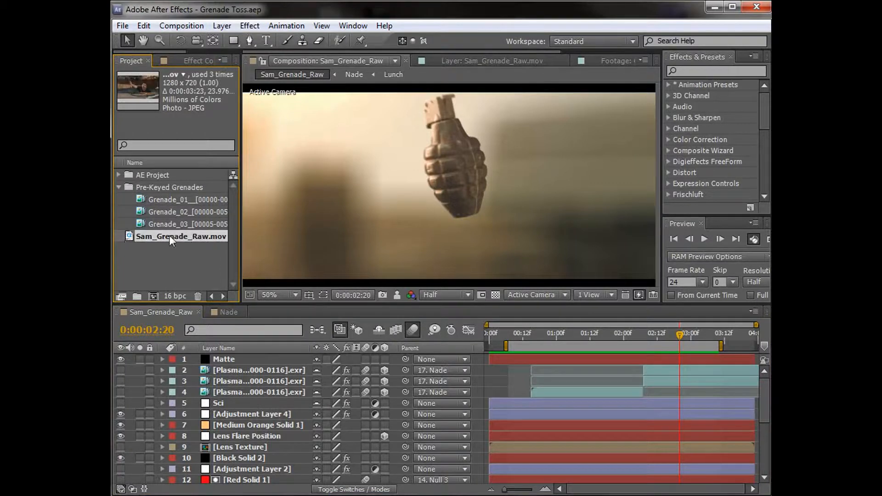
pyautogui.moveTo(175, 234); pyautogui.dragTo(153, 296)
pyautogui.click(534, 371)
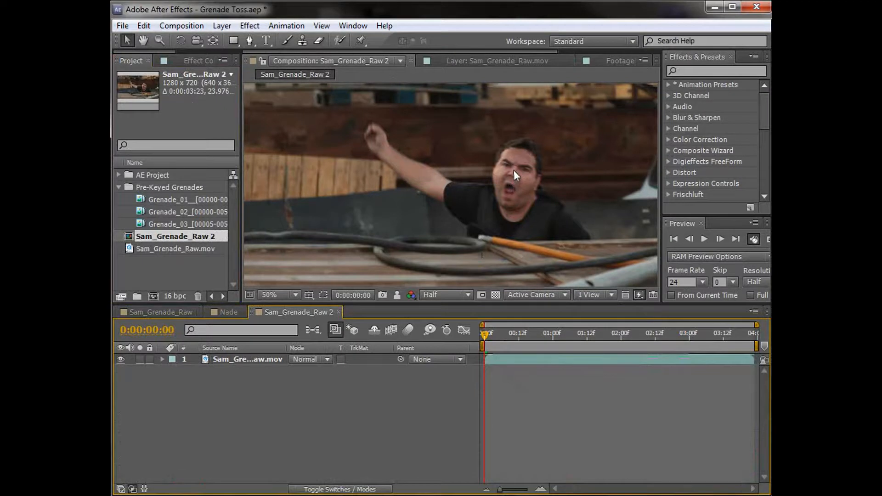
# Set the new composition's preview resolution to Full and check the opening frames of the footage.
pyautogui.scroll(2, 571, 200)
pyautogui.click(452, 294)
pyautogui.click(451, 321)
pyautogui.scroll(-2, 526, 198)
pyautogui.press('h')
pyautogui.moveTo(526, 199); pyautogui.dragTo(511, 205)
pyautogui.moveTo(519, 324); pyautogui.dragTo(485, 335)
pyautogui.moveTo(404, 184); pyautogui.dragTo(414, 193)
pyautogui.press('v')
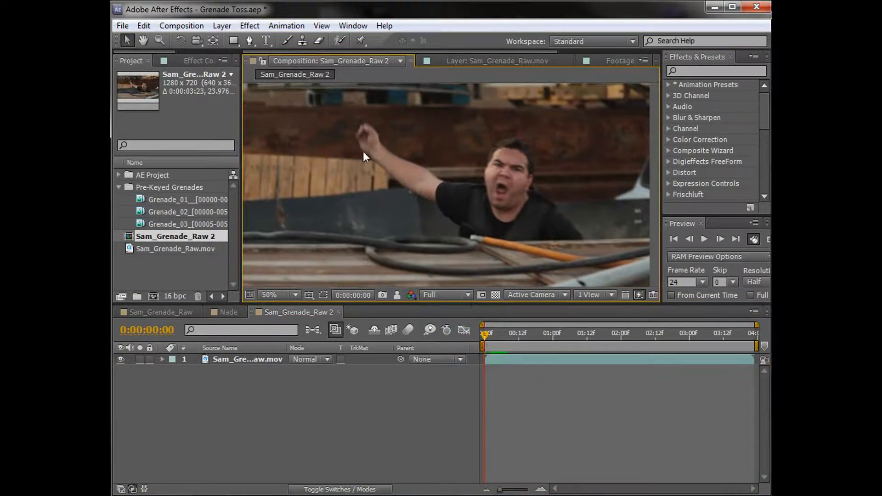
pyautogui.moveTo(486, 333); pyautogui.dragTo(469, 349)
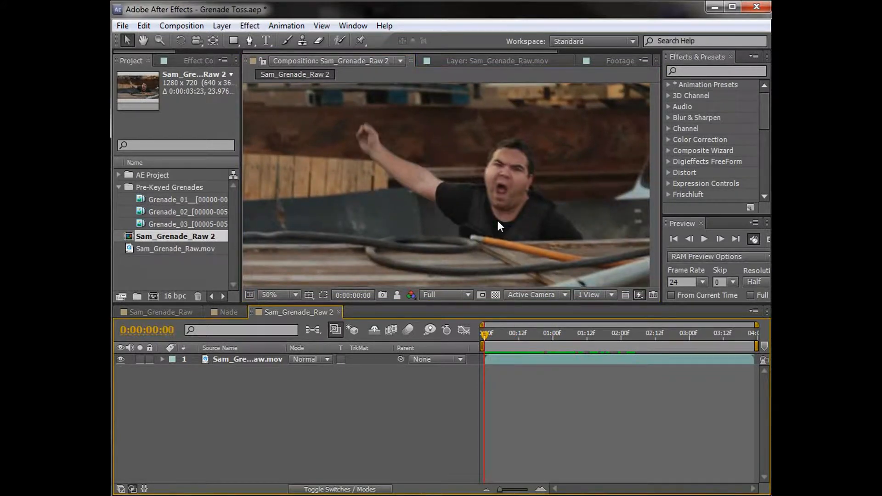
pyautogui.moveTo(496, 337)
pyautogui.mouseDown()
pyautogui.moveTo(571, 346)
pyautogui.moveTo(487, 334)
pyautogui.moveTo(613, 339)
pyautogui.moveTo(509, 360)
pyautogui.moveTo(526, 336)
pyautogui.moveTo(487, 342)
pyautogui.mouseUp()
# Add a null object to the Sam_Grenade_Raw 2 composition.
pyautogui.click(510, 363)
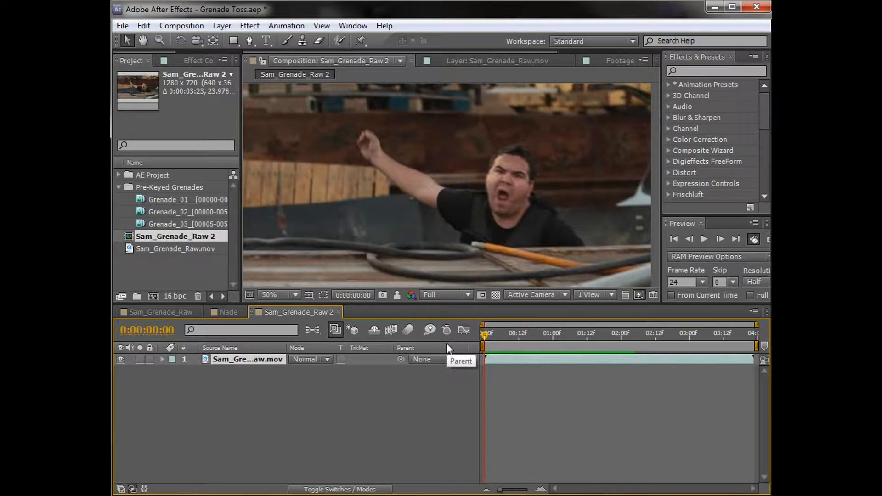
pyautogui.press('F2')
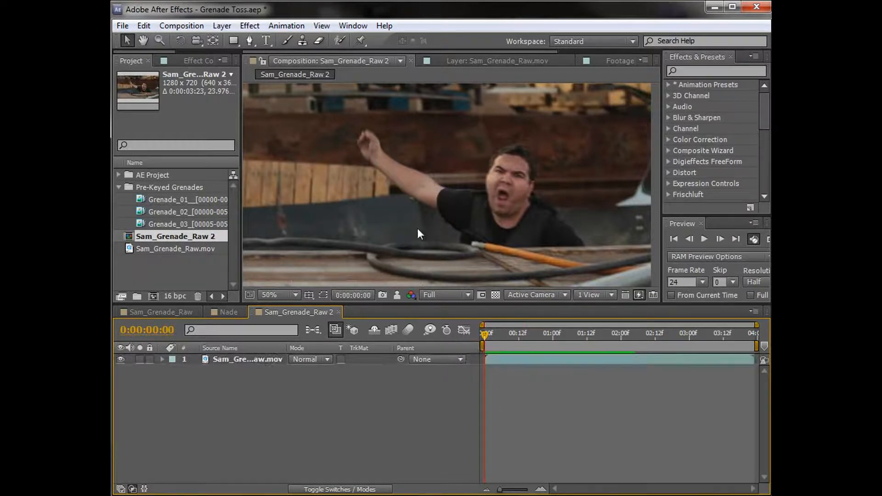
pyautogui.click(222, 26)
pyautogui.moveTo(395, 41)
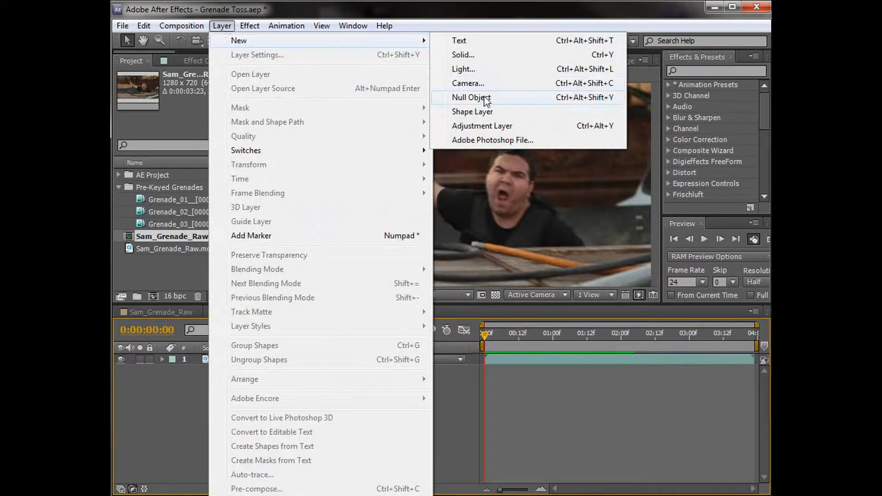
pyautogui.click(471, 98)
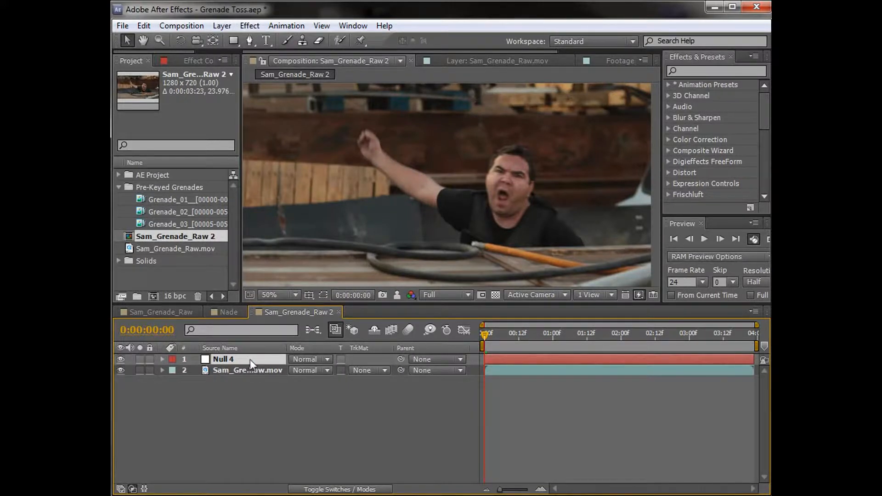
# Show the Tracker panel and start a Track Motion for the Sam_Grenade_Raw.mov layer.
pyautogui.click(240, 370)
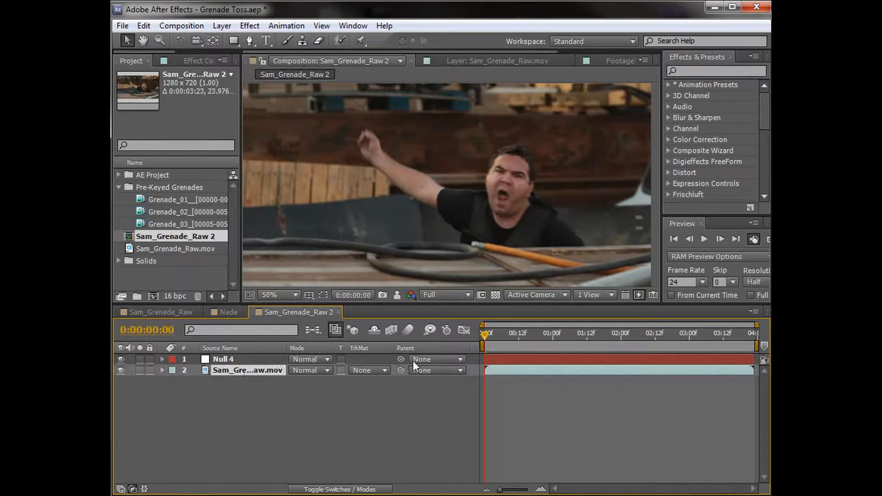
pyautogui.click(352, 26)
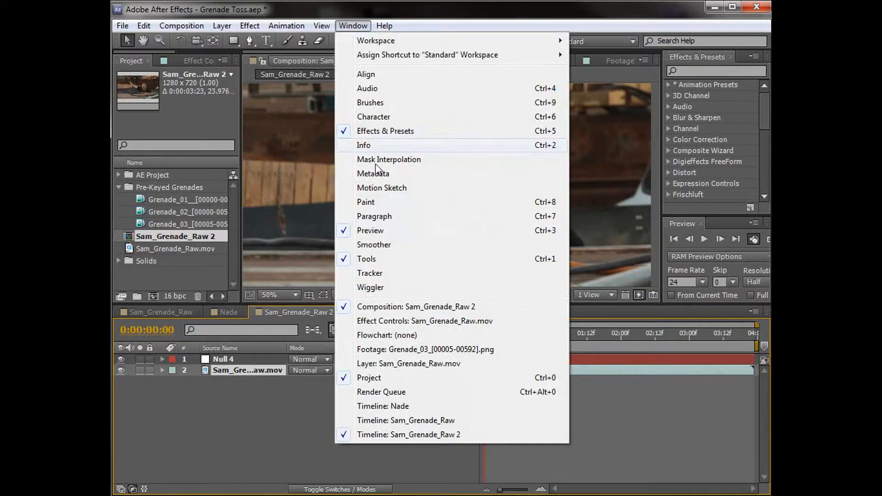
pyautogui.click(376, 274)
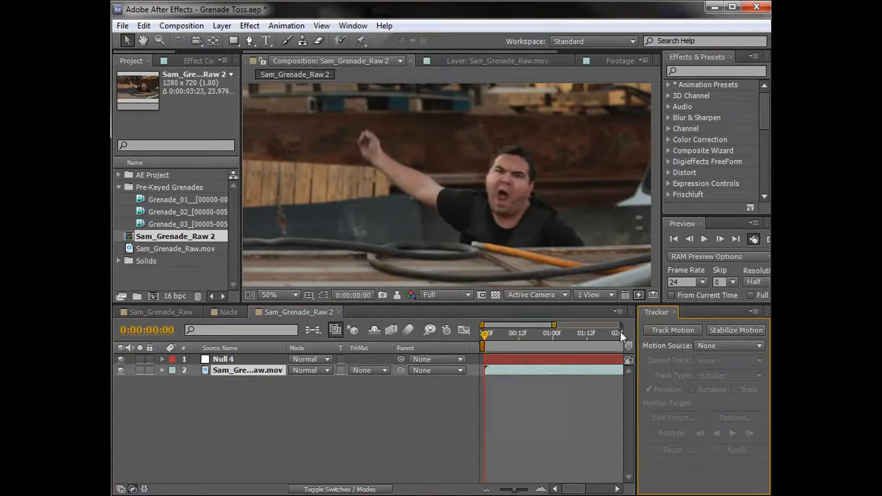
pyautogui.click(663, 330)
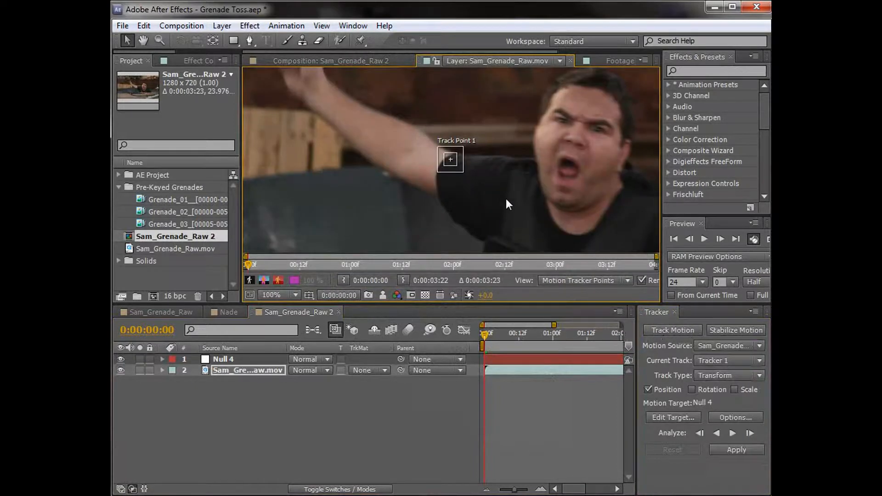
# At 0:00:00:23, fit enlarged Track Point 1 regions around the dark mark beside the blue crate and analyze forward.
pyautogui.press('`')
pyautogui.moveTo(426, 204); pyautogui.dragTo(433, 210)
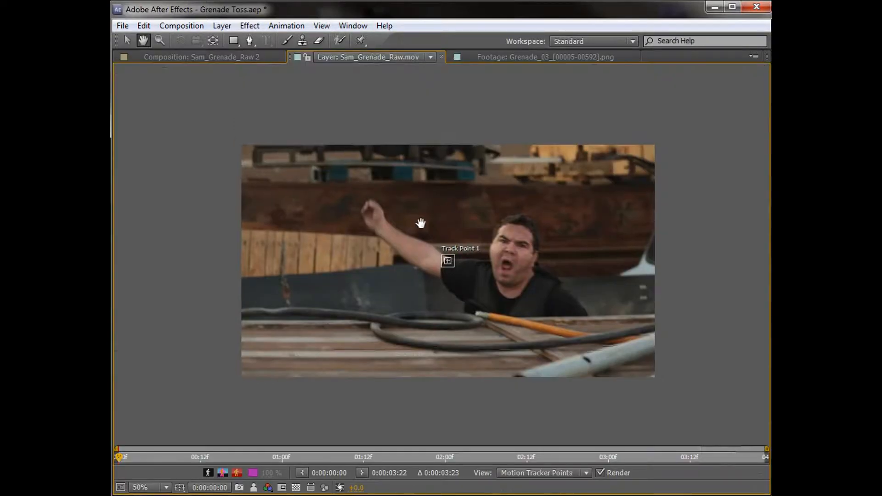
pyautogui.press('`')
pyautogui.scroll(-1, 427, 157)
pyautogui.moveTo(488, 340); pyautogui.dragTo(550, 341)
pyautogui.scroll(1, 429, 170)
pyautogui.scroll(1, 430, 172)
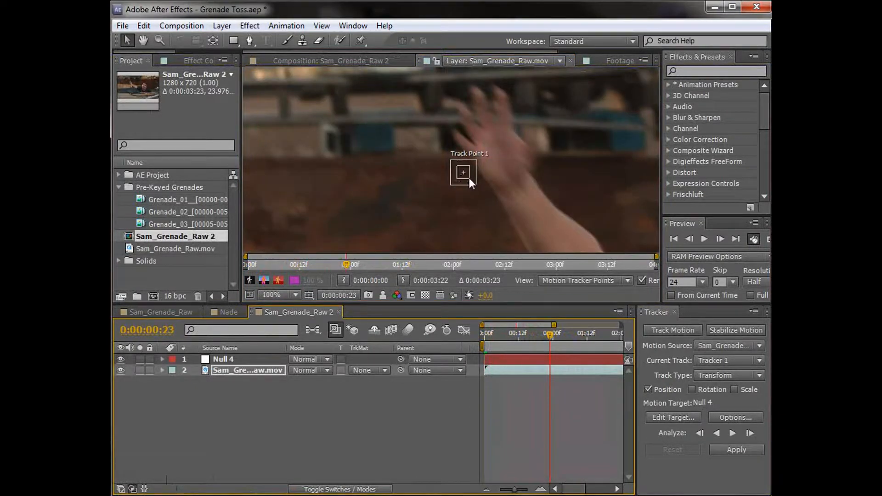
pyautogui.moveTo(470, 180); pyautogui.dragTo(483, 196)
pyautogui.moveTo(476, 190); pyautogui.dragTo(358, 182)
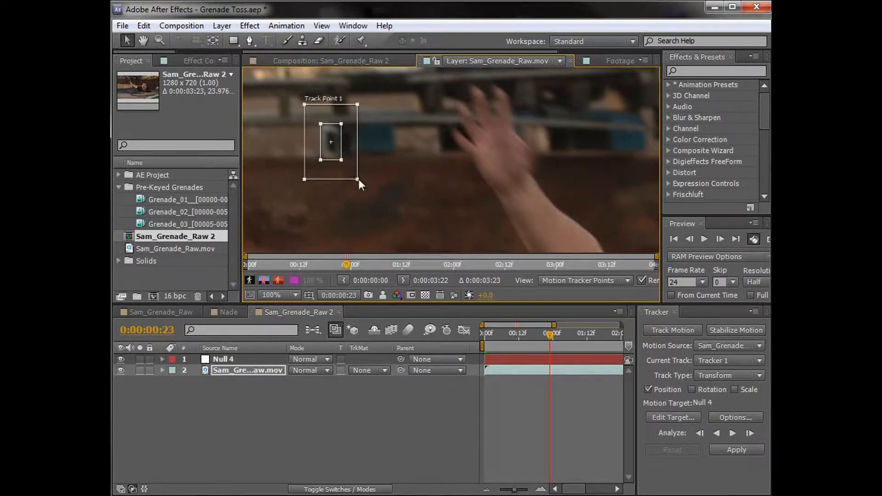
pyautogui.press(',')
pyautogui.moveTo(407, 171); pyautogui.dragTo(416, 201)
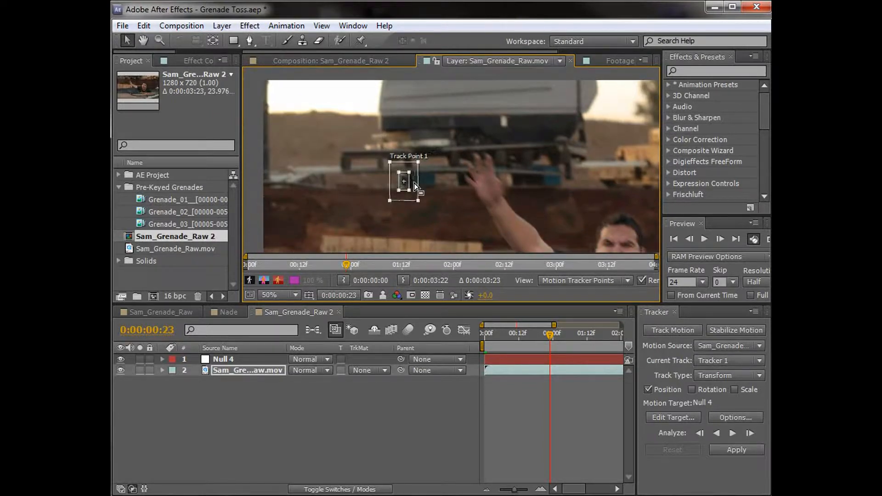
pyautogui.click(733, 433)
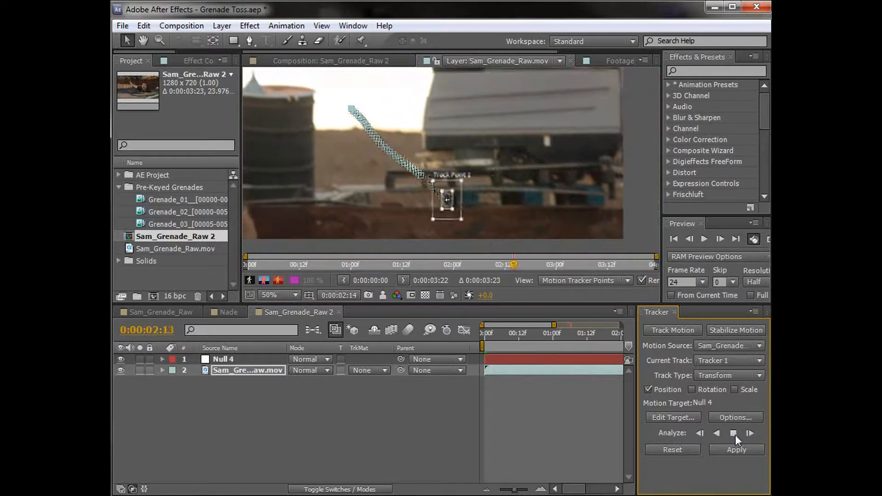
# At 0:00:02:21, move the tracking region to the trailer frame's left end, keep the attach point in place, and analyze forward to the end.
pyautogui.scroll(2, 466, 211)
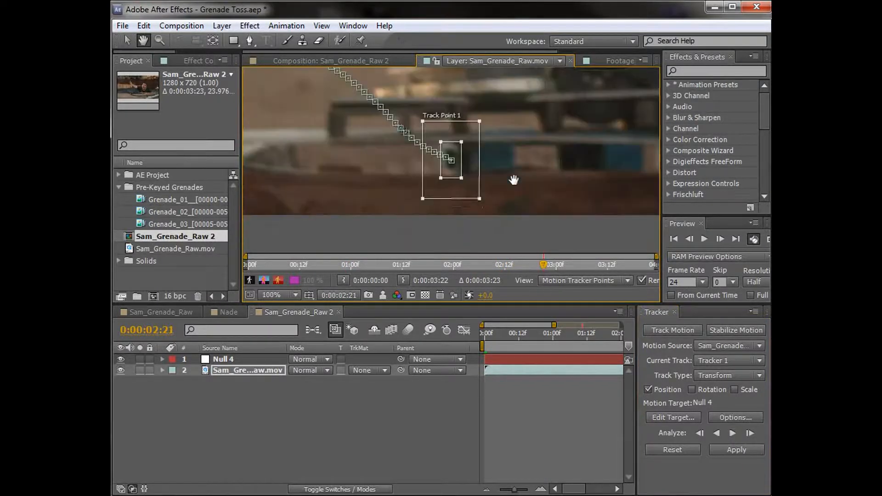
pyautogui.moveTo(528, 198); pyautogui.dragTo(583, 195)
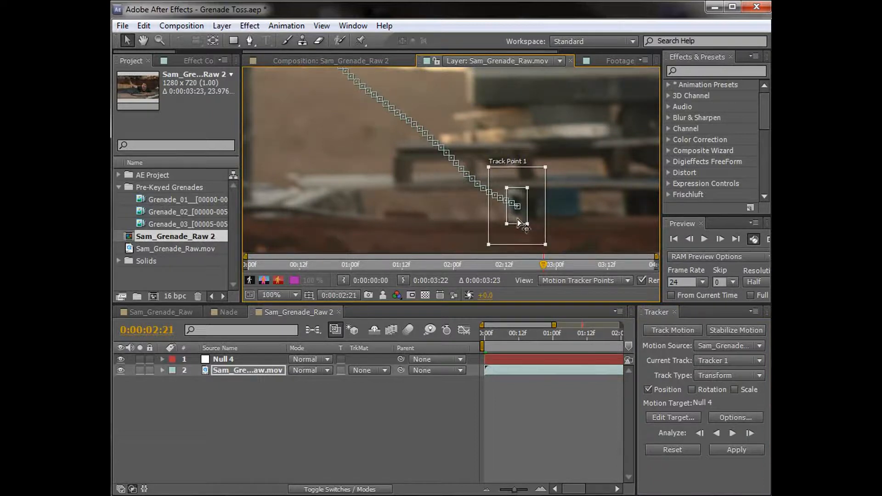
pyautogui.moveTo(519, 222); pyautogui.dragTo(403, 168)
pyautogui.scroll(1, 404, 168)
pyautogui.scroll(-1, 523, 192)
pyautogui.press('h')
pyautogui.moveTo(528, 192); pyautogui.dragTo(473, 165)
pyautogui.scroll(1, 508, 188)
pyautogui.moveTo(597, 217); pyautogui.dragTo(466, 165)
pyautogui.moveTo(541, 215); pyautogui.dragTo(508, 188)
pyautogui.press('v')
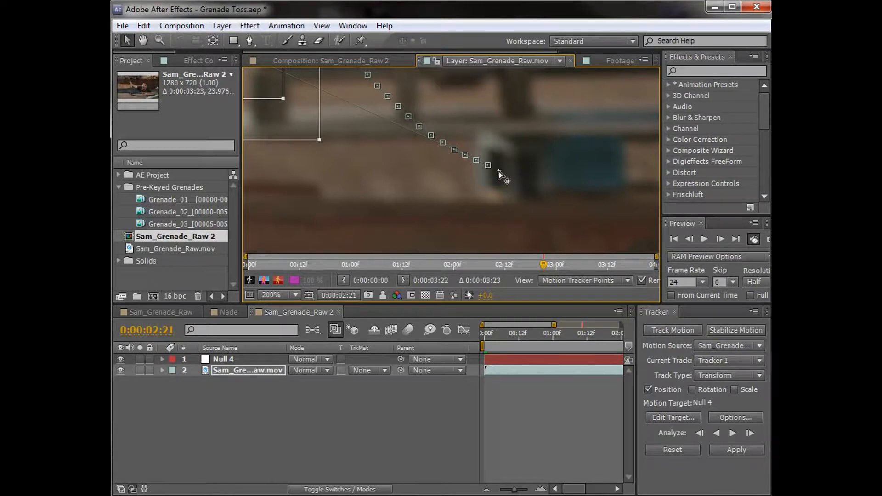
pyautogui.scroll(-1, 487, 170)
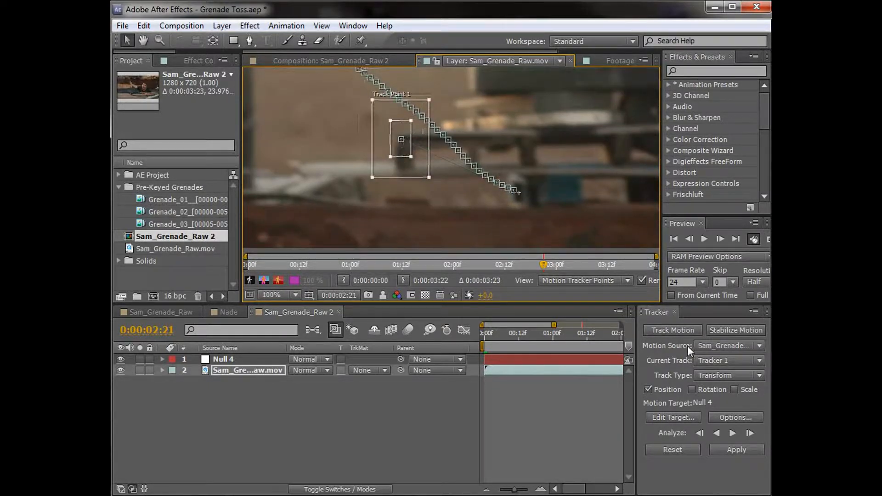
pyautogui.click(733, 433)
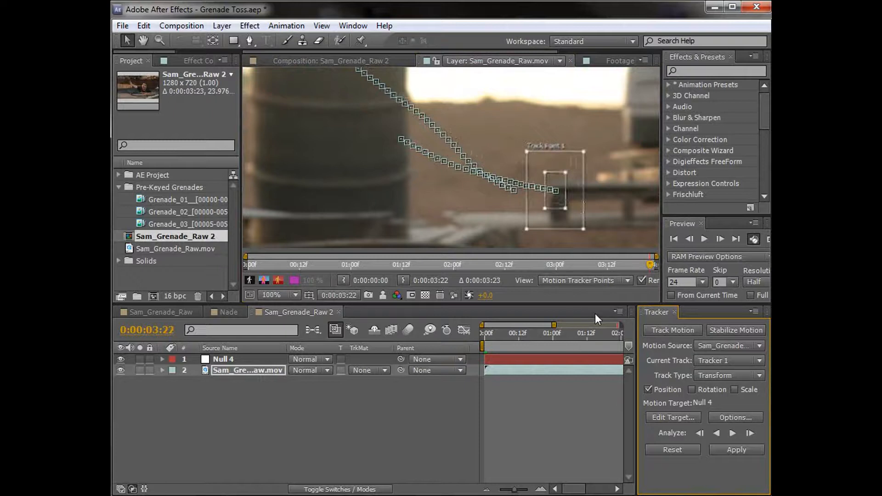
# Reveal the layer's tracking keyframes, return to the first one at 0:00:00:23, and analyze the track backward.
pyautogui.press('u')
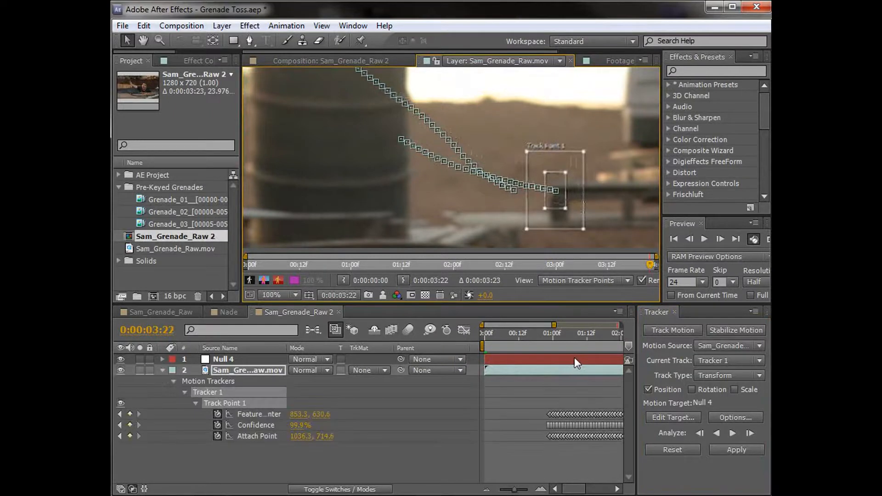
pyautogui.click(551, 343)
pyautogui.scroll(-2, 528, 211)
pyautogui.press('h')
pyautogui.moveTo(382, 107); pyautogui.dragTo(432, 165)
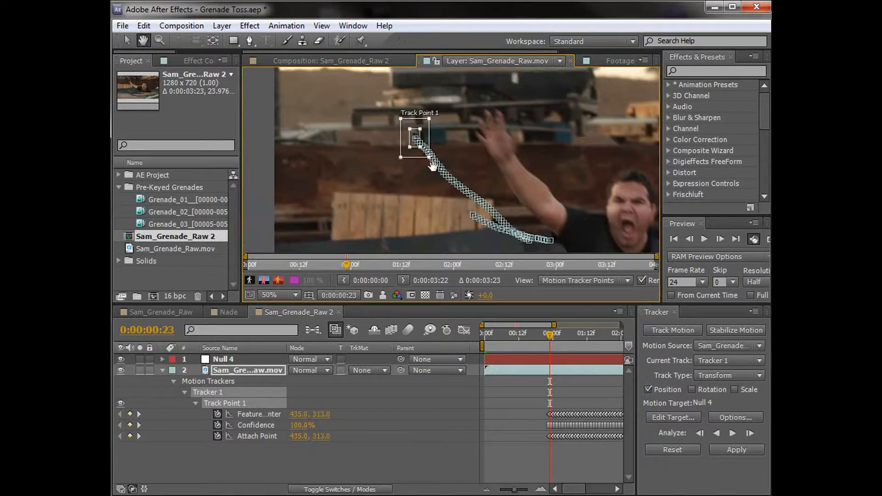
pyautogui.scroll(2, 433, 166)
pyautogui.press('v')
pyautogui.click(716, 434)
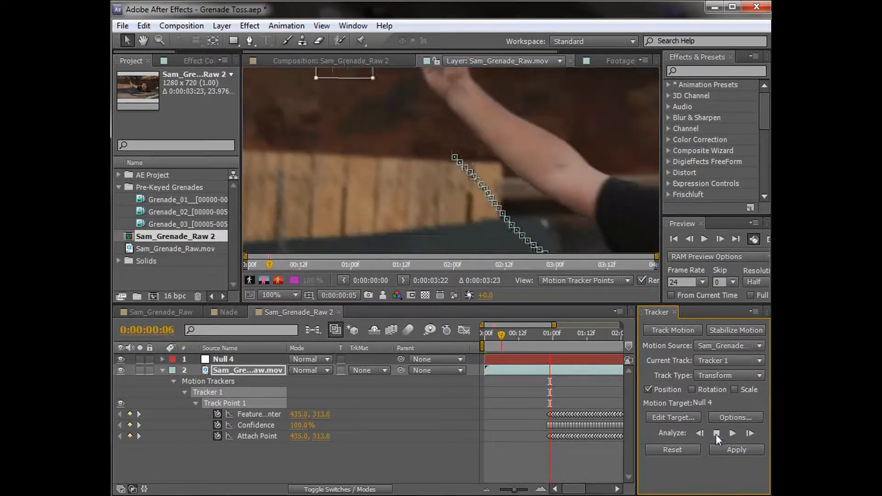
# Set Null 4 as the motion target of Tracker 1.
pyautogui.scroll(-2, 469, 180)
pyautogui.press('h')
pyautogui.moveTo(481, 157); pyautogui.dragTo(427, 161)
pyautogui.press('v')
pyautogui.click(662, 419)
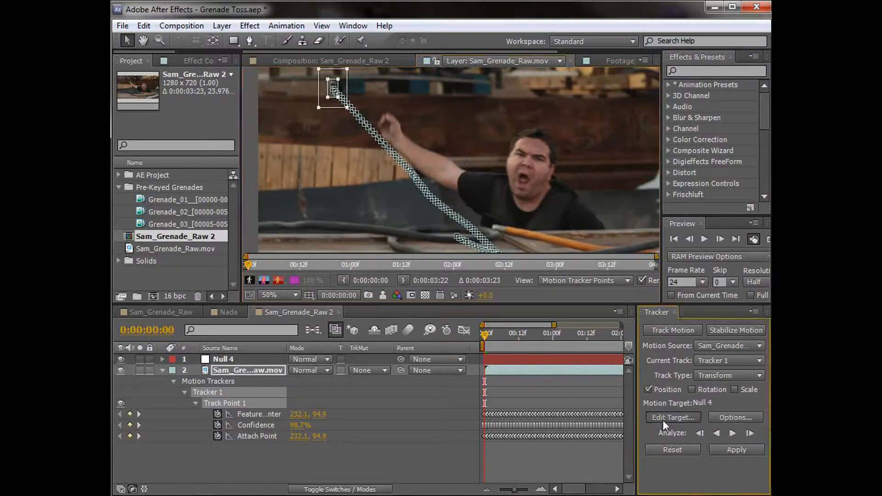
pyautogui.click(718, 362)
pyautogui.moveTo(732, 319); pyautogui.dragTo(455, 188)
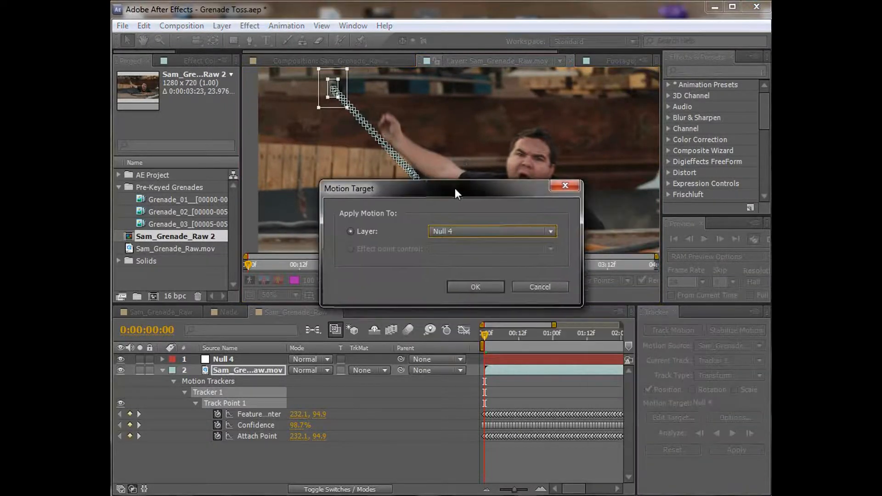
pyautogui.click(468, 286)
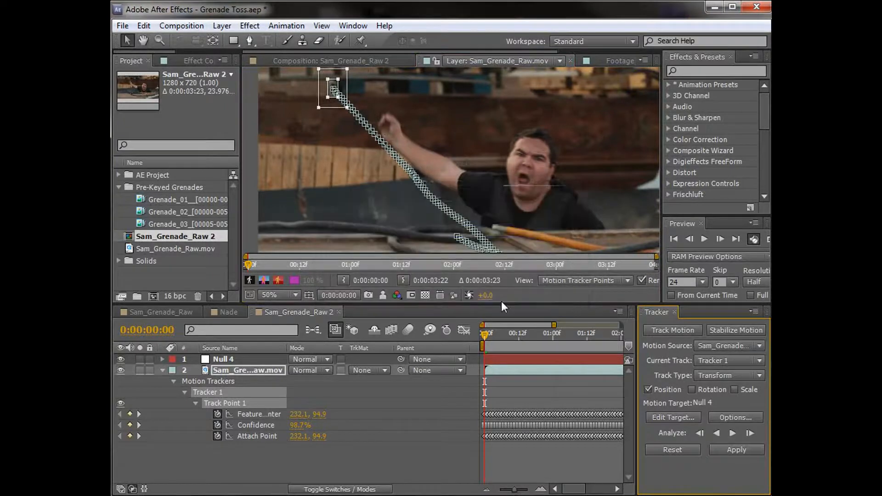
# Apply the position tracking data to the null layer and close the Tracker panel.
pyautogui.click(735, 450)
pyautogui.moveTo(658, 351); pyautogui.dragTo(421, 217)
pyautogui.click(457, 264)
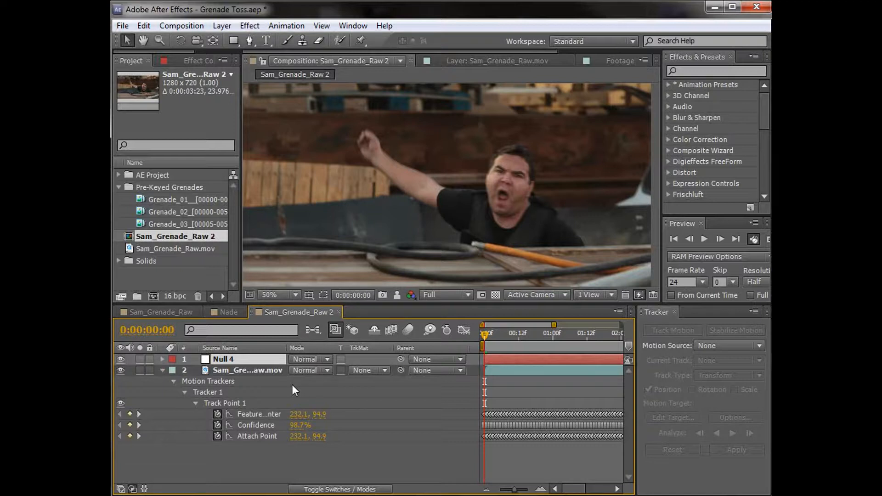
pyautogui.click(675, 312)
pyautogui.moveTo(490, 335)
pyautogui.mouseDown()
pyautogui.moveTo(627, 337)
pyautogui.moveTo(491, 352)
pyautogui.mouseUp()
pyautogui.press('Return')
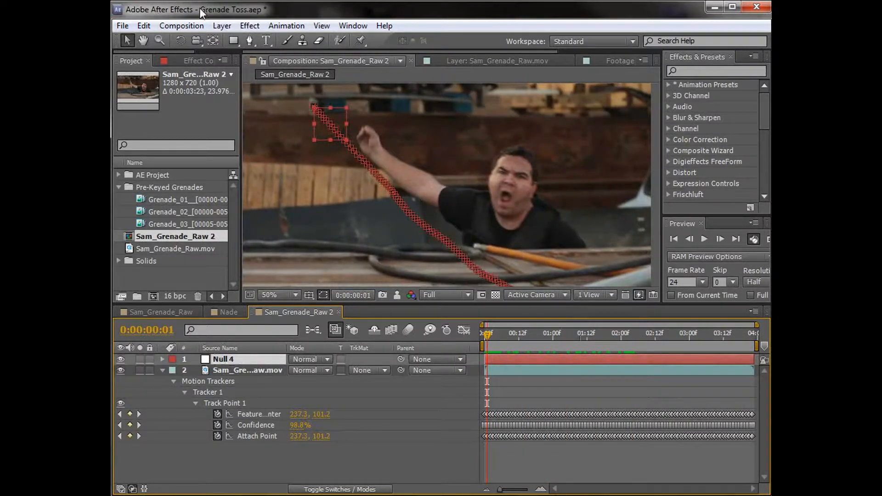
# Add a two-node camera with the 80mm preset to the Sam_Grenade_Raw 2 composition.
pyautogui.click(222, 26)
pyautogui.moveTo(276, 41)
pyautogui.click(461, 85)
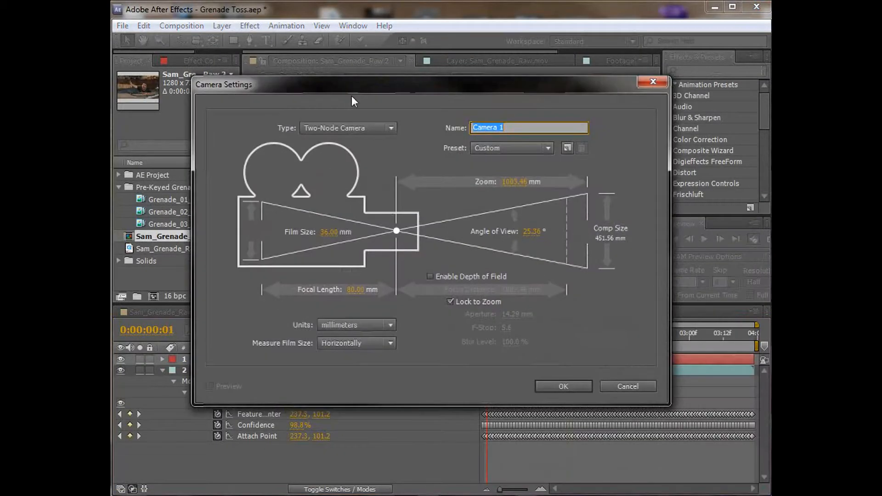
pyautogui.click(509, 148)
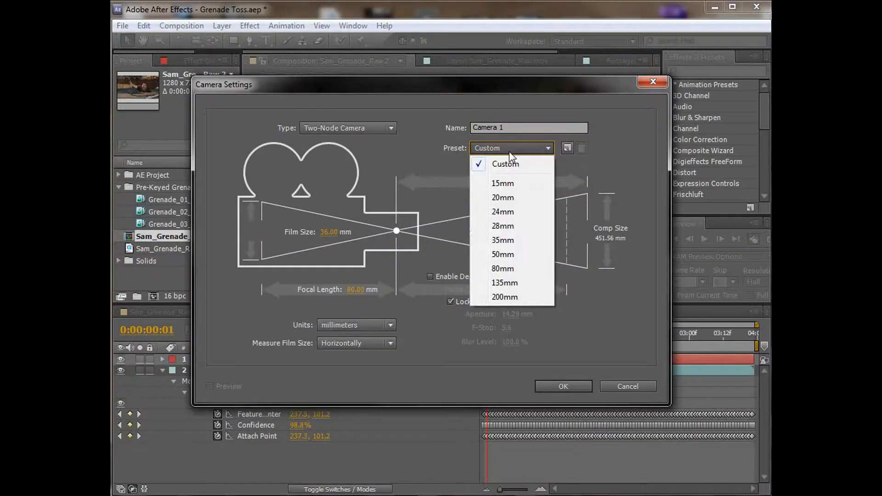
pyautogui.click(507, 270)
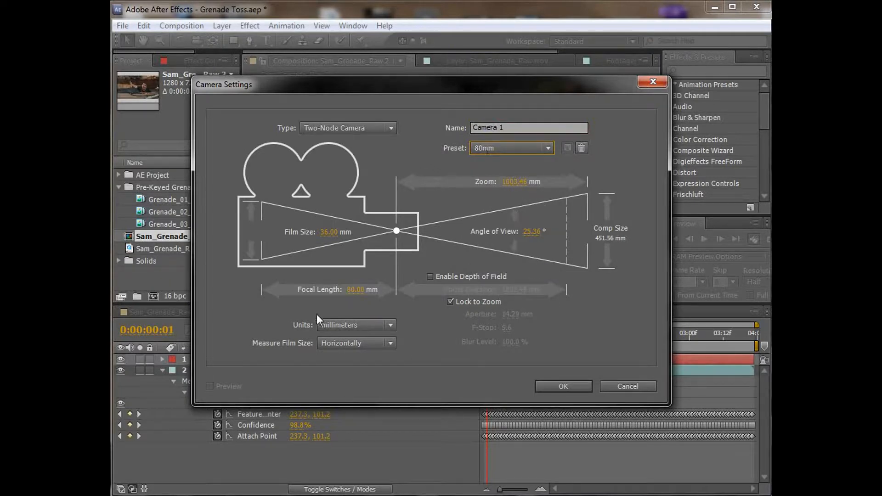
pyautogui.click(565, 385)
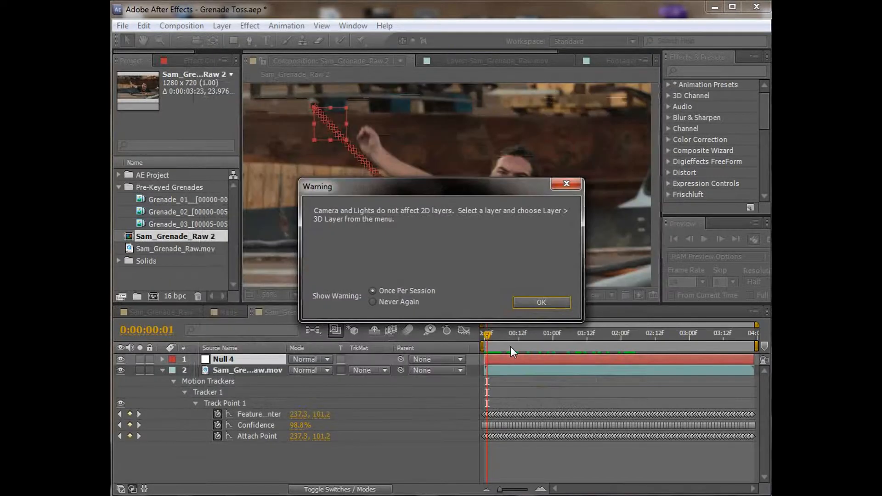
pyautogui.click(533, 302)
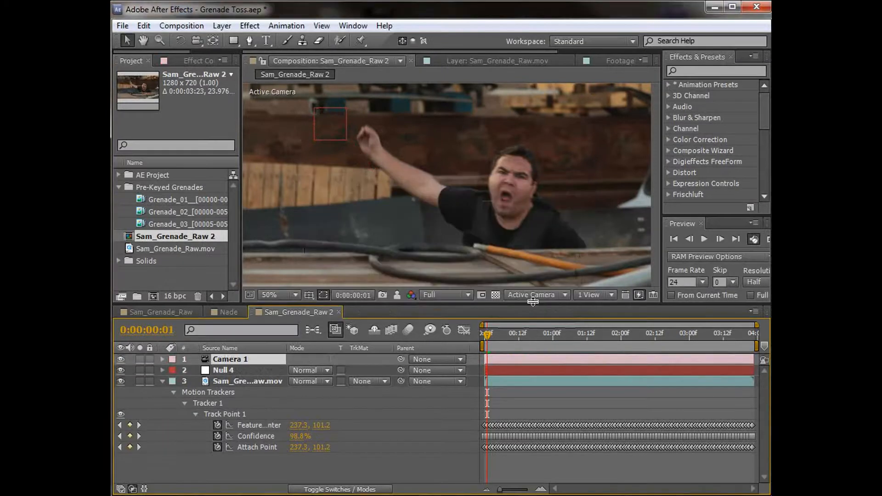
# Scrub through the footage to check how the null follows the tracked motion, and return to the first frame.
pyautogui.moveTo(500, 343)
pyautogui.mouseDown()
pyautogui.moveTo(529, 341)
pyautogui.moveTo(496, 341)
pyautogui.mouseUp()
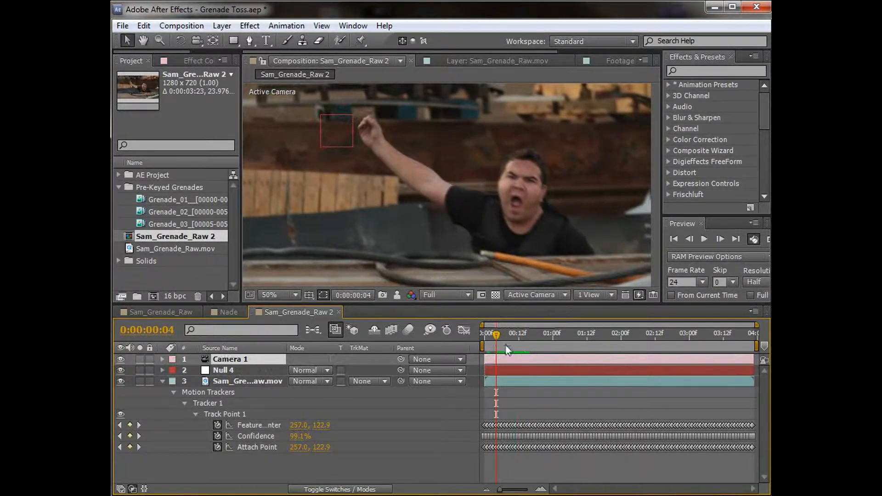
pyautogui.moveTo(495, 341); pyautogui.dragTo(617, 363)
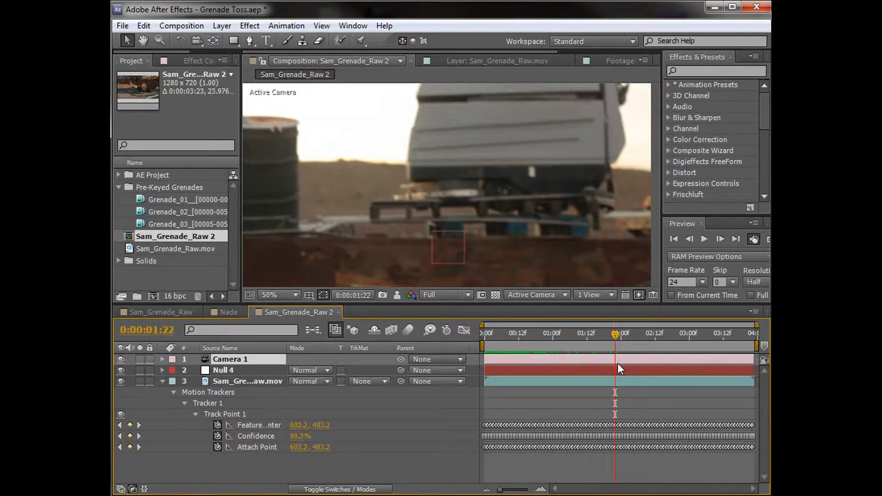
pyautogui.click(590, 394)
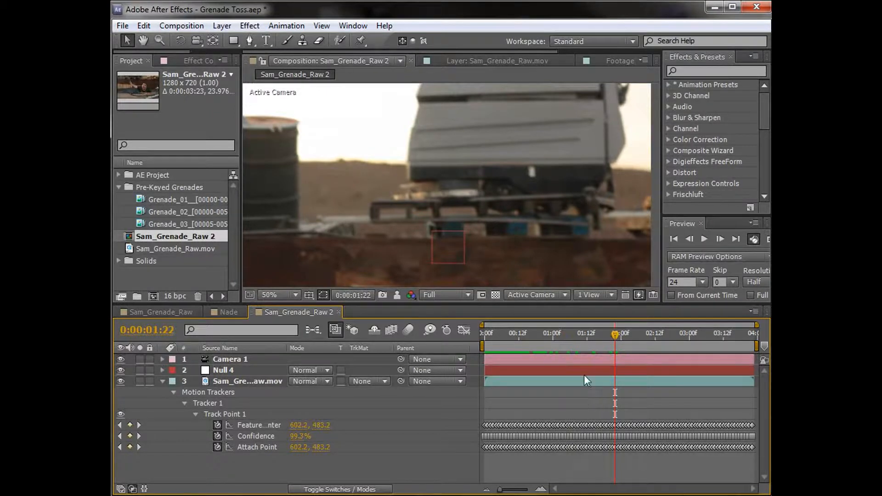
pyautogui.press('Home')
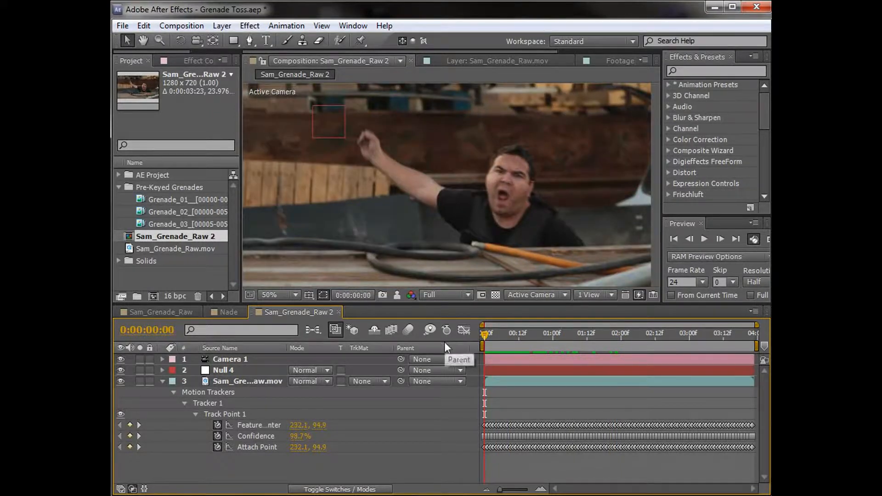
pyautogui.moveTo(502, 332); pyautogui.dragTo(467, 359)
pyautogui.moveTo(484, 345)
pyautogui.mouseDown()
pyautogui.moveTo(503, 335)
pyautogui.moveTo(468, 343)
pyautogui.mouseUp()
# Reveal all of Camera 1's transform properties and enlarge the timeline area to make room for them.
pyautogui.click(223, 371)
pyautogui.click(226, 362)
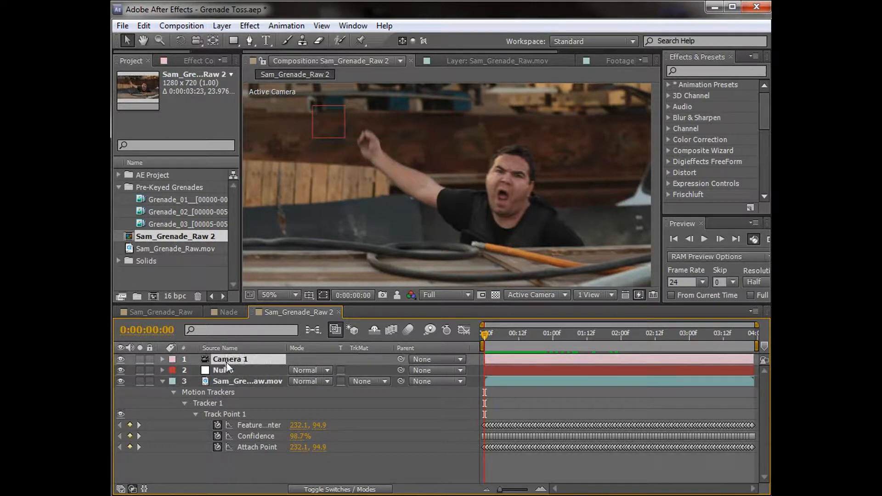
pyautogui.press('r')
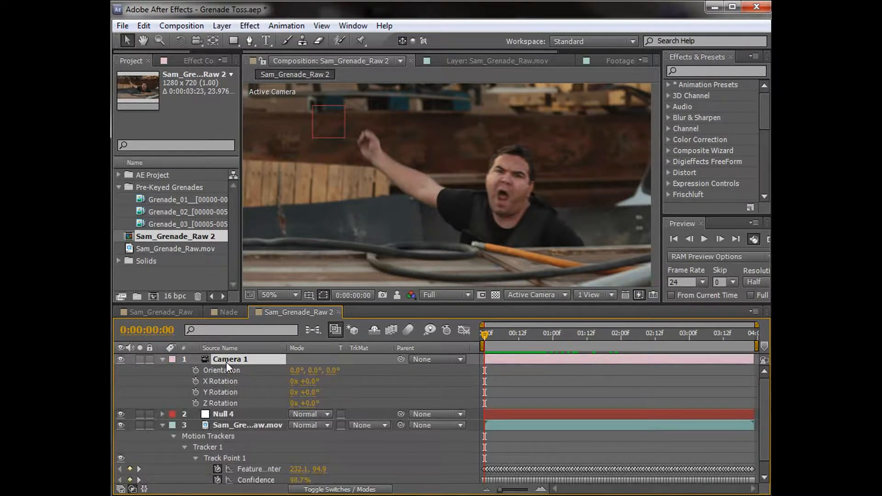
pyautogui.click(163, 360)
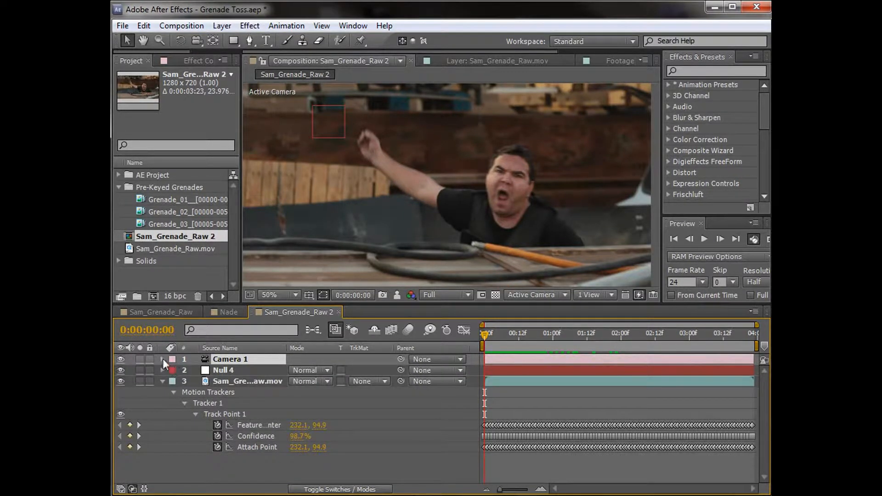
pyautogui.click(162, 360)
pyautogui.moveTo(278, 303); pyautogui.dragTo(279, 285)
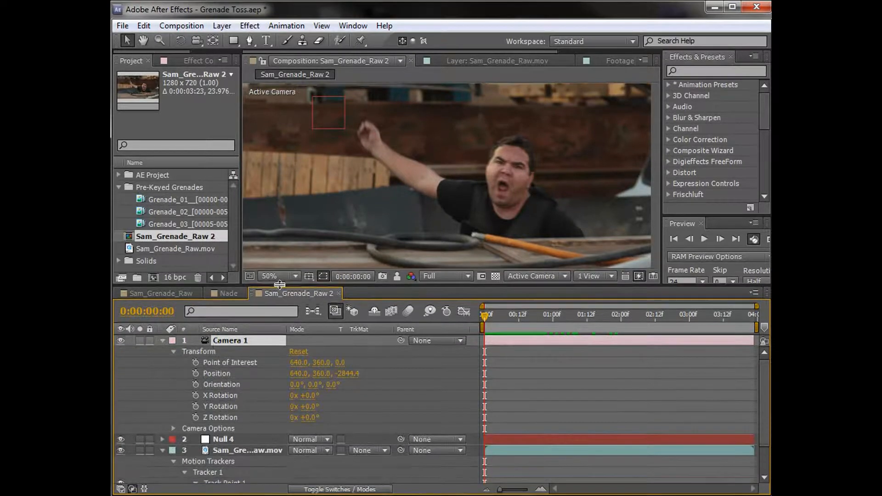
pyautogui.press('h')
pyautogui.scroll(-2, 513, 156)
pyautogui.scroll(4, 510, 174)
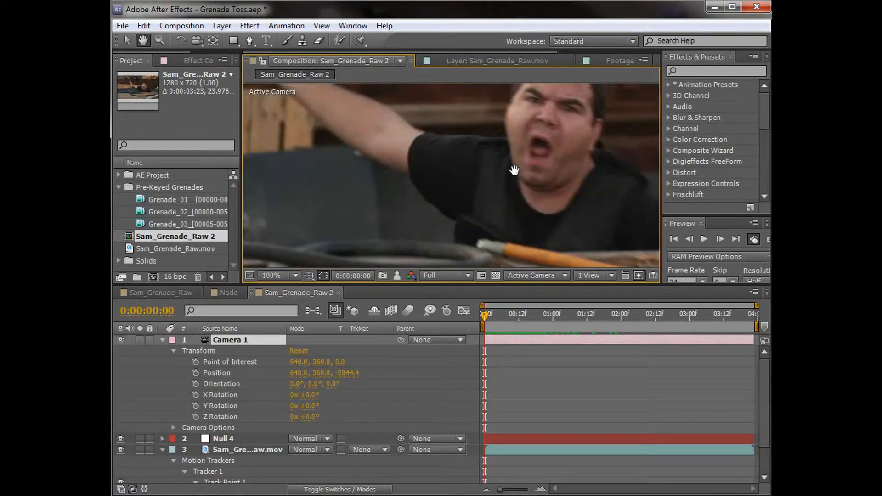
pyautogui.scroll(-3, 514, 170)
pyautogui.press('v')
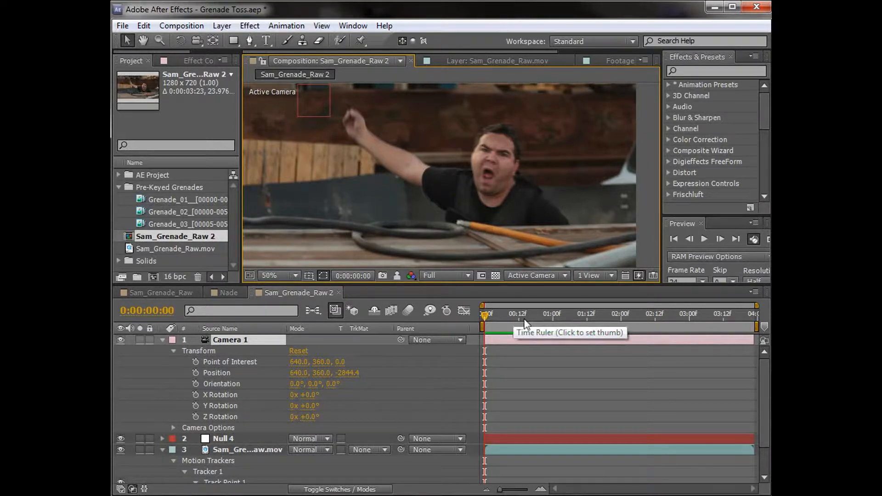
pyautogui.moveTo(524, 321); pyautogui.dragTo(377, 359)
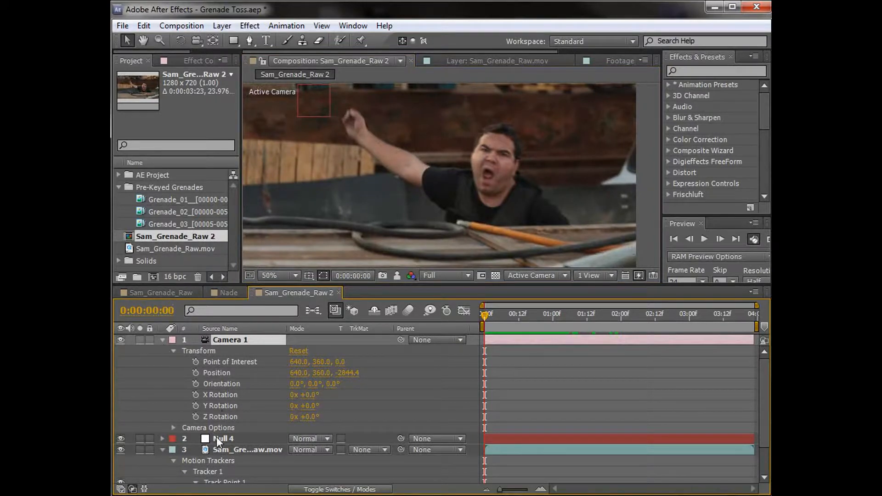
# Reveal Null 4's Position keyframes and turn the null into a 3D layer.
pyautogui.click(205, 439)
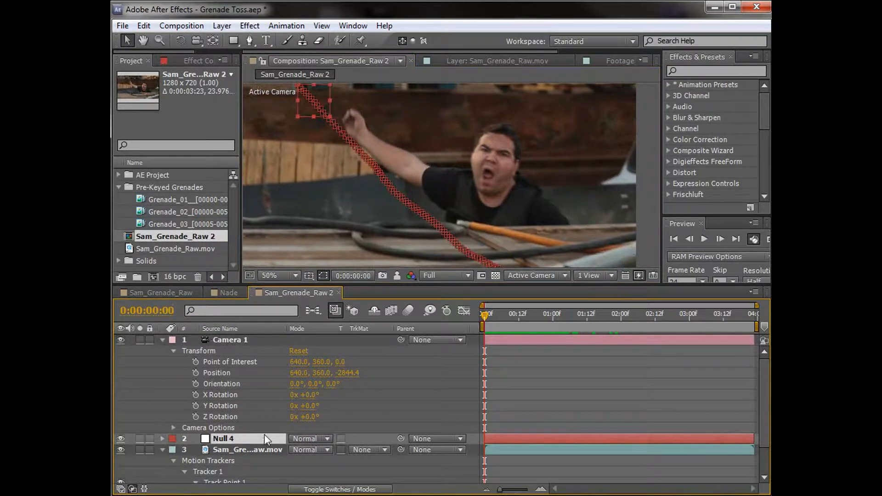
pyautogui.press('p')
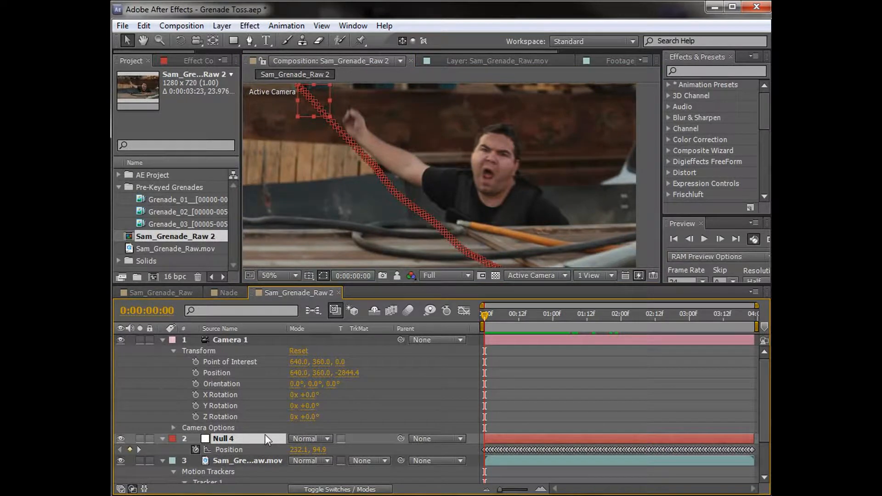
pyautogui.press('F4')
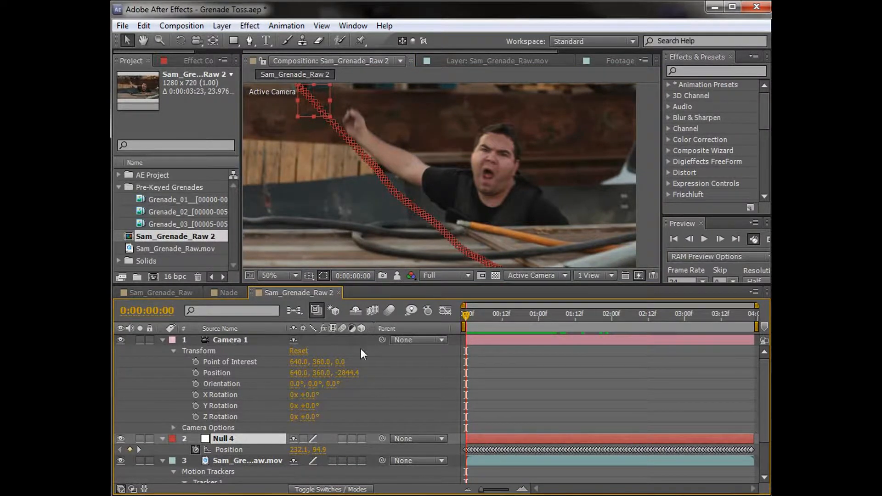
pyautogui.click(362, 439)
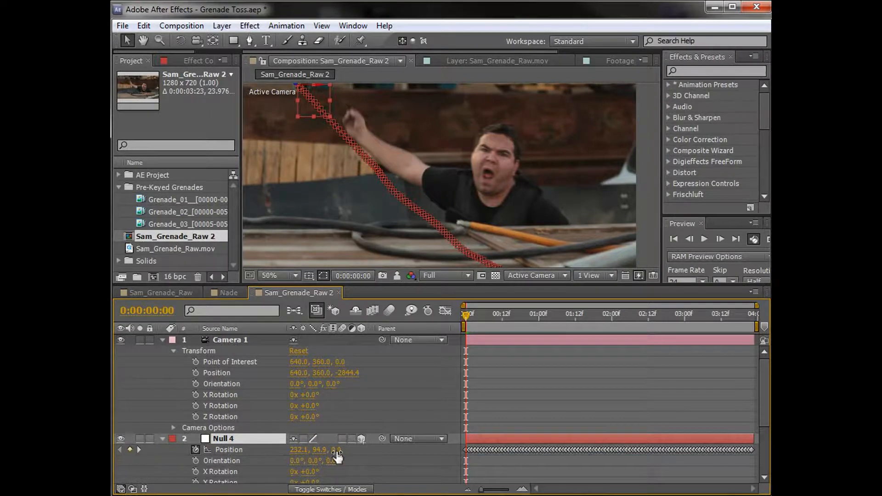
pyautogui.moveTo(473, 314); pyautogui.dragTo(455, 333)
# Add the expression lookAt(transform.position,thisComp.layer("Null 4").transform.position) to Camera 1's Orientation and scrub to check the result.
pyautogui.keyDown('alt'); pyautogui.click(195, 384); pyautogui.keyUp('alt')
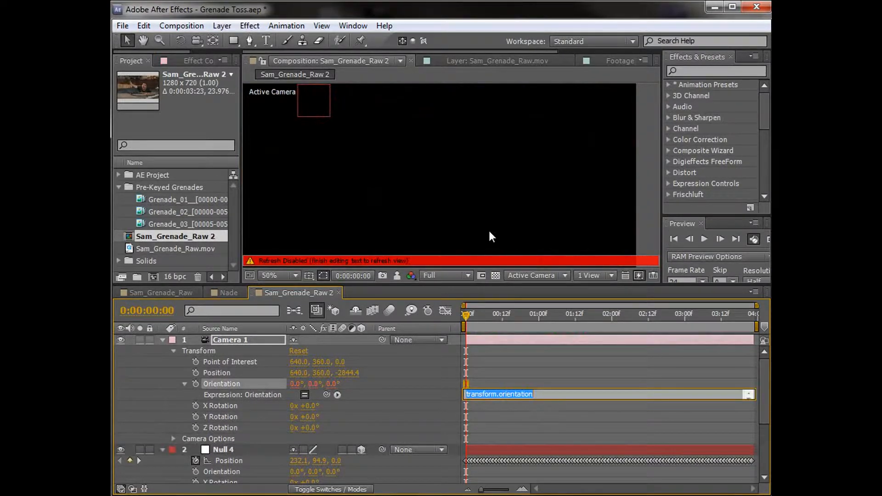
pyautogui.write('loo')
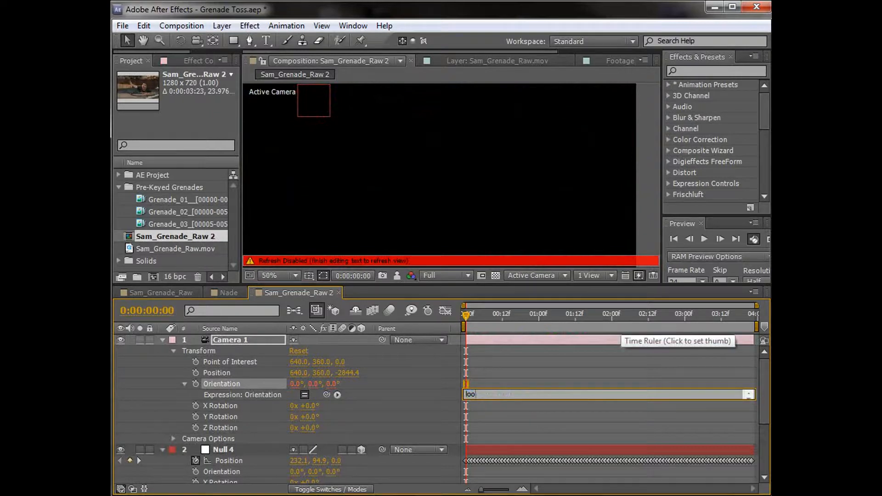
pyautogui.write('kAt(')
pyautogui.moveTo(327, 394); pyautogui.dragTo(213, 372)
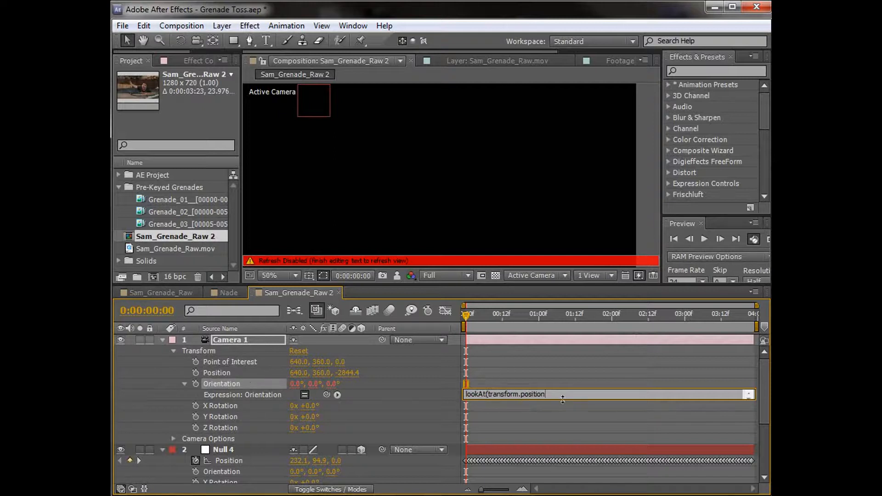
pyautogui.write(',')
pyautogui.moveTo(327, 395); pyautogui.dragTo(261, 461)
pyautogui.write(').transform.position)')
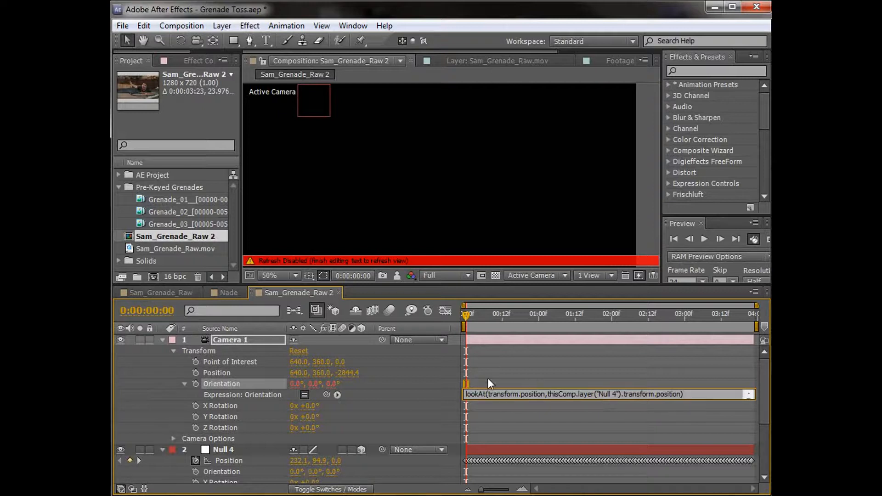
pyautogui.click(492, 355)
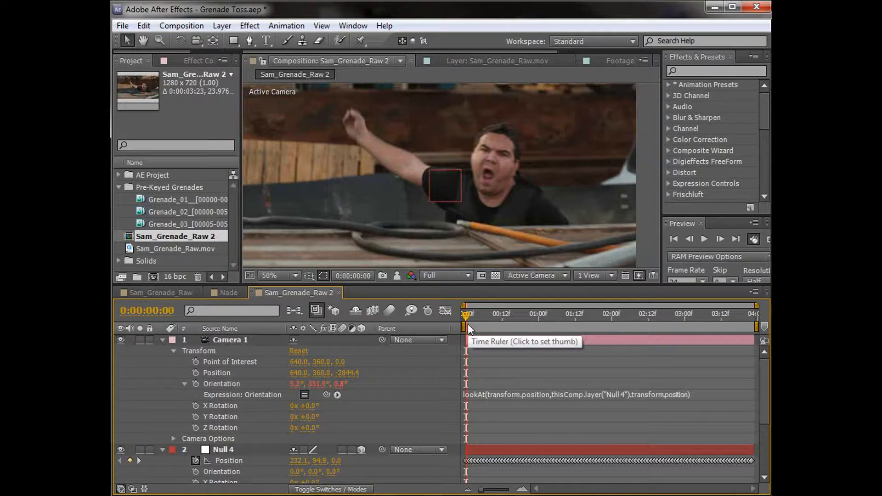
pyautogui.moveTo(467, 324); pyautogui.dragTo(417, 330)
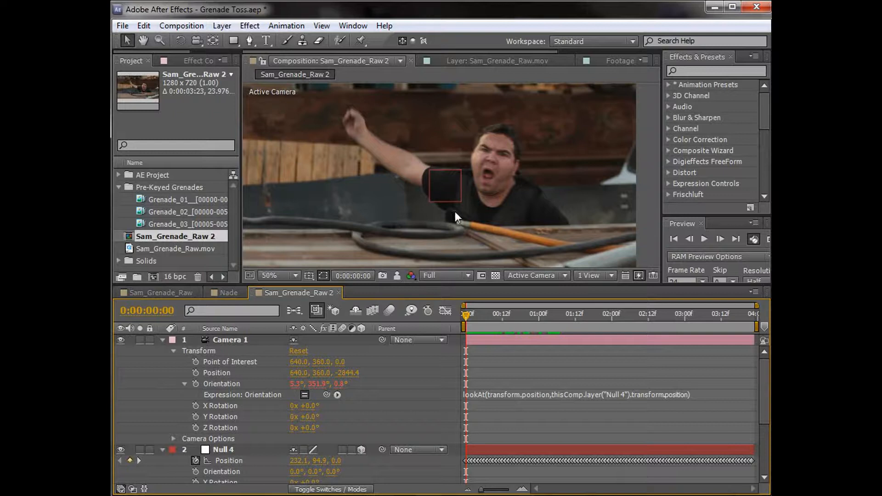
# Create a black 1280 x 720 px solid layer named Grid.
pyautogui.click(222, 26)
pyautogui.moveTo(256, 34)
pyautogui.moveTo(222, 26)
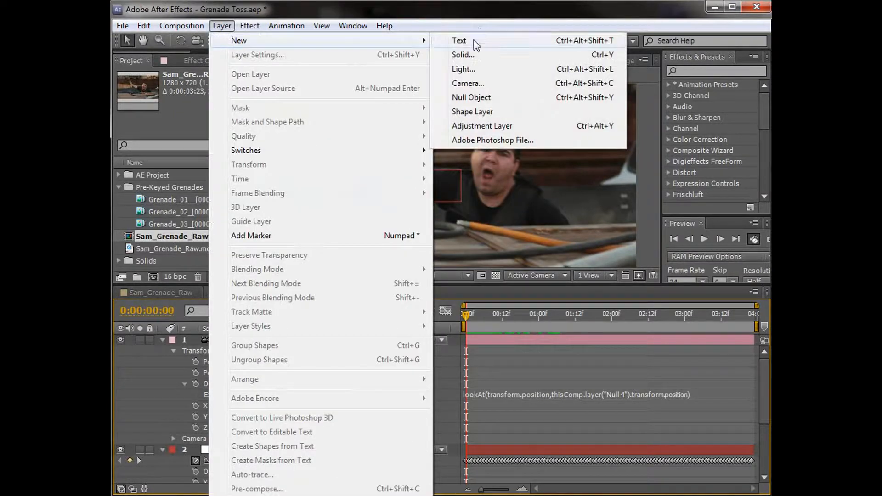
pyautogui.click(462, 55)
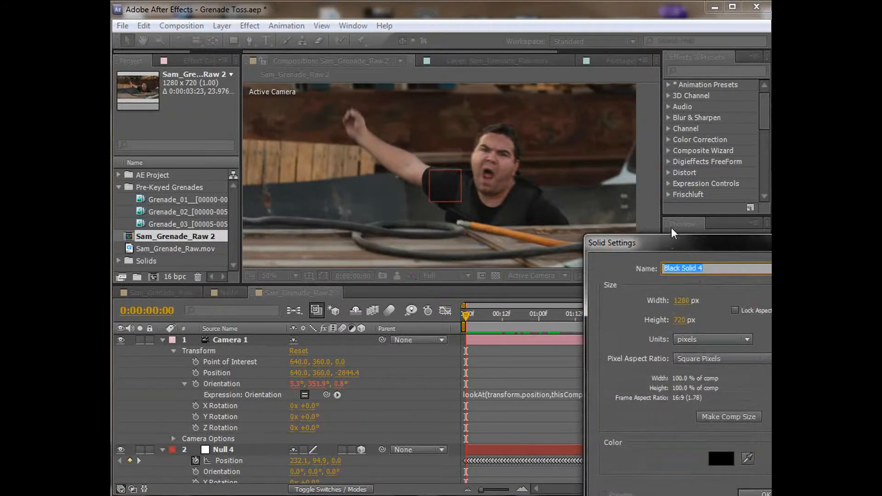
pyautogui.moveTo(671, 227); pyautogui.dragTo(319, 83)
pyautogui.write('Grid')
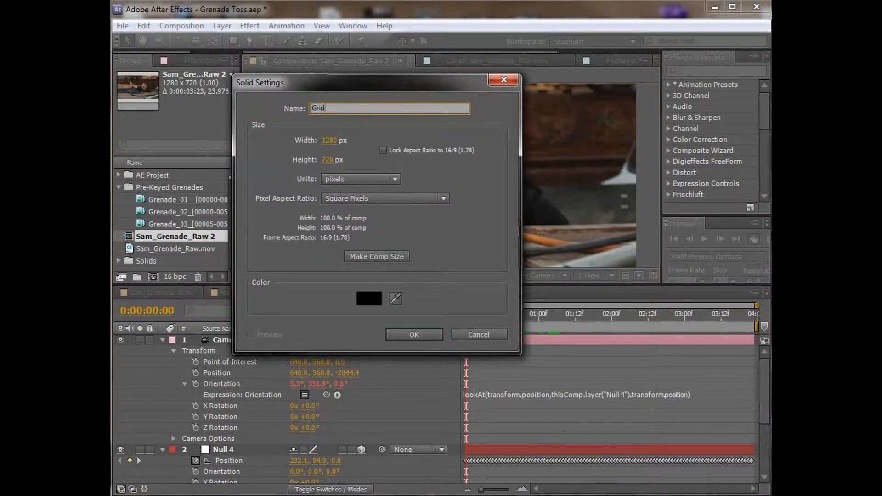
pyautogui.press('Return')
# Apply the Generate Grid effect to the Grid solid, make it a 3D layer and scrub to check its movement.
pyautogui.click(684, 70)
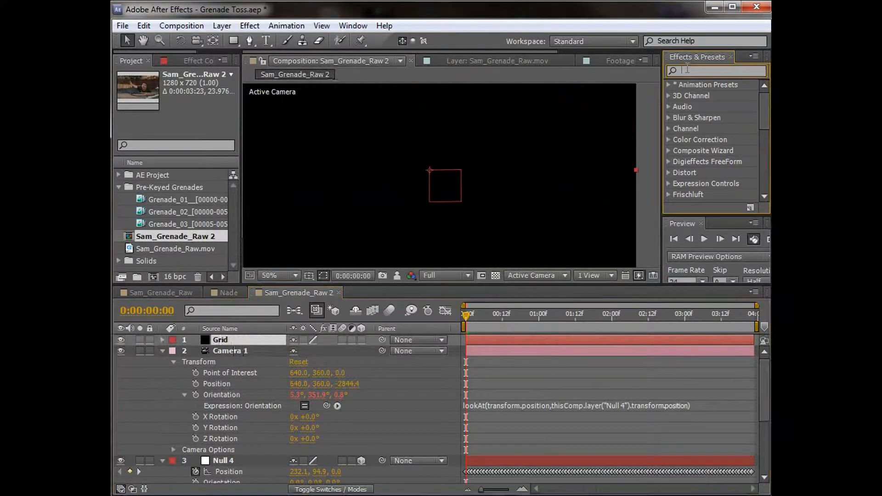
pyautogui.write('grid')
pyautogui.moveTo(769, 118); pyautogui.dragTo(759, 182)
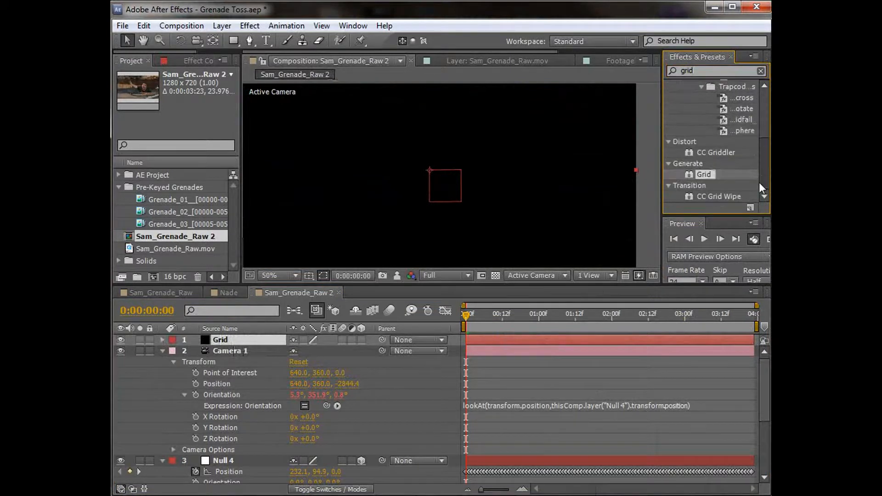
pyautogui.moveTo(707, 175); pyautogui.dragTo(231, 343)
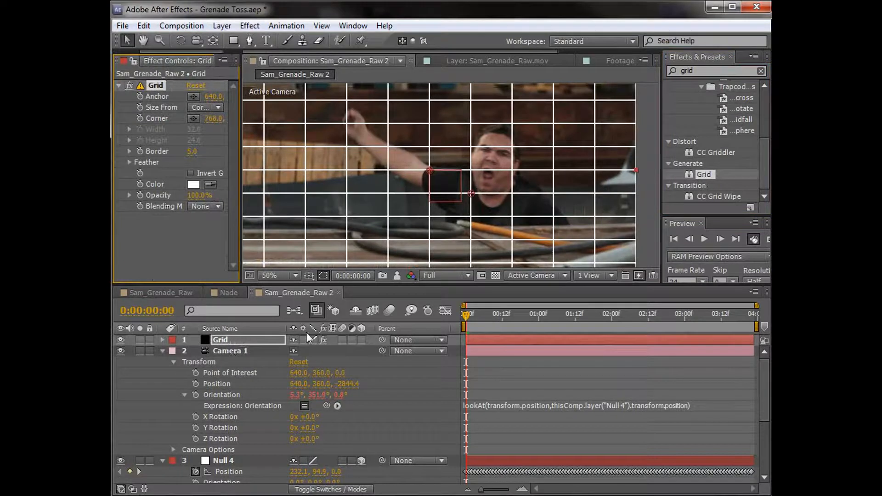
pyautogui.click(361, 340)
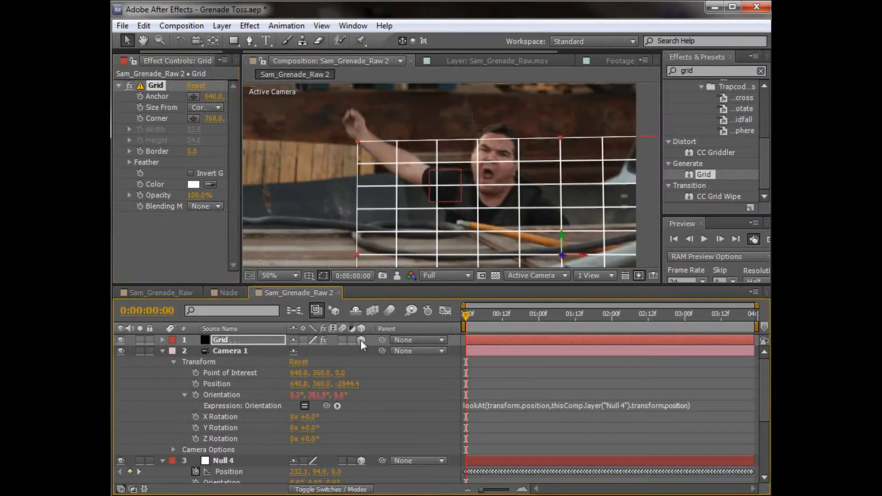
pyautogui.click(516, 383)
pyautogui.moveTo(459, 285); pyautogui.dragTo(462, 290)
pyautogui.moveTo(478, 326); pyautogui.dragTo(169, 364)
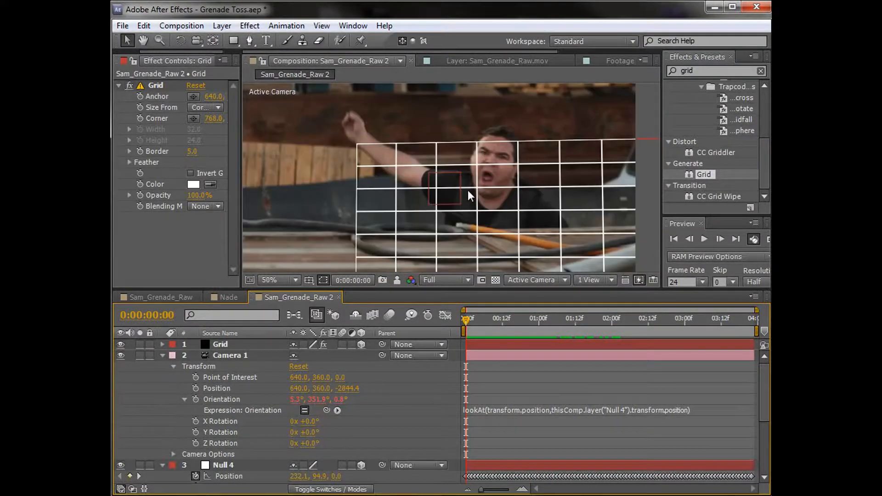
pyautogui.moveTo(468, 322); pyautogui.dragTo(422, 329)
# Add the expression transform.position*-1 to Null 4's Position and scrub to check the grid's movement against the footage.
pyautogui.moveTo(279, 290); pyautogui.dragTo(279, 255)
pyautogui.click(230, 439)
pyautogui.click(230, 434)
pyautogui.click(416, 449)
pyautogui.click(247, 430)
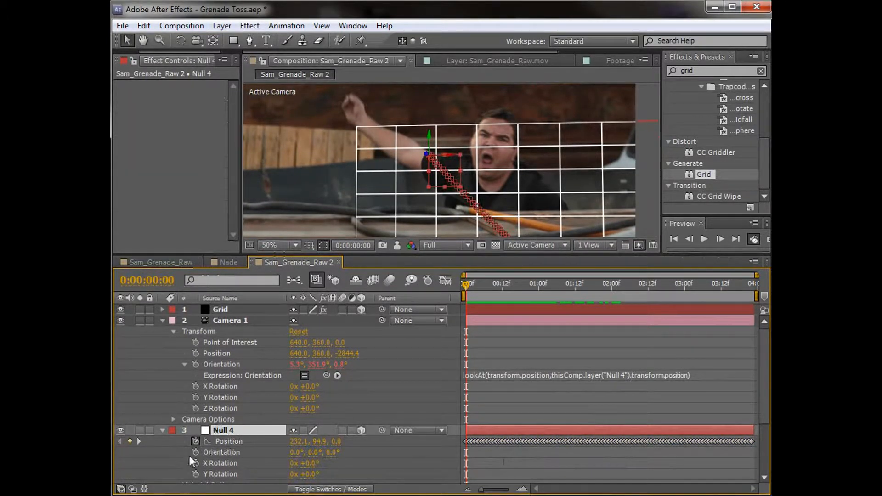
pyautogui.keyDown('alt'); pyautogui.click(194, 442); pyautogui.keyUp('alt')
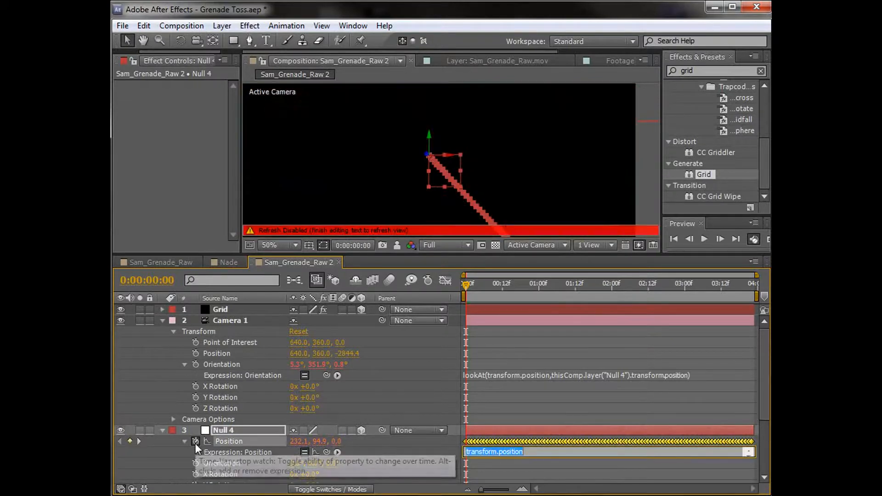
pyautogui.click(537, 453)
pyautogui.write('*-1')
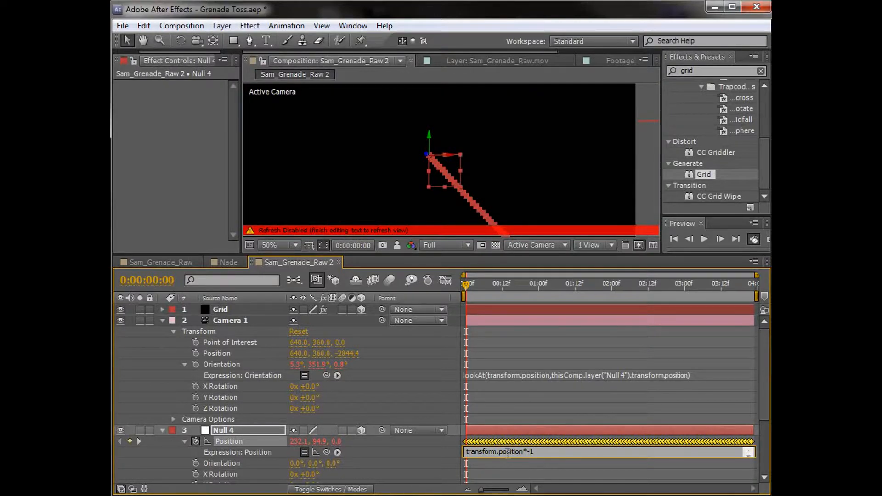
pyautogui.moveTo(675, 441)
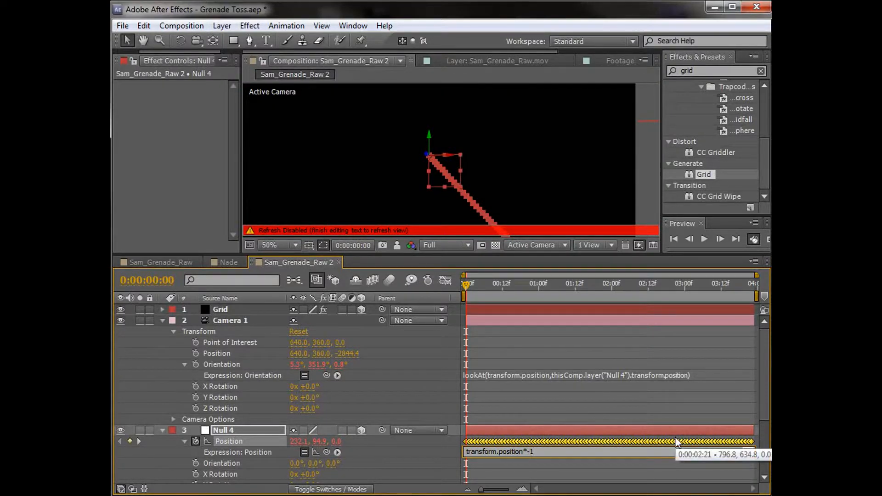
pyautogui.click(547, 424)
pyautogui.moveTo(466, 285); pyautogui.dragTo(453, 301)
pyautogui.press(',')
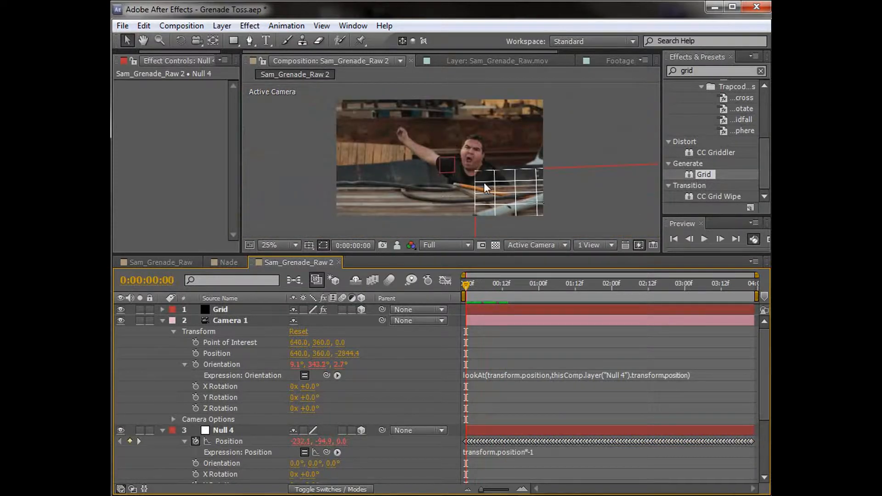
pyautogui.moveTo(472, 294)
pyautogui.mouseDown()
pyautogui.moveTo(520, 294)
pyautogui.moveTo(468, 297)
pyautogui.mouseUp()
# Select all of Null 4's Position keyframes and move the null until the grid lines up with the frame edges.
pyautogui.click(228, 441)
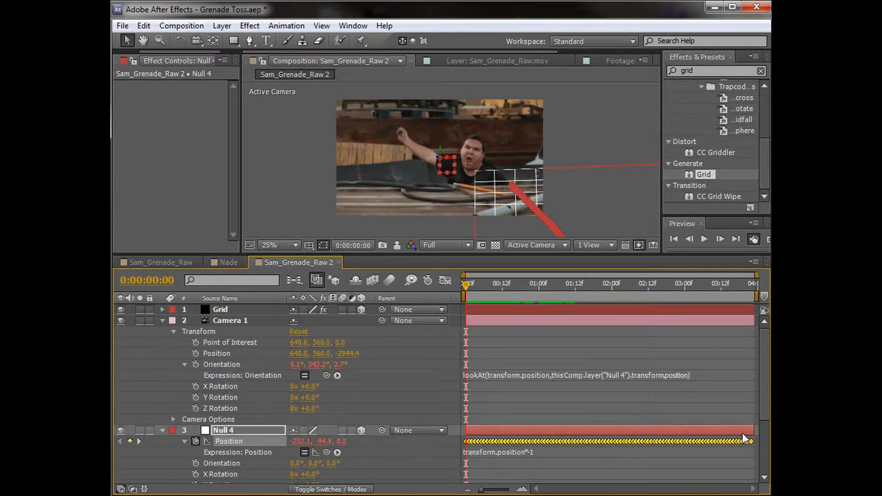
pyautogui.moveTo(440, 166); pyautogui.dragTo(393, 151)
pyautogui.press('`')
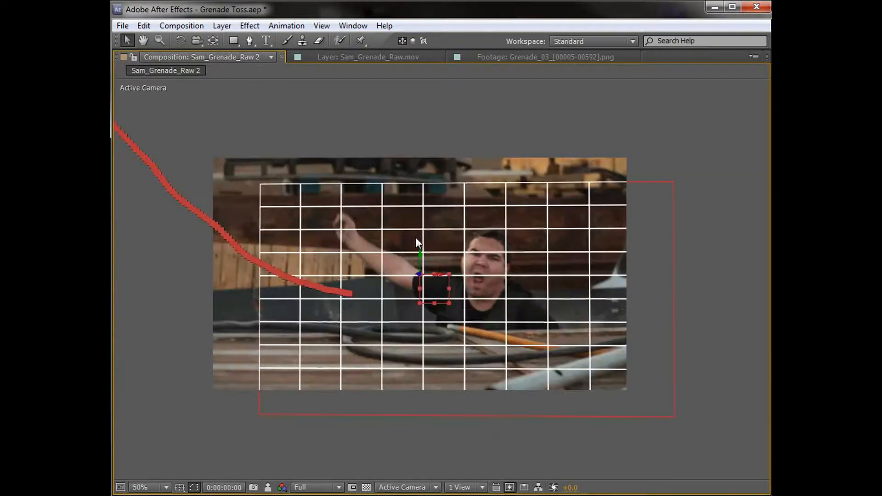
pyautogui.moveTo(431, 289); pyautogui.dragTo(393, 270)
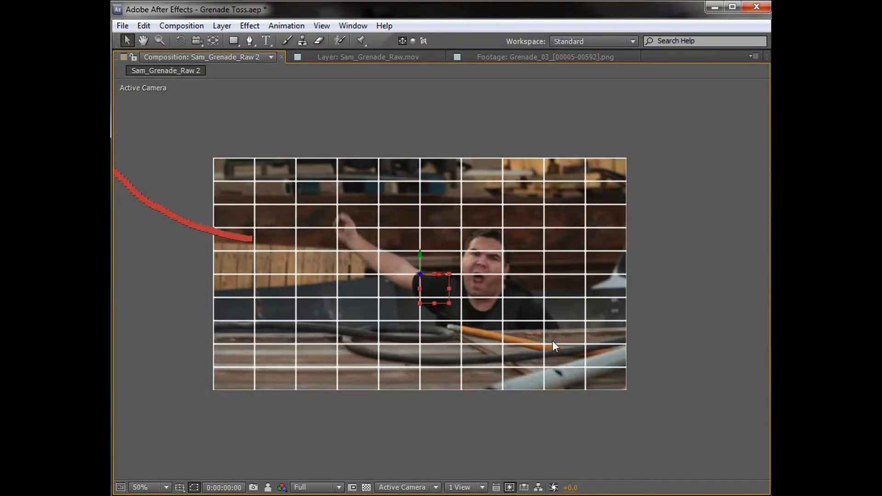
pyautogui.press('`')
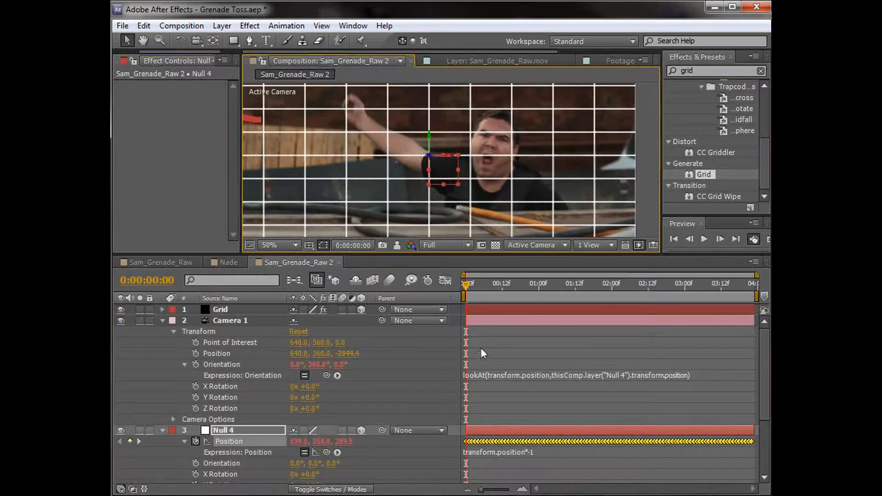
# Set the composition preview to Half resolution, enlarge the viewer area and scrub to check the aligned grid.
pyautogui.click(445, 245)
pyautogui.click(443, 291)
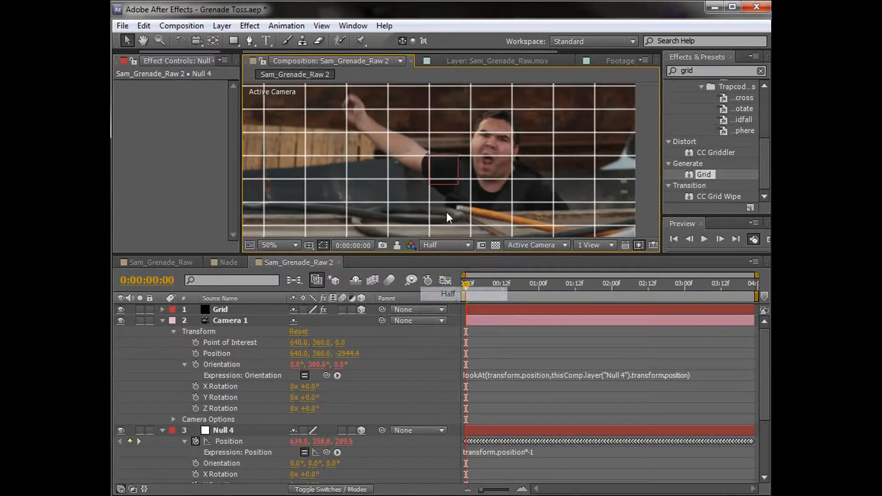
pyautogui.moveTo(409, 254); pyautogui.dragTo(409, 317)
pyautogui.moveTo(466, 348); pyautogui.dragTo(153, 385)
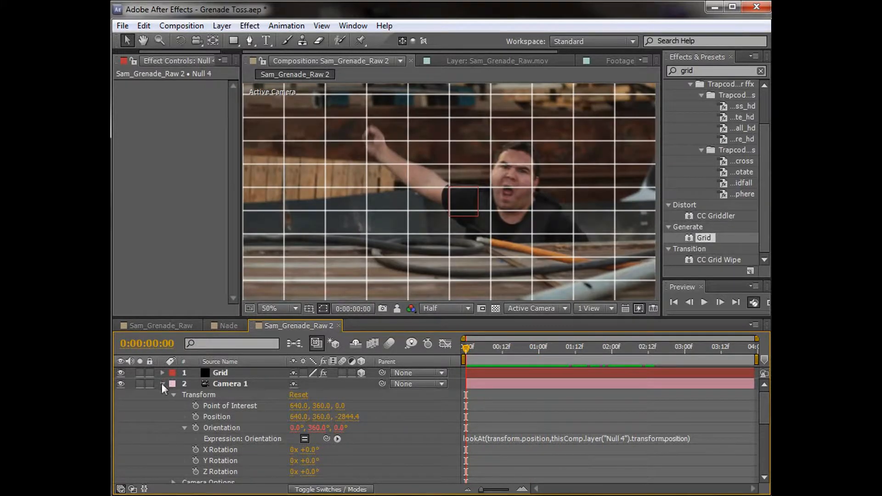
# Collapse the expanded properties of Camera 1, Null 4 and the footage layer, leaving nothing selected.
pyautogui.click(162, 384)
pyautogui.click(239, 383)
pyautogui.click(162, 395)
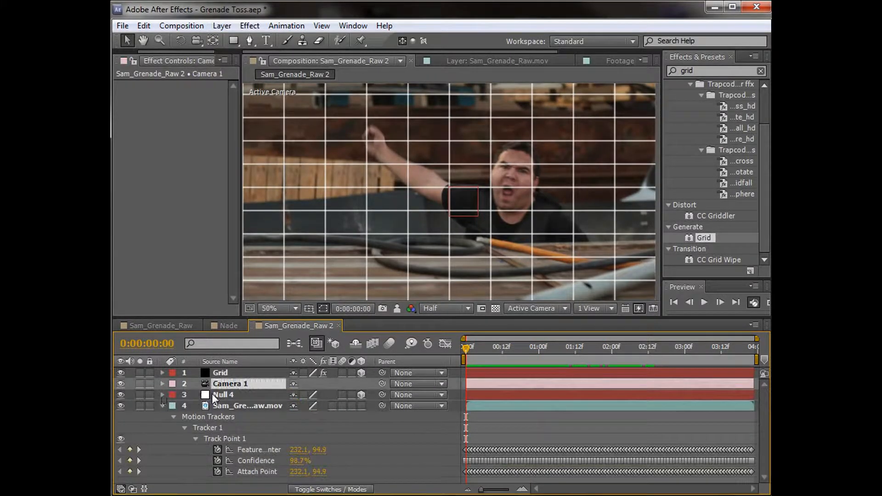
pyautogui.click(212, 394)
pyautogui.click(162, 406)
pyautogui.click(418, 447)
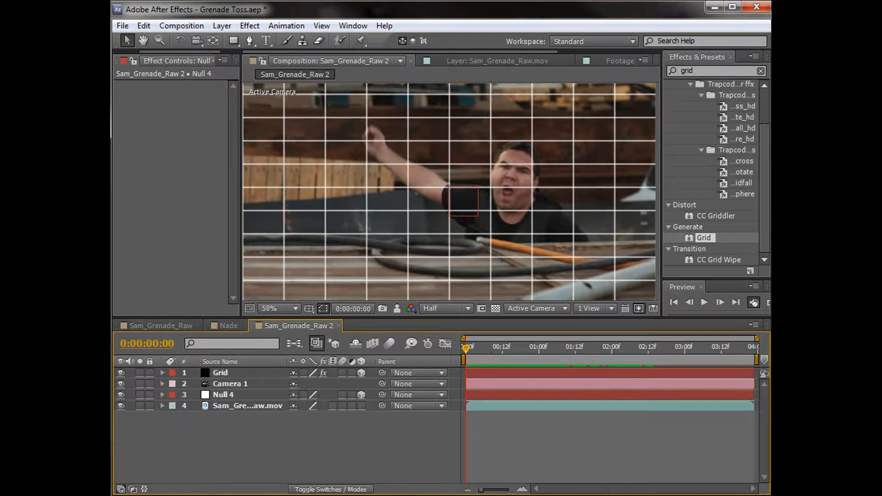
# Hide the Grid layer and bring the list of project items back into view.
pyautogui.click(217, 373)
pyautogui.click(120, 373)
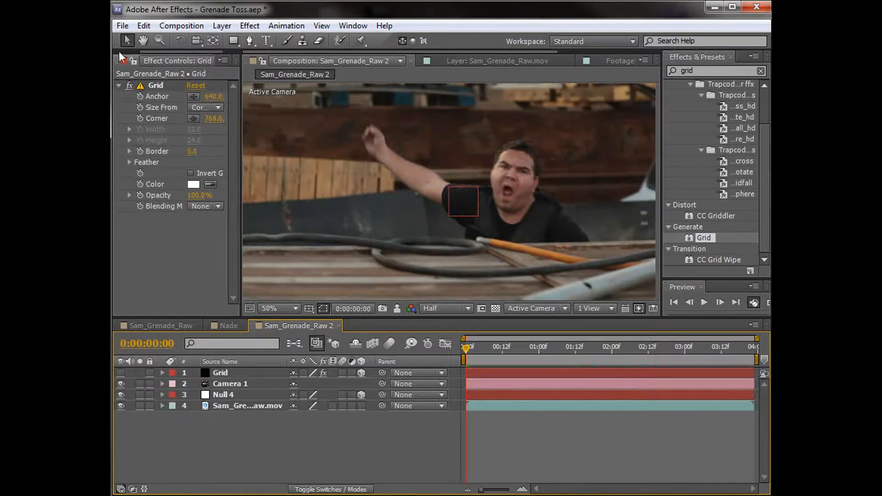
pyautogui.click(132, 59)
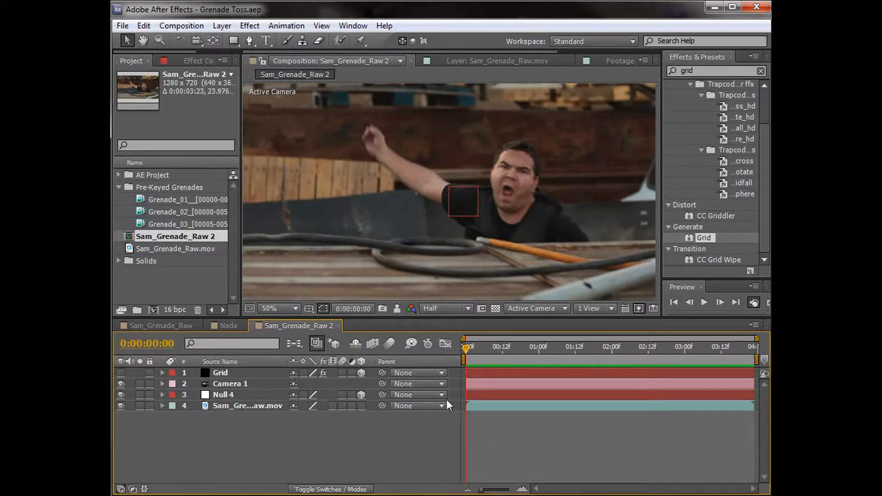
pyautogui.moveTo(465, 355); pyautogui.dragTo(415, 360)
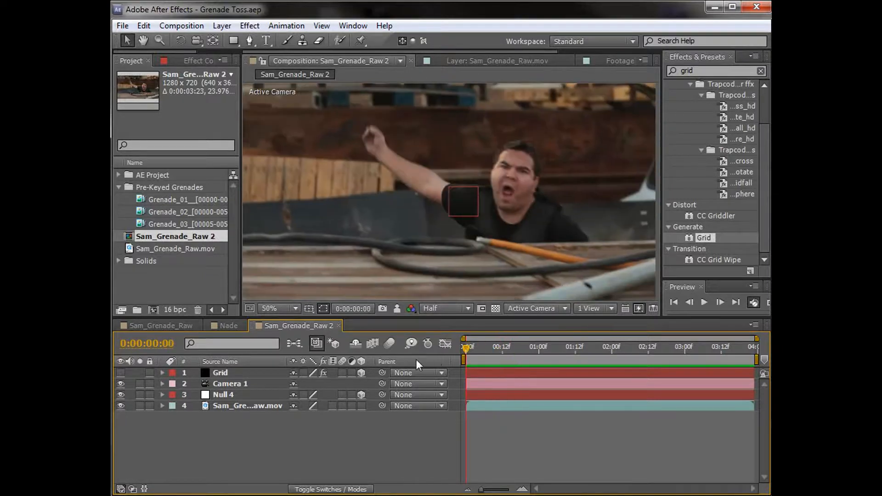
# Preview the Grenade_03 footage, add it above all layers in Sam_Grenade_Raw 2 and slide the layer earlier in time.
pyautogui.click(176, 225)
pyautogui.doubleClick(177, 224)
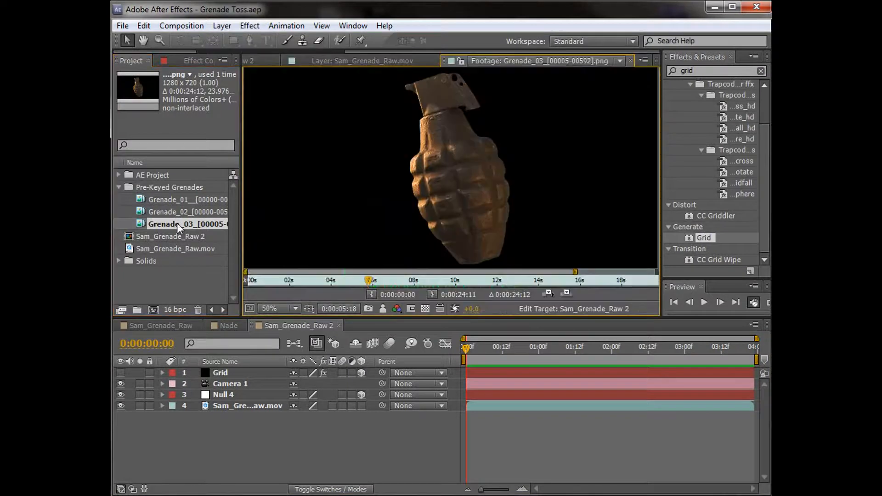
pyautogui.moveTo(164, 224); pyautogui.dragTo(208, 369)
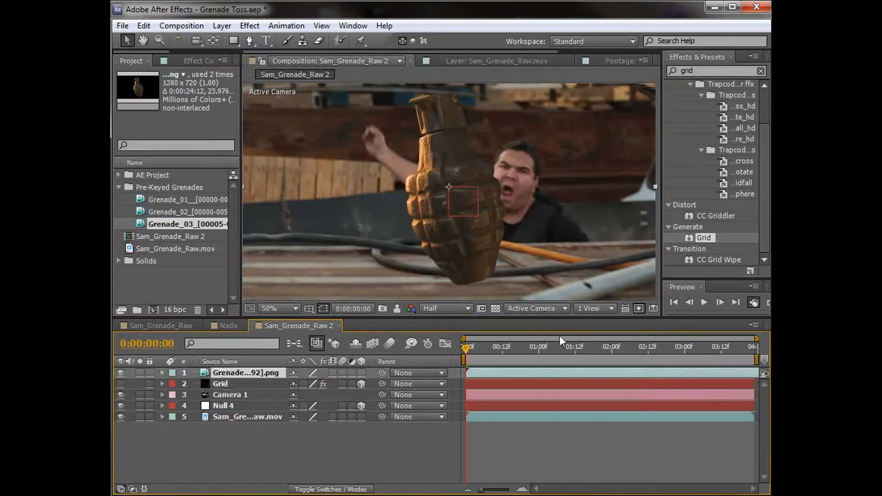
pyautogui.moveTo(666, 373); pyautogui.dragTo(388, 371)
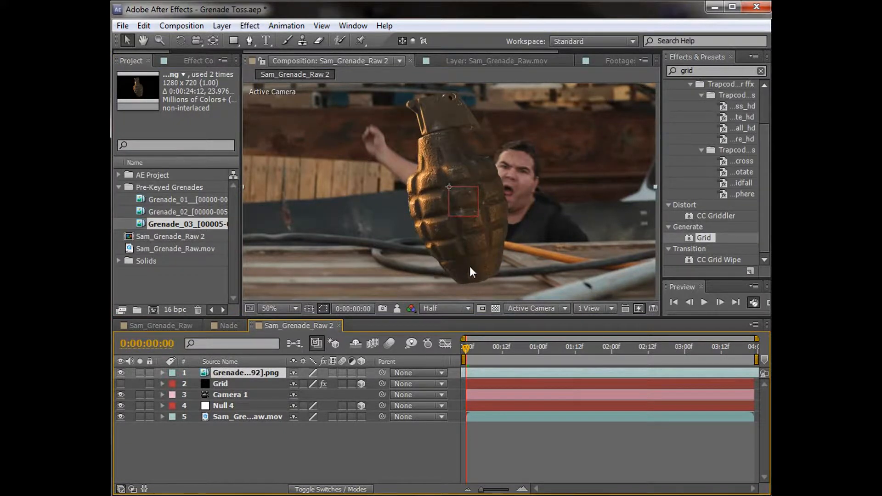
# Pre-compose the grenade layer as Nade, leaving all attributes in Sam_Grenade_Raw 2.
pyautogui.click(222, 26)
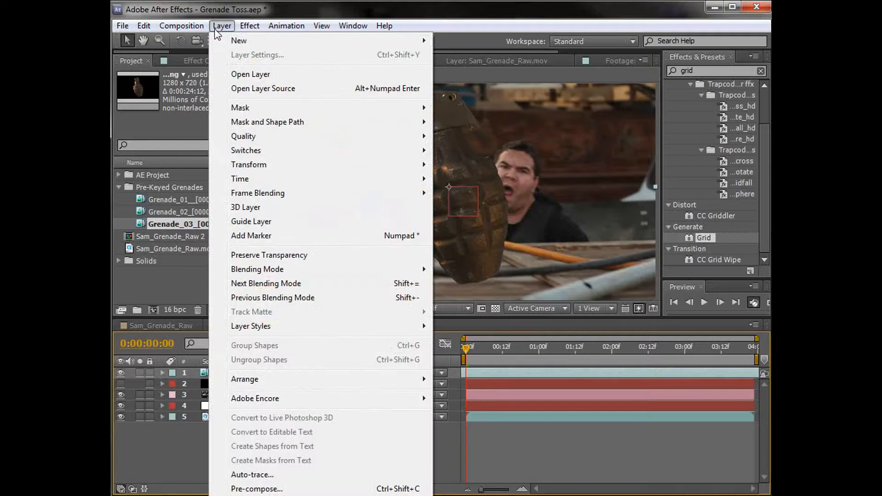
pyautogui.click(264, 488)
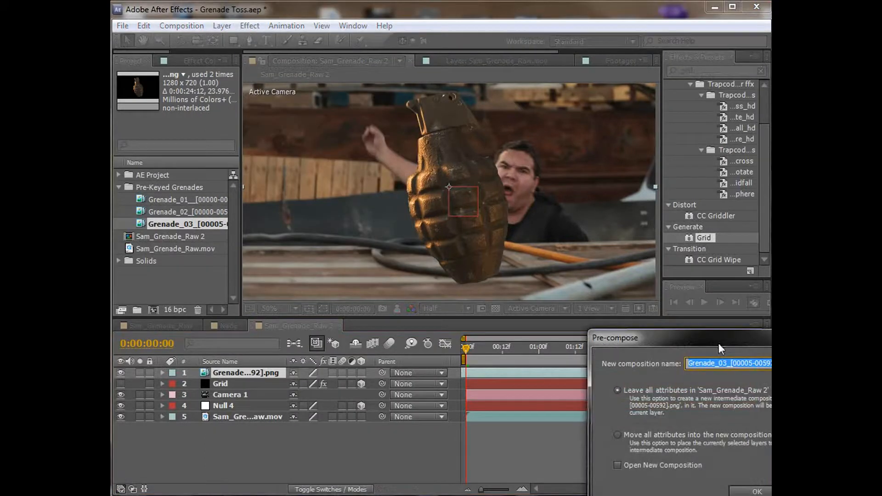
pyautogui.write('Nade')
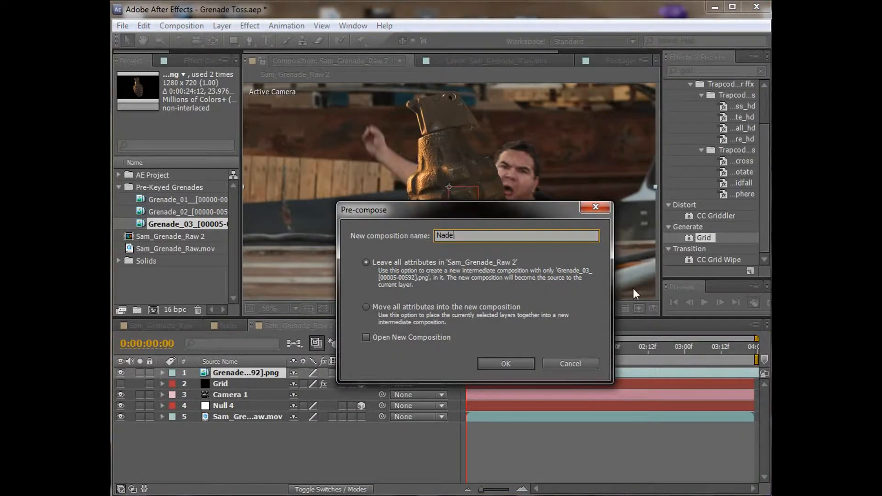
pyautogui.click(507, 364)
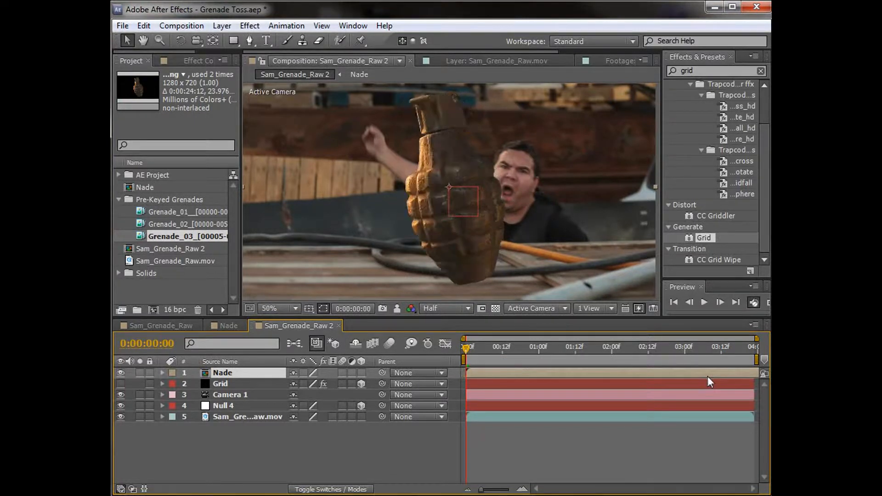
# Open the Nade composition and time-stretch the grenade footage to a factor of 33, scrubbing to check its spin.
pyautogui.doubleClick(490, 373)
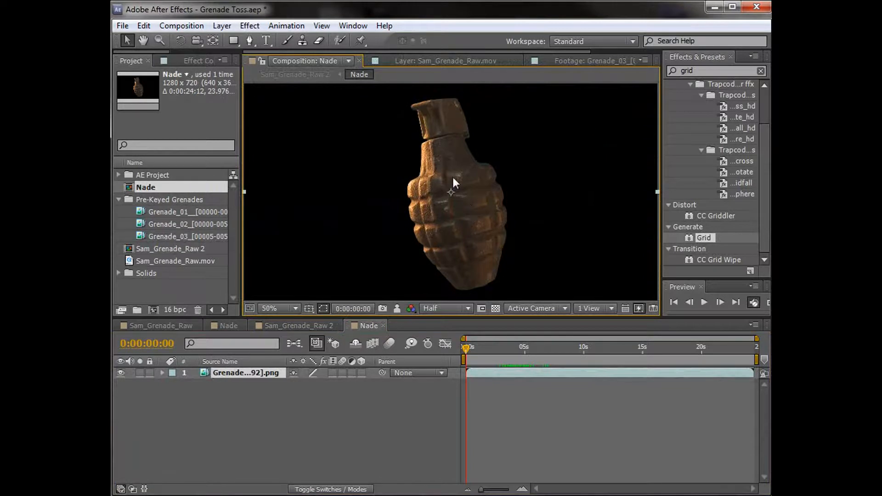
pyautogui.rightClick(454, 178)
pyautogui.moveTo(551, 257)
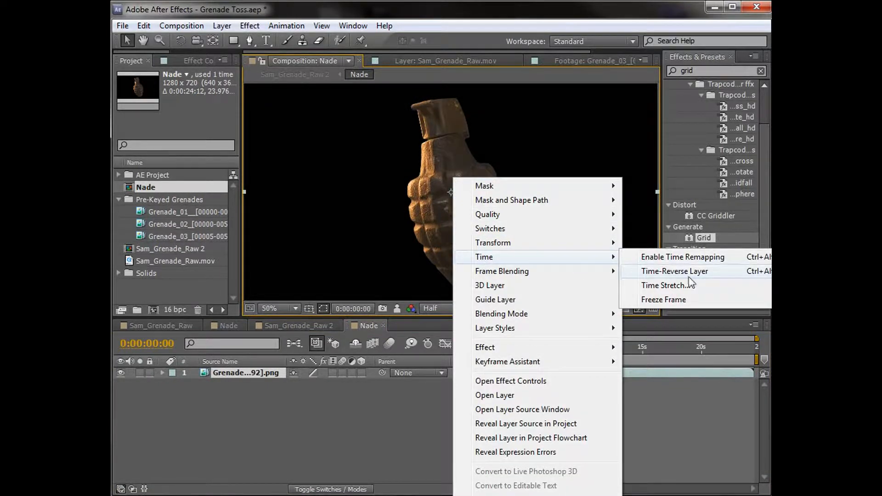
pyautogui.click(666, 286)
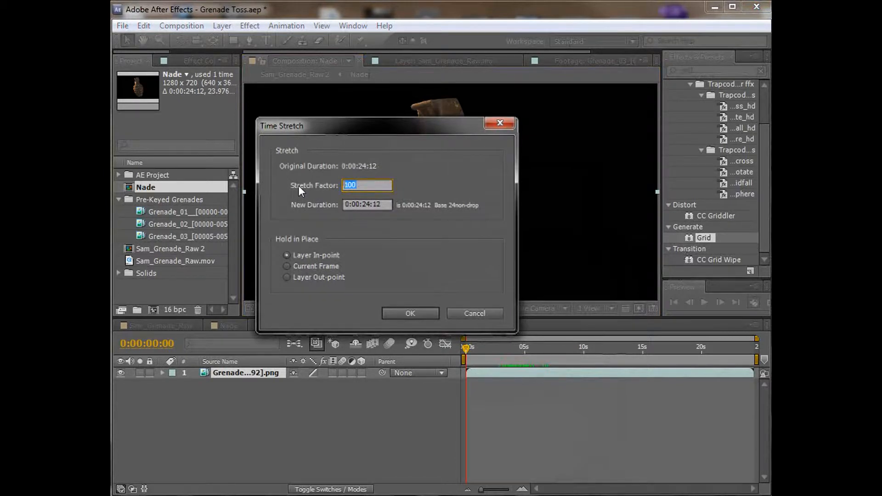
pyautogui.write('33')
pyautogui.click(404, 313)
pyautogui.moveTo(473, 347); pyautogui.dragTo(424, 372)
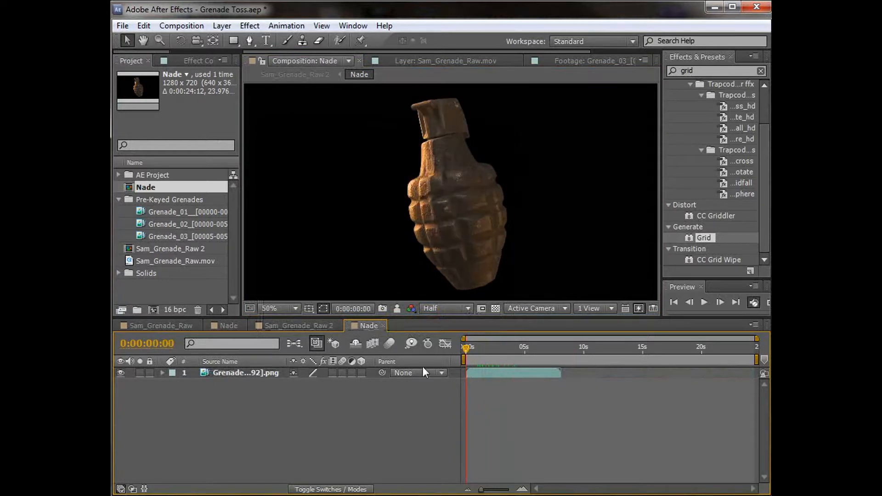
# Return to Sam_Grenade_Raw 2, make the Nade layer 3D and scrub to check how it moves with the camera.
pyautogui.click(298, 325)
pyautogui.click(472, 348)
pyautogui.moveTo(473, 348); pyautogui.dragTo(447, 211)
pyautogui.moveTo(474, 371); pyautogui.dragTo(618, 359)
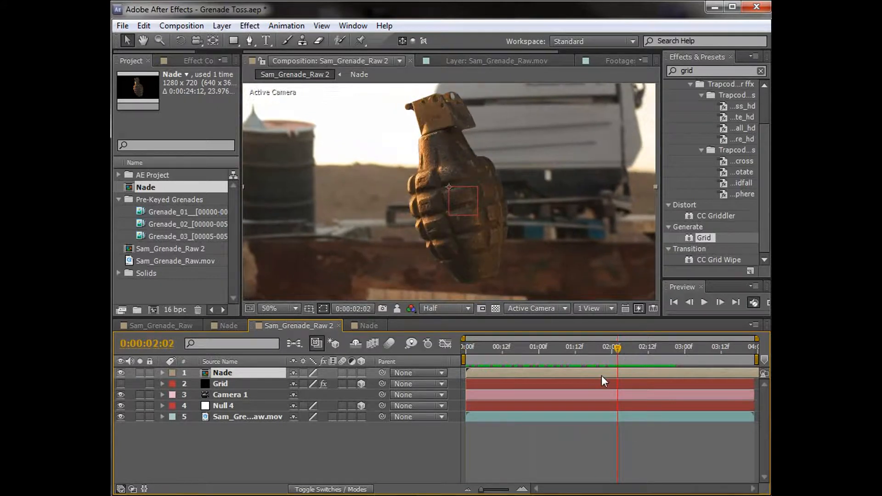
pyautogui.click(362, 373)
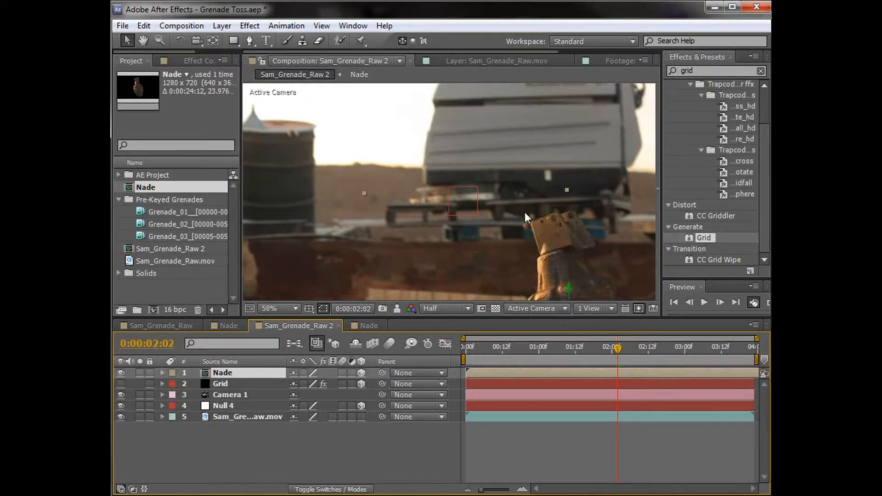
pyautogui.press(',')
pyautogui.moveTo(561, 339); pyautogui.dragTo(465, 358)
pyautogui.press('.')
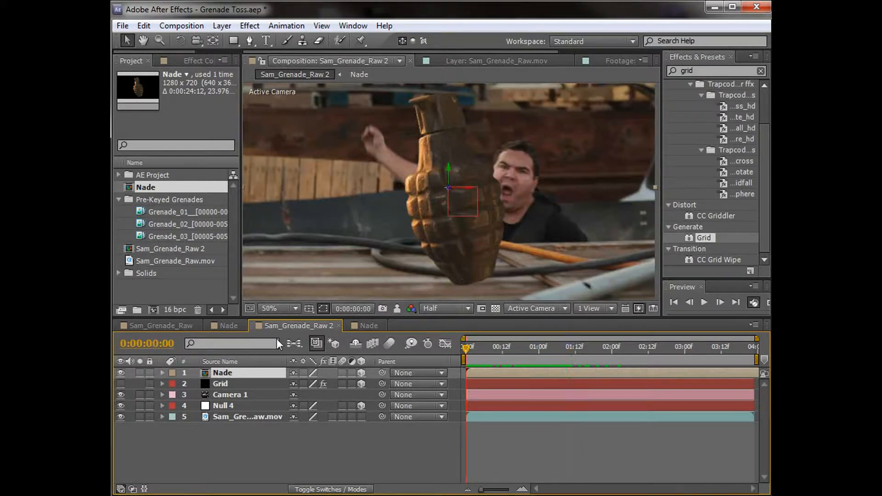
# Scale the Nade layer down to 19% and move the grenade close to the thrower's raised hand at the first frame.
pyautogui.press('s')
pyautogui.moveTo(355, 385); pyautogui.dragTo(306, 389)
pyautogui.moveTo(473, 192); pyautogui.dragTo(411, 143)
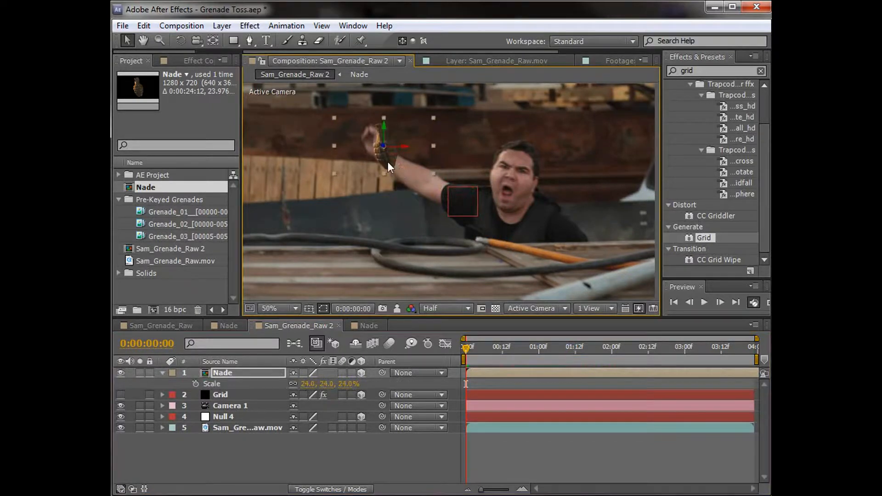
pyautogui.scroll(2, 395, 177)
pyautogui.moveTo(406, 189); pyautogui.dragTo(441, 255)
pyautogui.moveTo(350, 385); pyautogui.dragTo(343, 385)
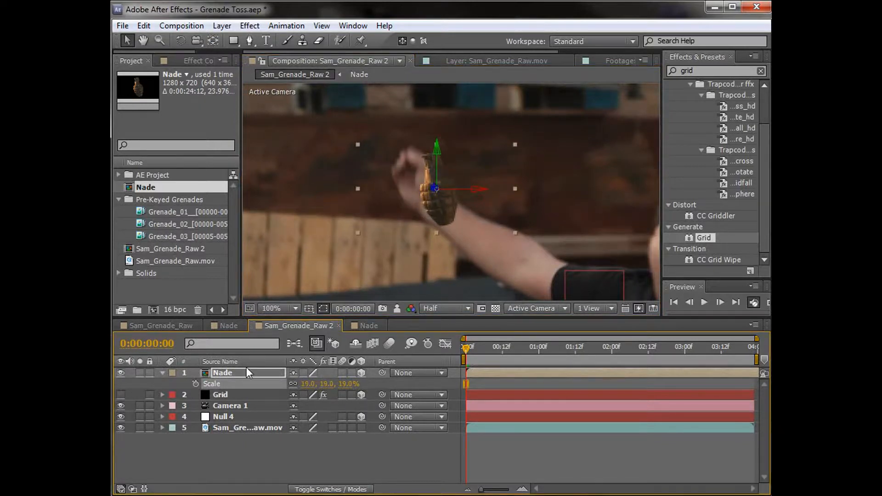
# Keyframe Nade's Z Rotation at the first frame, rotating it to about 27° and seating the grenade in the raised hand.
pyautogui.press('r')
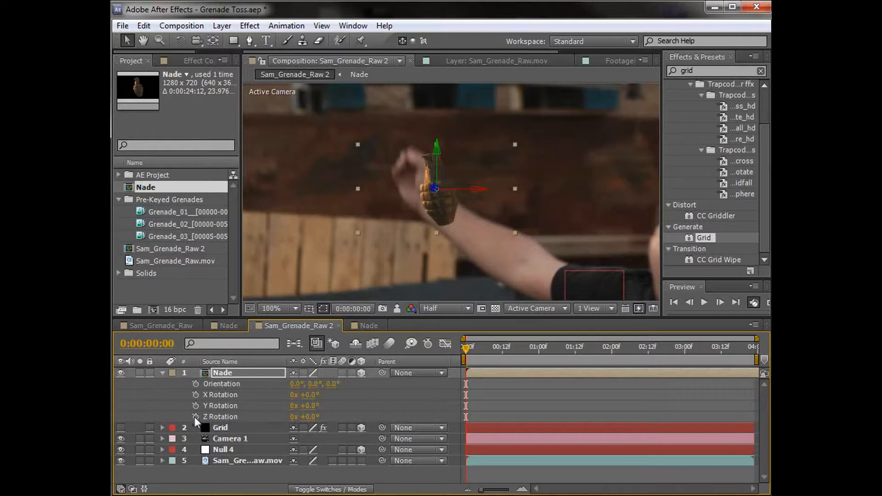
pyautogui.click(195, 417)
pyautogui.click(180, 42)
pyautogui.click(487, 41)
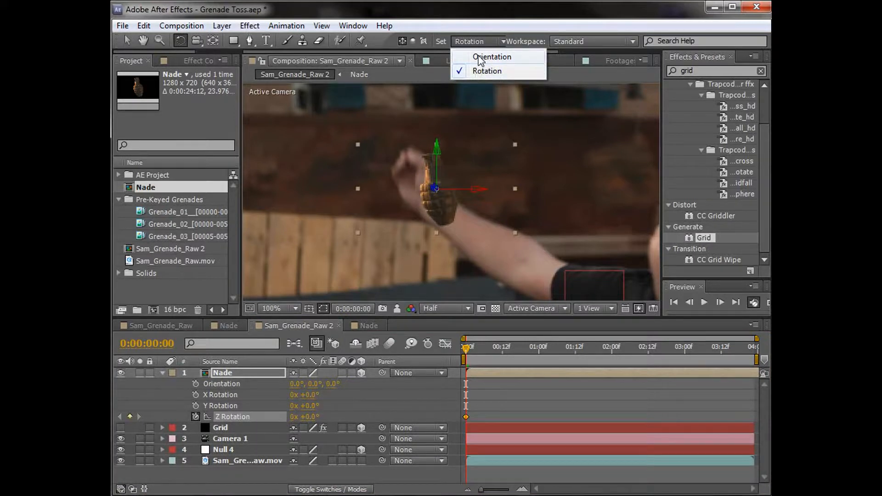
pyautogui.click(454, 22)
pyautogui.moveTo(435, 189); pyautogui.dragTo(436, 212)
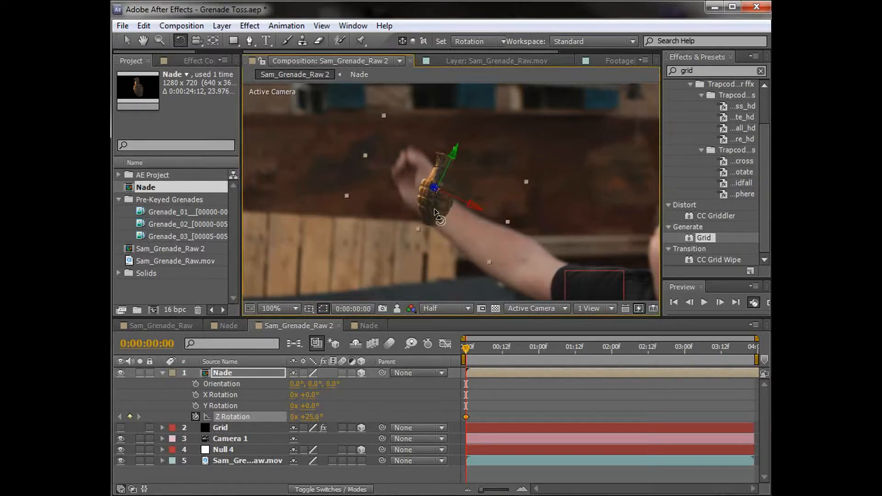
pyautogui.press('v')
pyautogui.moveTo(489, 263); pyautogui.dragTo(455, 236)
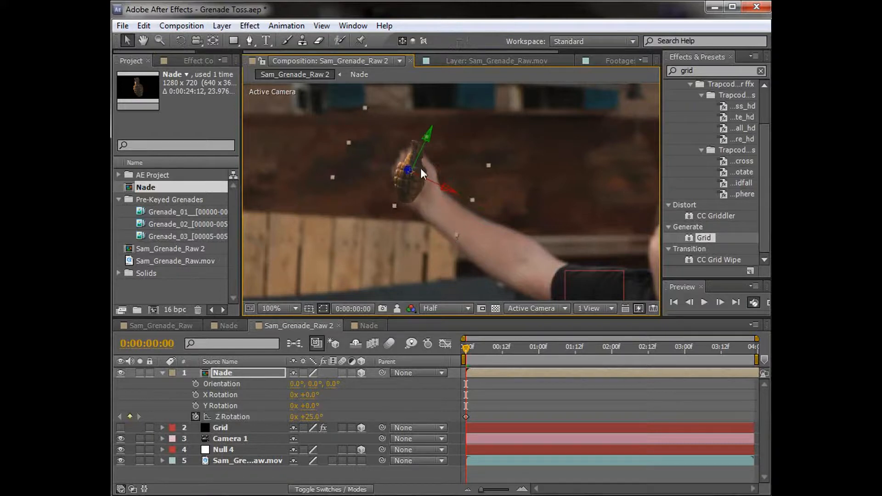
pyautogui.press('w')
pyautogui.click(408, 171)
pyautogui.moveTo(409, 171); pyautogui.dragTo(413, 191)
pyautogui.press('v')
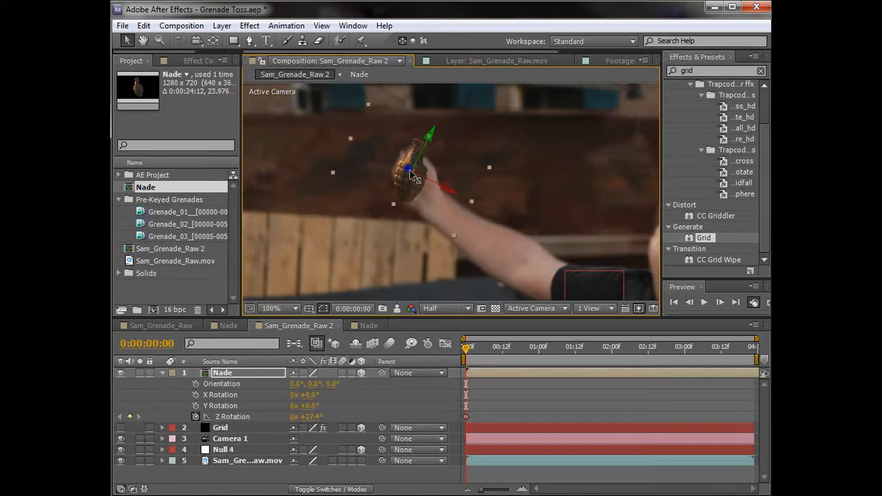
# Add a Position keyframe to Nade at the first frame and set its Z position to 0.
pyautogui.press('p')
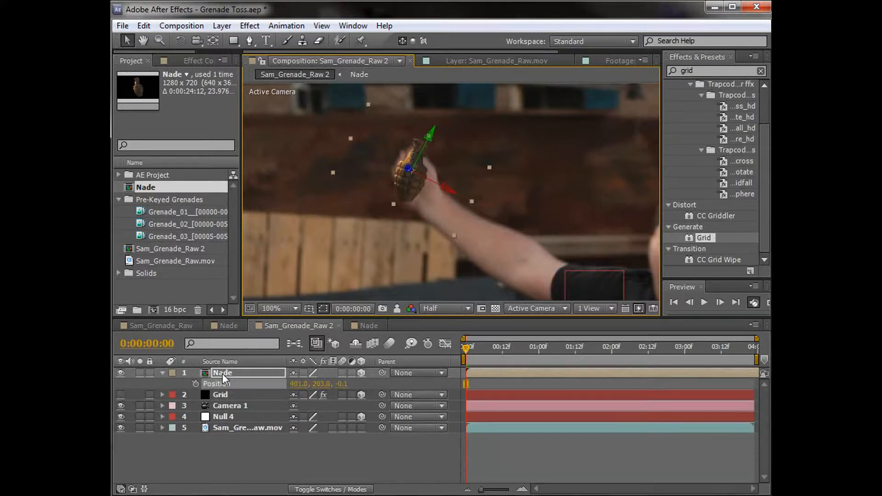
pyautogui.click(195, 383)
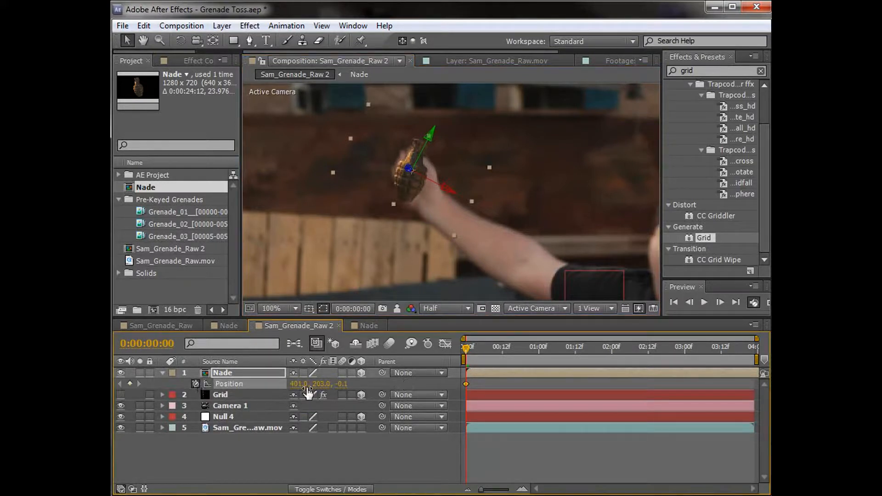
pyautogui.write('0')
pyautogui.press('Return')
# Move Nade's Position keyframe to 0:00:00:13, then place the grenade in the hand there and rotate it to about 36.5°.
pyautogui.click(522, 453)
pyautogui.moveTo(473, 352); pyautogui.dragTo(507, 359)
pyautogui.moveTo(467, 385); pyautogui.dragTo(491, 387)
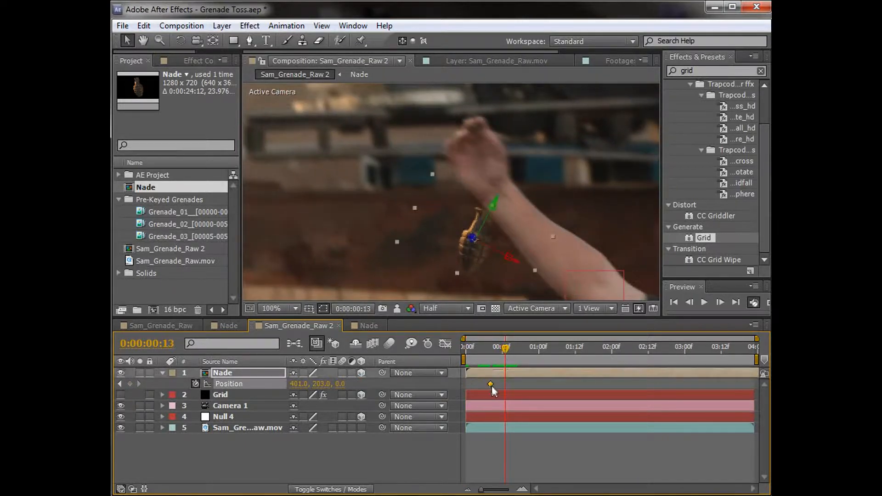
pyautogui.moveTo(470, 280); pyautogui.dragTo(461, 143)
pyautogui.press('w')
pyautogui.press('v')
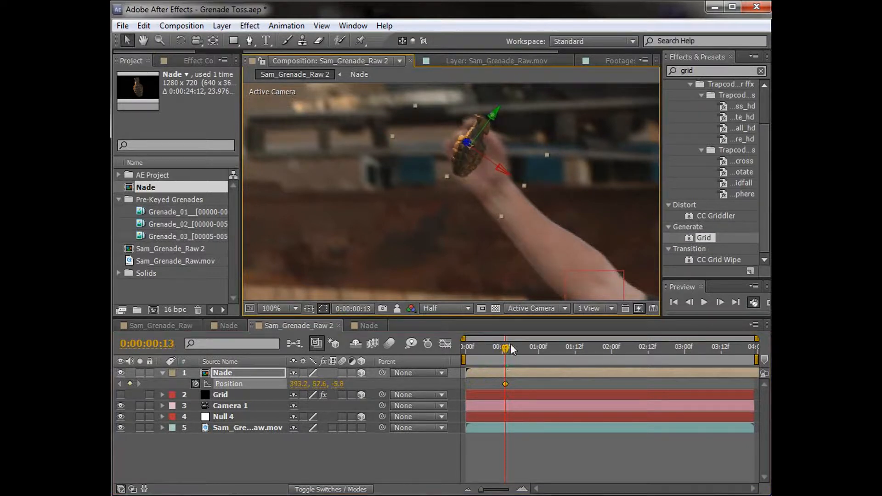
pyautogui.moveTo(485, 359); pyautogui.dragTo(506, 361)
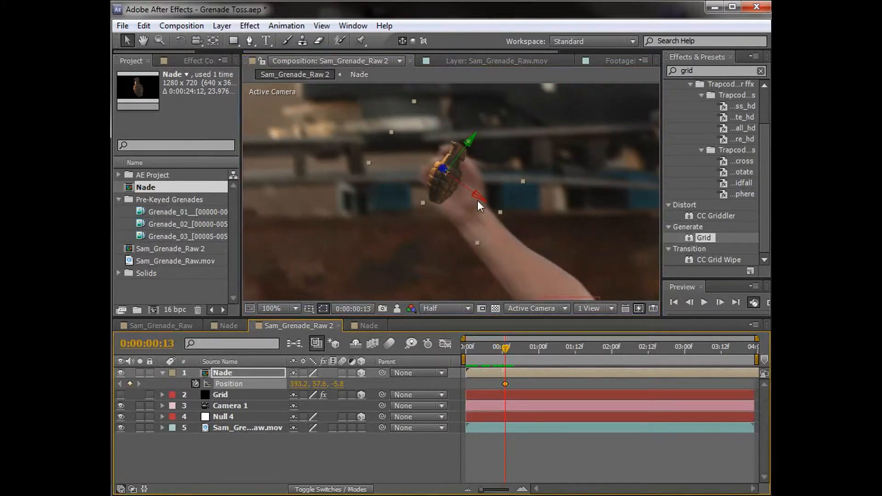
# Switch the preview to full resolution and keyframe Nade's Position at 0:00:03:15, bringing it closer to the camera over the barrel.
pyautogui.click(460, 307)
pyautogui.click(448, 344)
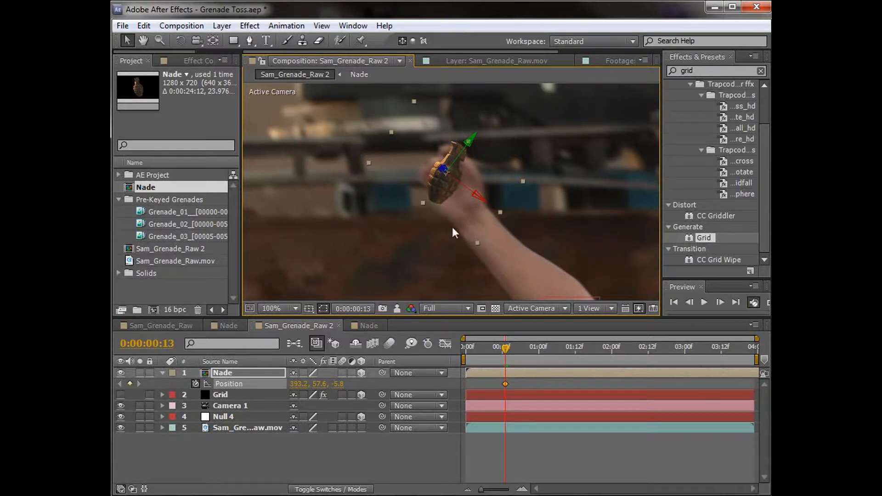
pyautogui.moveTo(509, 347); pyautogui.dragTo(731, 352)
pyautogui.press(',')
pyautogui.press(',')
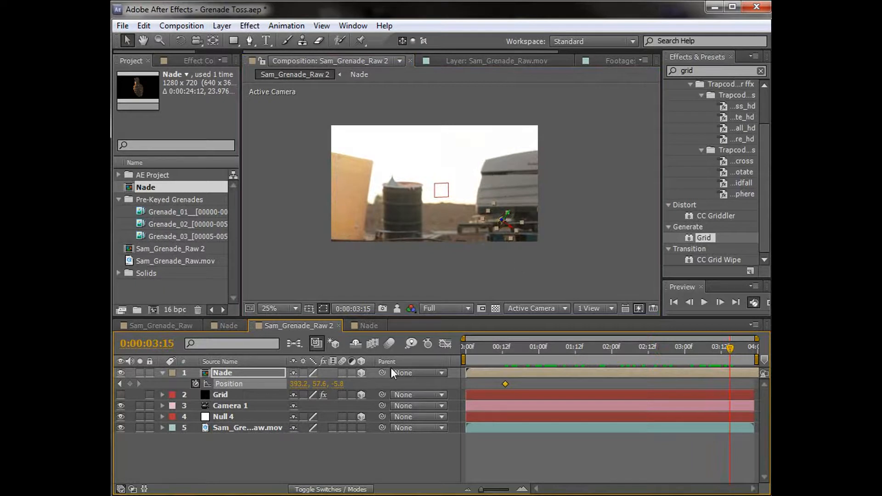
pyautogui.moveTo(345, 385); pyautogui.dragTo(209, 385)
pyautogui.moveTo(378, 127); pyautogui.dragTo(396, 168)
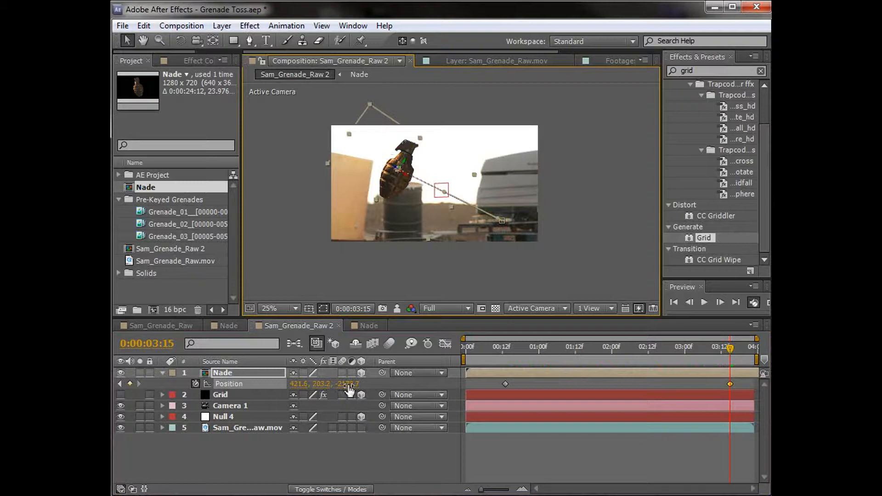
# Push the grenade nearer the camera at 0:00:03:15 until it fills the frame, with Position about 591, 321, -2679.
pyautogui.moveTo(349, 390); pyautogui.dragTo(338, 390)
pyautogui.moveTo(388, 189); pyautogui.dragTo(440, 234)
pyautogui.moveTo(425, 179); pyautogui.dragTo(442, 252)
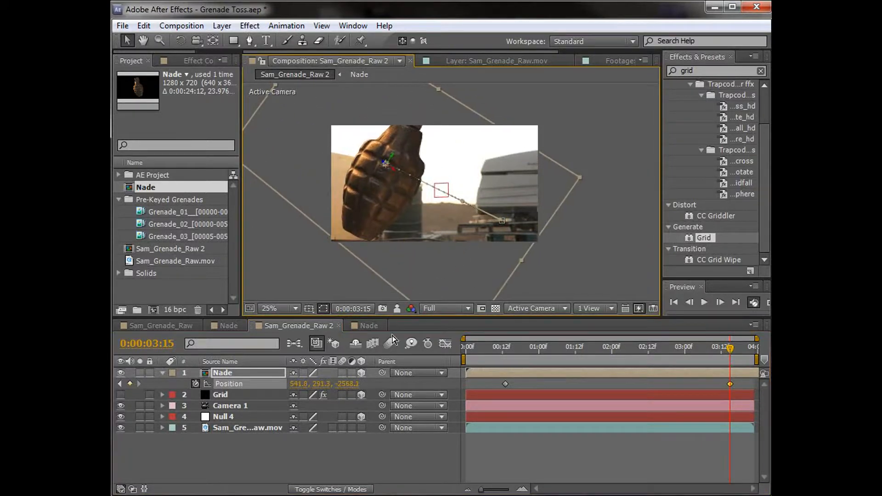
pyautogui.moveTo(351, 385); pyautogui.dragTo(345, 386)
pyautogui.moveTo(391, 233); pyautogui.dragTo(472, 274)
pyautogui.moveTo(354, 385); pyautogui.dragTo(347, 384)
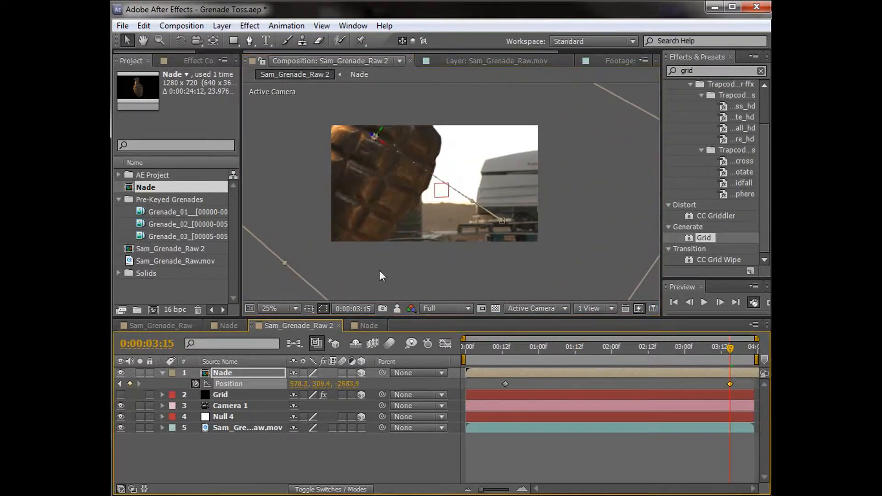
pyautogui.moveTo(379, 276); pyautogui.dragTo(422, 295)
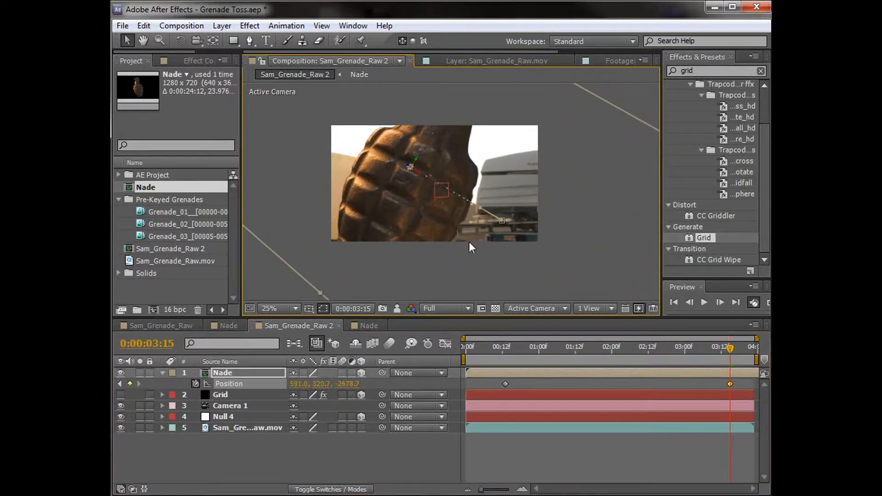
# Set the Nade layer's Auto-Orientation to Orient Towards Camera.
pyautogui.press(',')
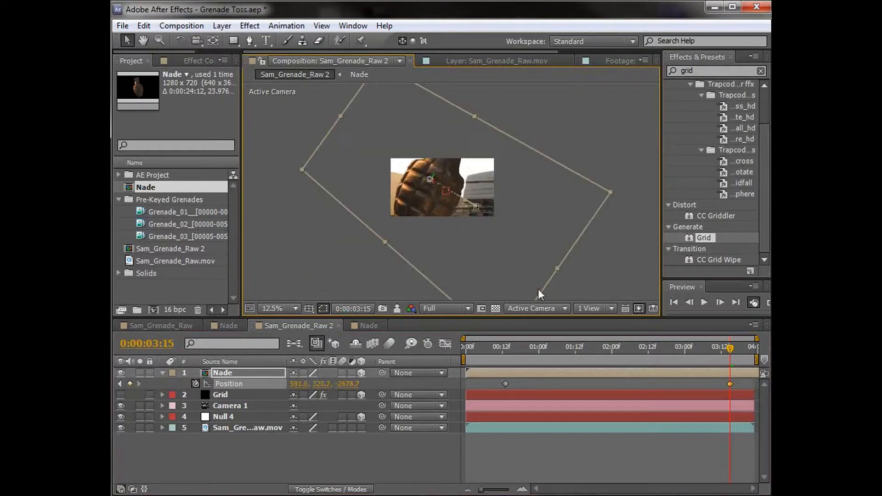
pyautogui.moveTo(718, 349)
pyautogui.mouseDown()
pyautogui.moveTo(694, 352)
pyautogui.moveTo(721, 349)
pyautogui.mouseUp()
pyautogui.rightClick(421, 186)
pyautogui.moveTo(467, 252)
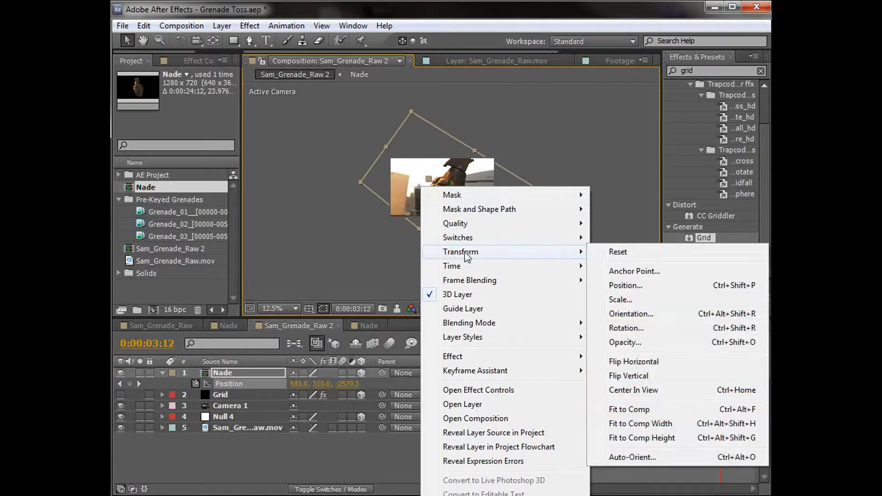
pyautogui.click(657, 458)
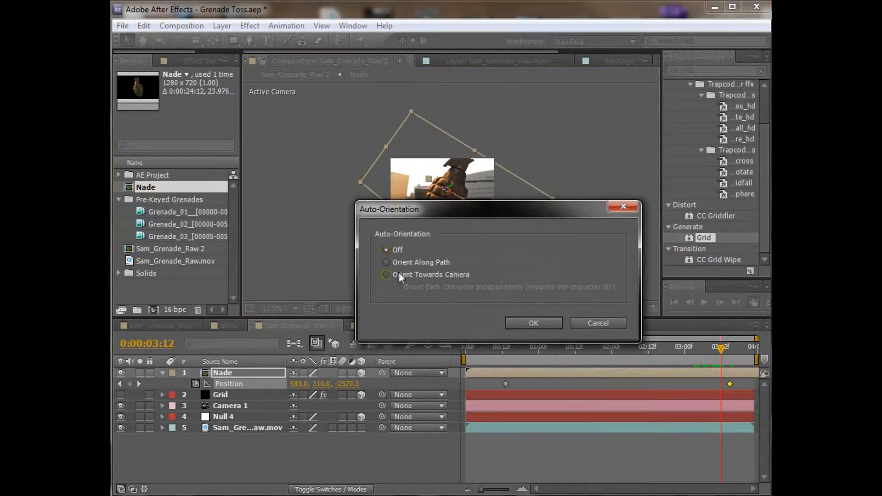
pyautogui.click(534, 323)
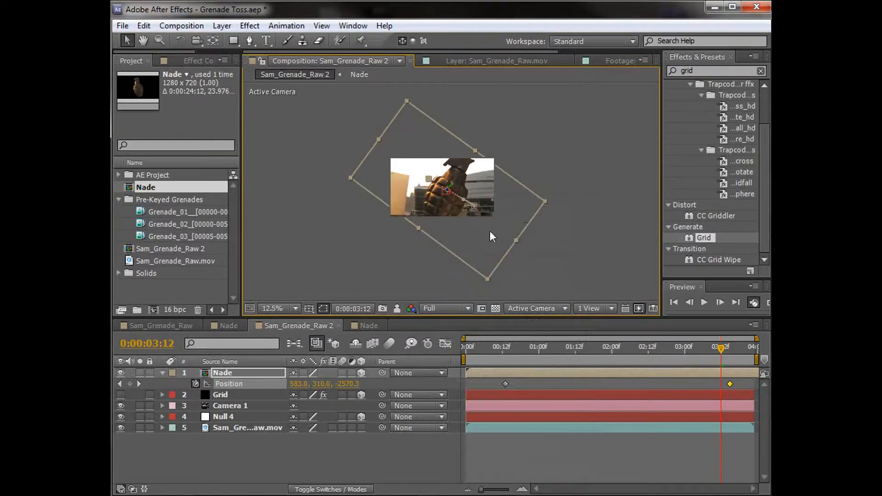
# Return to 0:00:00:13 and set Nade's scale to about 20.5% so the grenade fits the hand.
pyautogui.press('.')
pyautogui.moveTo(696, 348); pyautogui.dragTo(505, 351)
pyautogui.scroll(2, 542, 207)
pyautogui.press('s')
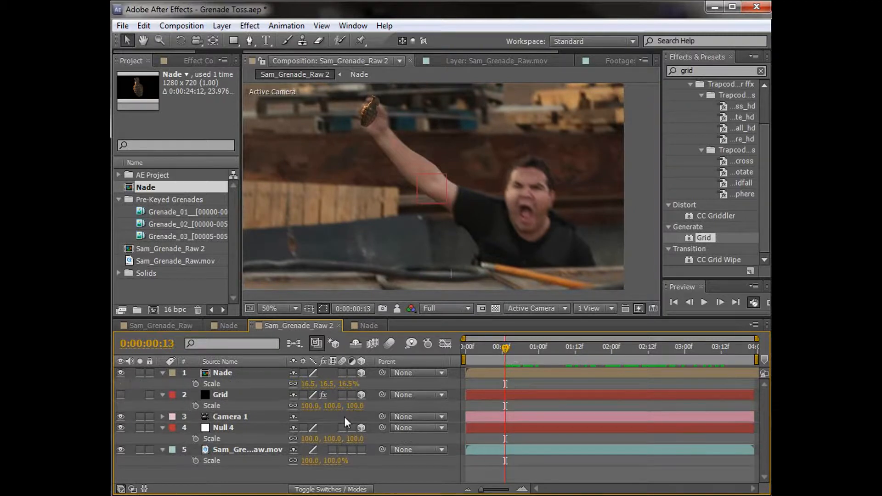
pyautogui.click(497, 375)
pyautogui.moveTo(346, 384); pyautogui.dragTo(344, 384)
pyautogui.press('F2')
# Scrub through the release to check the grenade, then collapse all layer properties and reveal only Nade's keyframed ones.
pyautogui.click(514, 350)
pyautogui.moveTo(519, 352); pyautogui.dragTo(549, 350)
pyautogui.click(232, 374)
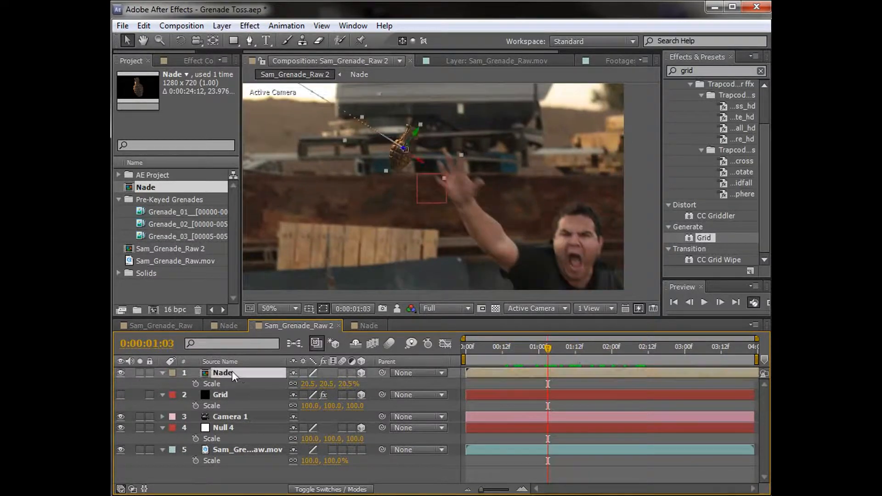
pyautogui.hotkey('ctrl', 'a')
pyautogui.press('u')
pyautogui.click(508, 451)
pyautogui.click(586, 349)
pyautogui.moveTo(588, 348); pyautogui.dragTo(549, 349)
pyautogui.click(531, 379)
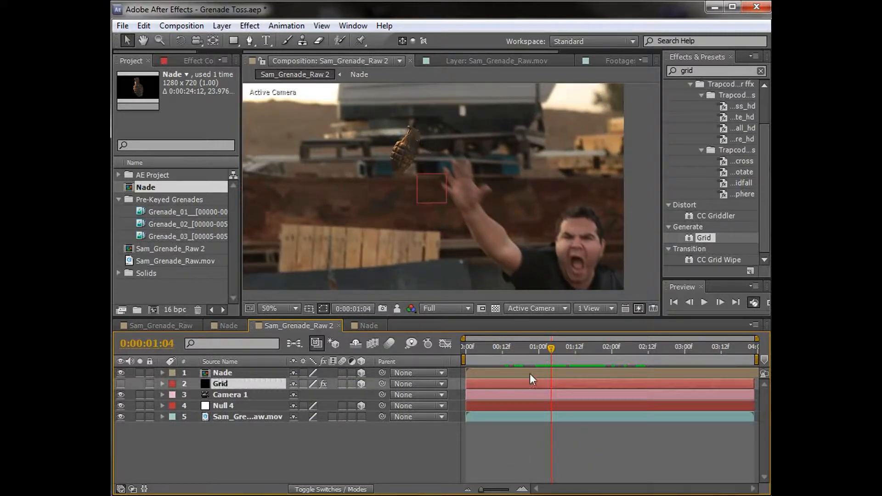
pyautogui.click(530, 374)
pyautogui.press('u')
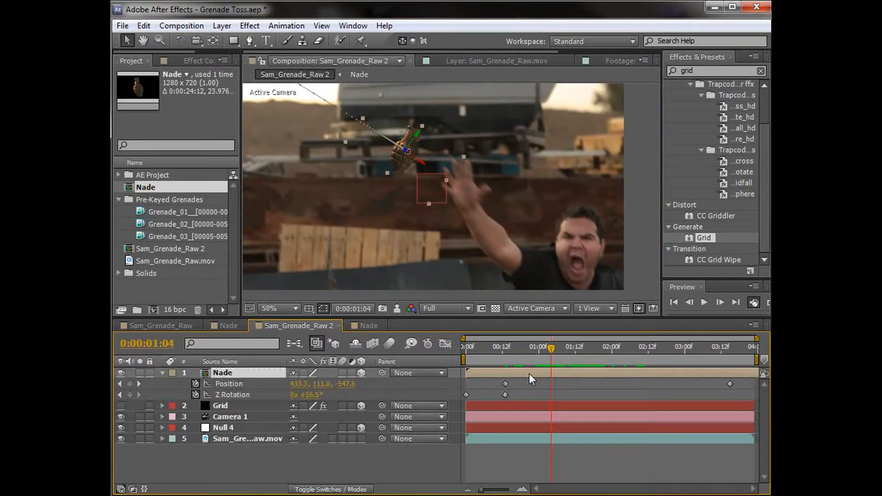
# Curve Nade's motion path into an arc by adjusting the handles of its Position keyframes at 0:00:03:15 and 0:00:00:13.
pyautogui.moveTo(509, 349); pyautogui.dragTo(533, 348)
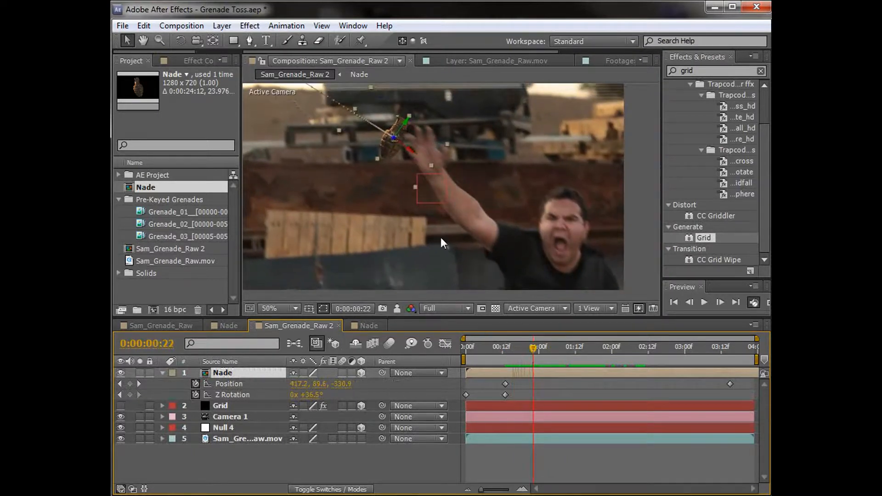
pyautogui.moveTo(536, 351); pyautogui.dragTo(624, 357)
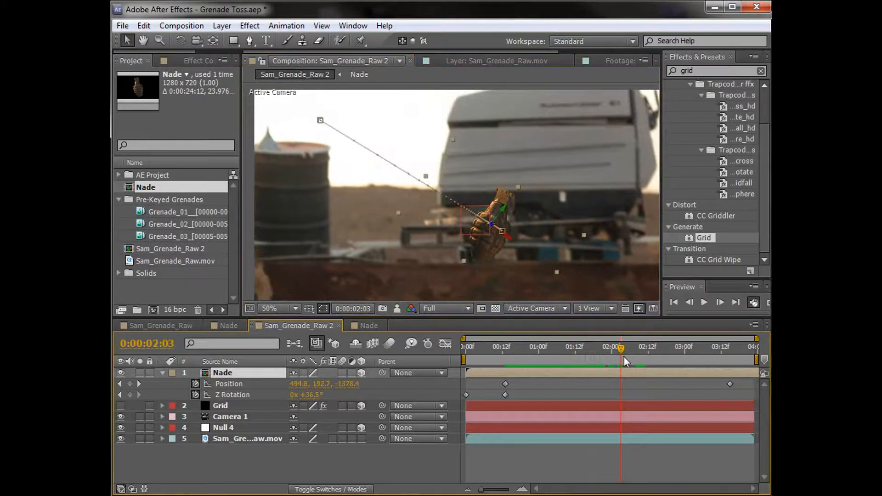
pyautogui.click(320, 121)
pyautogui.moveTo(458, 207); pyautogui.dragTo(457, 147)
pyautogui.click(502, 231)
pyautogui.scroll(3, 503, 235)
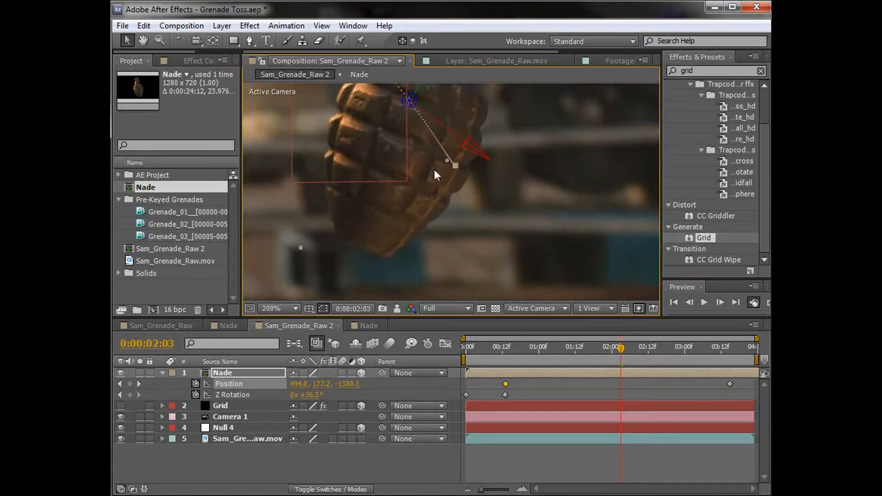
pyautogui.moveTo(446, 162); pyautogui.dragTo(439, 123)
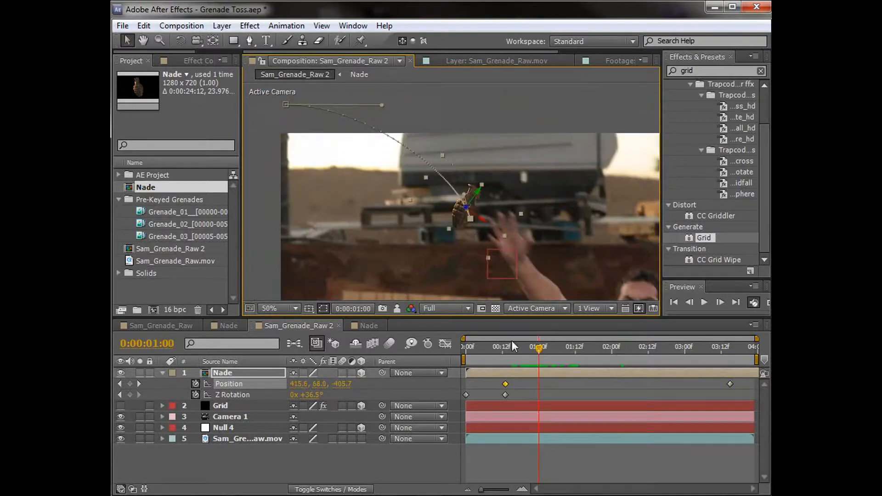
# Try raising the grenade mid-flight with extra Position keyframes at 0:00:01:19 and about 0:00:02:05, scrubbing to check the path.
pyautogui.moveTo(512, 343); pyautogui.dragTo(595, 349)
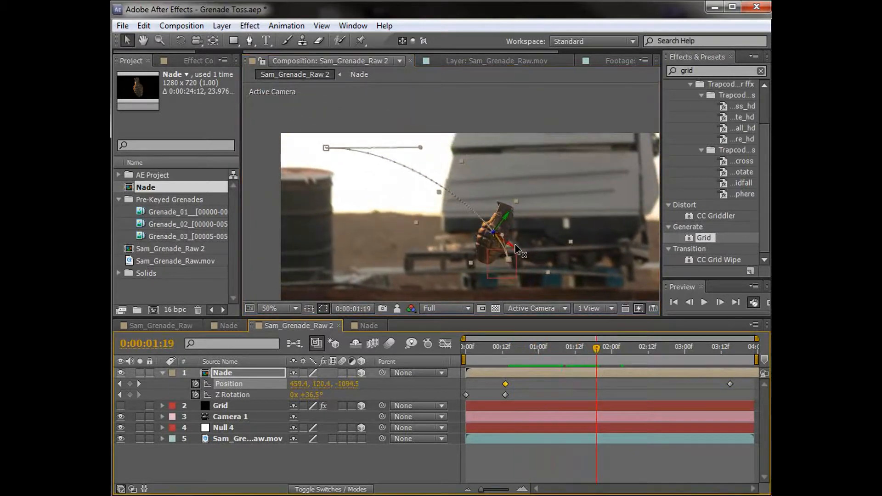
pyautogui.moveTo(482, 246)
pyautogui.mouseDown()
pyautogui.moveTo(473, 225)
pyautogui.moveTo(480, 232)
pyautogui.mouseUp()
pyautogui.hotkey('shift', 'pagedown')
pyautogui.click(575, 383)
pyautogui.moveTo(524, 346); pyautogui.dragTo(609, 363)
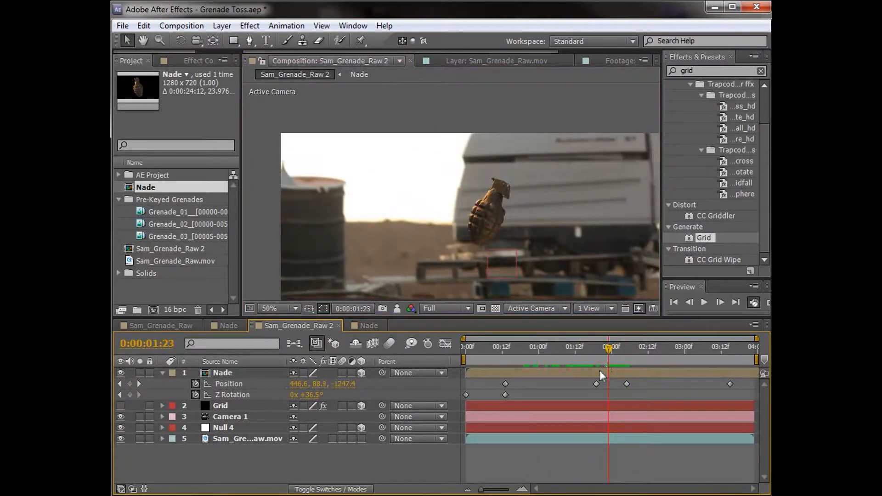
# Delete the two mid-flight Position keyframes from the Nade layer, keeping only those at the release and the end.
pyautogui.click(600, 373)
pyautogui.press('j')
pyautogui.click(463, 189)
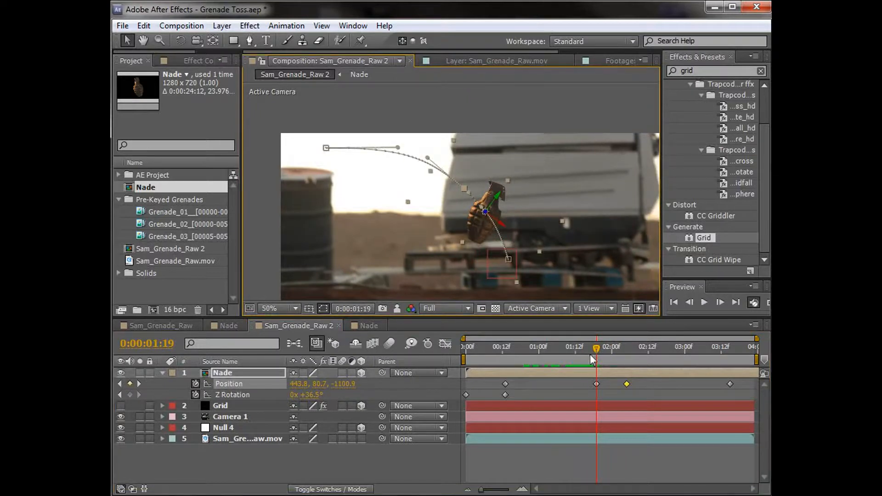
pyautogui.moveTo(643, 395); pyautogui.dragTo(652, 401)
pyautogui.press('Delete')
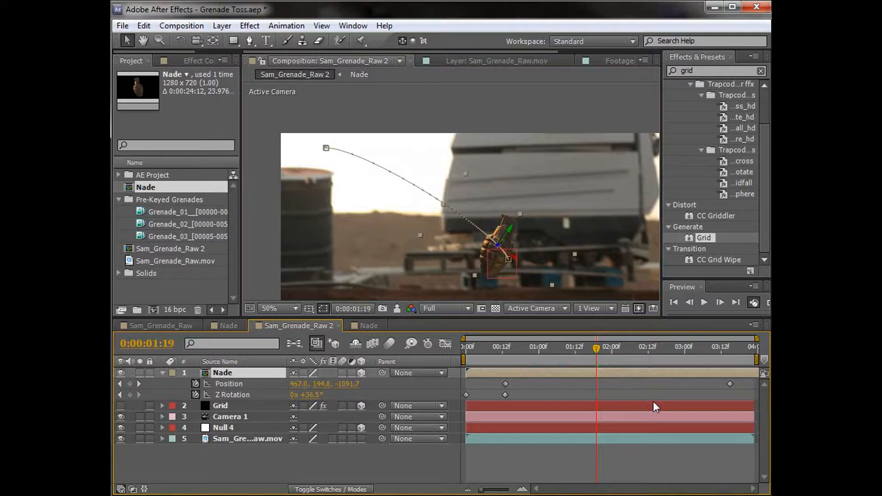
# Steepen the start of Nade's motion path by adjusting the handle of its release Position keyframe at 0:00:00:13.
pyautogui.click(489, 263)
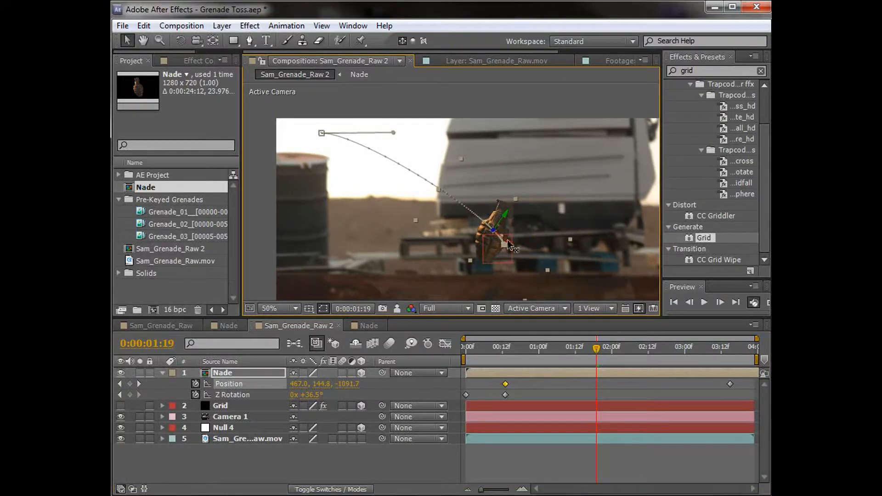
pyautogui.scroll(2, 498, 232)
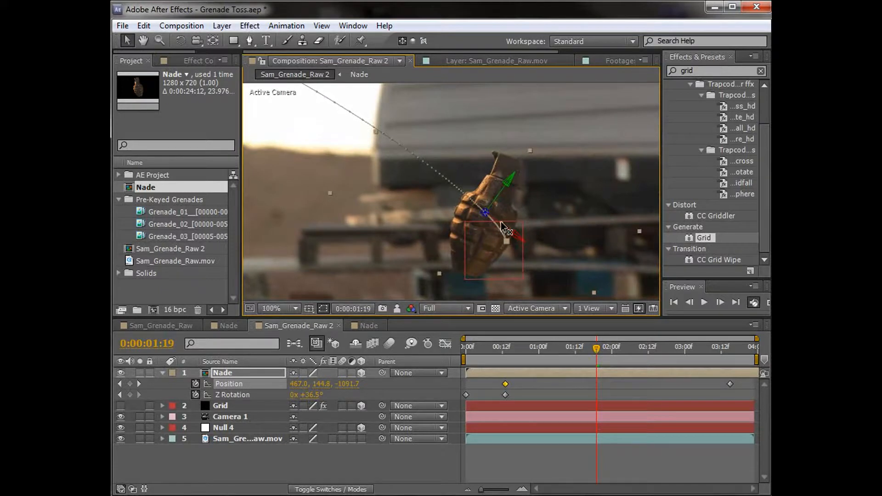
pyautogui.scroll(2, 501, 222)
pyautogui.moveTo(443, 189); pyautogui.dragTo(479, 220)
pyautogui.scroll(-2, 416, 152)
pyautogui.scroll(-2, 447, 179)
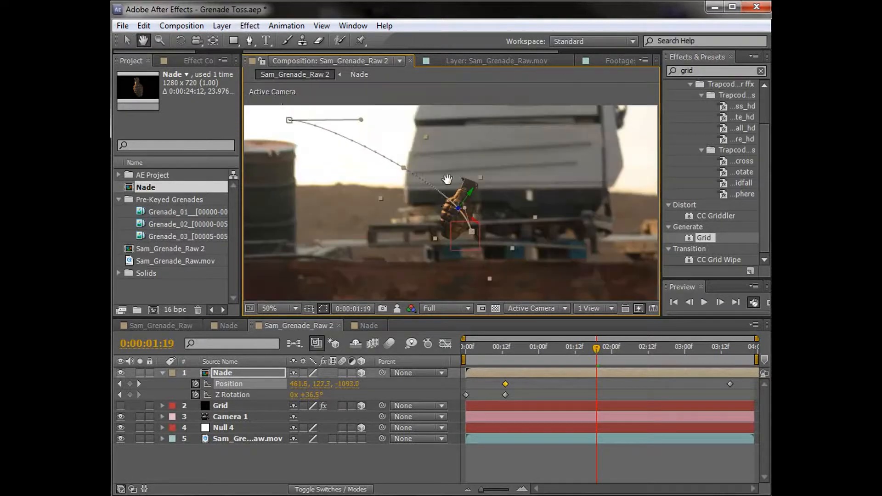
# Lengthen and raise the handle of Nade's end Position keyframe so the motion path arcs higher.
pyautogui.moveTo(447, 179); pyautogui.dragTo(457, 226)
pyautogui.press('v')
pyautogui.moveTo(371, 166); pyautogui.dragTo(441, 150)
pyautogui.scroll(-2, 450, 192)
pyautogui.press('h')
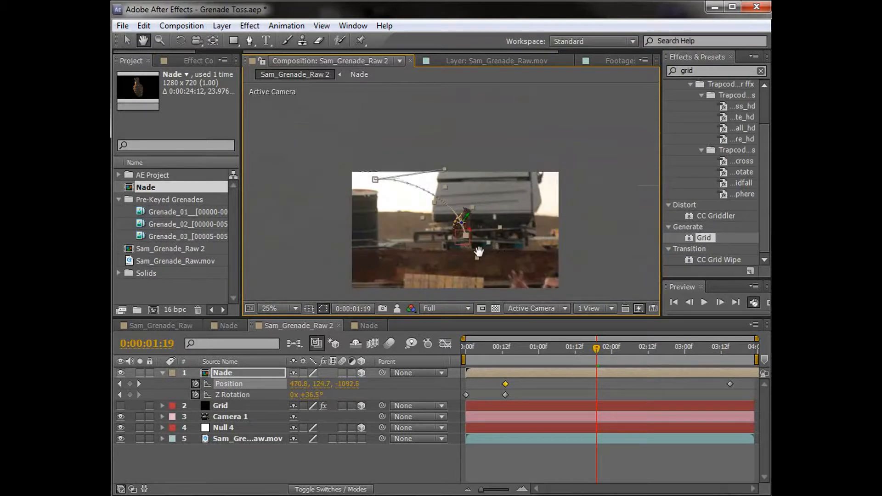
pyautogui.scroll(4, 478, 252)
pyautogui.press('v')
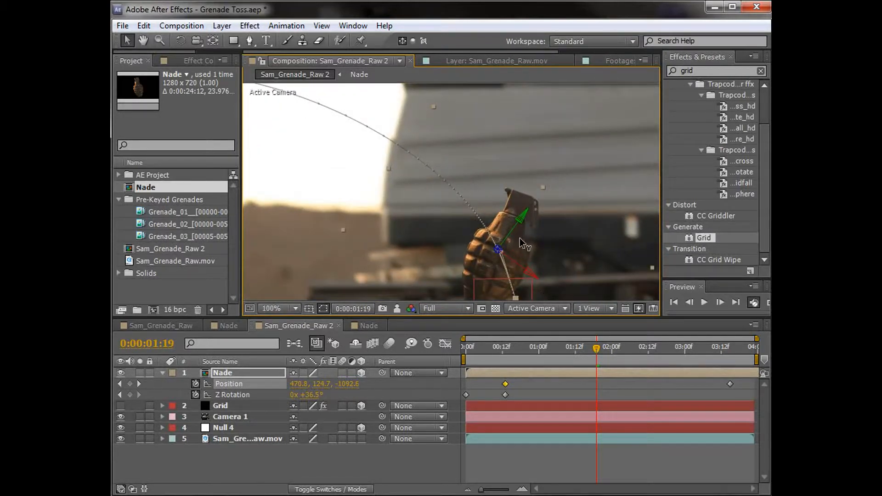
pyautogui.scroll(-2, 522, 244)
pyautogui.moveTo(430, 119)
pyautogui.mouseDown()
pyautogui.moveTo(437, 113)
pyautogui.moveTo(424, 114)
pyautogui.mouseUp()
pyautogui.scroll(-2, 512, 238)
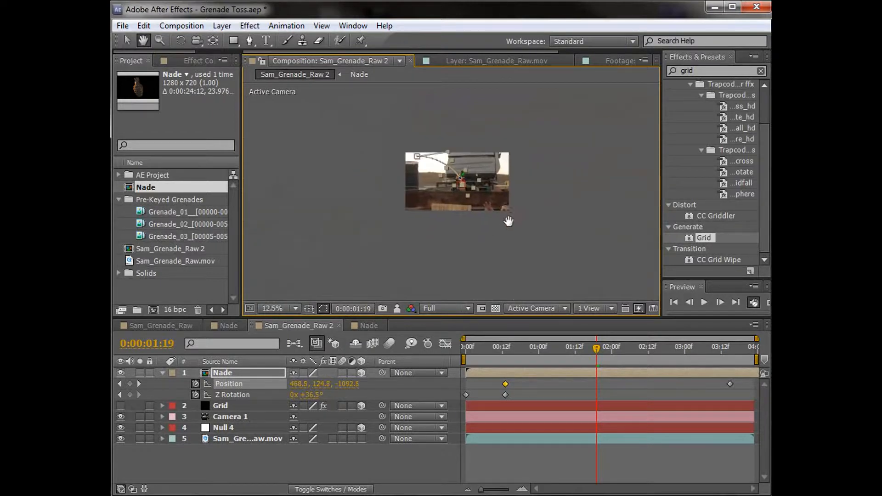
# Scrub through the flight, then refine both motion path handles of Nade to round the arc further.
pyautogui.scroll(1, 503, 257)
pyautogui.moveTo(513, 345); pyautogui.dragTo(583, 373)
pyautogui.scroll(5, 478, 166)
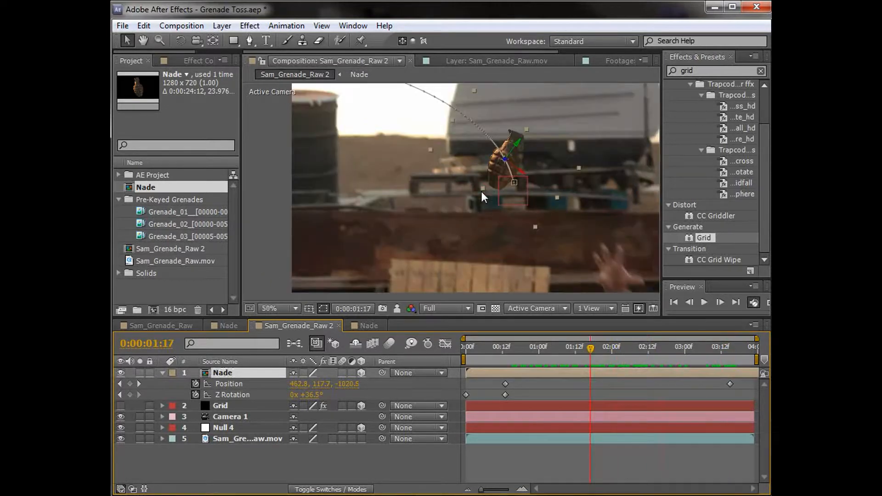
pyautogui.scroll(-2, 513, 166)
pyautogui.click(560, 279)
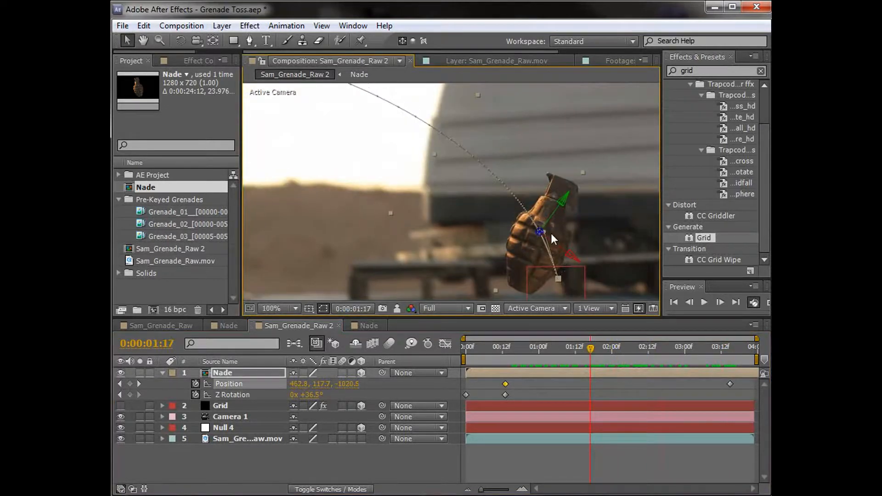
pyautogui.moveTo(546, 230); pyautogui.dragTo(531, 209)
pyautogui.scroll(-2, 494, 243)
pyautogui.moveTo(449, 106); pyautogui.dragTo(442, 73)
pyautogui.scroll(-1, 388, 218)
# Move Nade's end Position keyframe up and to the left in the shot, scrubbing the last frames to check it.
pyautogui.moveTo(592, 357); pyautogui.dragTo(730, 373)
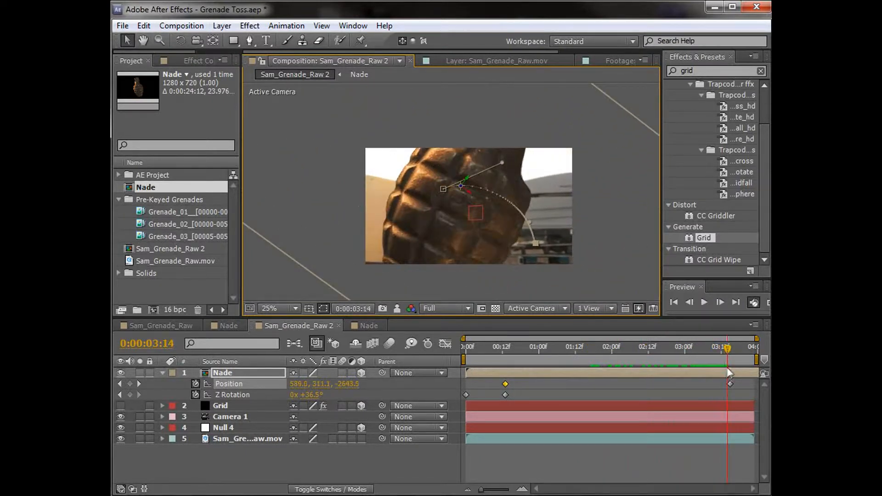
pyautogui.moveTo(448, 192); pyautogui.dragTo(425, 166)
pyautogui.moveTo(696, 346); pyautogui.dragTo(721, 363)
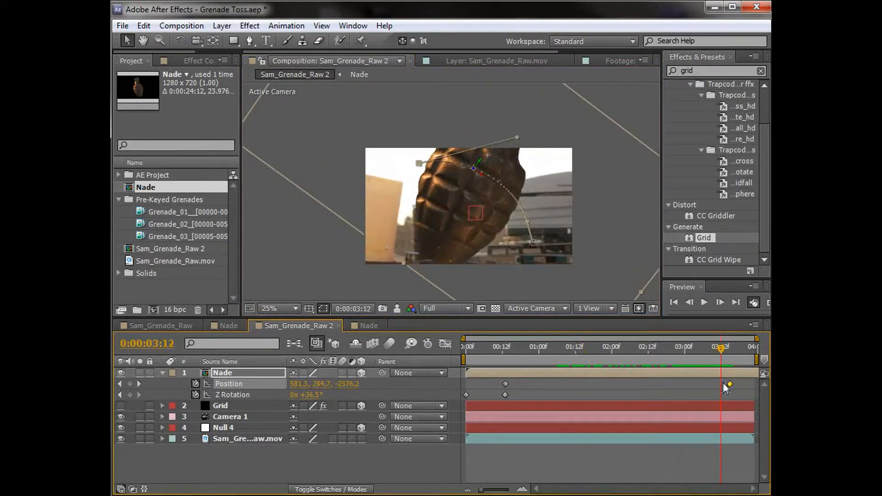
# End the work area at 0:00:03:12 and scrub back to 0:00:02:16 to check the arc.
pyautogui.click(727, 354)
pyautogui.moveTo(731, 348); pyautogui.dragTo(661, 348)
pyautogui.press('n')
pyautogui.moveTo(666, 346)
pyautogui.mouseDown()
pyautogui.moveTo(703, 346)
pyautogui.moveTo(506, 353)
pyautogui.moveTo(601, 359)
pyautogui.moveTo(660, 349)
pyautogui.mouseUp()
pyautogui.scroll(2, 470, 208)
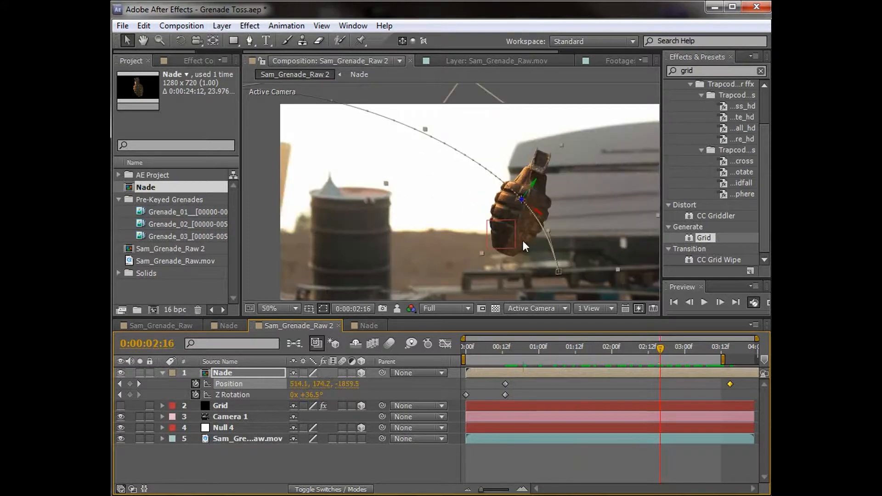
# Examine the Grenade_01, Grenade_03 and Grenade_02 pre-keyed footage, scrubbing through their motion.
pyautogui.click(452, 63)
pyautogui.click(322, 61)
pyautogui.doubleClick(180, 213)
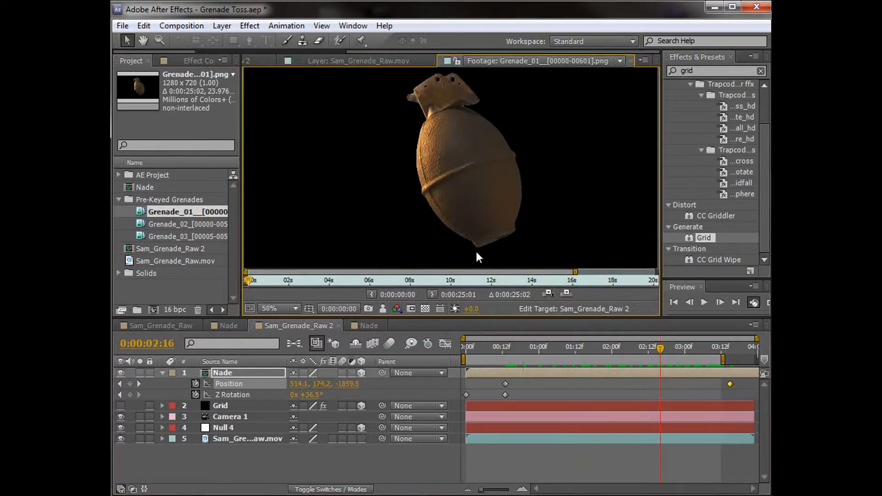
pyautogui.moveTo(294, 282); pyautogui.dragTo(518, 282)
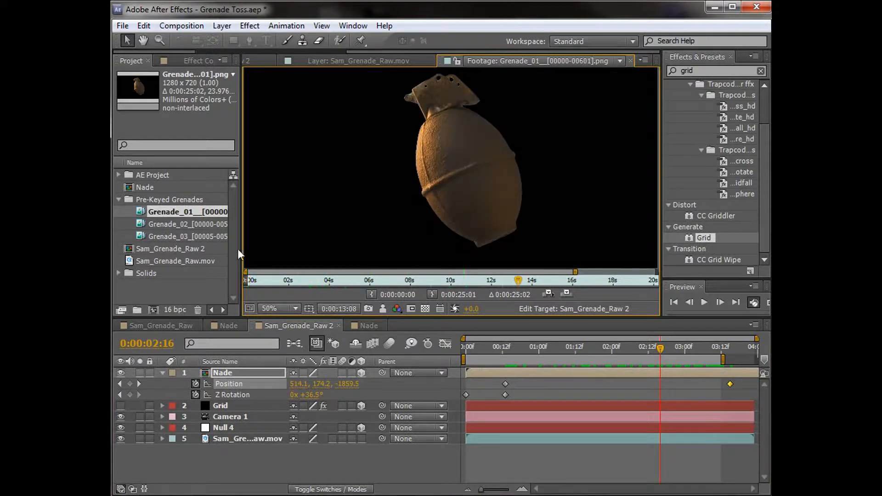
pyautogui.click(196, 236)
pyautogui.click(195, 235)
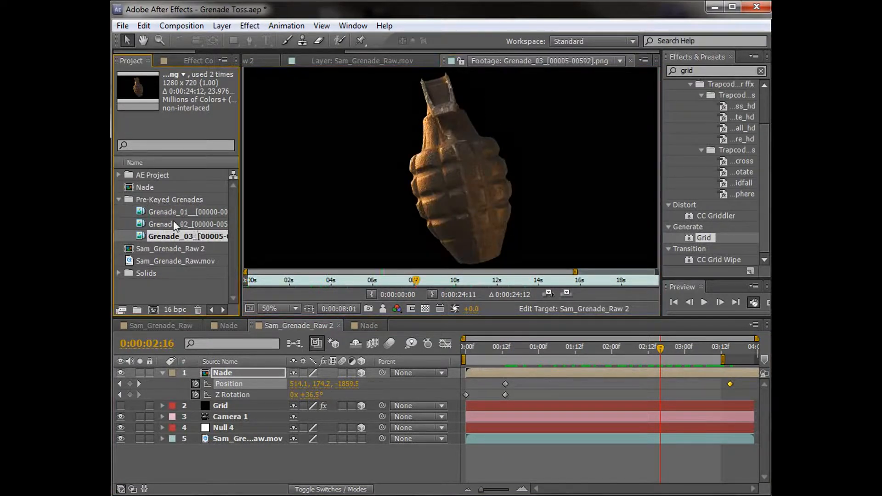
pyautogui.doubleClick(172, 224)
pyautogui.moveTo(293, 280); pyautogui.dragTo(461, 280)
pyautogui.click(305, 54)
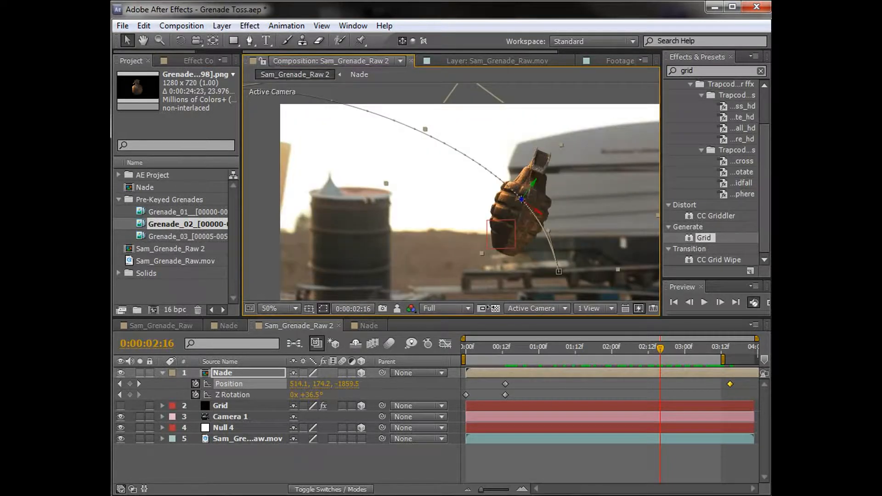
# Scrub Nade's flight up to 0:00:02:13 and compare its motion with the Grenade_02 footage.
pyautogui.click(539, 387)
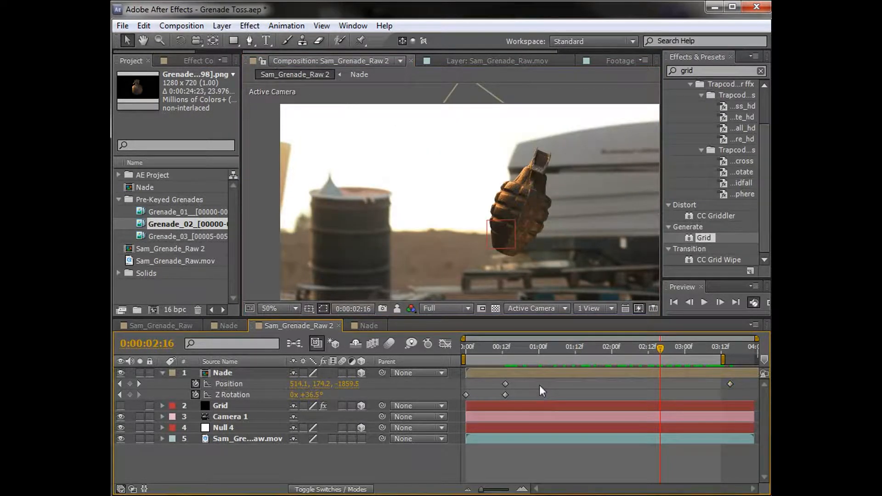
pyautogui.moveTo(512, 351); pyautogui.dragTo(653, 363)
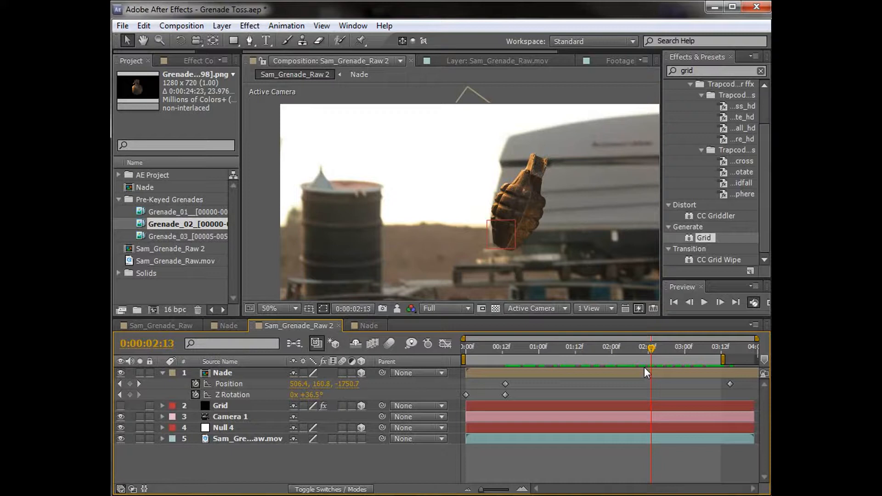
pyautogui.doubleClick(169, 226)
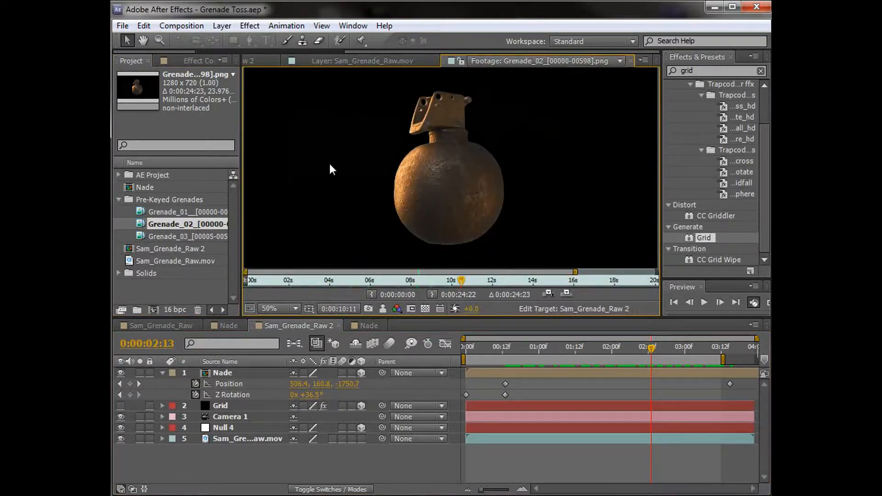
pyautogui.moveTo(269, 280); pyautogui.dragTo(490, 280)
pyautogui.click(285, 56)
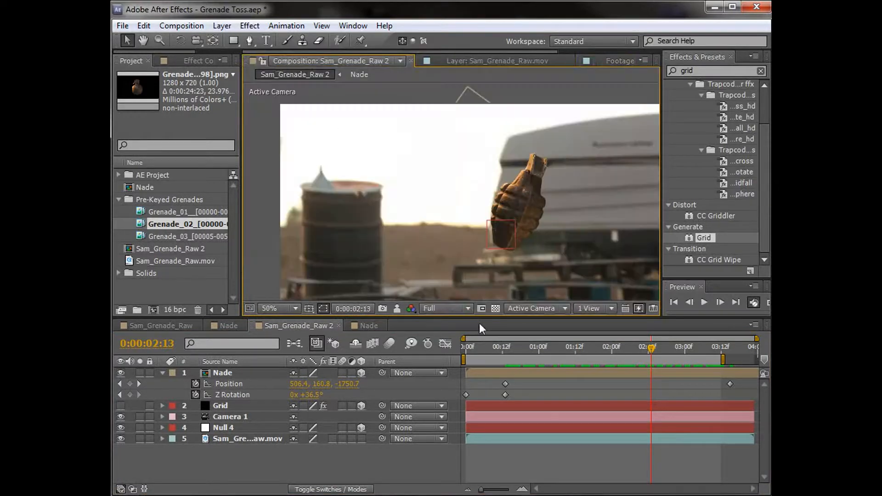
# Keyframe a slight opposite tilt in Nade's Z Rotation, align it with the end Position keyframe at 0:00:03:15, and scrub to check.
pyautogui.moveTo(511, 348); pyautogui.dragTo(712, 366)
pyautogui.moveTo(307, 396); pyautogui.dragTo(283, 396)
pyautogui.moveTo(687, 350); pyautogui.dragTo(706, 377)
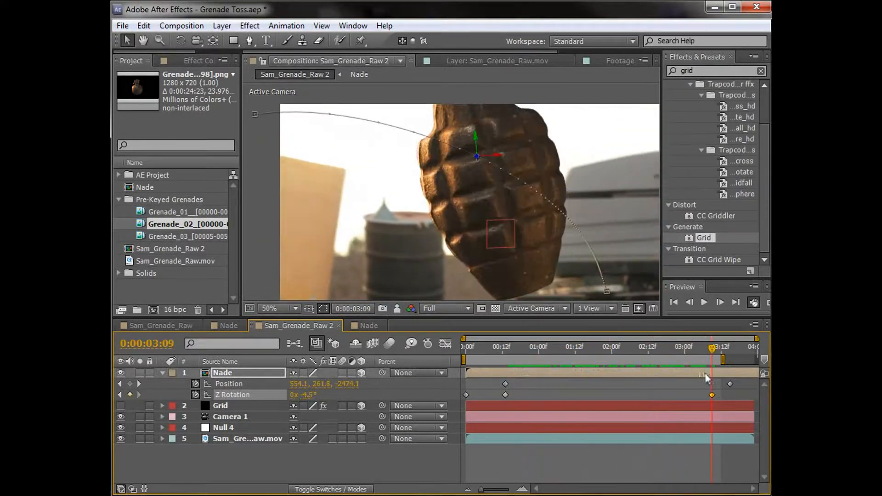
pyautogui.moveTo(313, 401); pyautogui.dragTo(310, 400)
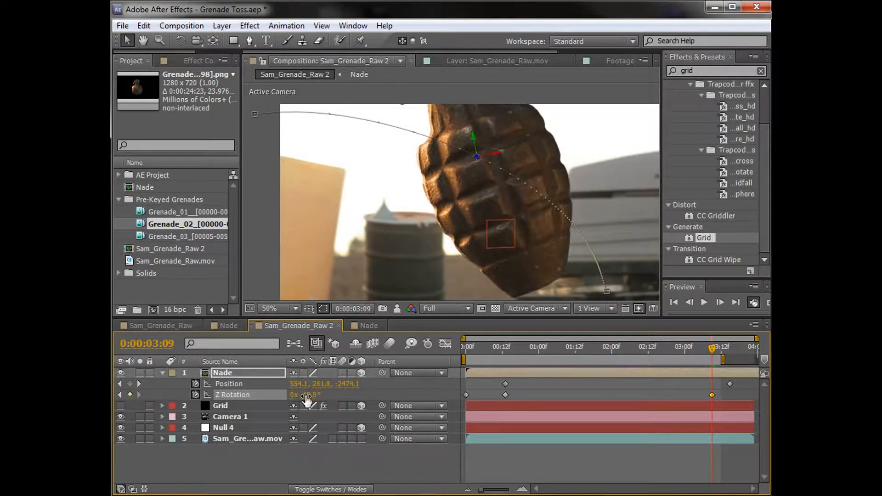
pyautogui.moveTo(711, 396); pyautogui.dragTo(727, 398)
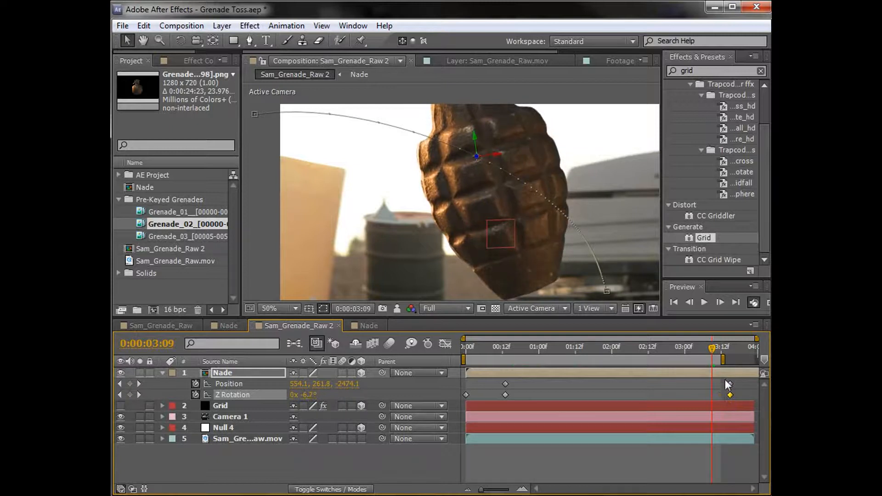
pyautogui.click(727, 349)
pyautogui.moveTo(370, 164); pyautogui.dragTo(352, 230)
pyautogui.moveTo(726, 354); pyautogui.dragTo(627, 348)
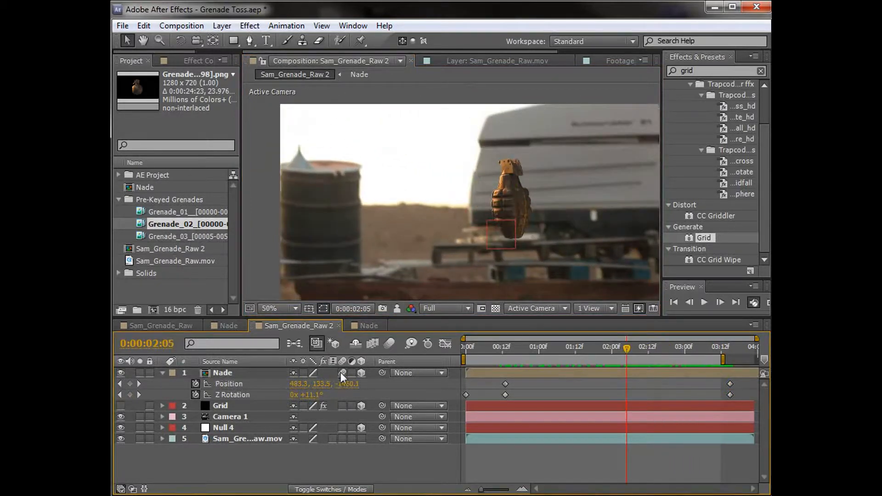
# Enable motion blur for the composition and preview the grenade's flight.
pyautogui.click(390, 344)
pyautogui.moveTo(632, 352); pyautogui.dragTo(532, 368)
pyautogui.press('space')
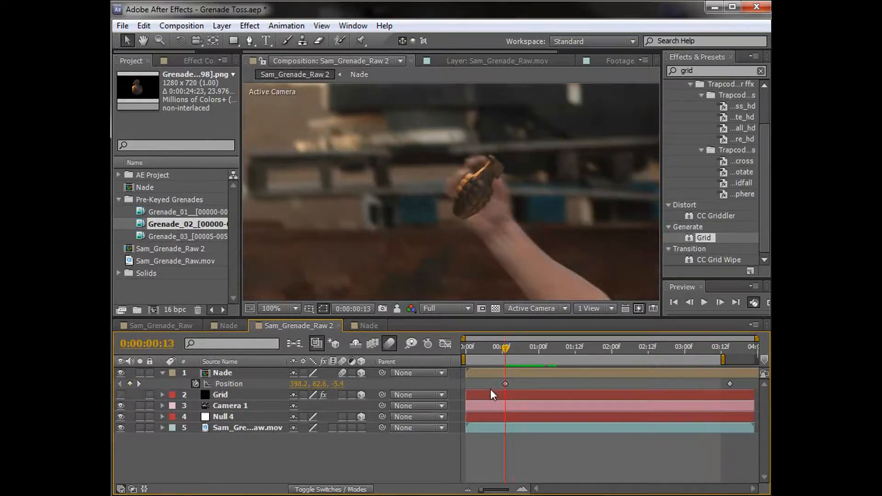
# Nudge Nade slightly up in the hand at the 0:00:00:13 release keyframe, and check it against the first frame.
pyautogui.click(478, 195)
pyautogui.moveTo(468, 206); pyautogui.dragTo(467, 204)
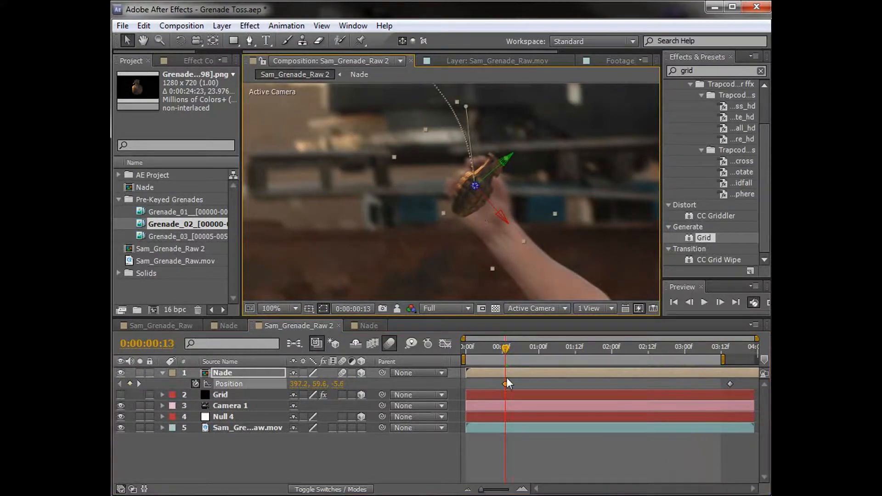
pyautogui.moveTo(504, 351); pyautogui.dragTo(466, 351)
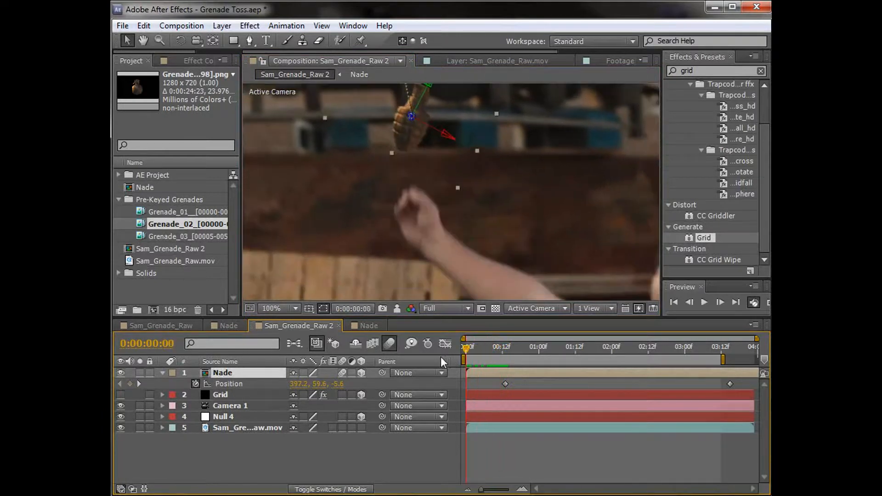
pyautogui.click(506, 350)
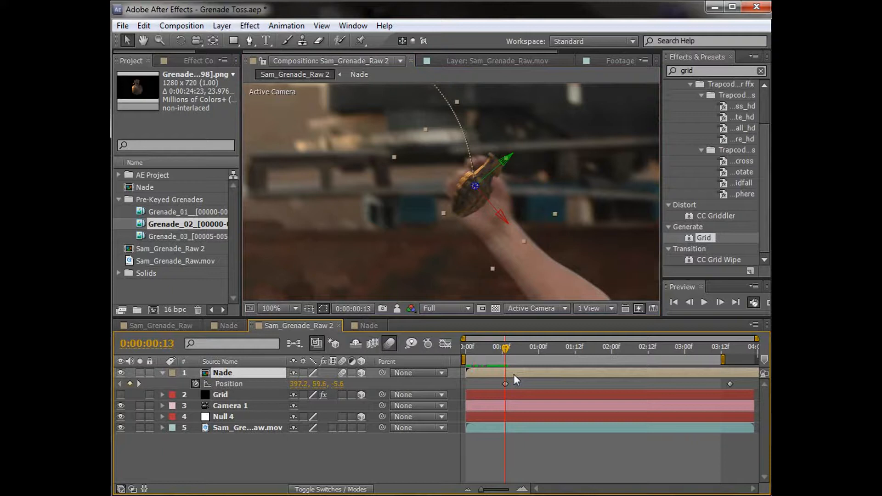
# Split the Nade layer at the 0:00:00:13 release frame.
pyautogui.click(221, 26)
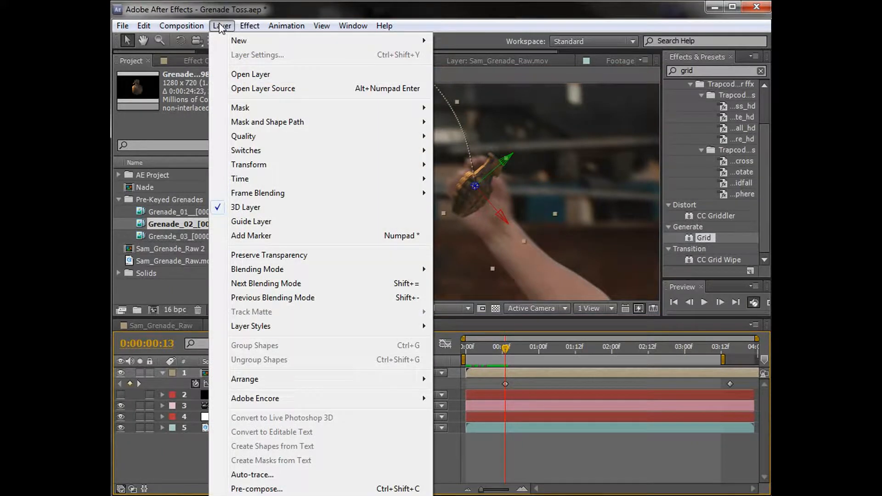
pyautogui.moveTo(144, 26)
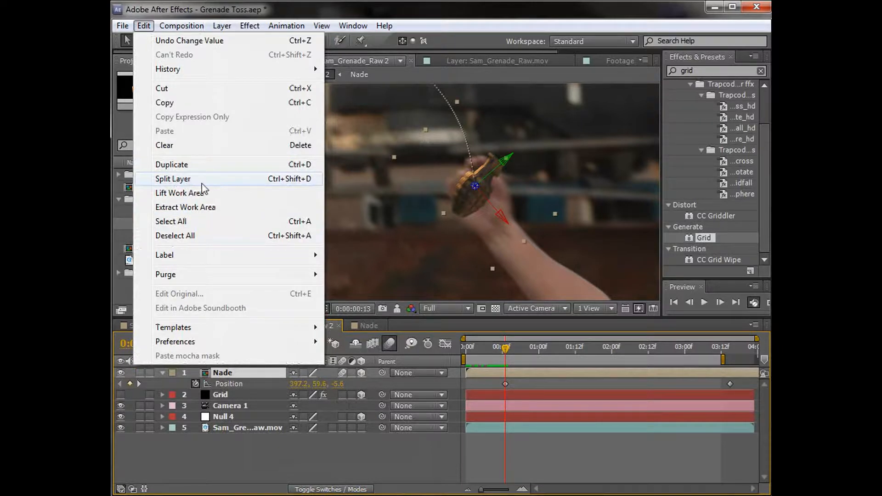
pyautogui.click(274, 180)
pyautogui.press('=')
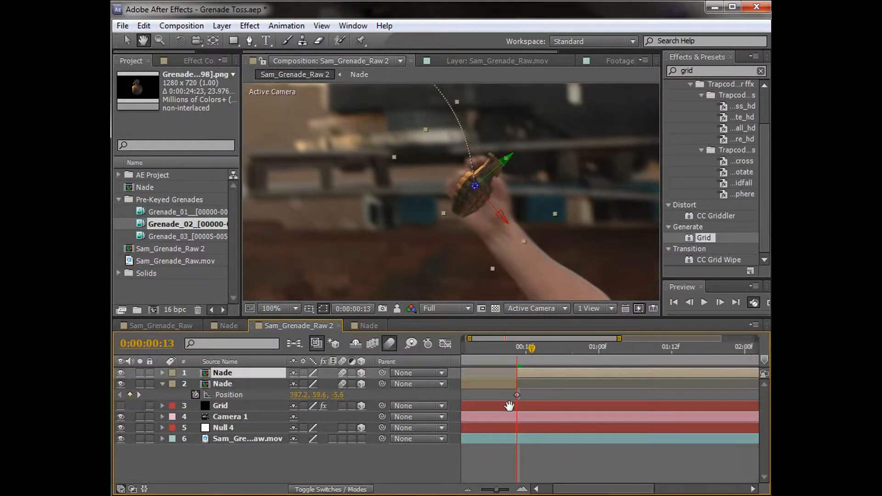
# Make the earlier Nade segment a 2D layer and place it above the other Nade layer.
pyautogui.click(539, 350)
pyautogui.click(533, 385)
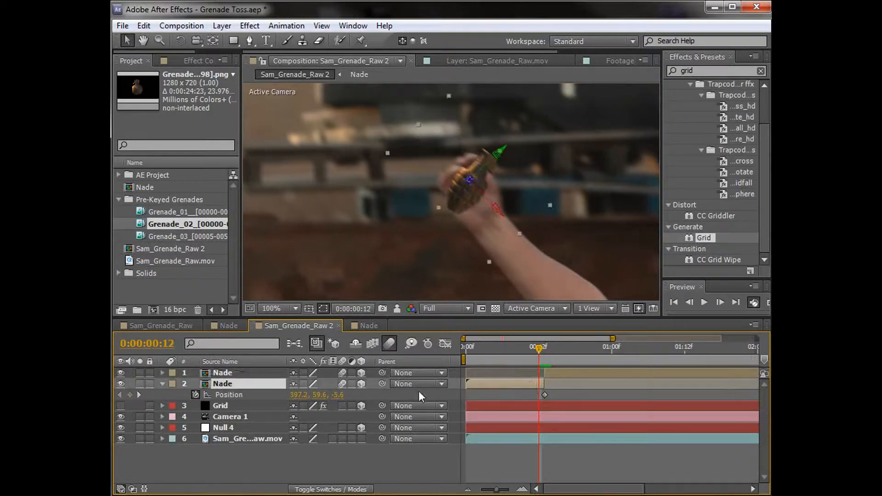
pyautogui.click(363, 384)
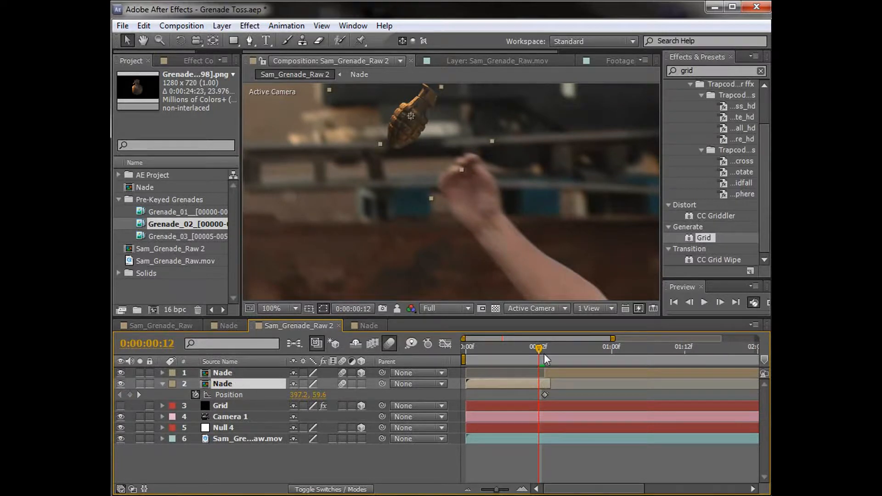
pyautogui.moveTo(220, 388); pyautogui.dragTo(221, 369)
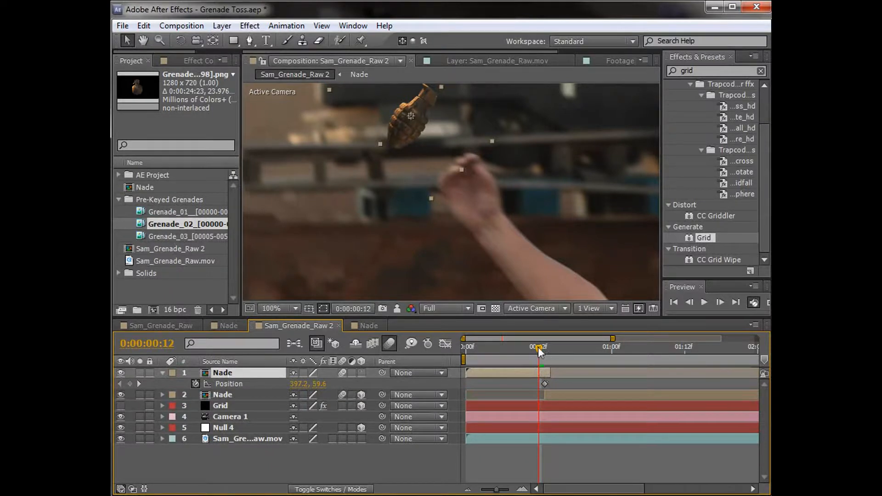
# Place the 2D Nade segment over the hand at 0:00:00:13 and clear its Position and Rotation keyframes.
pyautogui.moveTo(538, 347); pyautogui.dragTo(544, 348)
pyautogui.moveTo(410, 131); pyautogui.dragTo(466, 194)
pyautogui.hotkey('shift', 'r')
pyautogui.click(195, 383)
pyautogui.click(196, 393)
pyautogui.click(540, 387)
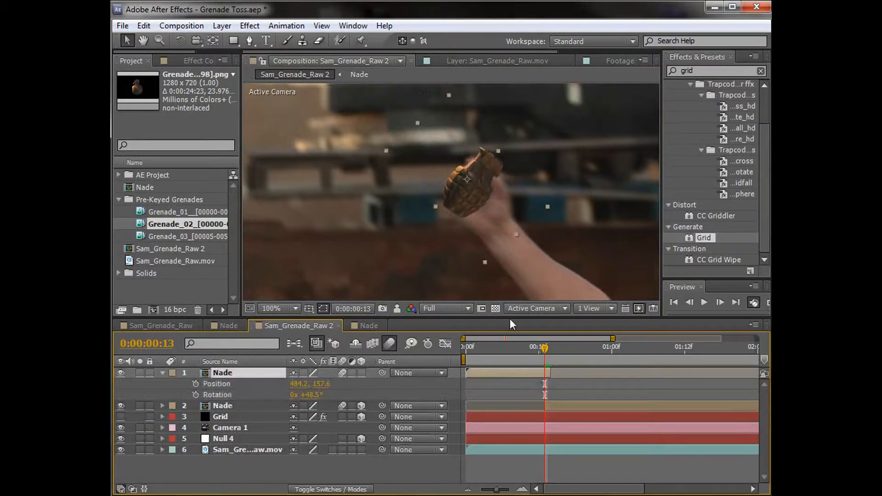
# Fine-tune the 2D Nade's position to 498.7, 166.6 and start Position and Rotation keyframes at 0:00:00:13.
pyautogui.moveTo(461, 193); pyautogui.dragTo(467, 197)
pyautogui.scroll(1, 483, 204)
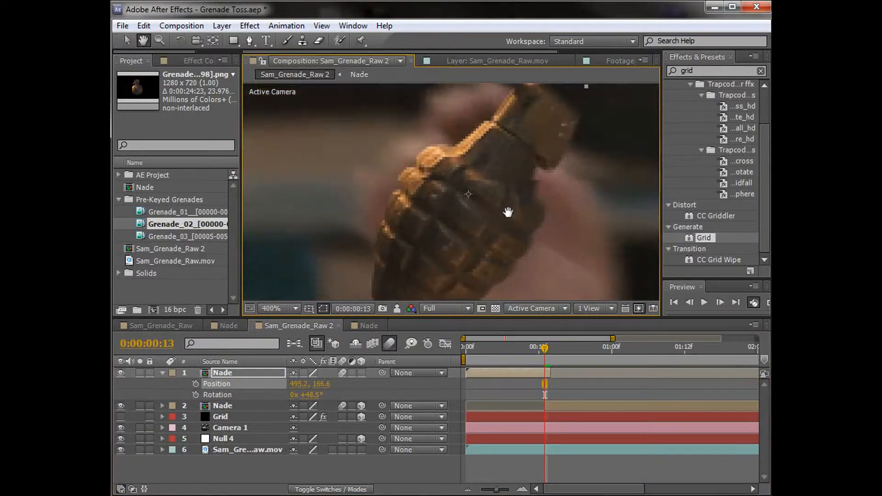
pyautogui.moveTo(435, 230); pyautogui.dragTo(440, 229)
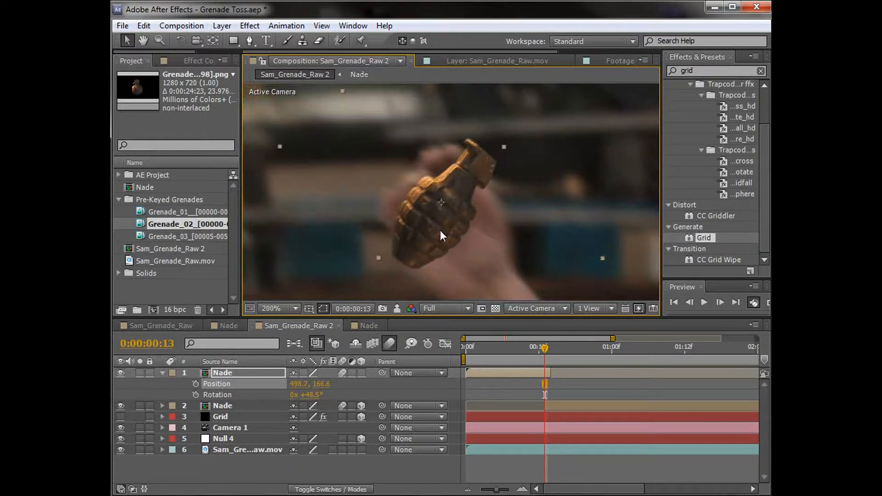
pyautogui.click(196, 394)
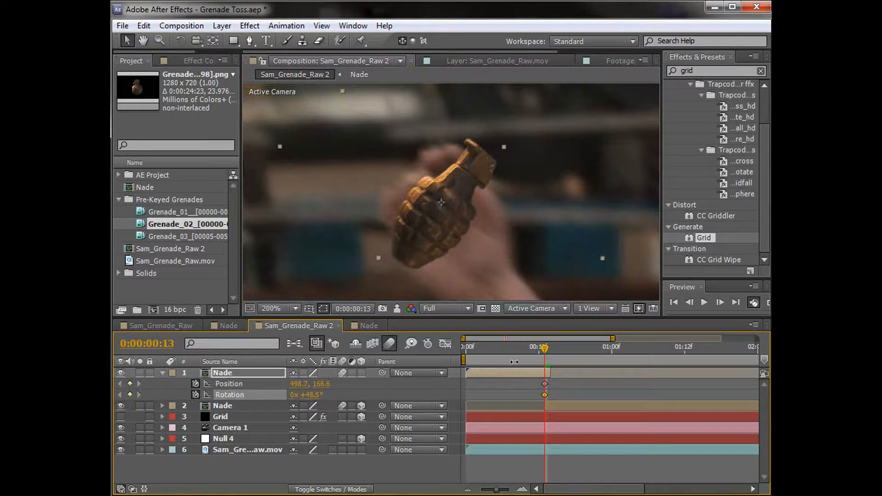
# Extend the 2D Nade segment past the release frame, keyframe its position as 504.7, 164.1 at 0:00:00:14, and compare the two frames.
pyautogui.moveTo(548, 374); pyautogui.dragTo(556, 374)
pyautogui.press('pagedown')
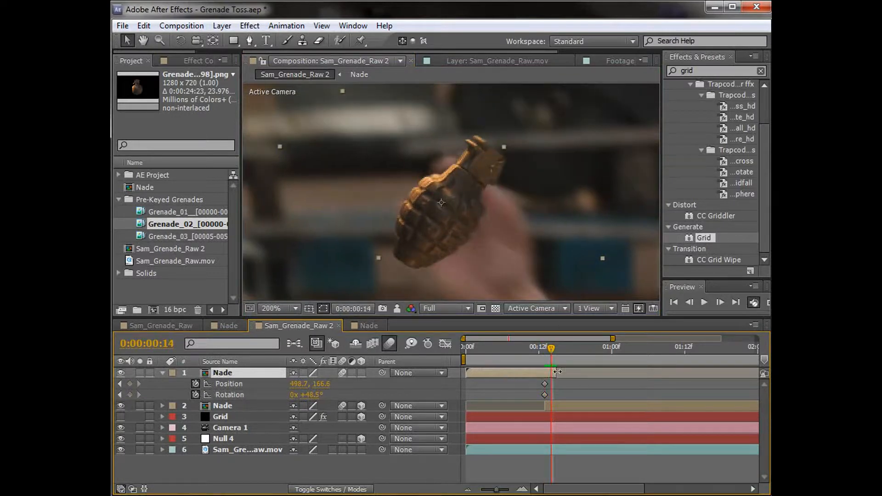
pyautogui.moveTo(436, 219); pyautogui.dragTo(445, 217)
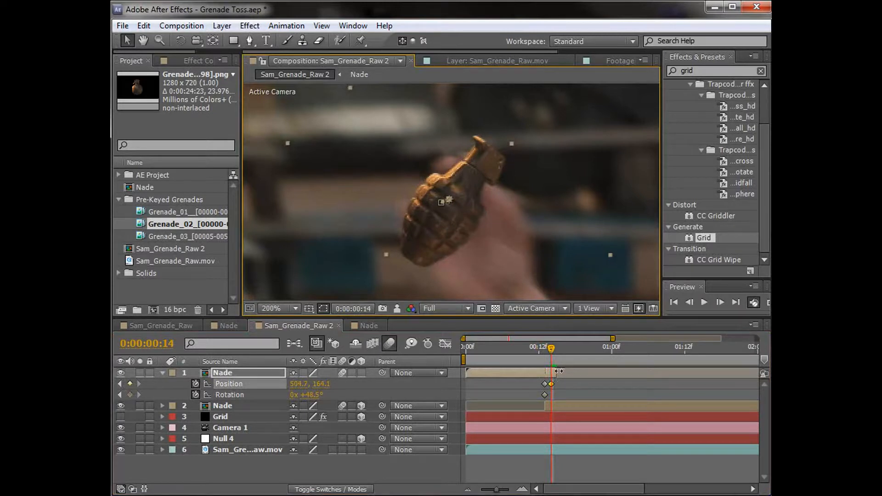
pyautogui.press('pageup')
pyautogui.press('pagedown')
pyautogui.press('pageup')
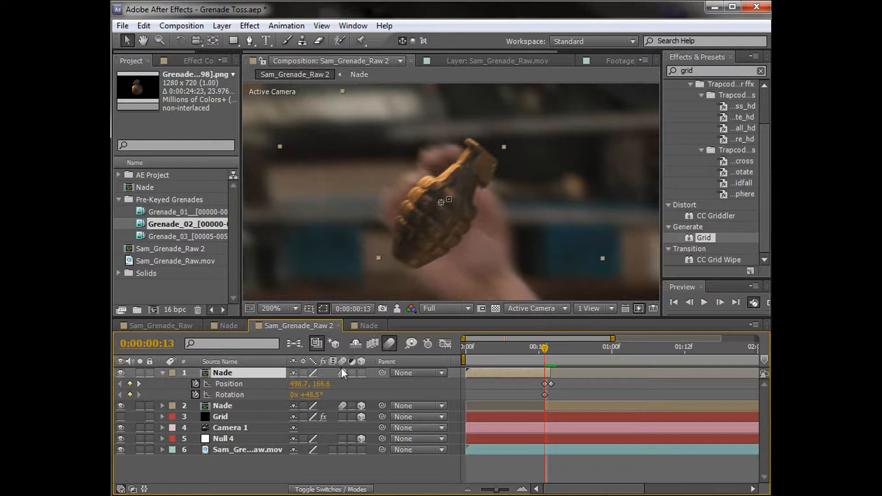
# Start a motion track on the Sam_Grenade_Raw.mov layer from the first frame.
pyautogui.moveTo(553, 354); pyautogui.dragTo(430, 348)
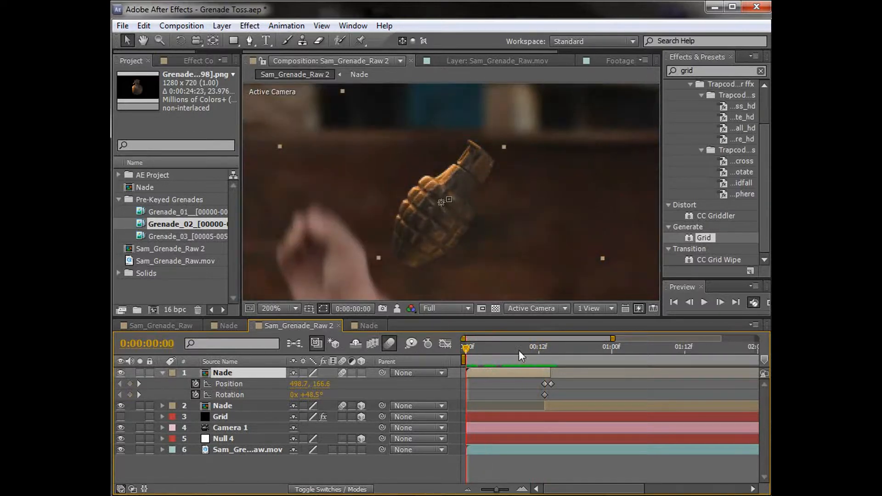
pyautogui.scroll(-3, 387, 172)
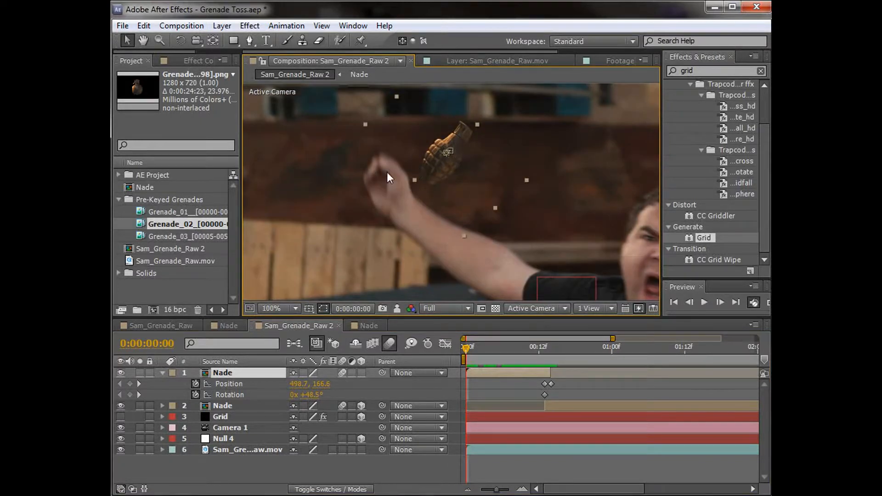
pyautogui.click(244, 448)
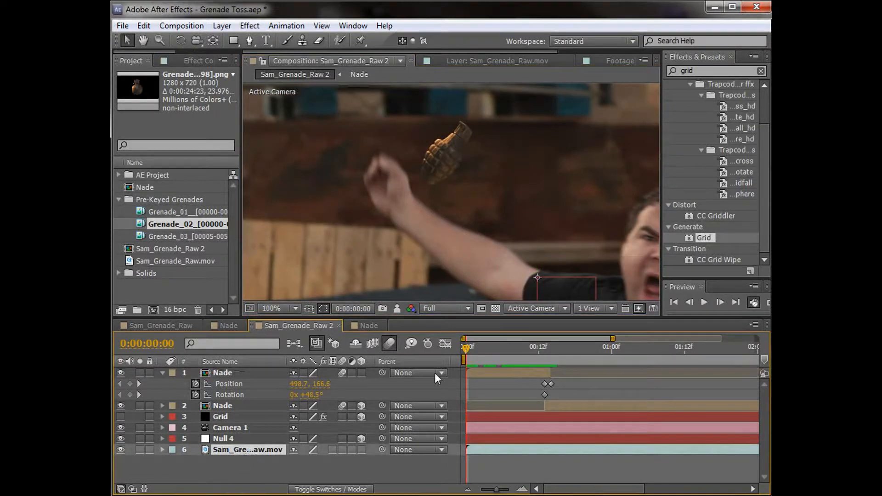
pyautogui.click(353, 26)
pyautogui.click(370, 274)
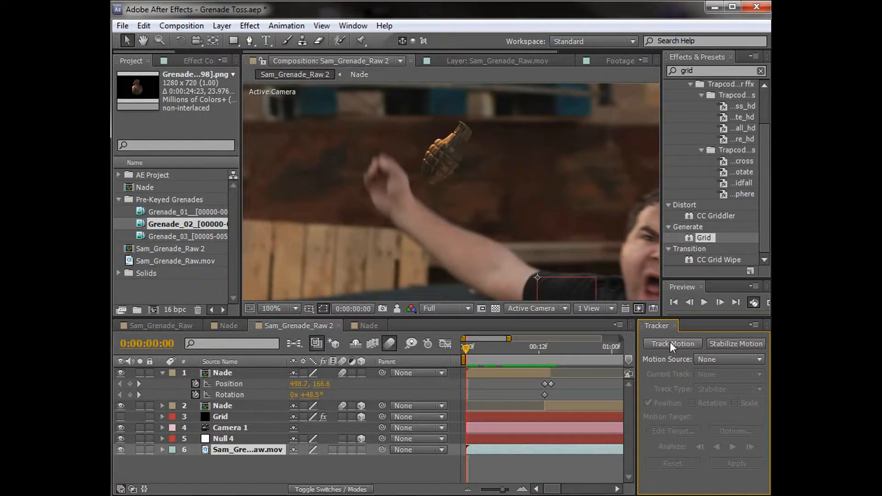
pyautogui.click(672, 345)
# Fit the track point over the thrower's hand at the first frame and analyze the motion forward.
pyautogui.scroll(1, 390, 156)
pyautogui.moveTo(511, 235); pyautogui.dragTo(527, 251)
pyautogui.moveTo(508, 222); pyautogui.dragTo(380, 156)
pyautogui.press('h')
pyautogui.scroll(1, 432, 183)
pyautogui.press('v')
pyautogui.moveTo(533, 223); pyautogui.dragTo(515, 212)
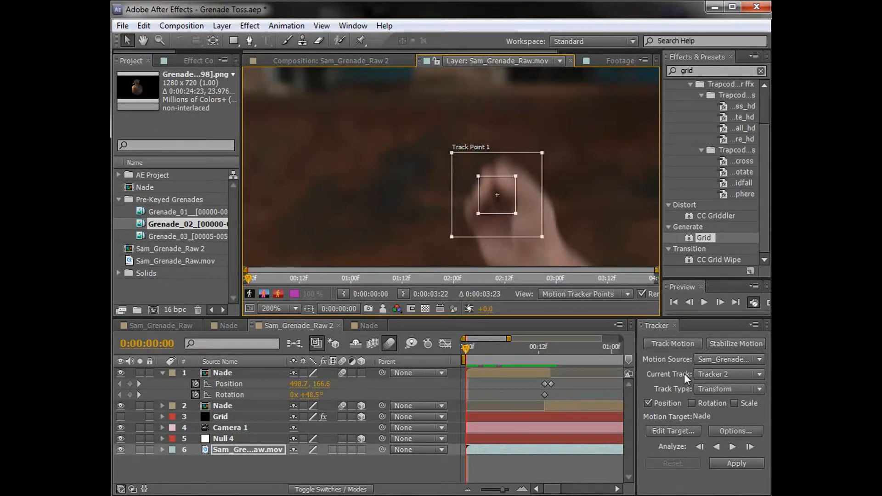
pyautogui.click(733, 446)
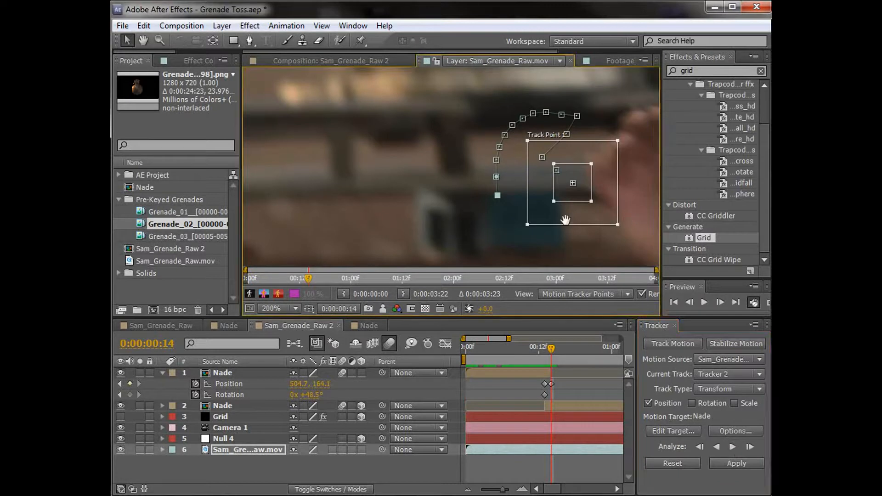
# Return to 0:00:00:10, shrink the track point's feature region and re-analyze the hand frame by frame.
pyautogui.moveTo(551, 347); pyautogui.dragTo(527, 347)
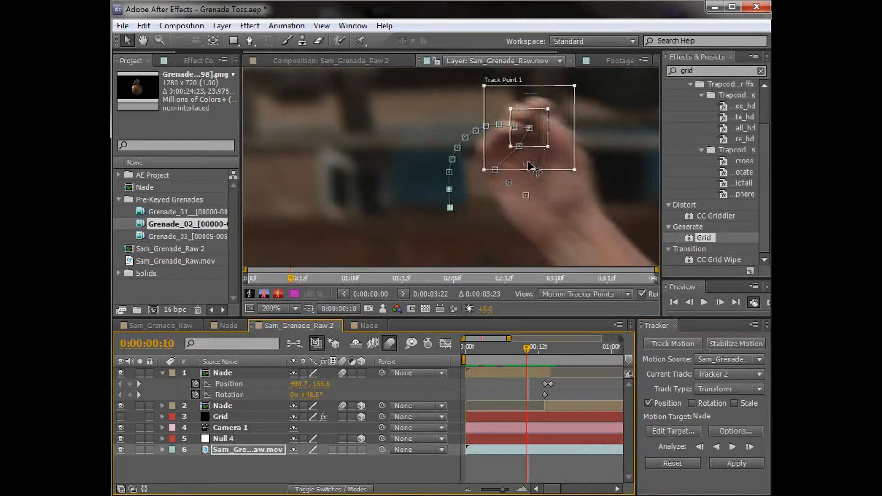
pyautogui.moveTo(548, 146); pyautogui.dragTo(544, 143)
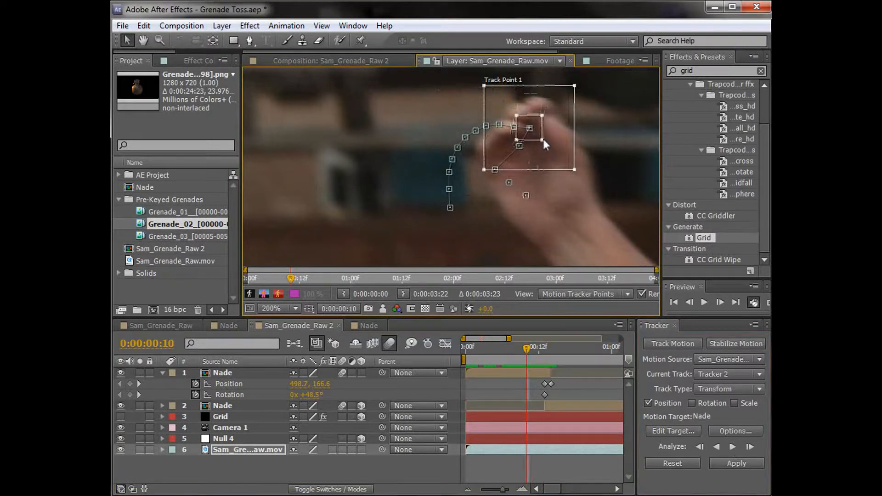
pyautogui.click(749, 447)
pyautogui.click(749, 447)
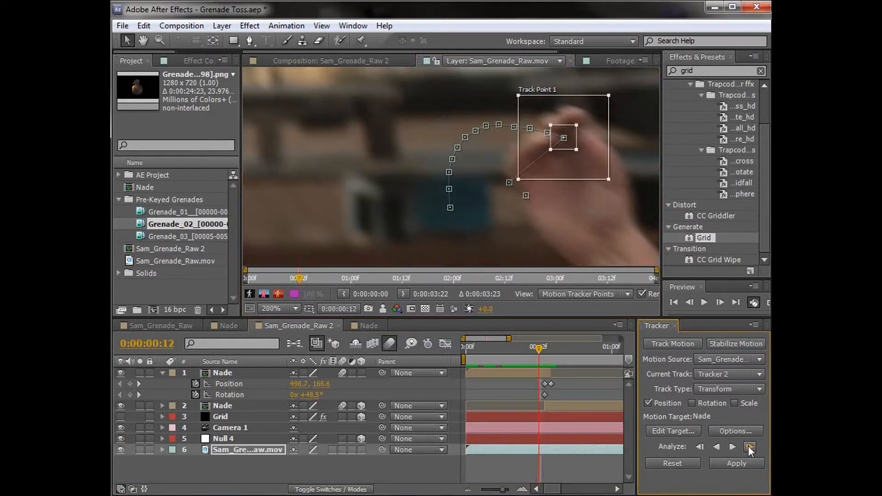
pyautogui.click(749, 447)
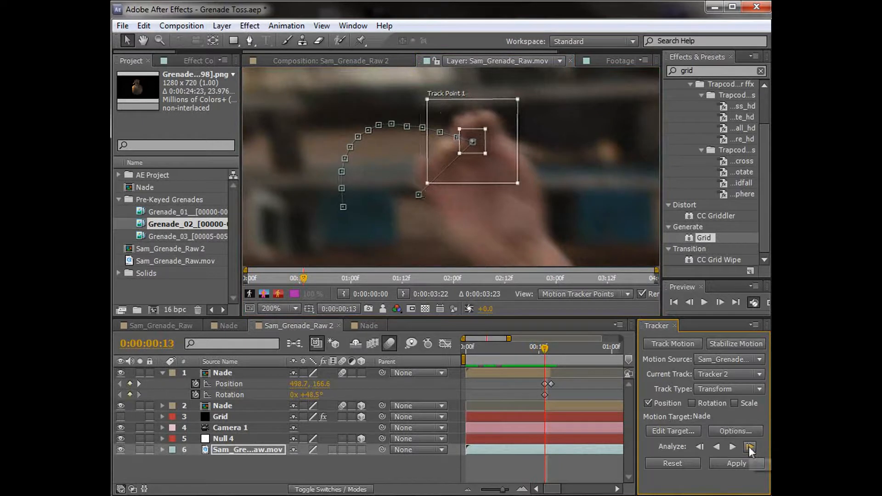
pyautogui.click(385, 150)
pyautogui.press('pageup')
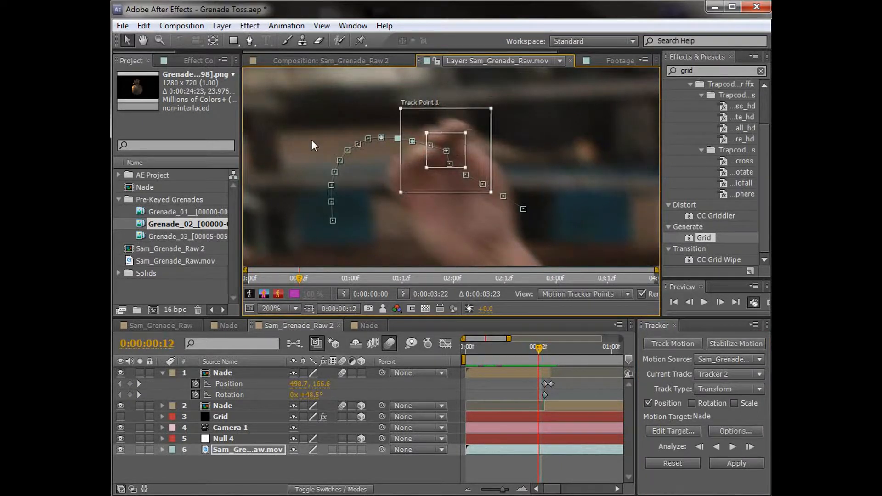
# Add a null object and name it Hand.
pyautogui.click(222, 26)
pyautogui.moveTo(274, 43)
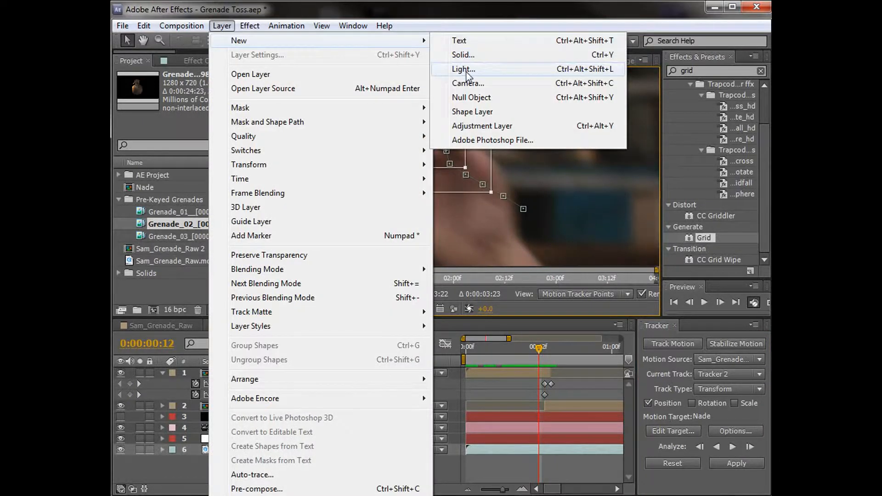
pyautogui.click(473, 99)
pyautogui.click(233, 373)
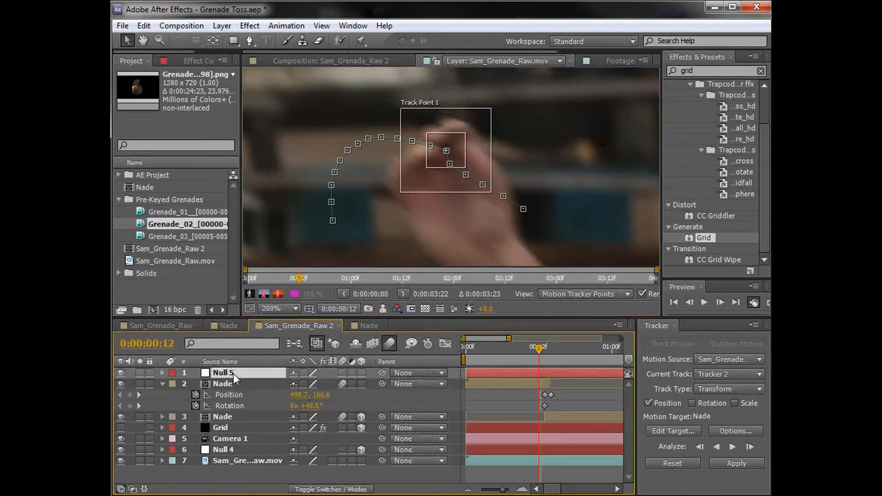
pyautogui.press('Return')
pyautogui.write('Hand')
pyautogui.press('Return')
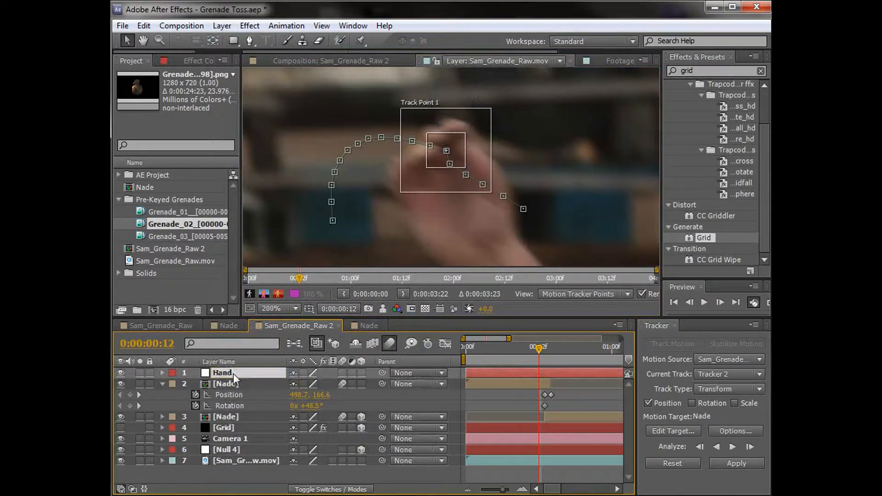
# Set the Hand null as the motion target and apply the track to it in X and Y.
pyautogui.click(685, 431)
pyautogui.click(478, 231)
pyautogui.click(461, 246)
pyautogui.click(470, 287)
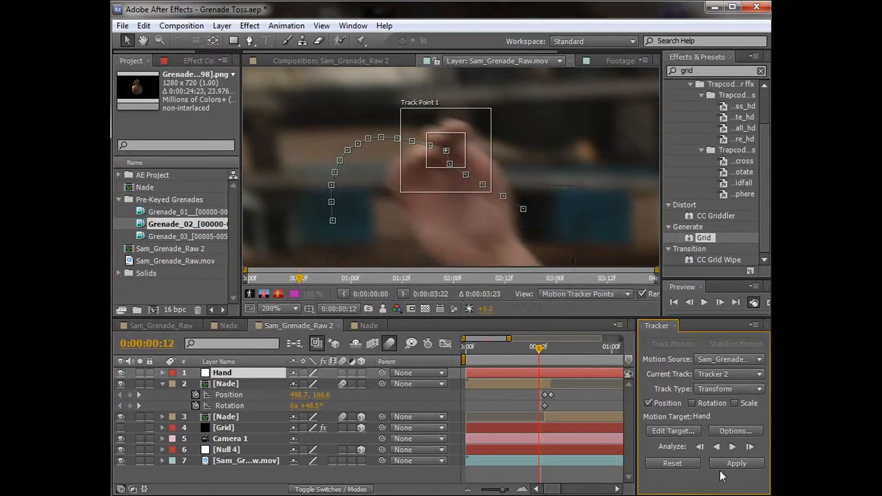
pyautogui.click(729, 464)
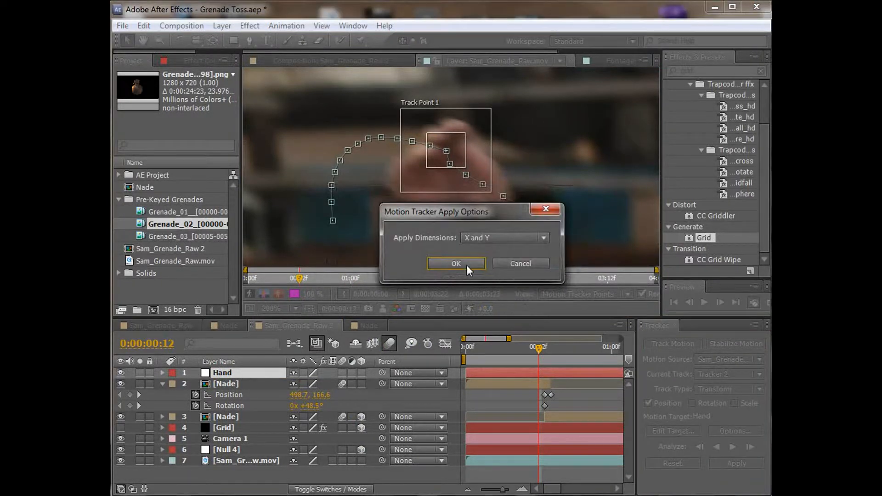
pyautogui.click(466, 264)
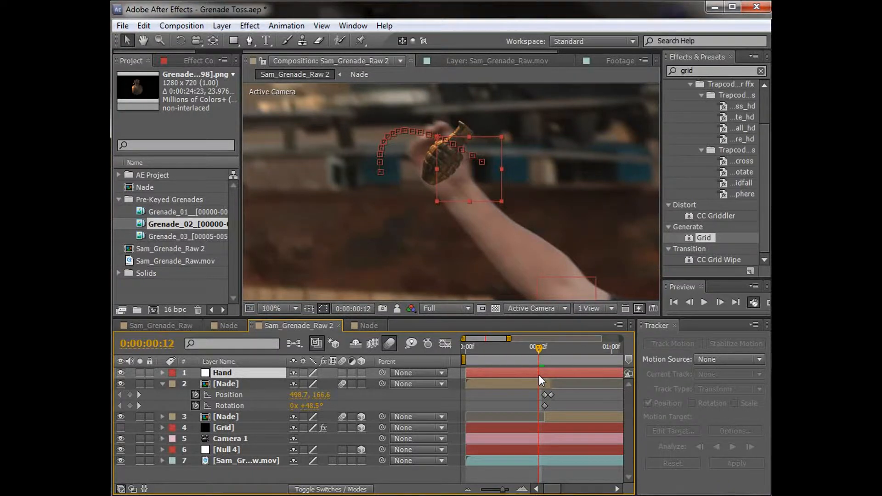
# Parent the 2D Nade segment to the Hand null at the 0:00:00:13 release frame.
pyautogui.press('u')
pyautogui.moveTo(546, 351)
pyautogui.mouseDown()
pyautogui.moveTo(558, 349)
pyautogui.moveTo(545, 349)
pyautogui.mouseUp()
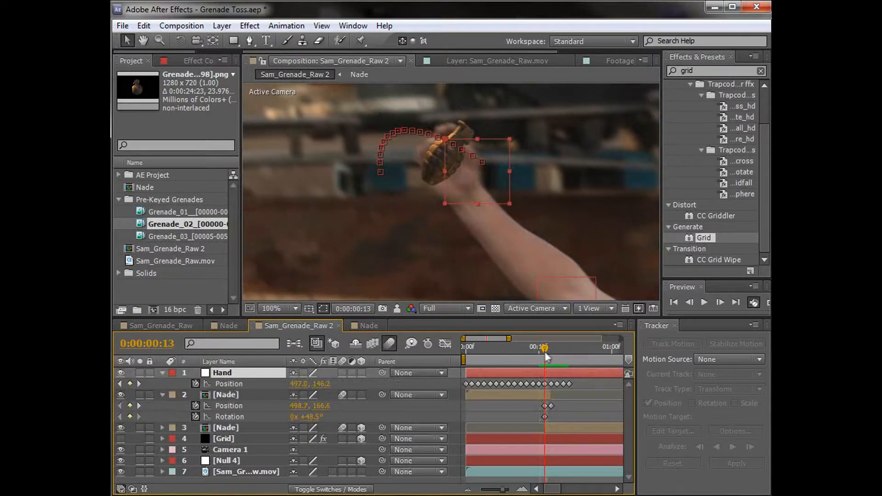
pyautogui.click(536, 392)
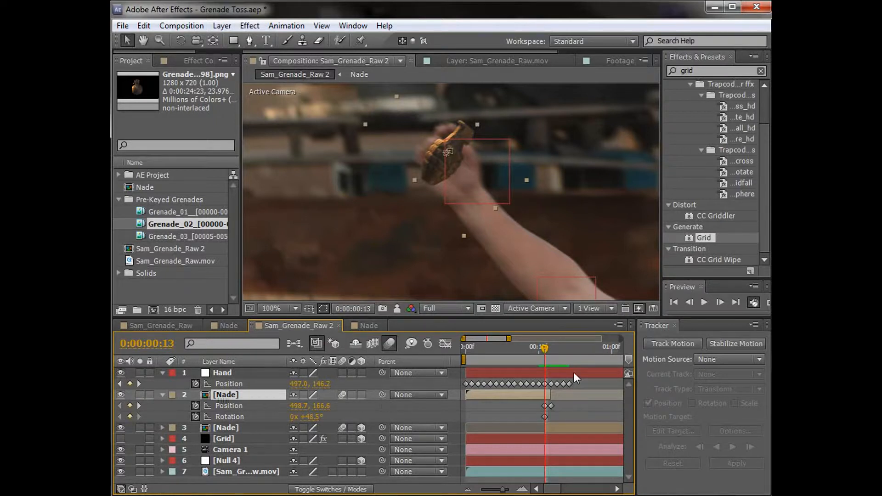
pyautogui.click(550, 418)
pyautogui.press('=')
pyautogui.press('=')
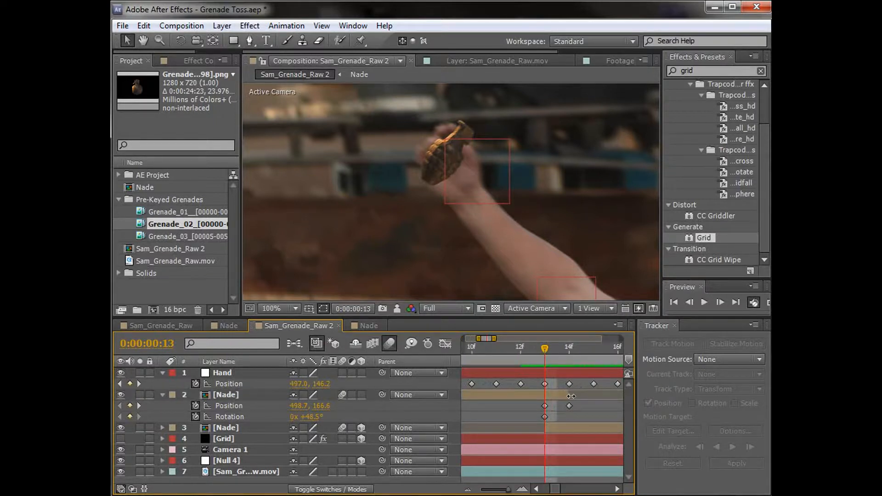
pyautogui.click(571, 396)
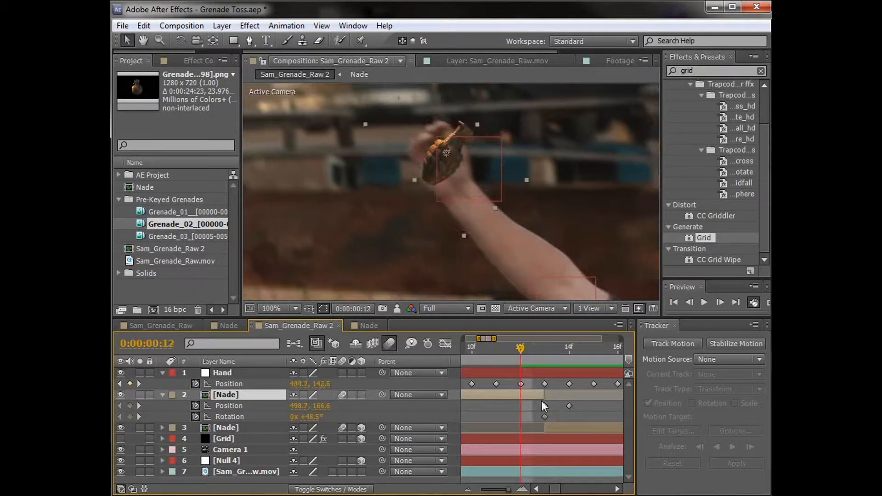
pyautogui.hotkey('alt', ']')
pyautogui.moveTo(381, 395); pyautogui.dragTo(232, 373)
pyautogui.click(520, 404)
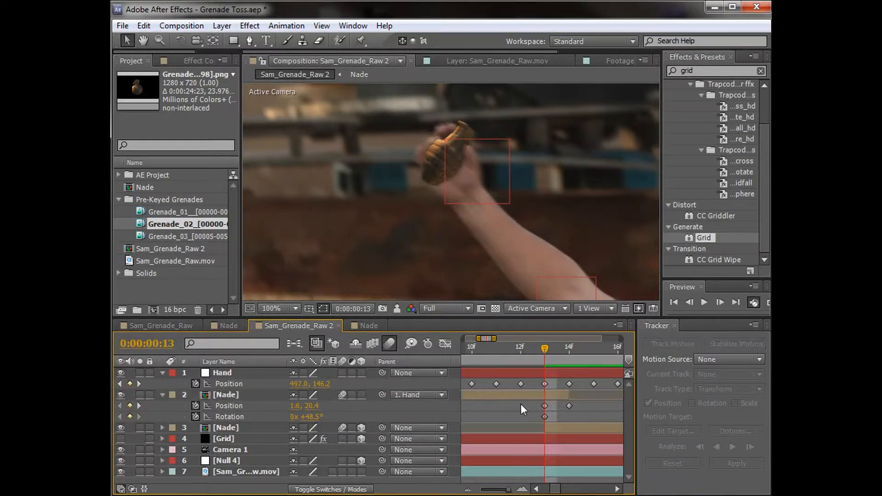
# Trim the 2D Nade segment so it ends where the 3D Nade segment begins, and check the preceding frames.
pyautogui.click(569, 395)
pyautogui.press('pageup')
pyautogui.press('KP_0')
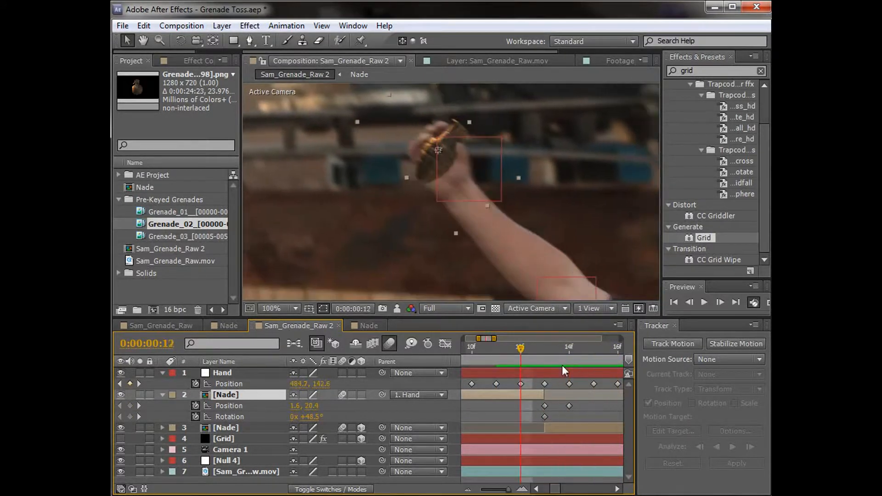
pyautogui.press('pageup')
pyautogui.press('-')
pyautogui.press('-')
pyautogui.press('-')
# At the first frame, set the 2D Nade's rotation to 35.5° and scale to 17.0%, keeping its original scale keyframed at 0:00:00:13.
pyautogui.moveTo(538, 351); pyautogui.dragTo(431, 357)
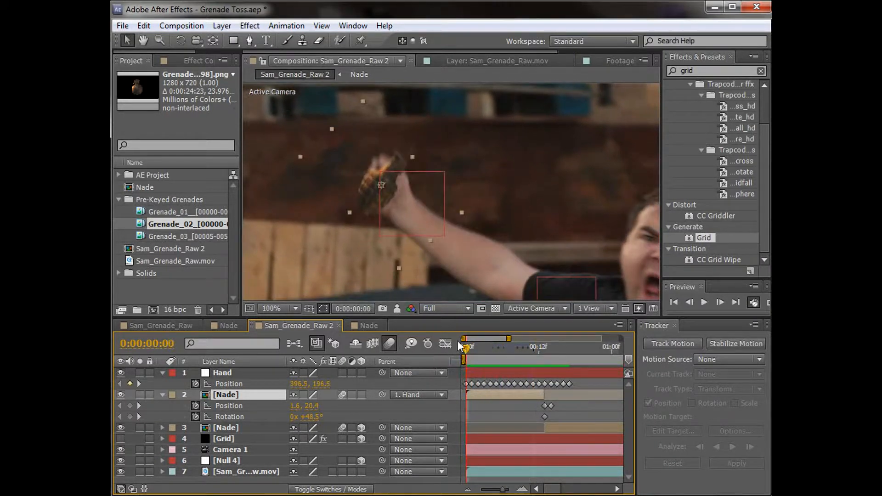
pyautogui.scroll(2, 386, 203)
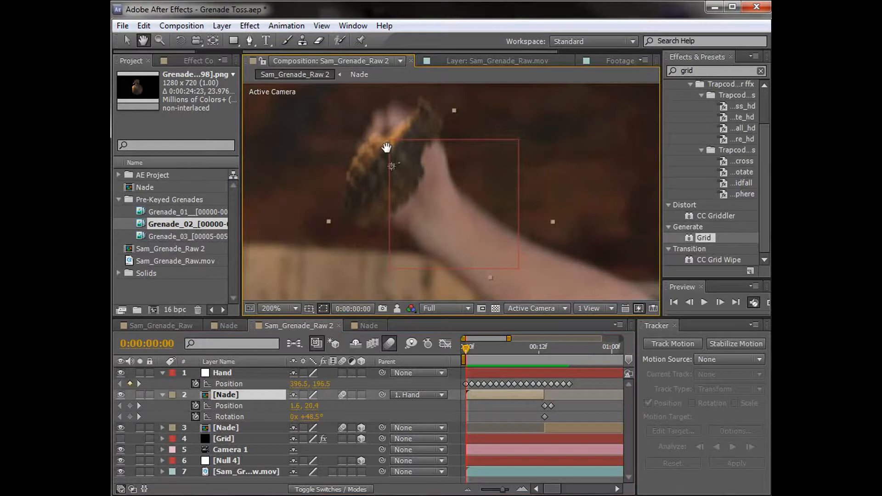
pyautogui.moveTo(314, 419); pyautogui.dragTo(305, 418)
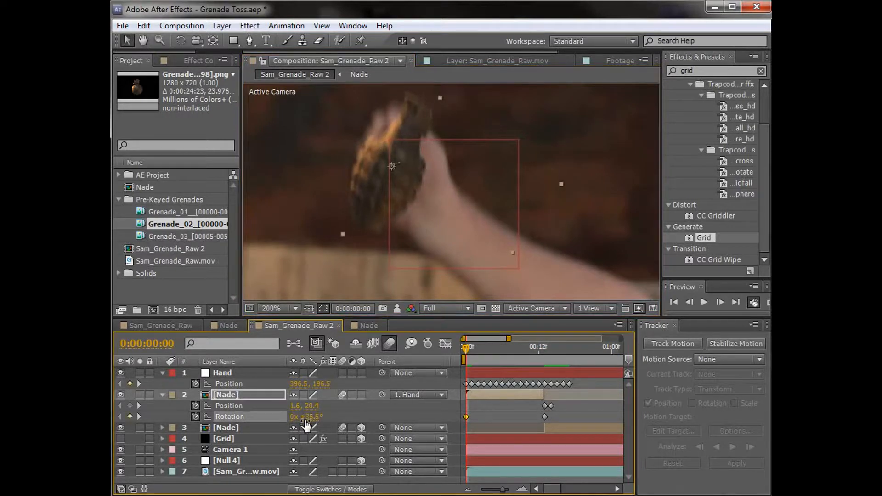
pyautogui.hotkey('shift', 's')
pyautogui.click(195, 416)
pyautogui.moveTo(466, 418); pyautogui.dragTo(545, 417)
pyautogui.moveTo(328, 417); pyautogui.dragTo(324, 417)
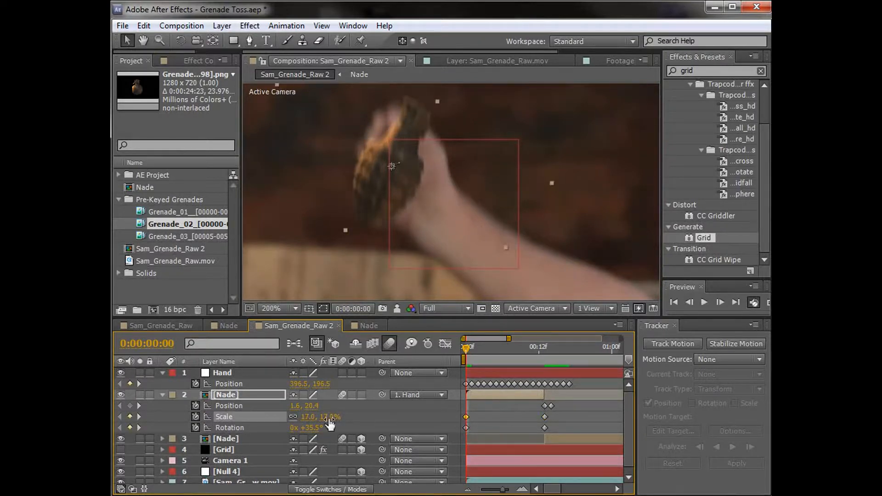
pyautogui.moveTo(481, 350); pyautogui.dragTo(465, 363)
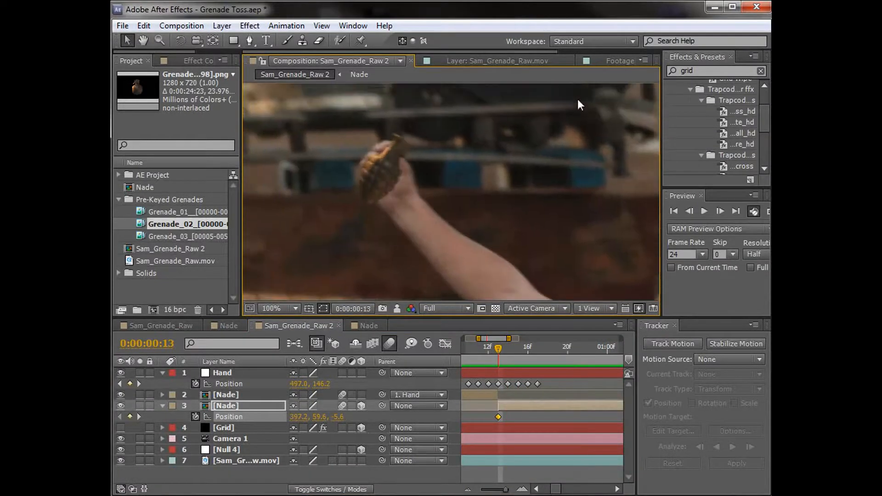
# Collapse the revealed keyframe properties of all layers in the Sam_Grenade_Raw 2 composition and deselect the layers.
pyautogui.click(515, 323)
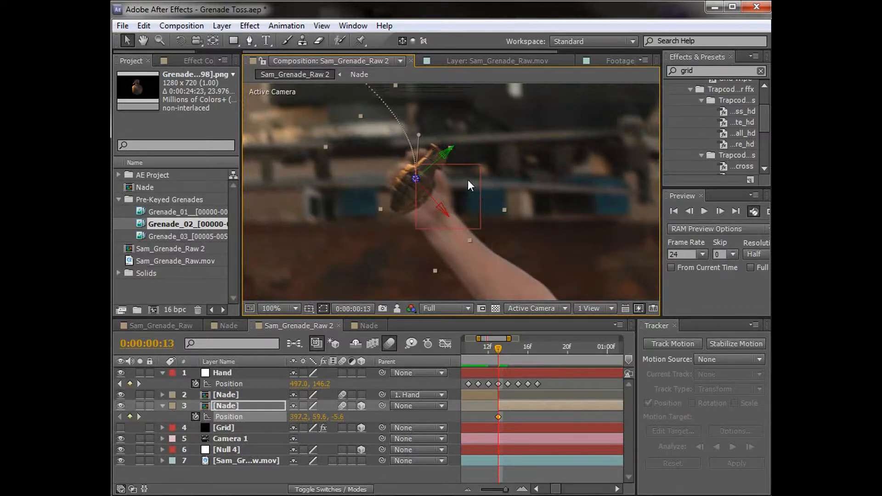
pyautogui.scroll(-2, 474, 259)
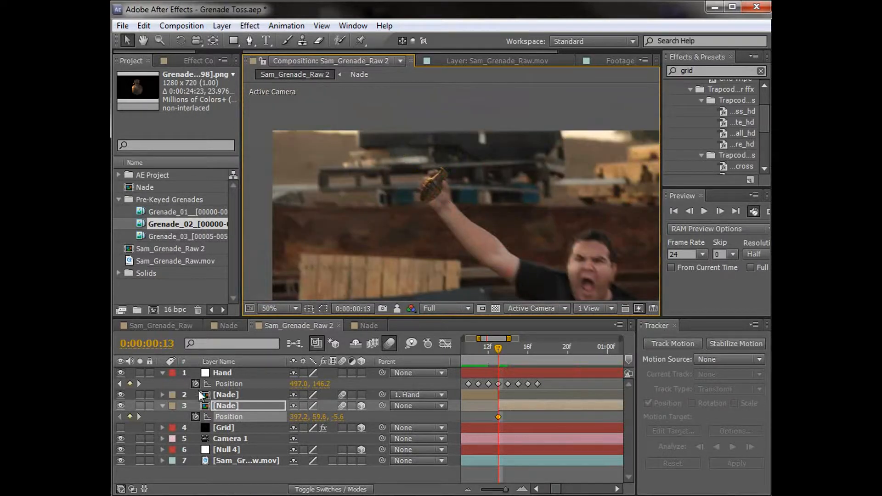
pyautogui.hotkey('ctrl', 'a')
pyautogui.press('u')
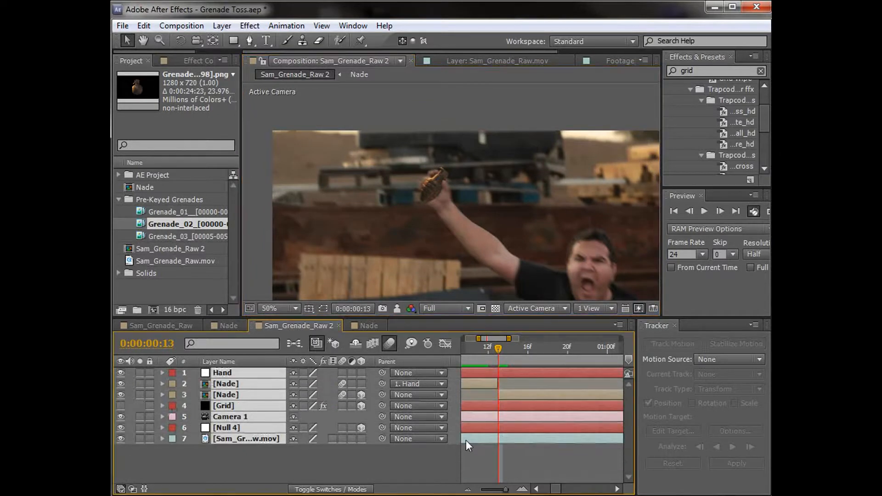
pyautogui.click(500, 453)
pyautogui.press('-')
pyautogui.press('-')
pyautogui.press('-')
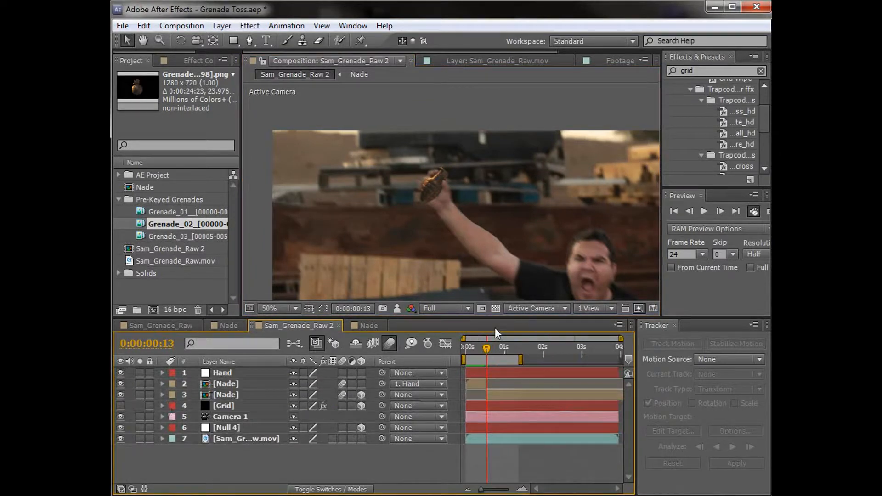
# Return to the first frame, check the grenade in the hand up close, and save the project.
pyautogui.moveTo(486, 347); pyautogui.dragTo(457, 346)
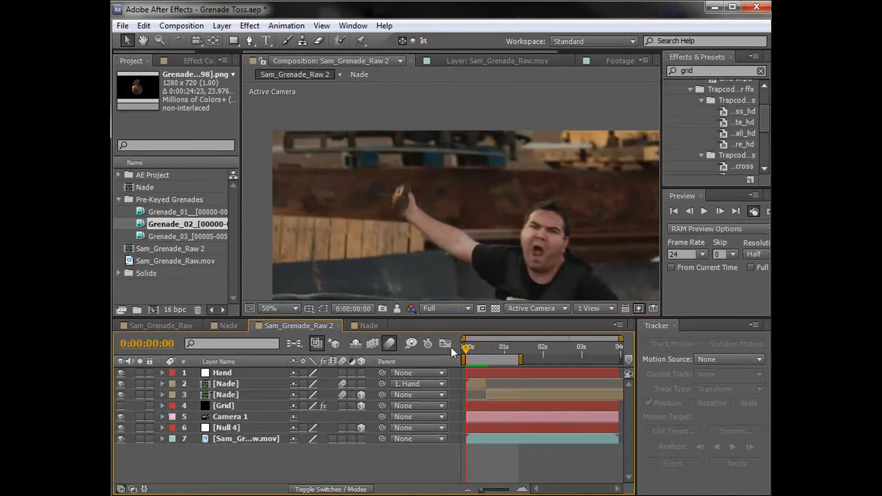
pyautogui.press('=')
pyautogui.press('=')
pyautogui.press('=')
pyautogui.press('h')
pyautogui.scroll(2, 473, 212)
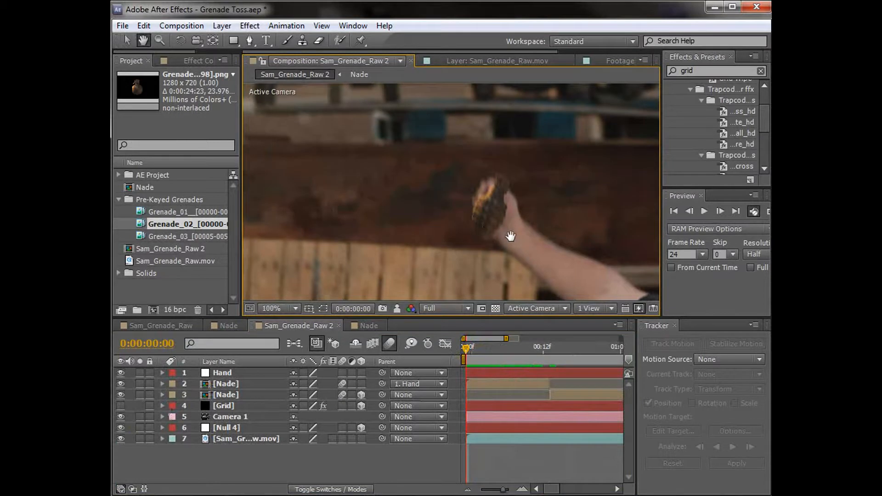
pyautogui.moveTo(511, 236); pyautogui.dragTo(464, 212)
pyautogui.press('v')
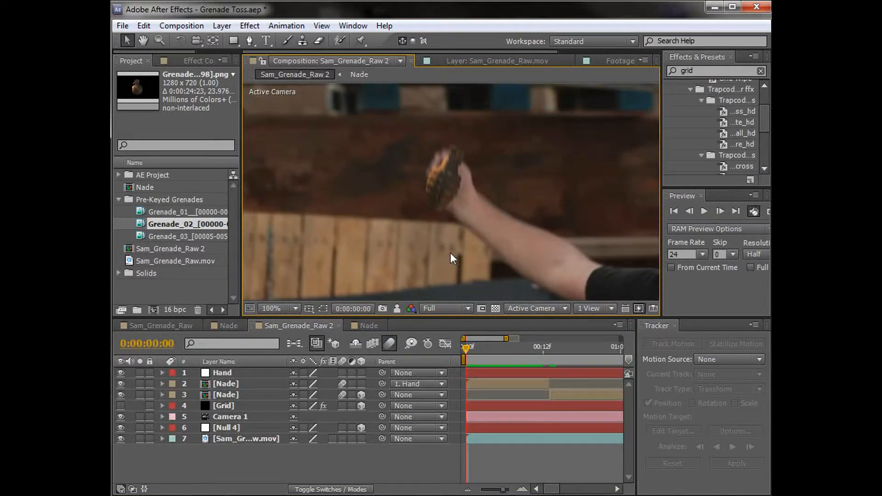
pyautogui.hotkey('ctrl', 's')
# Duplicate the Sam_Grenade_Raw.mov footage layer and place the copy above both Nade layers, just below the Hand null.
pyautogui.click(243, 445)
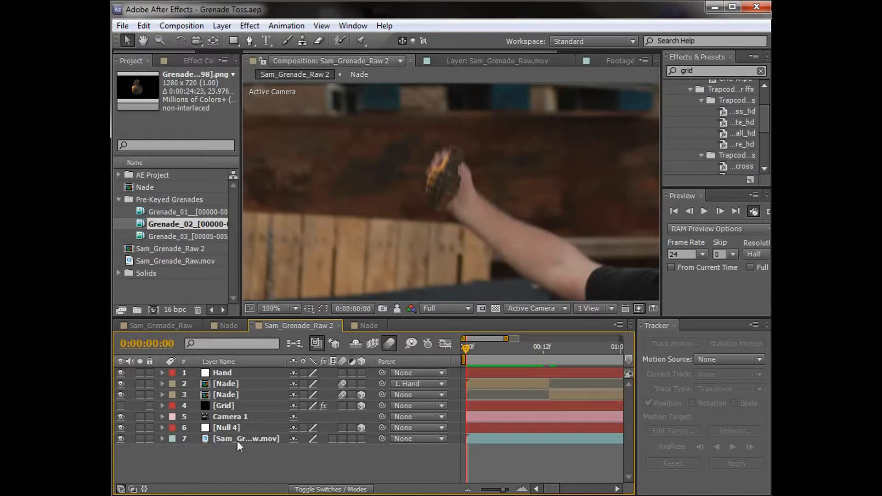
pyautogui.click(251, 438)
pyautogui.click(144, 25)
pyautogui.click(172, 165)
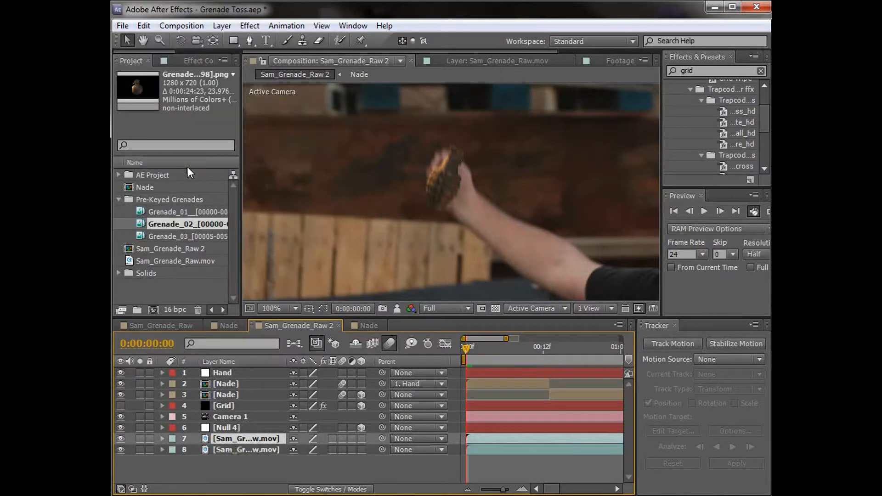
pyautogui.moveTo(244, 439); pyautogui.dragTo(221, 385)
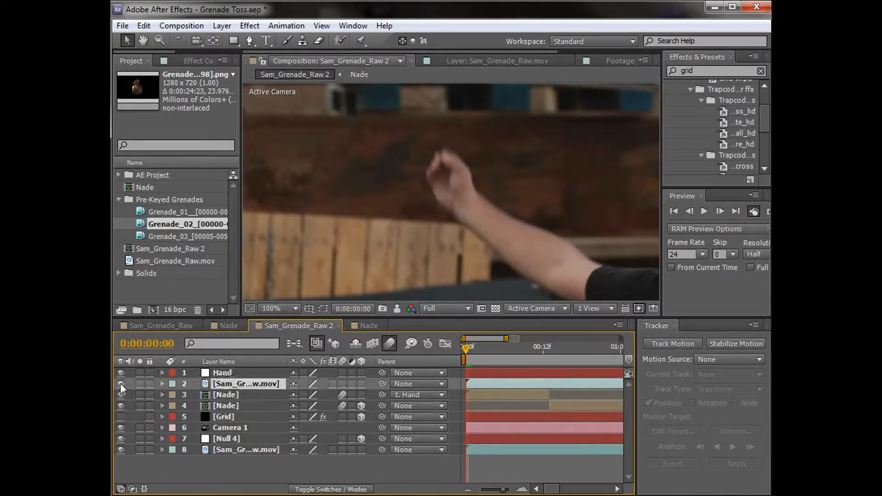
# Create a red 1280 x 720 px solid named Fingers.
pyautogui.click(222, 26)
pyautogui.moveTo(238, 40)
pyautogui.click(463, 55)
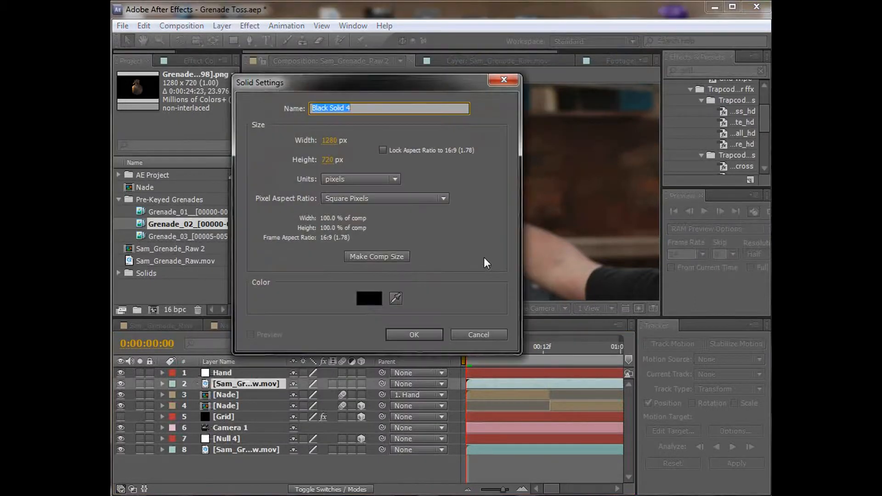
pyautogui.click(368, 299)
pyautogui.moveTo(749, 396); pyautogui.dragTo(620, 264)
pyautogui.click(653, 274)
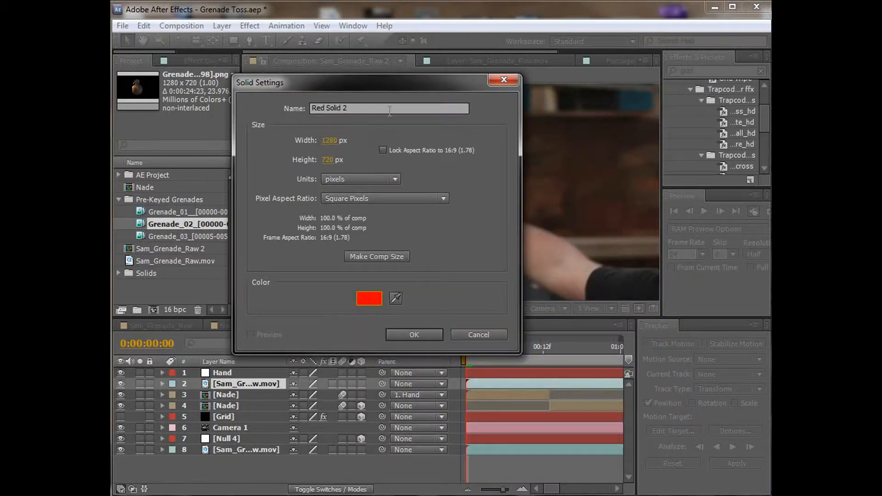
pyautogui.write('Finger')
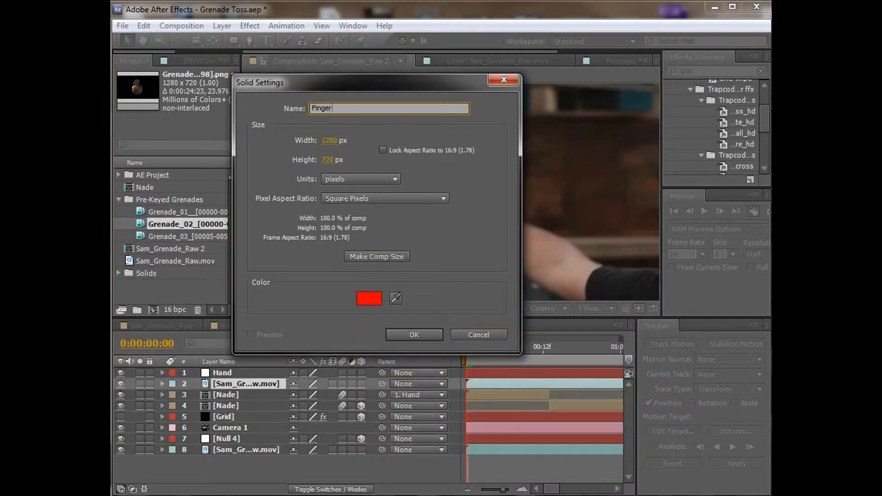
pyautogui.write('s')
pyautogui.press('Return')
# Place the Fingers solid between the Hand null and the duplicated footage, and hide it.
pyautogui.moveTo(219, 373); pyautogui.dragTo(221, 391)
pyautogui.click(241, 394)
pyautogui.click(224, 385)
pyautogui.click(121, 384)
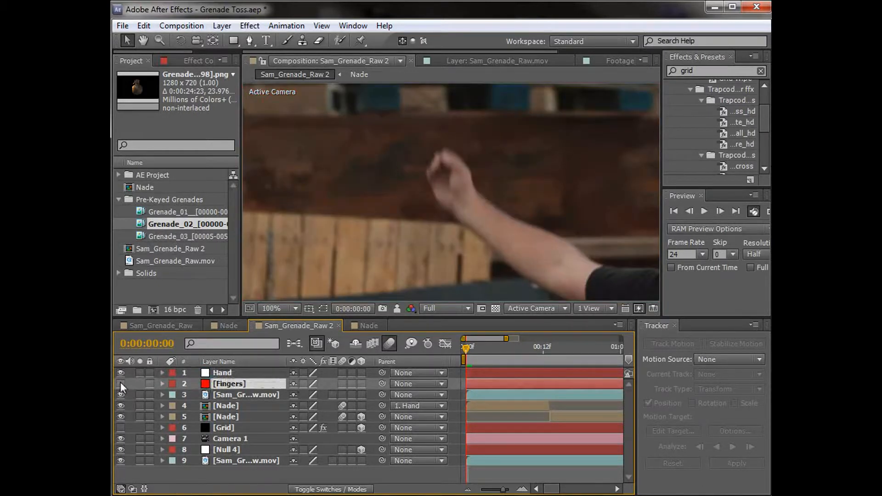
# Draw a closed, curved Pen mask on the Fingers solid around the fingers covering the grenade, and enable the solid's motion blur.
pyautogui.click(248, 41)
pyautogui.scroll(1, 419, 153)
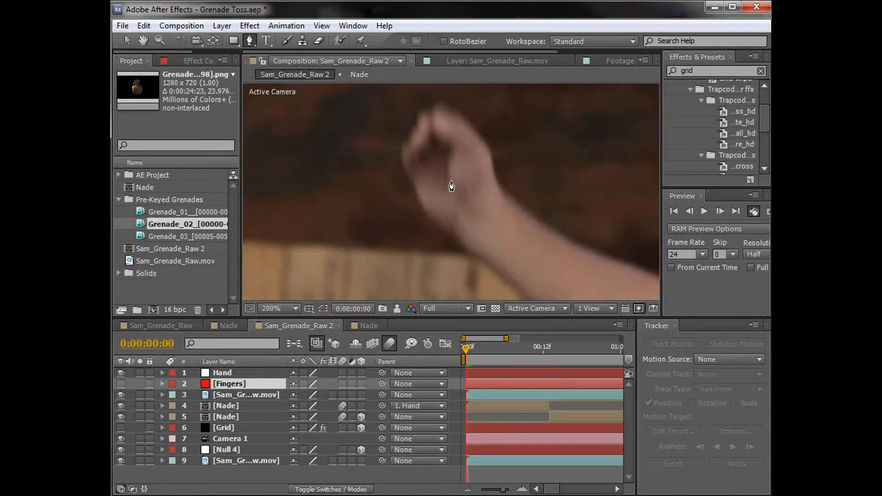
pyautogui.scroll(2, 449, 174)
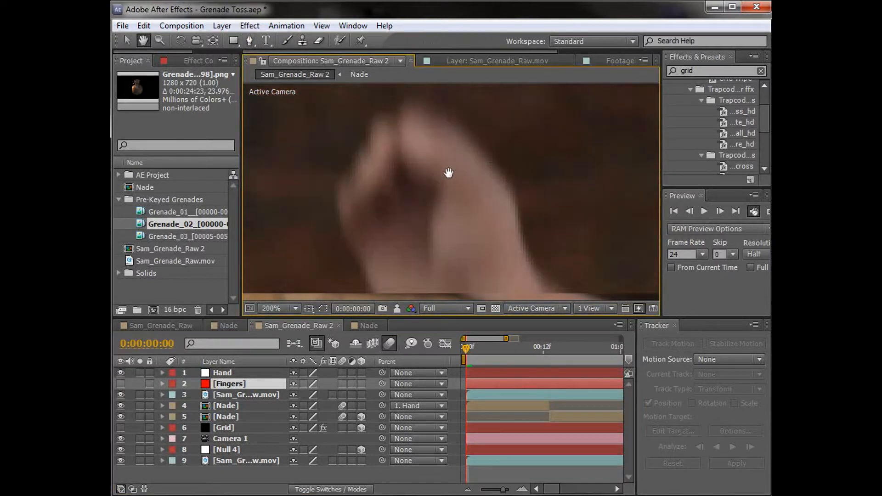
pyautogui.click(396, 151)
pyautogui.moveTo(398, 182); pyautogui.dragTo(430, 171)
pyautogui.click(423, 208)
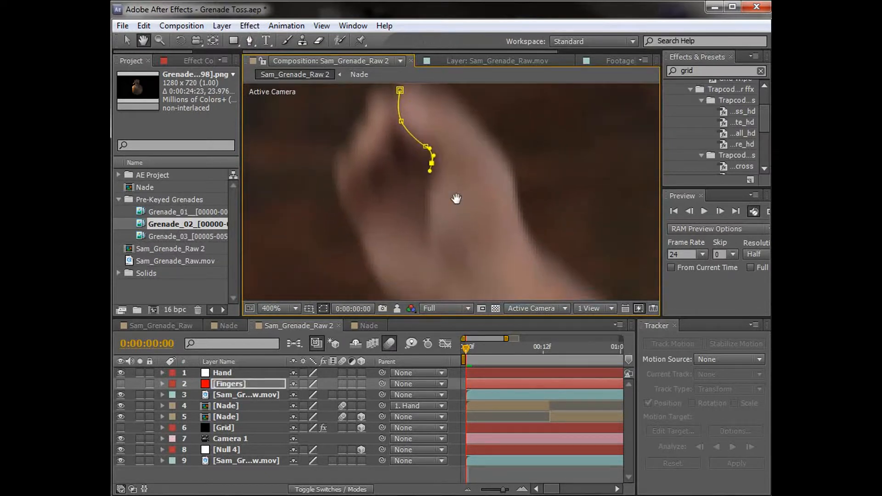
pyautogui.click(425, 221)
pyautogui.click(426, 256)
pyautogui.moveTo(466, 261); pyautogui.dragTo(489, 223)
pyautogui.moveTo(507, 194); pyautogui.dragTo(514, 178)
pyautogui.moveTo(510, 163); pyautogui.dragTo(479, 132)
pyautogui.moveTo(530, 120); pyautogui.dragTo(561, 198)
pyautogui.moveTo(487, 177); pyautogui.dragTo(473, 145)
pyautogui.click(432, 168)
pyautogui.press('h')
pyautogui.press(',')
pyautogui.press('v')
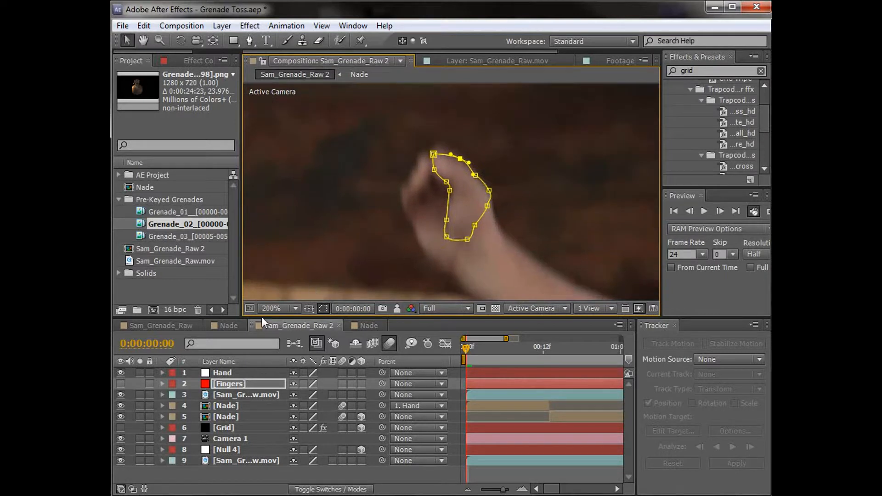
pyautogui.click(342, 385)
# Open the track matte options of the duplicated footage layer directly below the Fingers solid.
pyautogui.click(241, 394)
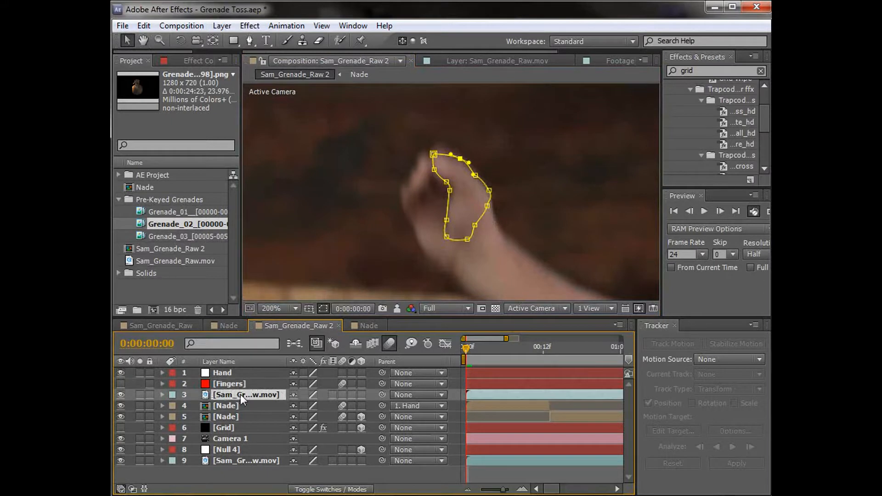
pyautogui.press('F4')
pyautogui.click(364, 396)
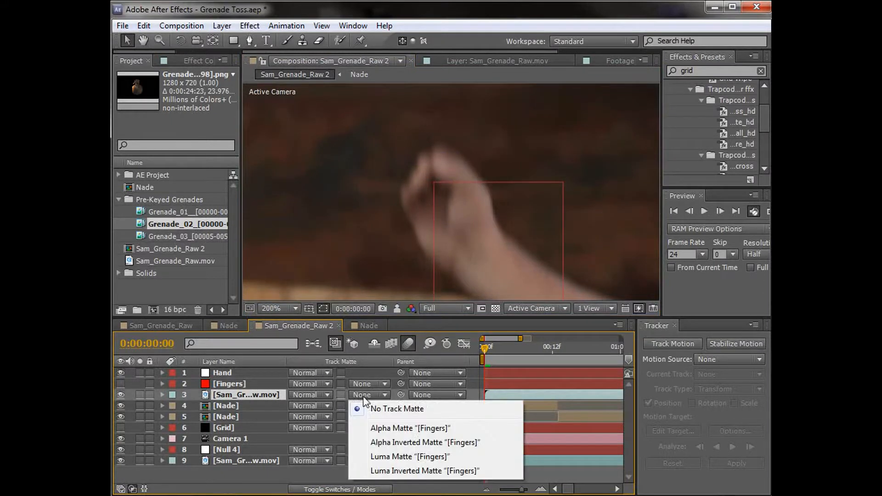
# Set the upper Sam_Grenade_Raw footage layer to Alpha Matte "[Fingers]" and extend the Fingers mask's lower points down over the palm and wrist.
pyautogui.click(395, 429)
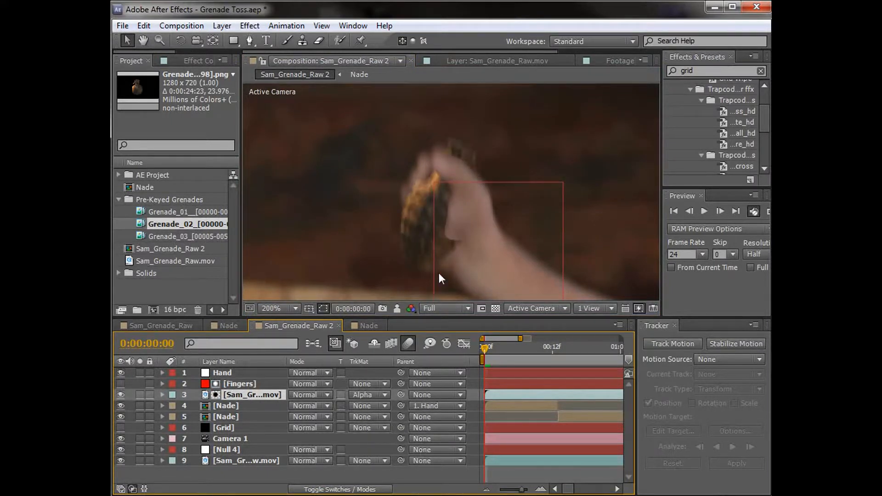
pyautogui.click(238, 383)
pyautogui.moveTo(467, 240); pyautogui.dragTo(497, 271)
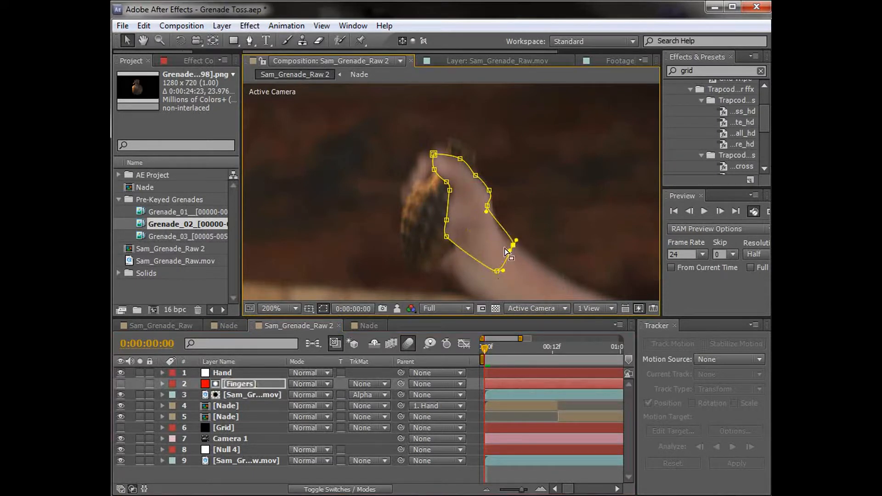
pyautogui.moveTo(446, 239); pyautogui.dragTo(455, 271)
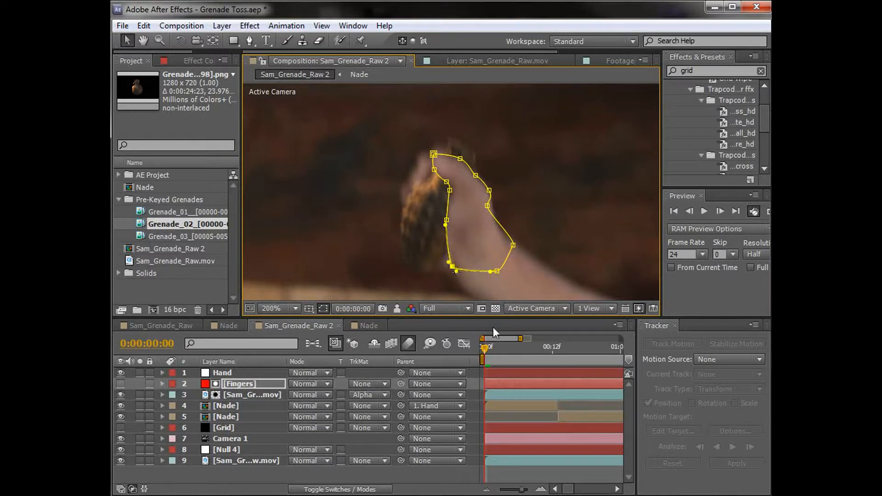
pyautogui.click(451, 180)
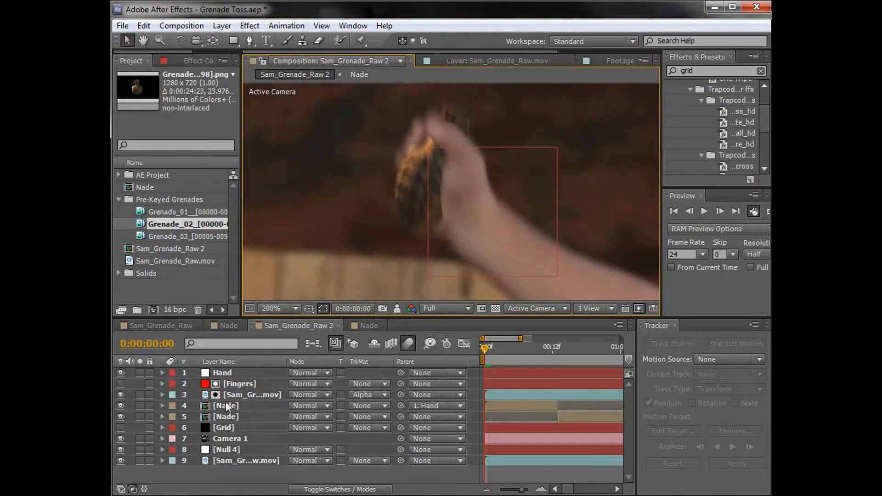
# Scale the upper Nade layer to 15% at 0:00:00:00 and nudge its position to 4.1, 18.9.
pyautogui.click(258, 394)
pyautogui.click(221, 405)
pyautogui.click(230, 414)
pyautogui.click(244, 406)
pyautogui.press('s')
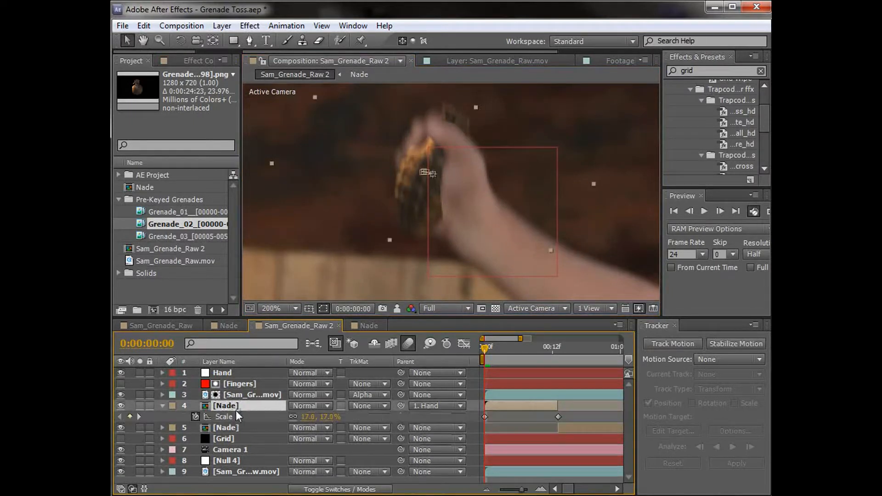
pyautogui.click(308, 418)
pyautogui.write('15')
pyautogui.press('Return')
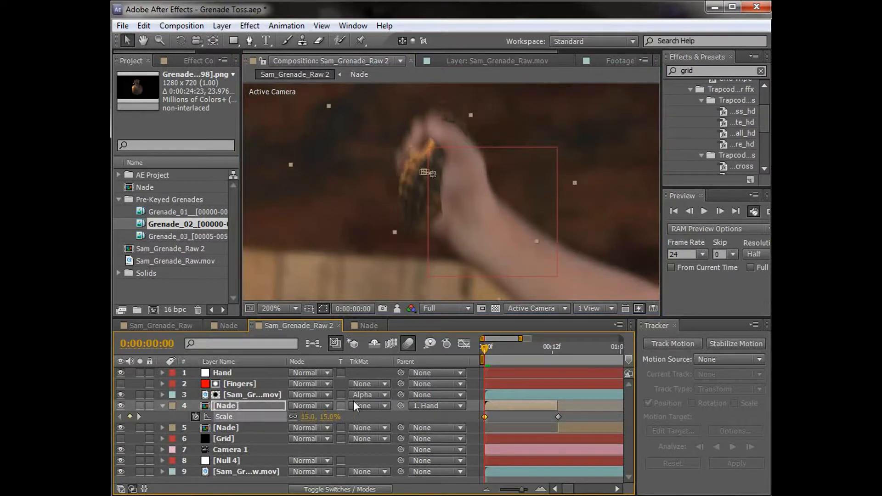
pyautogui.press('p')
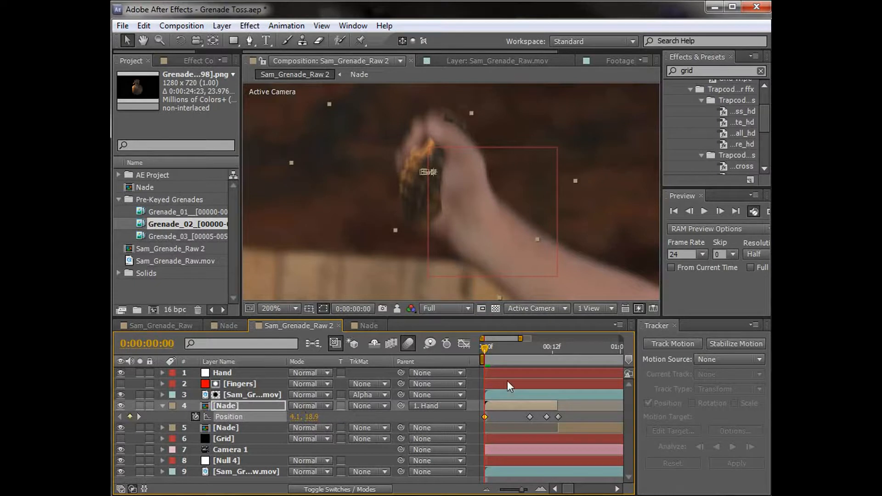
# Parent the Fingers layer to the Hand null.
pyautogui.click(244, 380)
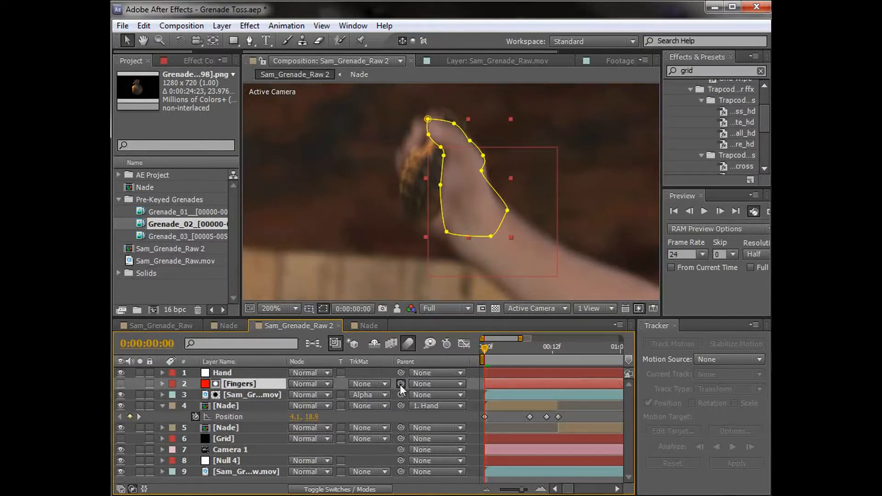
pyautogui.moveTo(401, 384); pyautogui.dragTo(223, 373)
pyautogui.click(550, 412)
pyautogui.moveTo(488, 348); pyautogui.dragTo(471, 373)
# Enable Mask Path keyframing for Mask 1 on the Fingers layer at 0:00:00:00.
pyautogui.click(239, 384)
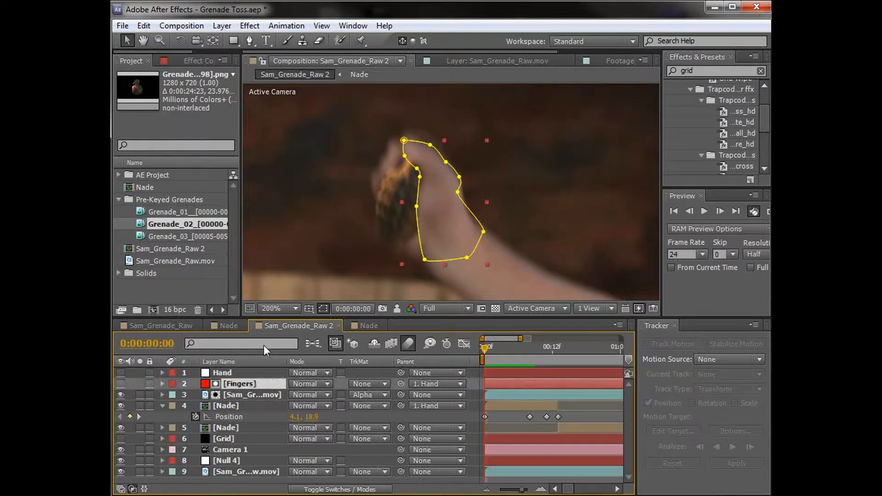
pyautogui.press('m')
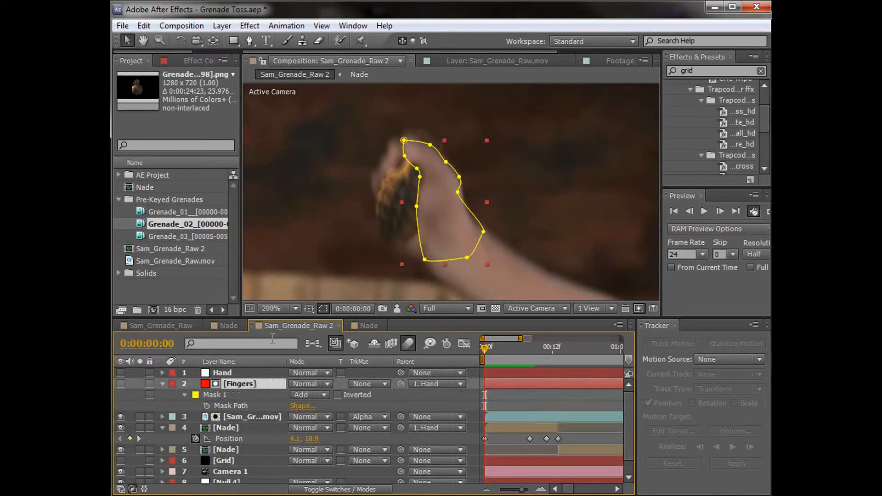
pyautogui.click(206, 406)
# Reshape Mask 1 at 0:00:00:11 so its inner edge follows the thumb and palm beside the grenade.
pyautogui.moveTo(535, 350); pyautogui.dragTo(548, 353)
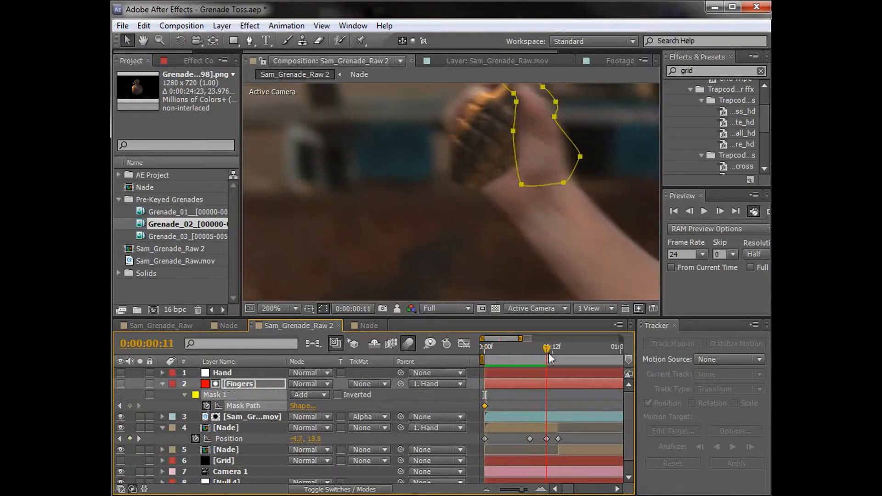
pyautogui.press('space')
pyautogui.scroll(-1, 508, 199)
pyautogui.moveTo(509, 145); pyautogui.dragTo(506, 171)
pyautogui.scroll(1, 506, 174)
pyautogui.moveTo(572, 146); pyautogui.dragTo(538, 217)
pyautogui.scroll(1, 520, 206)
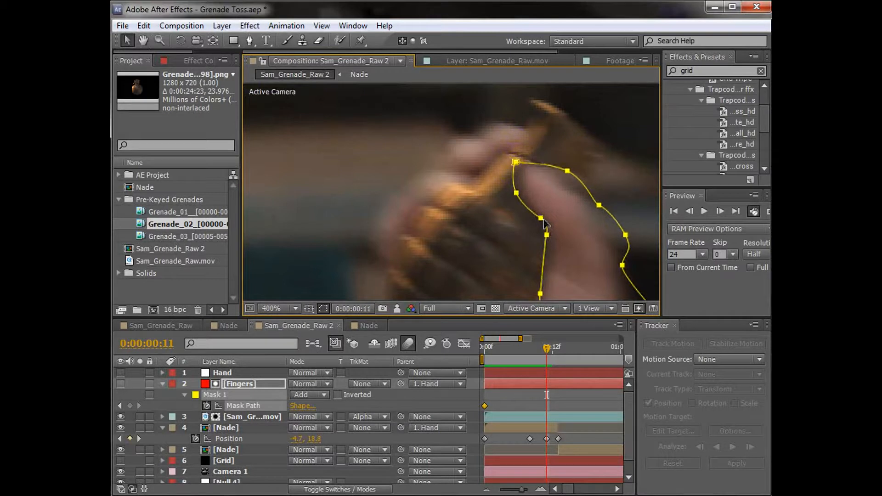
pyautogui.press('space')
pyautogui.moveTo(567, 250); pyautogui.dragTo(530, 164)
pyautogui.click(524, 228)
pyautogui.moveTo(496, 204); pyautogui.dragTo(466, 245)
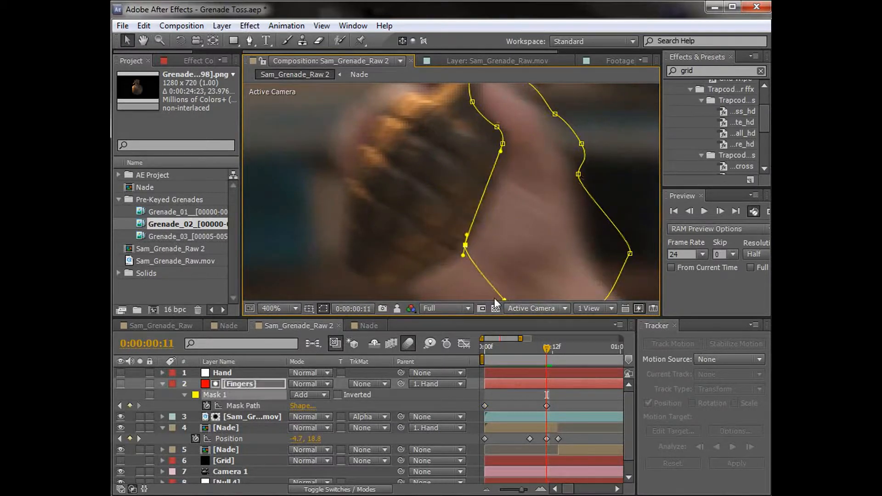
# Reposition and reshape Mask 1 at 0:00:00:07 to fit the thumb and palm.
pyautogui.moveTo(545, 348); pyautogui.dragTo(523, 348)
pyautogui.doubleClick(444, 178)
pyautogui.moveTo(444, 177); pyautogui.dragTo(429, 194)
pyautogui.press('Escape')
pyautogui.press('space')
pyautogui.scroll(-2, 450, 196)
pyautogui.moveTo(455, 241); pyautogui.dragTo(439, 260)
# Refine Mask 1's upper points around the thumb tip at 0:00:00:11 and 0:00:00:07.
pyautogui.click(526, 398)
pyautogui.moveTo(524, 358); pyautogui.dragTo(546, 357)
pyautogui.click(554, 385)
pyautogui.hotkey('ctrl', 't')
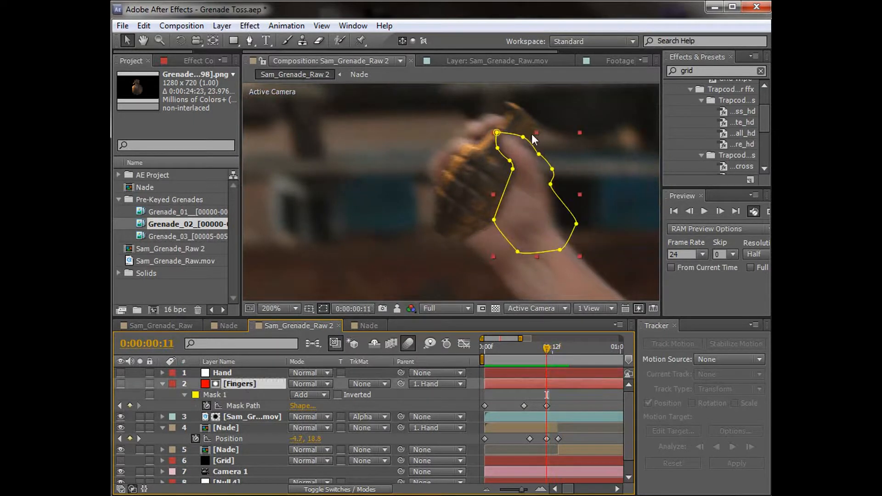
pyautogui.doubleClick(524, 142)
pyautogui.moveTo(518, 139); pyautogui.dragTo(507, 131)
pyautogui.moveTo(541, 349); pyautogui.dragTo(522, 349)
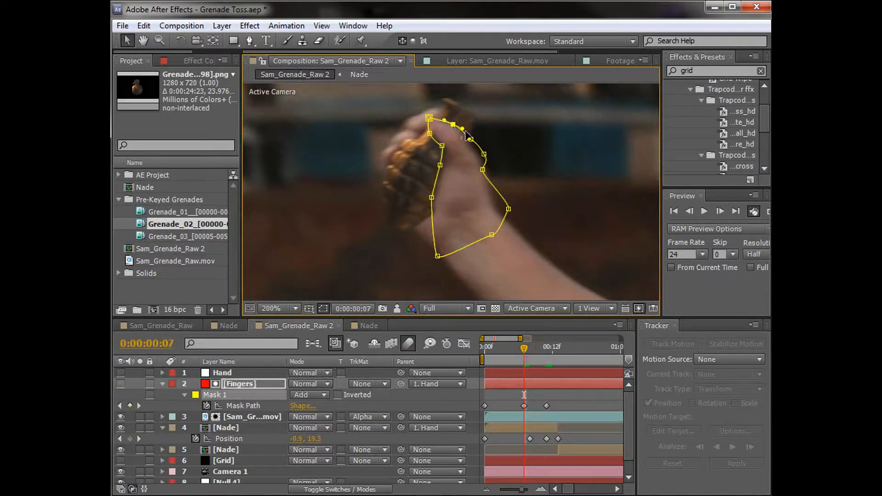
pyautogui.click(555, 392)
# Go to 0:00:00:04 and hide the upper Nade layer to expose the fingers, with Fingers selected and the Pen tool active.
pyautogui.moveTo(522, 344); pyautogui.dragTo(480, 372)
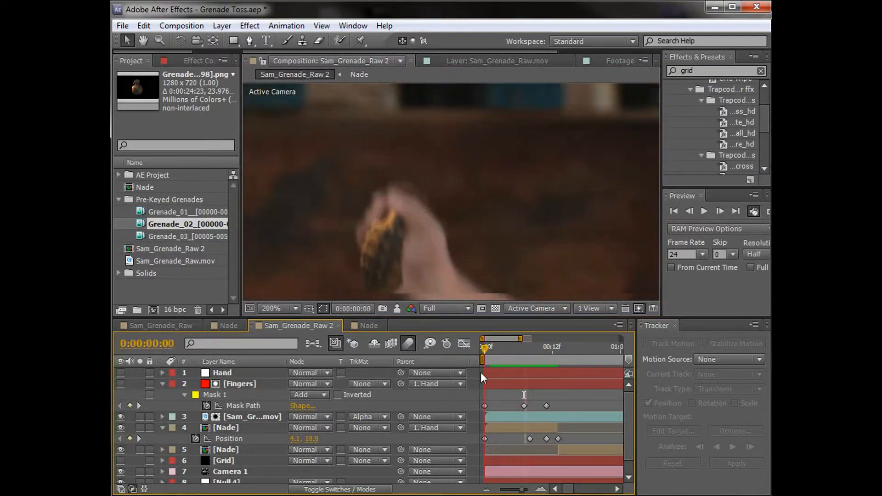
pyautogui.press('h')
pyautogui.press('pagedown')
pyautogui.press('pagedown')
pyautogui.press('pagedown')
pyautogui.press('pagedown')
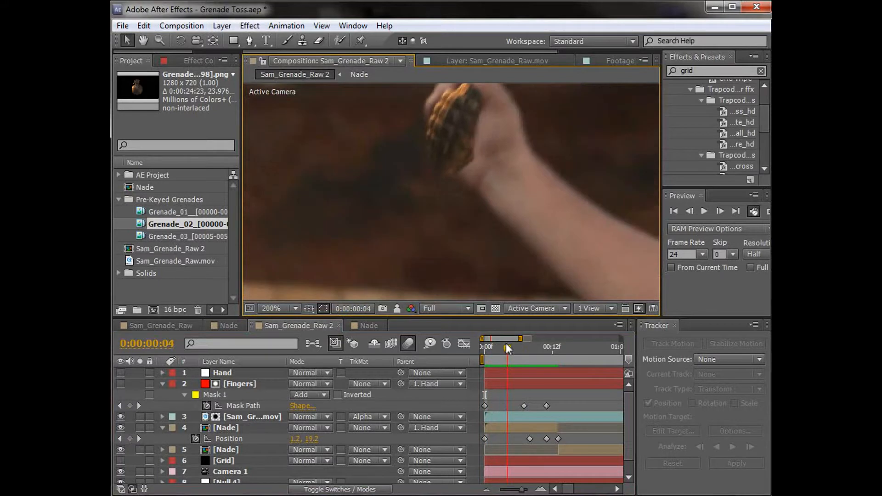
pyautogui.press('v')
pyautogui.click(516, 385)
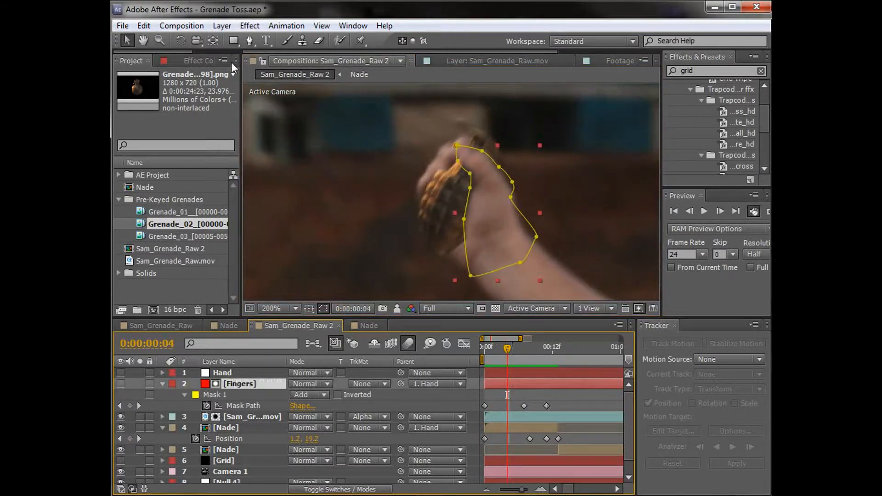
pyautogui.press('g')
pyautogui.press('.')
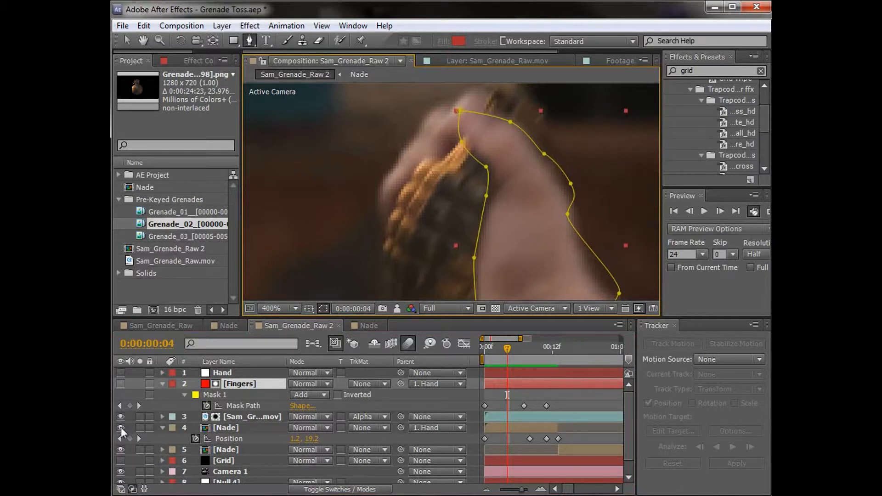
pyautogui.scroll(3, 454, 213)
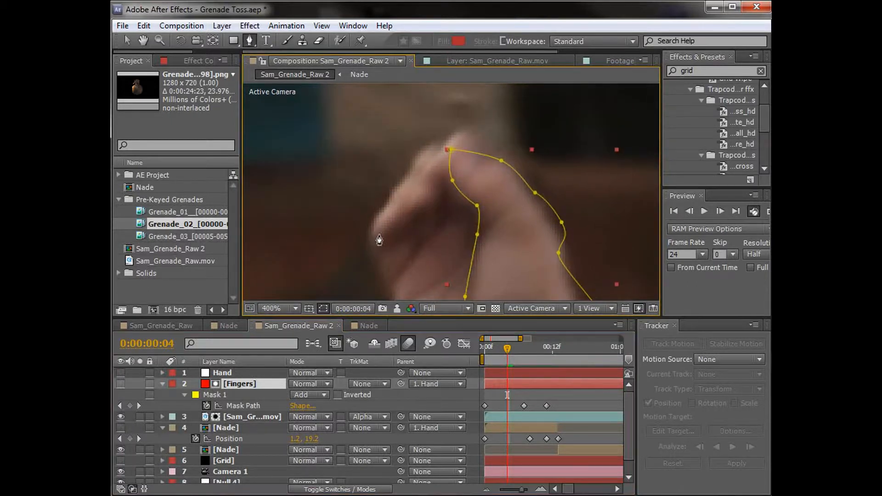
# Draw a closed second mask on the Fingers layer, tracing the curled fingers' inner edge and looping loosely outside the hand.
pyautogui.click(328, 226)
pyautogui.click(385, 234)
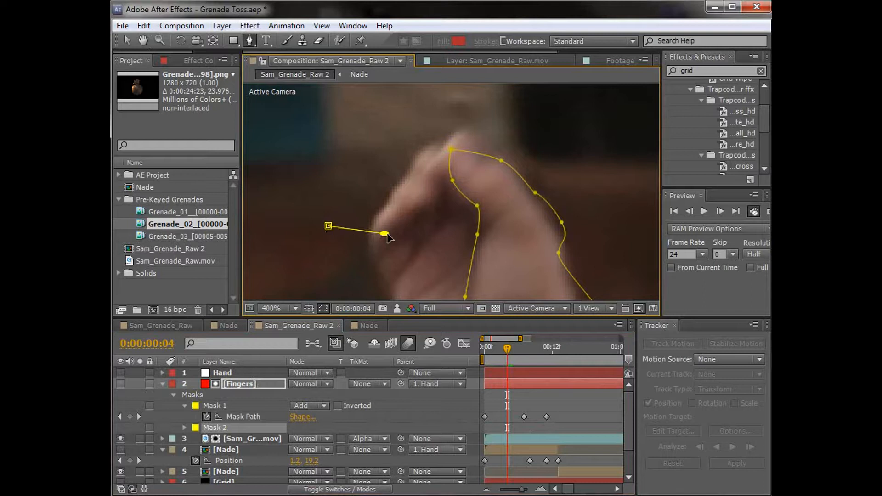
pyautogui.click(409, 219)
pyautogui.moveTo(426, 206); pyautogui.dragTo(439, 201)
pyautogui.click(441, 184)
pyautogui.click(463, 164)
pyautogui.moveTo(479, 139); pyautogui.dragTo(466, 125)
pyautogui.click(425, 111)
pyautogui.click(364, 127)
pyautogui.click(328, 155)
pyautogui.click(317, 189)
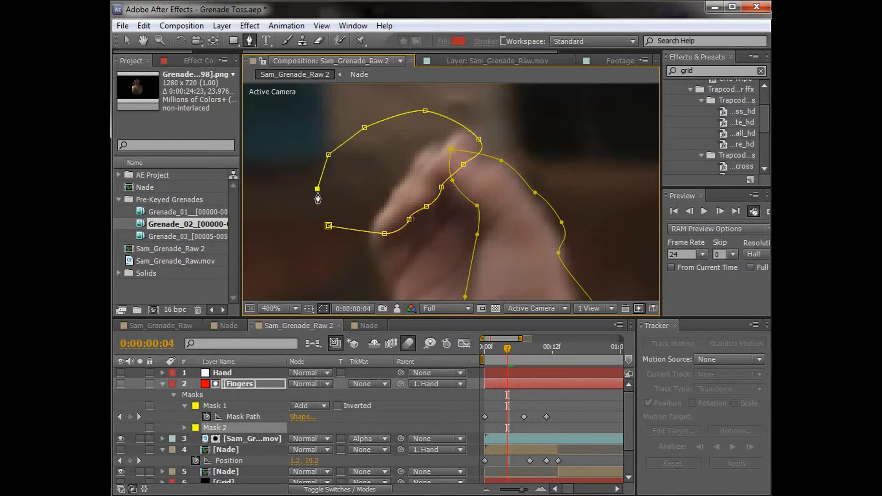
pyautogui.click(328, 226)
# Keyframe Mask 2's path at 0:00:00:04 and show the upper Nade layer again.
pyautogui.hotkey('alt', 'm')
pyautogui.click(230, 428)
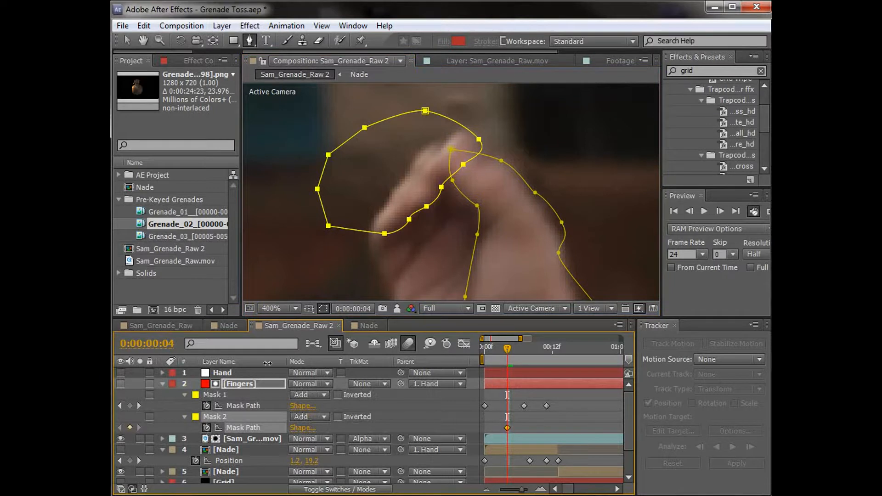
pyautogui.click(120, 450)
pyautogui.click(526, 363)
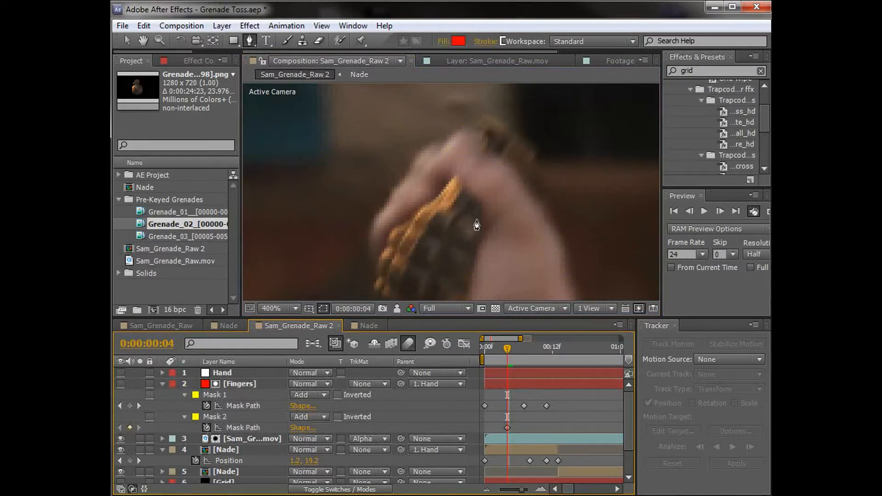
# Reposition Mask 2 over the fingers at the start of the shot and around frame 8.
pyautogui.click(507, 385)
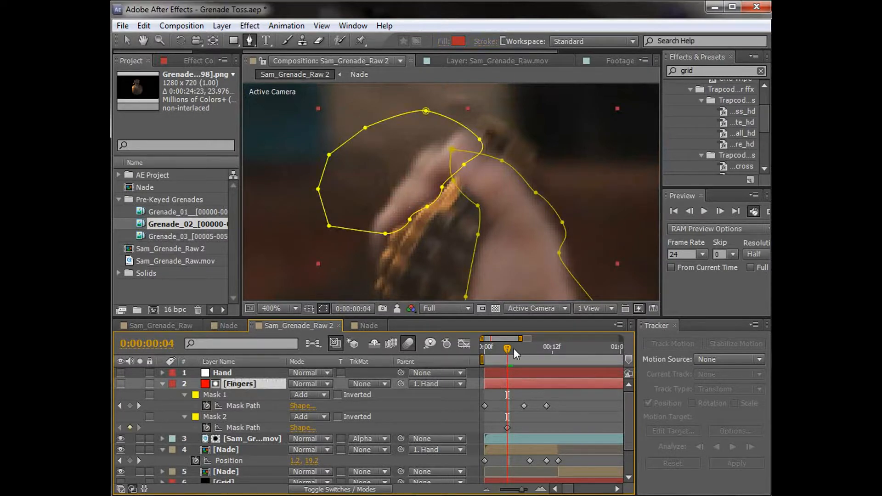
pyautogui.moveTo(513, 353); pyautogui.dragTo(426, 351)
pyautogui.press('v')
pyautogui.doubleClick(485, 175)
pyautogui.moveTo(481, 183)
pyautogui.mouseDown()
pyautogui.moveTo(470, 236)
pyautogui.moveTo(469, 173)
pyautogui.mouseUp()
pyautogui.click(557, 353)
pyautogui.press(',')
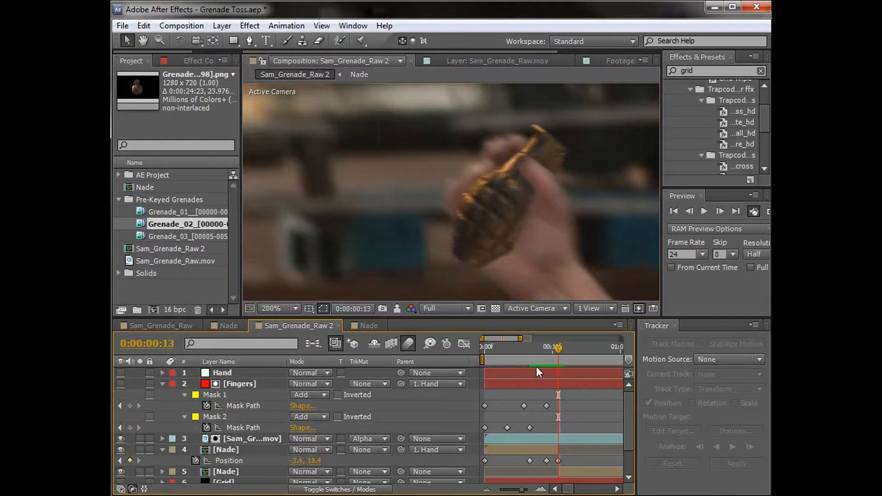
# Shift Mask 2 at 0:00:00:14 to line up with the fingertips over the grenade.
pyautogui.click(570, 385)
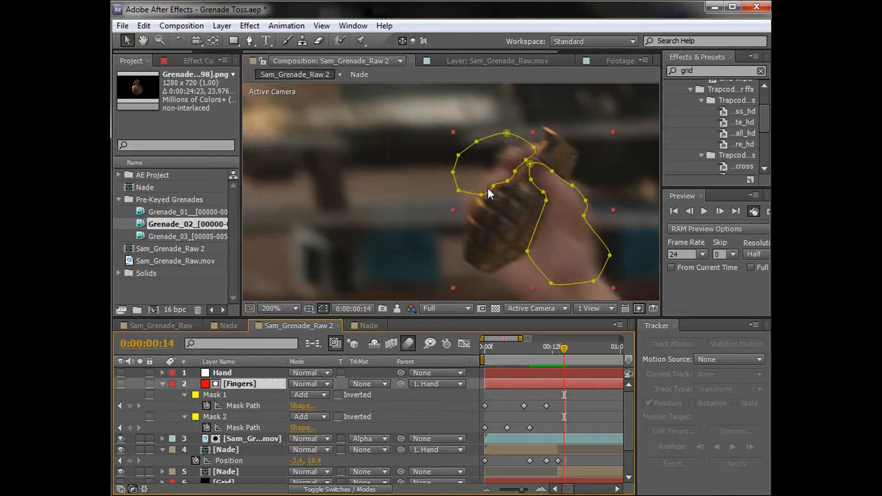
pyautogui.doubleClick(509, 184)
pyautogui.moveTo(527, 161); pyautogui.dragTo(519, 159)
pyautogui.press('Return')
pyautogui.click(582, 398)
pyautogui.click(575, 384)
# Move Mask 2 up and away from the grenade at 0:00:00:16, and shift that keyframe to 0:00:00:17.
pyautogui.moveTo(561, 354)
pyautogui.mouseDown()
pyautogui.moveTo(539, 349)
pyautogui.moveTo(575, 355)
pyautogui.mouseUp()
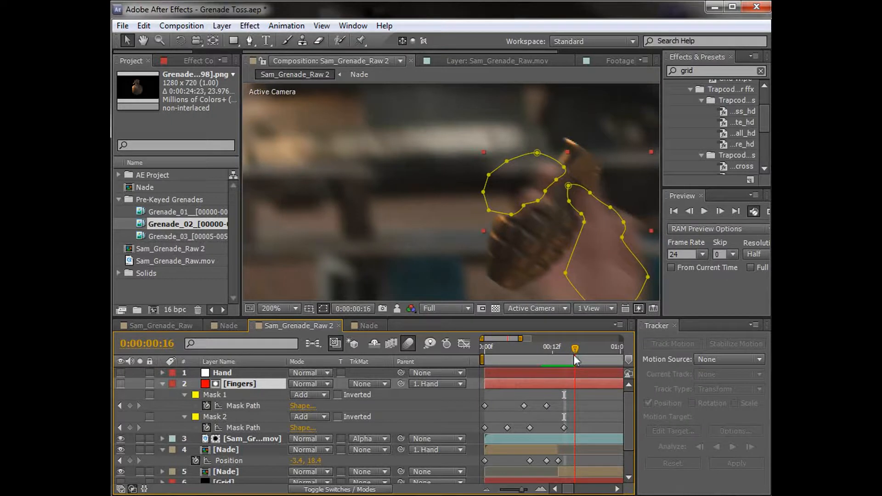
pyautogui.moveTo(558, 180); pyautogui.dragTo(528, 205)
pyautogui.doubleClick(549, 179)
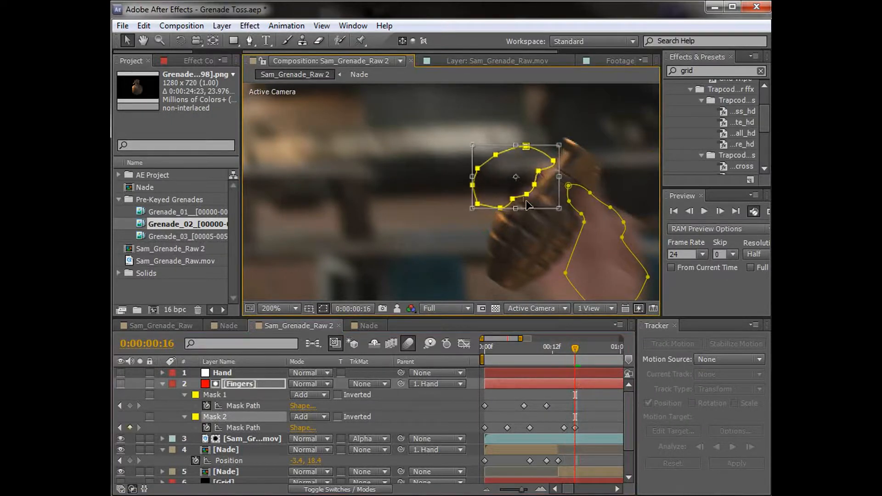
pyautogui.click(596, 408)
pyautogui.moveTo(575, 361)
pyautogui.mouseDown()
pyautogui.moveTo(555, 361)
pyautogui.moveTo(581, 361)
pyautogui.moveTo(574, 360)
pyautogui.mouseUp()
pyautogui.moveTo(575, 428); pyautogui.dragTo(581, 427)
pyautogui.click(596, 409)
pyautogui.press('/')
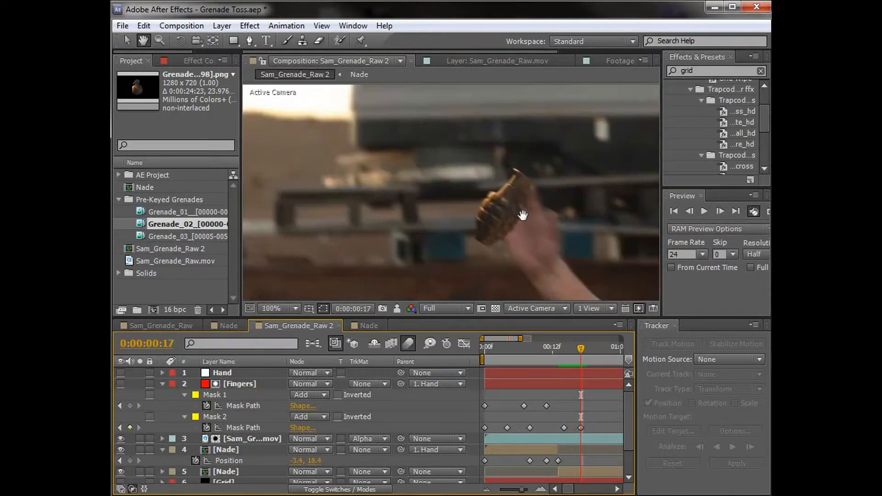
# Trim the end of the upper Sam_Grenade_Raw footage layer to 0:00:00:17, where the grenade leaves the hand.
pyautogui.moveTo(575, 353); pyautogui.dragTo(590, 363)
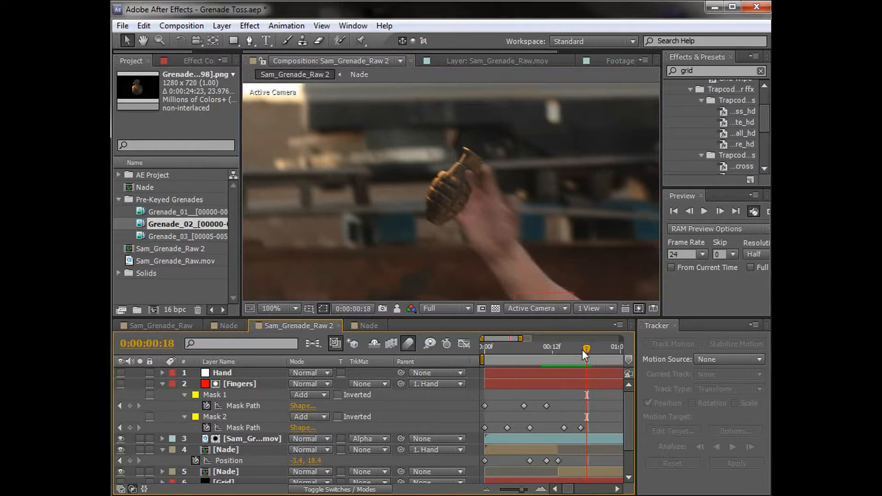
pyautogui.moveTo(585, 355); pyautogui.dragTo(581, 355)
pyautogui.click(566, 440)
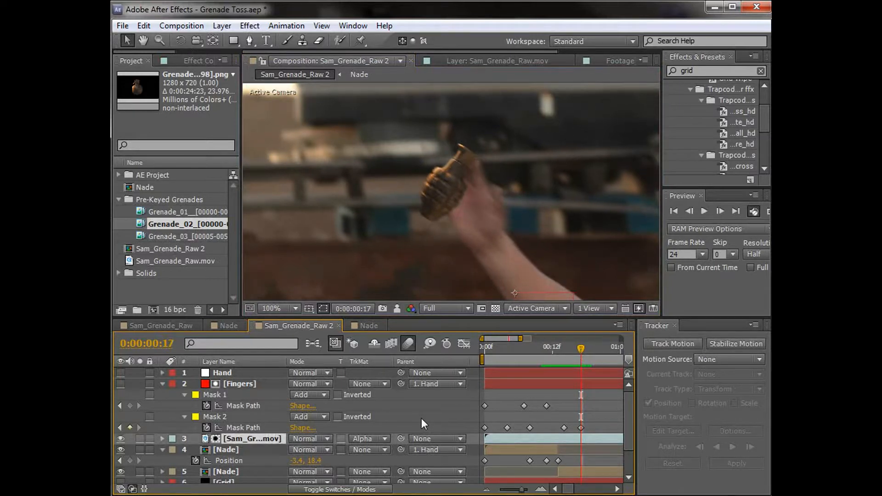
pyautogui.hotkey('alt', ']')
pyautogui.press('-')
pyautogui.press('-')
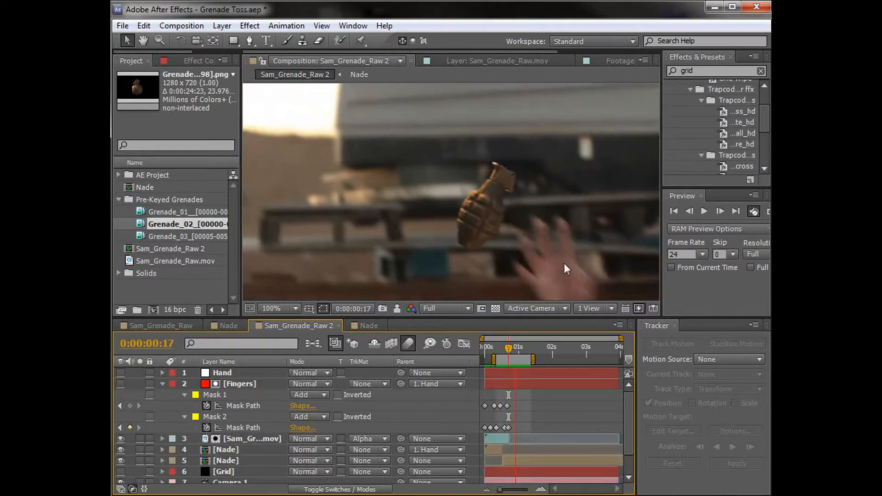
# Select the Fingers layer at 0:00:00:16 and collapse its mask properties.
pyautogui.moveTo(510, 347)
pyautogui.mouseDown()
pyautogui.moveTo(498, 348)
pyautogui.moveTo(508, 349)
pyautogui.mouseUp()
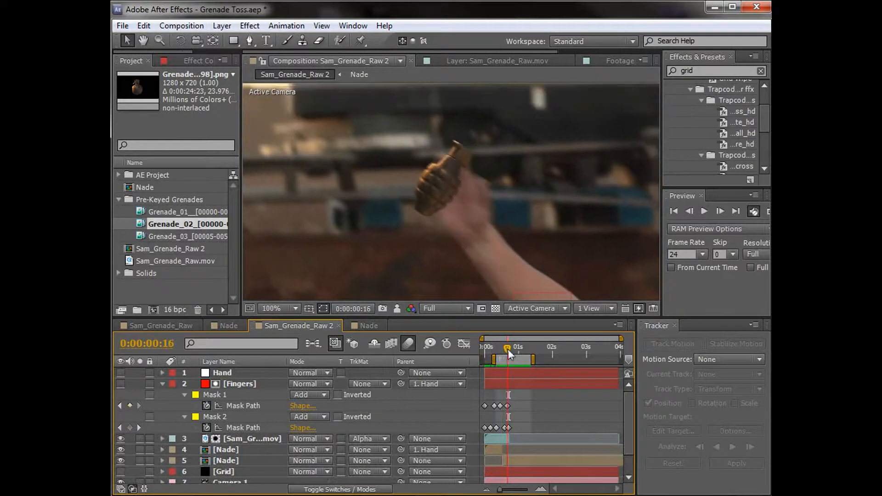
pyautogui.click(238, 386)
pyautogui.click(163, 384)
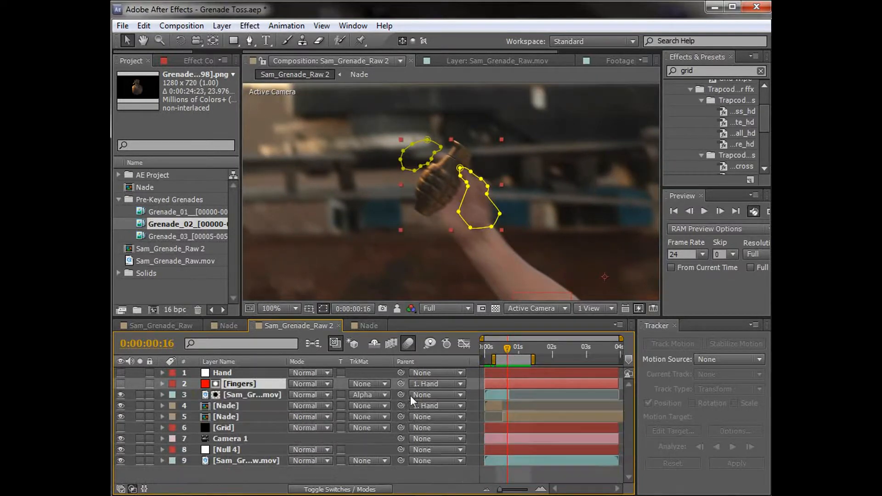
# Add an adjustment layer and place it between the lower Nade layer and the Grid layer.
pyautogui.click(529, 401)
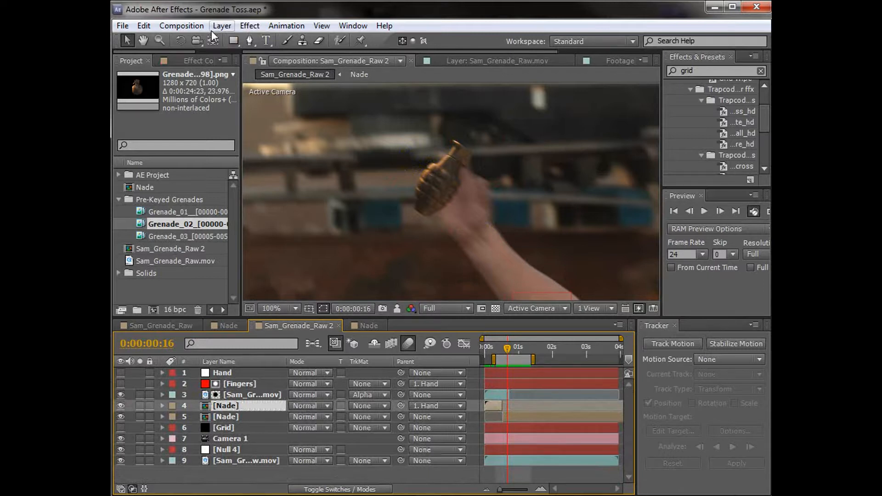
pyautogui.click(221, 26)
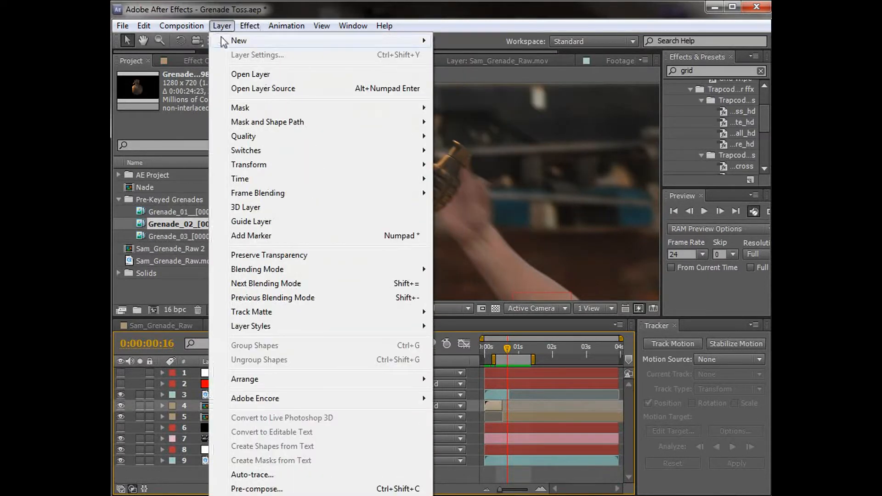
pyautogui.moveTo(404, 40)
pyautogui.click(482, 126)
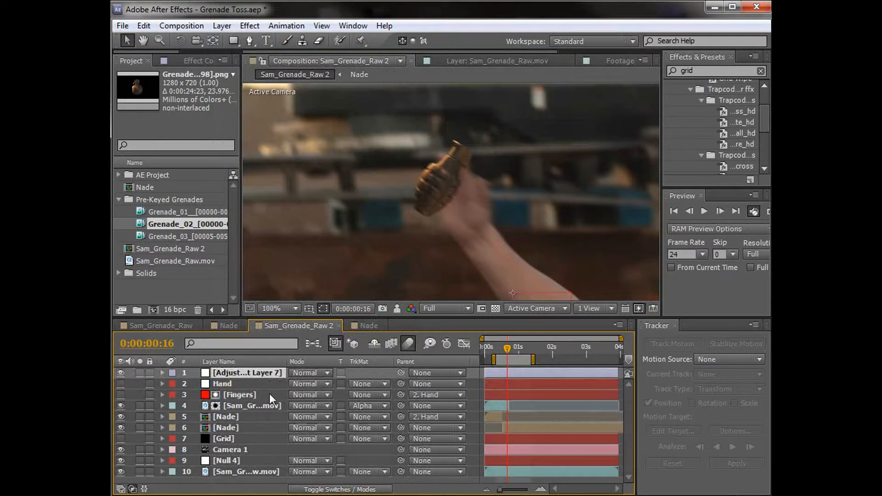
pyautogui.moveTo(234, 375); pyautogui.dragTo(231, 434)
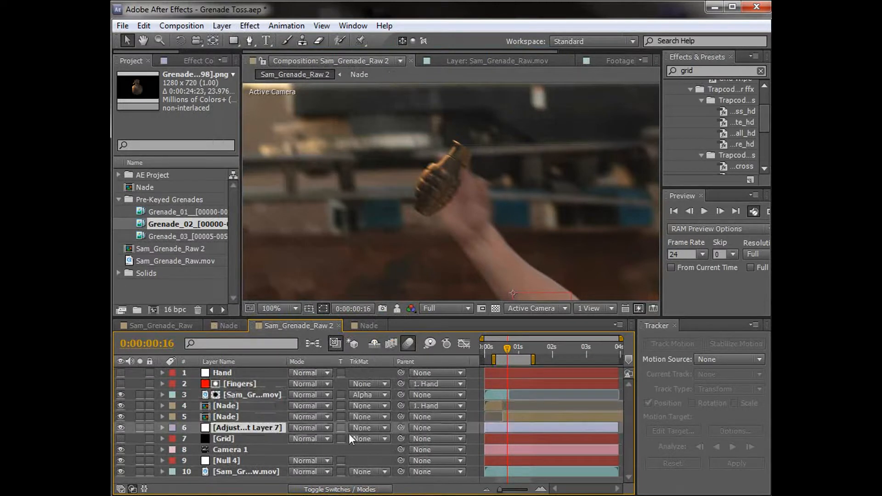
# Outline the grenade's shadow area beside the palm with a closed Pen mask on the adjustment layer at 0:00:00:15.
pyautogui.click(250, 44)
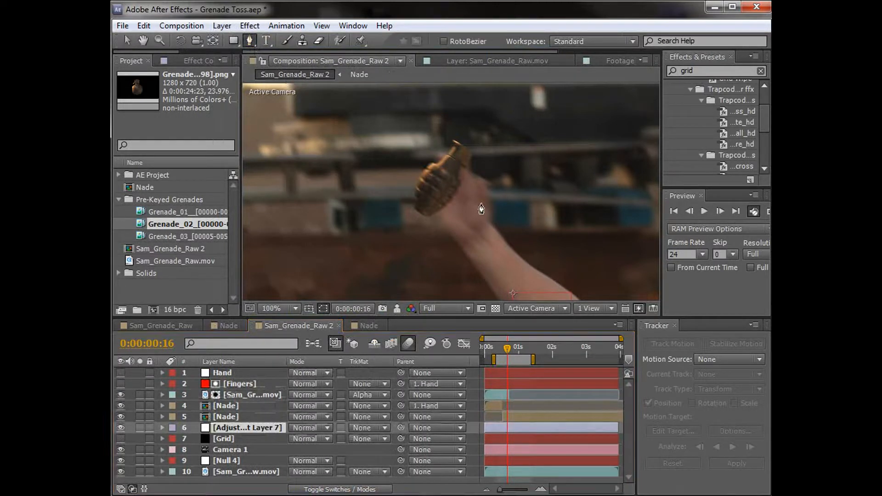
pyautogui.moveTo(498, 349)
pyautogui.mouseDown()
pyautogui.moveTo(491, 349)
pyautogui.moveTo(506, 349)
pyautogui.mouseUp()
pyautogui.press('h')
pyautogui.scroll(2, 461, 181)
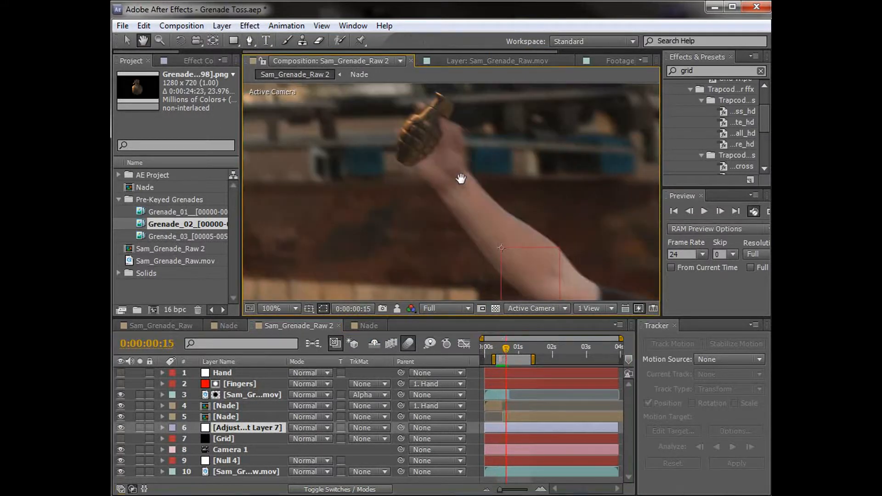
pyautogui.press('g')
pyautogui.moveTo(485, 141); pyautogui.dragTo(486, 154)
pyautogui.moveTo(480, 187); pyautogui.dragTo(473, 200)
pyautogui.click(460, 222)
pyautogui.click(437, 224)
pyautogui.click(420, 216)
pyautogui.moveTo(407, 185); pyautogui.dragTo(414, 167)
pyautogui.click(430, 151)
pyautogui.moveTo(486, 141); pyautogui.dragTo(493, 151)
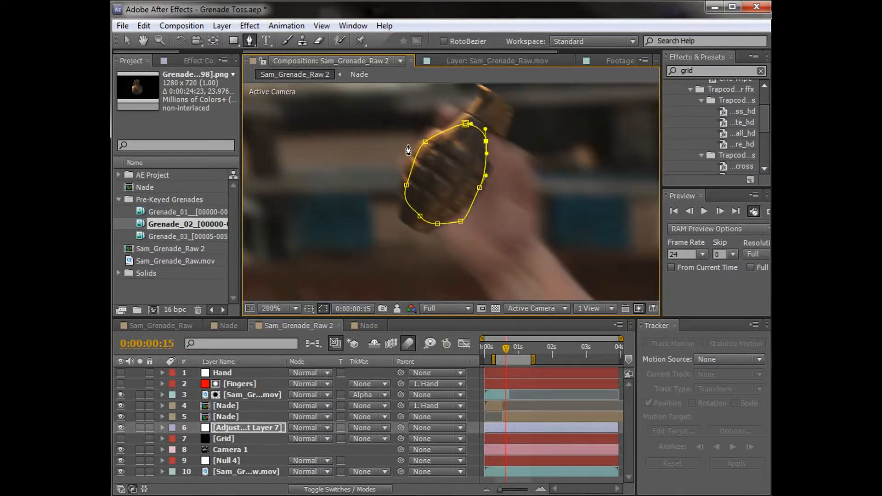
pyautogui.press('v')
# Apply Curves to the adjustment layer and lower the RGB midtones to darken the masked area.
pyautogui.click(250, 26)
pyautogui.moveTo(296, 147)
pyautogui.click(442, 373)
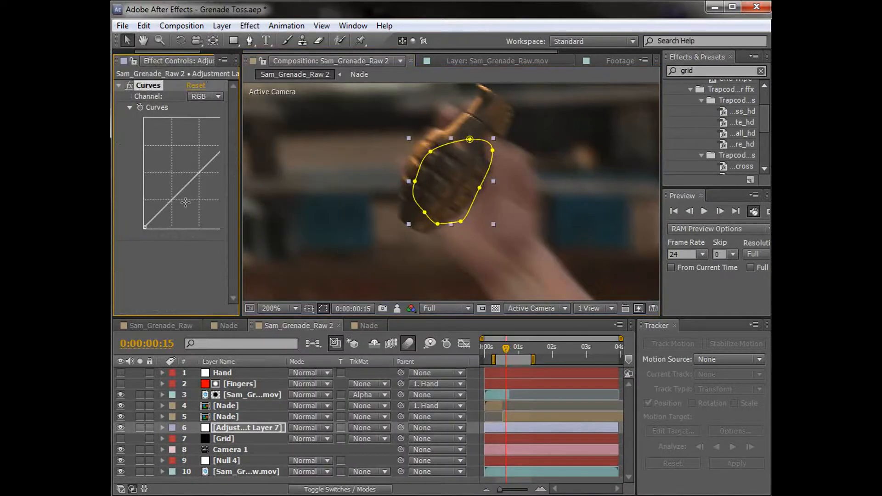
pyautogui.moveTo(194, 190); pyautogui.dragTo(201, 194)
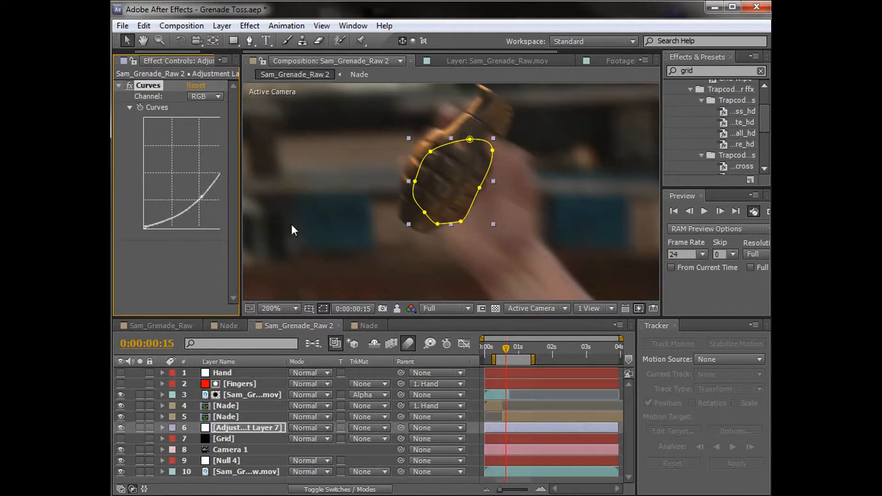
# Nudge the right and lower points of the adjustment layer's mask outward over the palm.
pyautogui.moveTo(480, 187); pyautogui.dragTo(486, 190)
pyautogui.moveTo(438, 224); pyautogui.dragTo(439, 228)
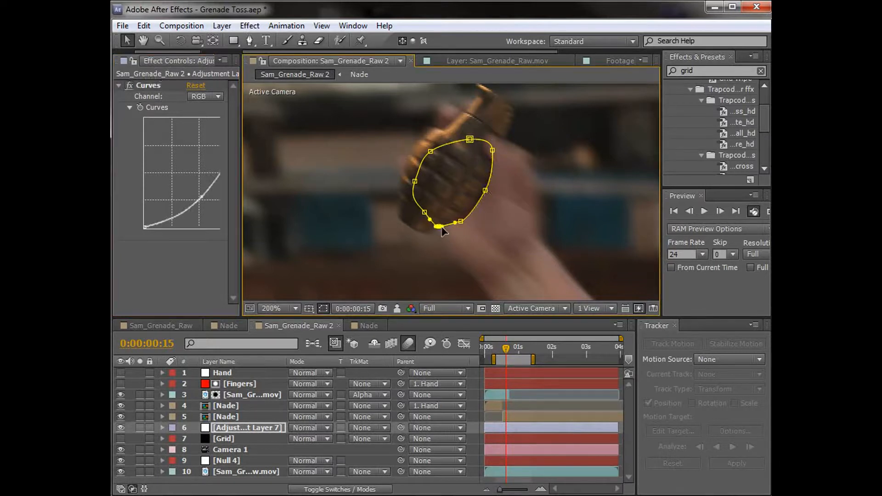
pyautogui.click(462, 224)
# Set the adjustment layer's mask feather to 10 pixels and parent the layer to Hand.
pyautogui.press('f')
pyautogui.scroll(-2, 328, 427)
pyautogui.click(328, 433)
pyautogui.moveTo(328, 434); pyautogui.dragTo(325, 433)
pyautogui.moveTo(499, 353); pyautogui.dragTo(508, 349)
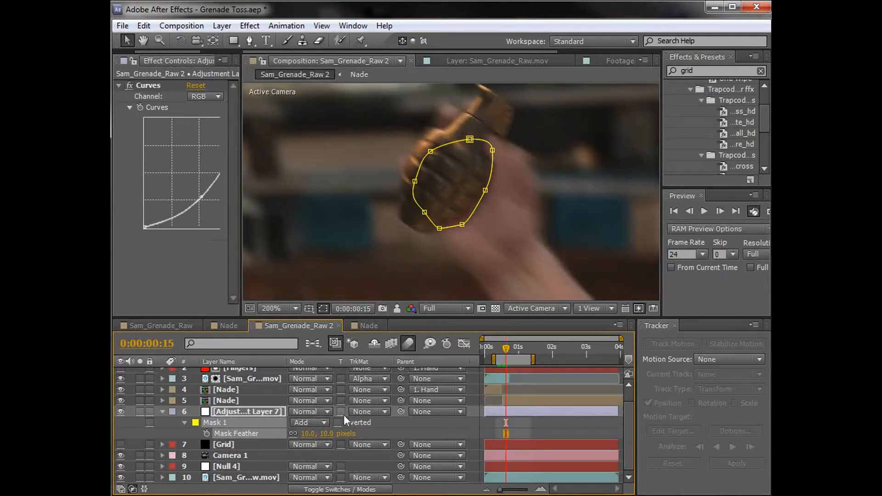
pyautogui.scroll(1, 407, 428)
pyautogui.moveTo(400, 428); pyautogui.dragTo(239, 373)
# Keyframe the Hand null's position at 0:00:00:22 to about 655.2, 260.9, following the opening palm.
pyautogui.click(515, 438)
pyautogui.moveTo(507, 346); pyautogui.dragTo(511, 346)
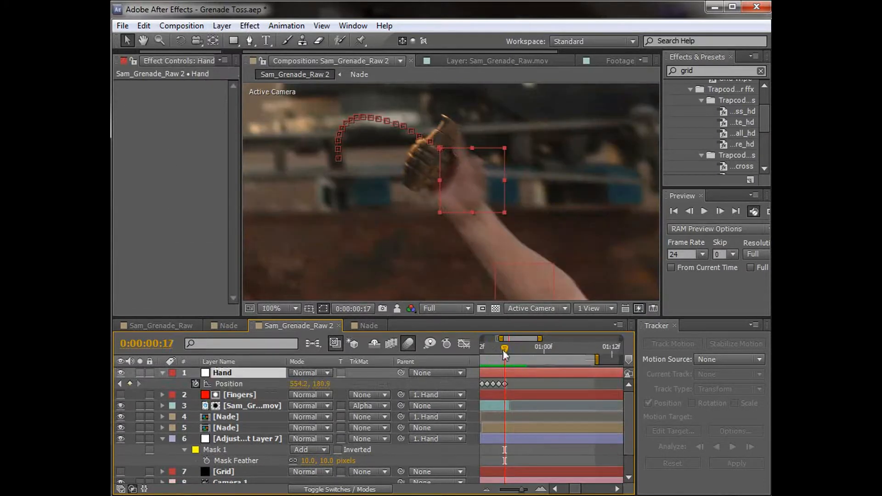
pyautogui.moveTo(504, 353); pyautogui.dragTo(526, 350)
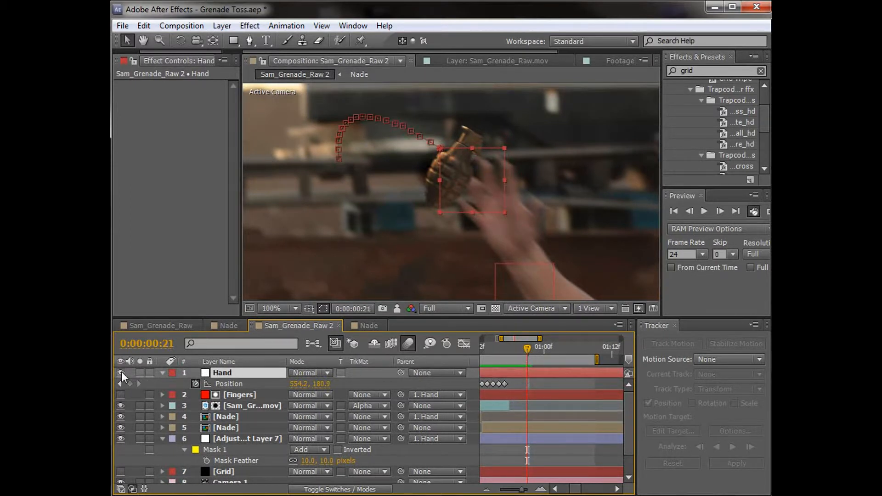
pyautogui.moveTo(527, 357); pyautogui.dragTo(533, 347)
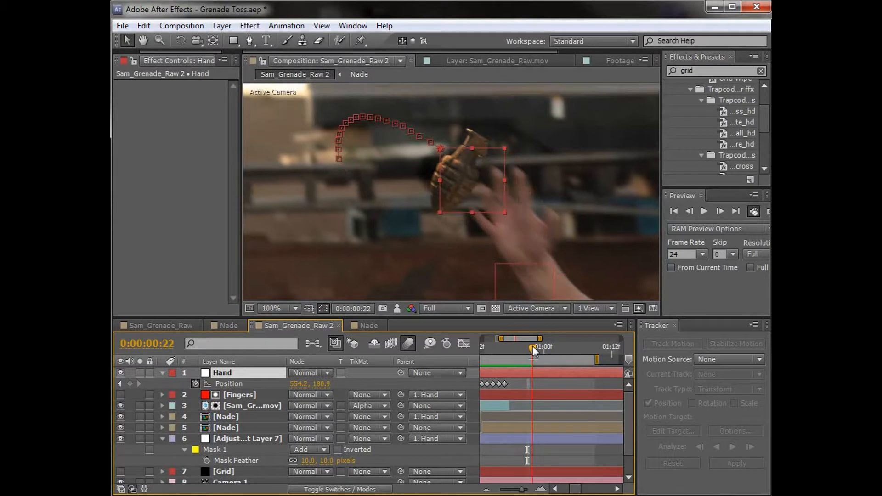
pyautogui.moveTo(464, 186); pyautogui.dragTo(524, 234)
# Keyframe the adjustment layer's mask feather from 10 pixels at 0:00:00:17 to 59 pixels at 0:00:00:22.
pyautogui.moveTo(532, 347)
pyautogui.mouseDown()
pyautogui.moveTo(503, 352)
pyautogui.moveTo(521, 349)
pyautogui.mouseUp()
pyautogui.press('h')
pyautogui.scroll(-2, 521, 405)
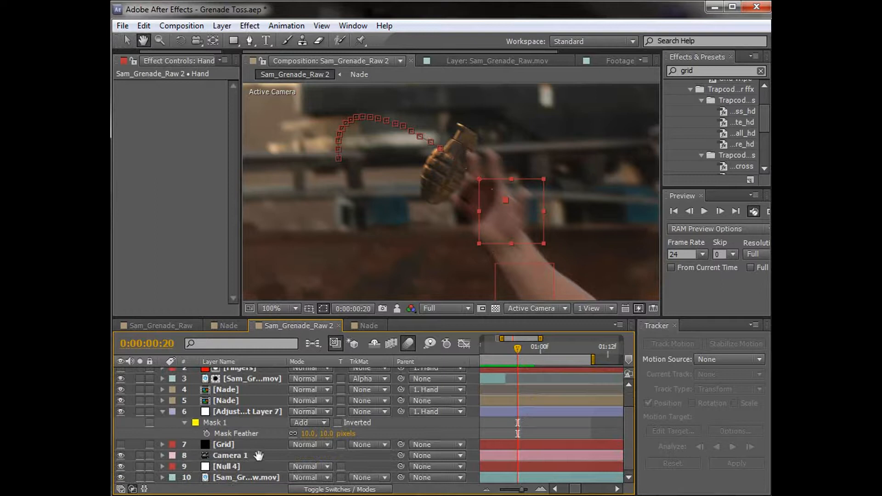
pyautogui.press('v')
pyautogui.click(240, 412)
pyautogui.click(206, 434)
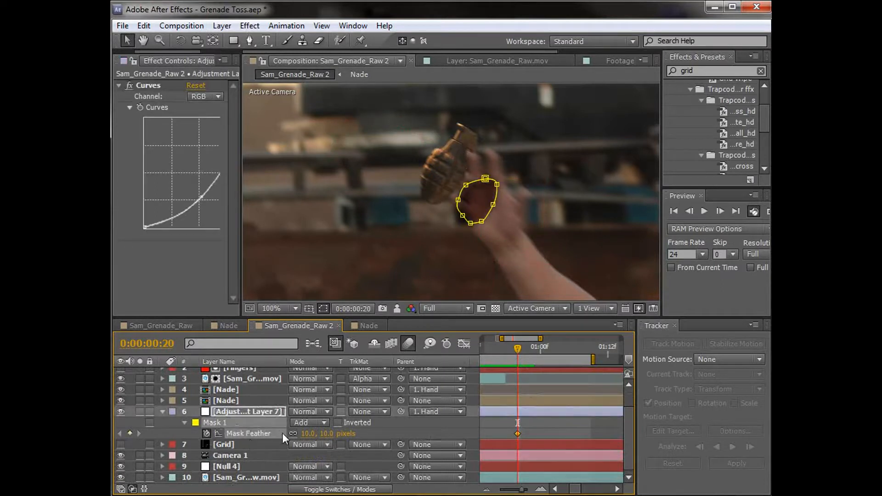
pyautogui.moveTo(517, 434); pyautogui.dragTo(501, 434)
pyautogui.moveTo(518, 348); pyautogui.dragTo(530, 348)
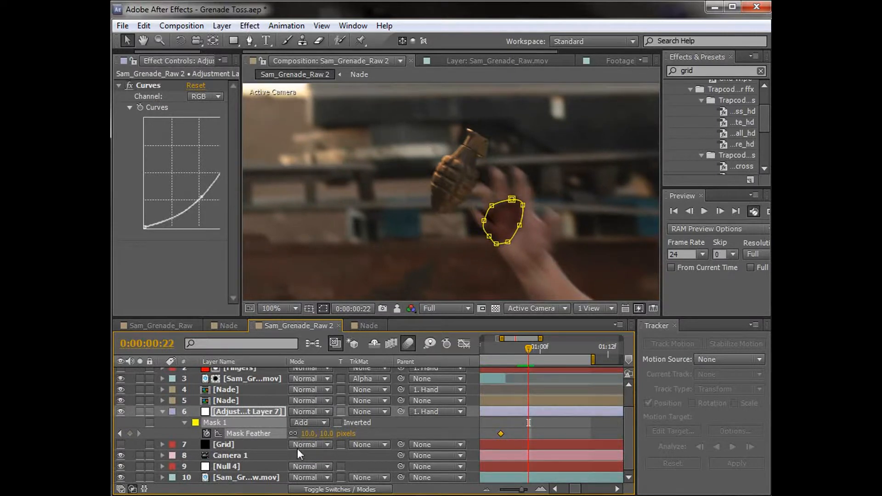
pyautogui.moveTo(340, 430); pyautogui.dragTo(351, 428)
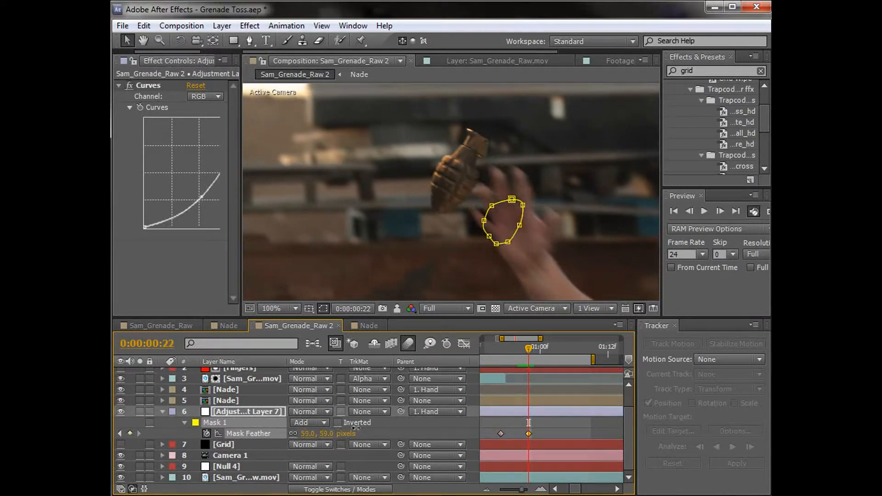
# Move the Hand null at 0:00:00:22 farther down and right over the palm, to about 676.2, 278.9.
pyautogui.moveTo(519, 348); pyautogui.dragTo(495, 348)
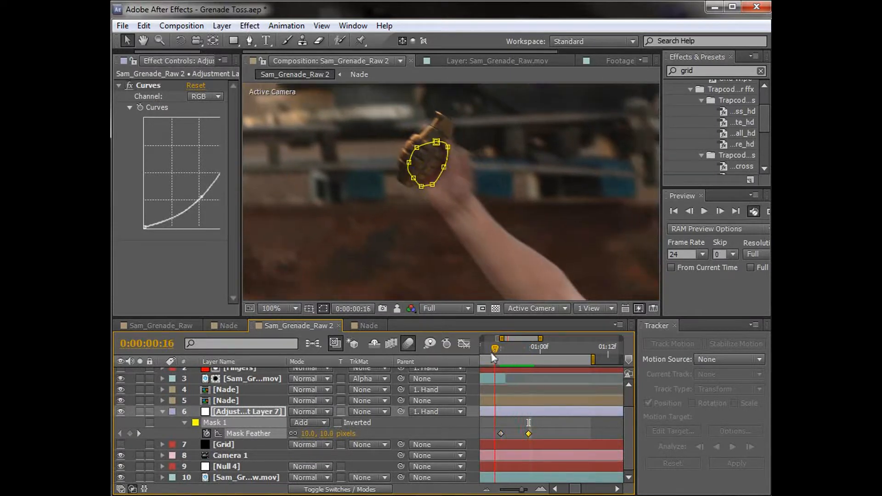
pyautogui.moveTo(494, 348); pyautogui.dragTo(526, 361)
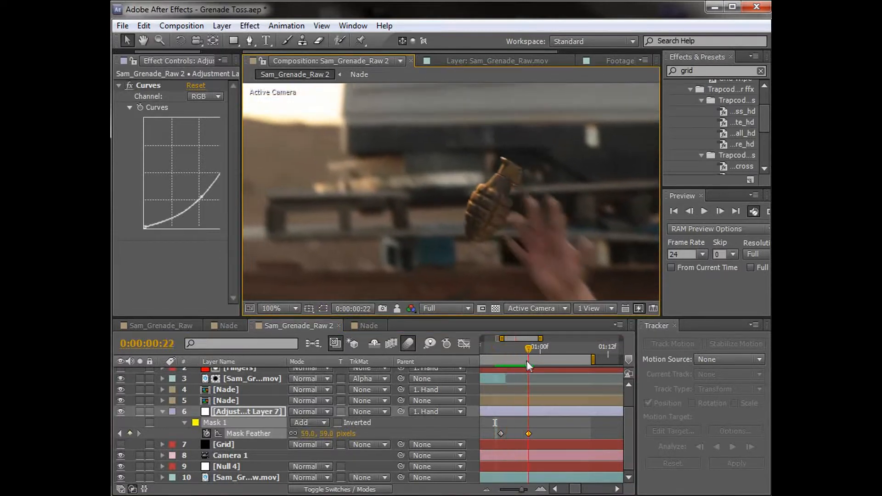
pyautogui.scroll(1, 534, 399)
pyautogui.click(522, 372)
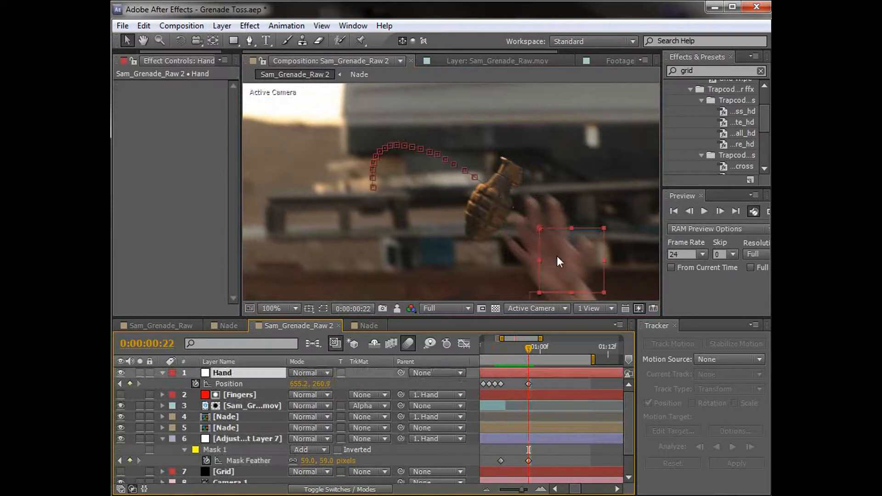
pyautogui.press('-')
# Trim the start of the adjustment layer to 0:00:00:13, where the second Nade layer begins.
pyautogui.click(515, 356)
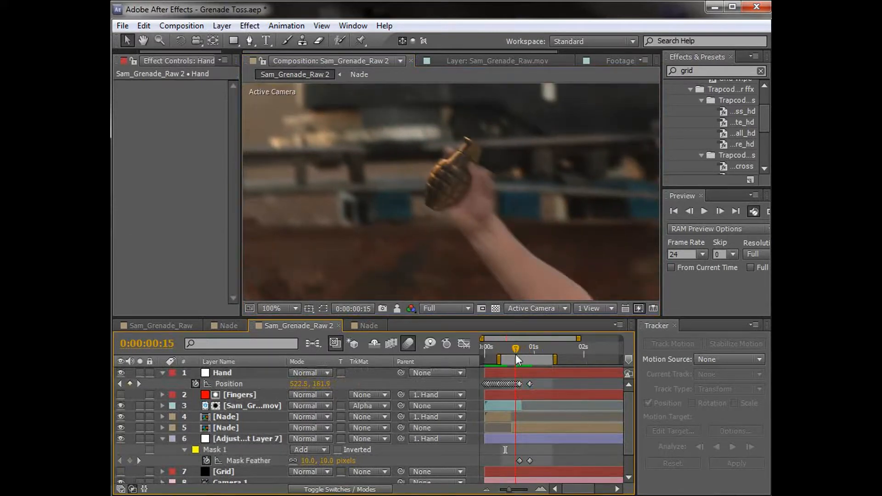
pyautogui.moveTo(515, 356); pyautogui.dragTo(511, 357)
pyautogui.click(514, 440)
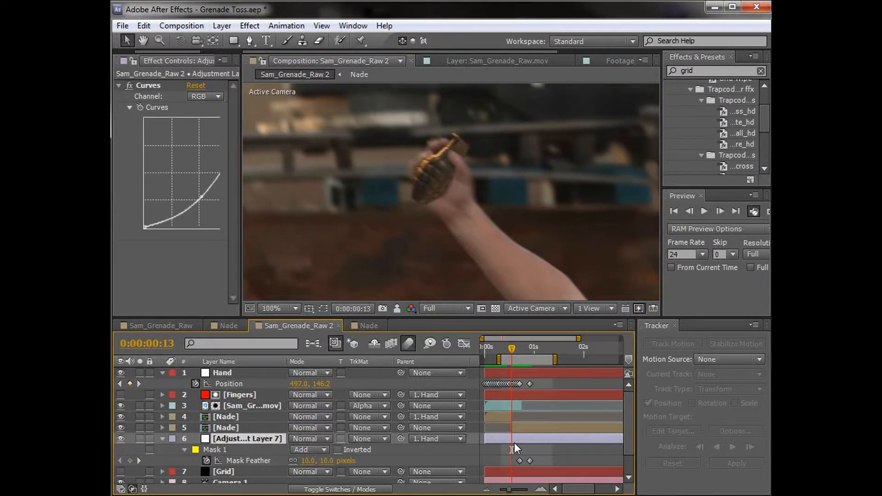
pyautogui.moveTo(483, 439); pyautogui.dragTo(497, 443)
# Widen the effect settings to show the full curve and refine the Curves midpoint at 0:00:00:17.
pyautogui.click(519, 349)
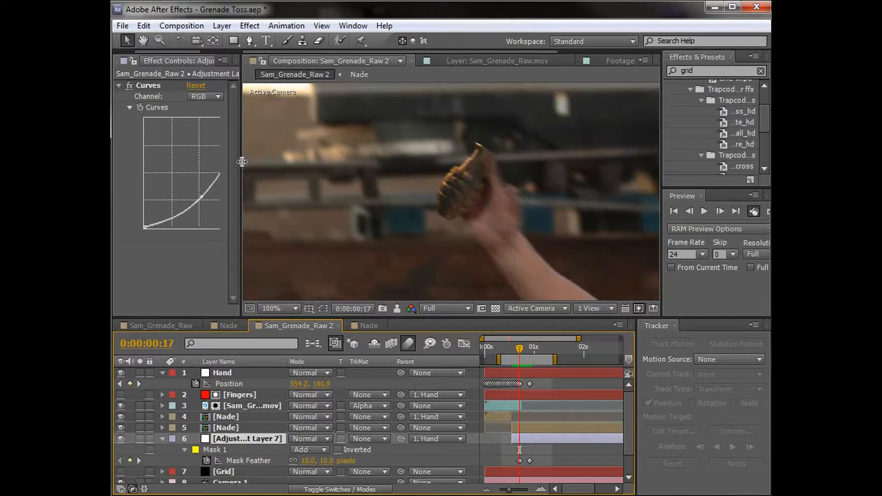
pyautogui.moveTo(243, 162); pyautogui.dragTo(313, 168)
pyautogui.moveTo(206, 194)
pyautogui.mouseDown()
pyautogui.moveTo(195, 187)
pyautogui.moveTo(200, 192)
pyautogui.mouseUp()
# Add a Tint effect to the adjustment layer with Amount to Tint at 10%.
pyautogui.click(249, 25)
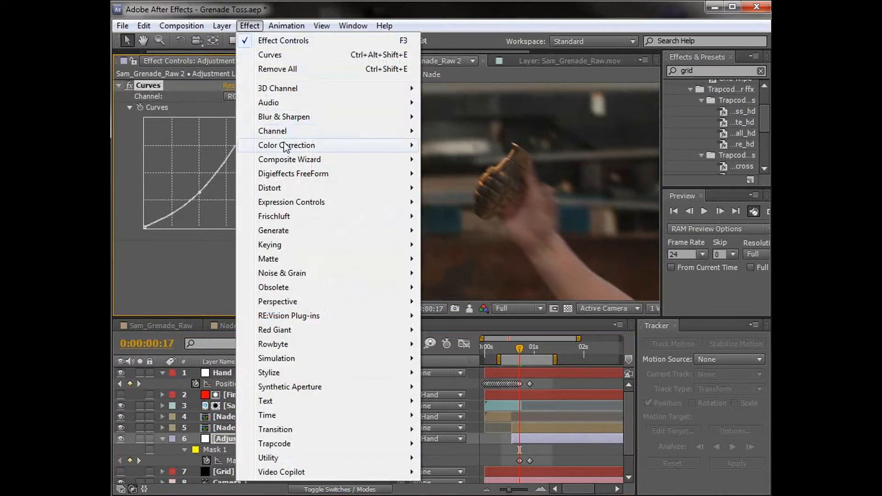
pyautogui.moveTo(286, 145)
pyautogui.press('t')
pyautogui.press('Return')
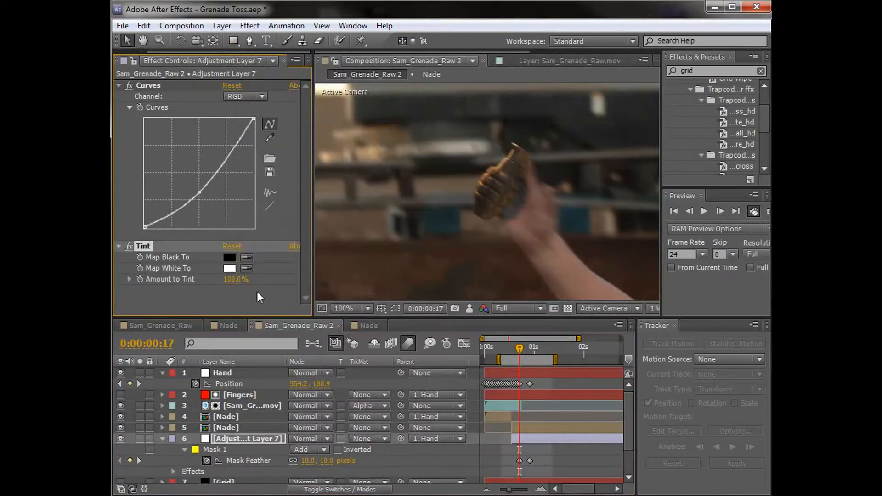
pyautogui.moveTo(234, 279); pyautogui.dragTo(166, 280)
# Set the adjustment layer's mask feather keyframe at 0:00:00:17 to 19 pixels.
pyautogui.press('h')
pyautogui.moveTo(607, 266); pyautogui.dragTo(474, 203)
pyautogui.press('v')
pyautogui.click(327, 461)
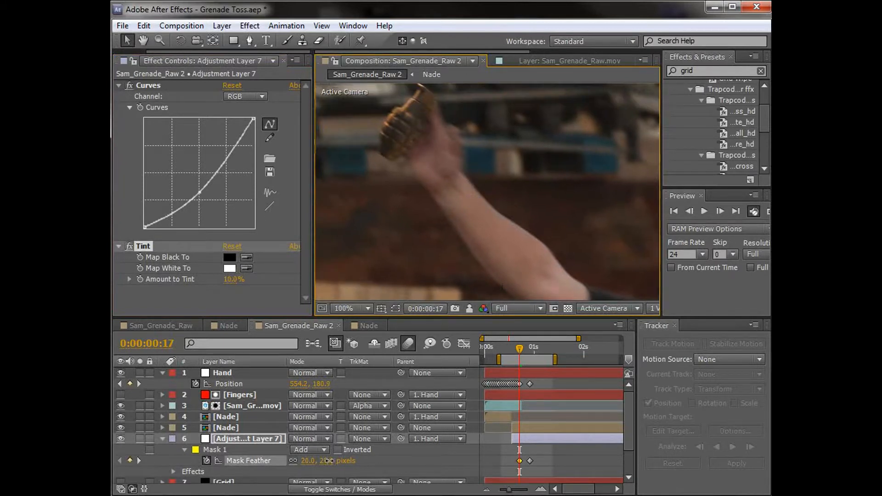
pyautogui.moveTo(328, 461); pyautogui.dragTo(323, 461)
# Keyframe the adjustment layer's opacity from 100% at 0:00:00:15 to 0% at 0:00:00:23.
pyautogui.moveTo(520, 348)
pyautogui.mouseDown()
pyautogui.moveTo(533, 354)
pyautogui.moveTo(522, 354)
pyautogui.mouseUp()
pyautogui.scroll(-1, 184, 471)
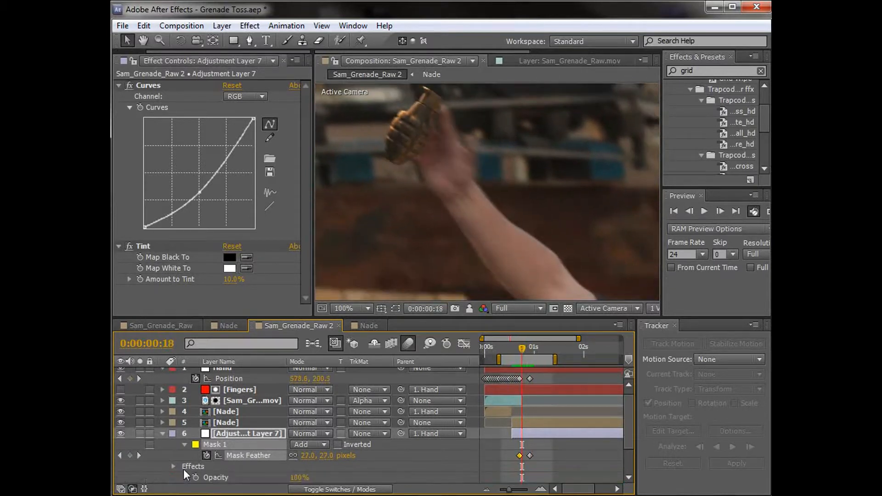
pyautogui.scroll(-3, 200, 478)
pyautogui.click(195, 445)
pyautogui.moveTo(522, 444); pyautogui.dragTo(515, 445)
pyautogui.click(532, 354)
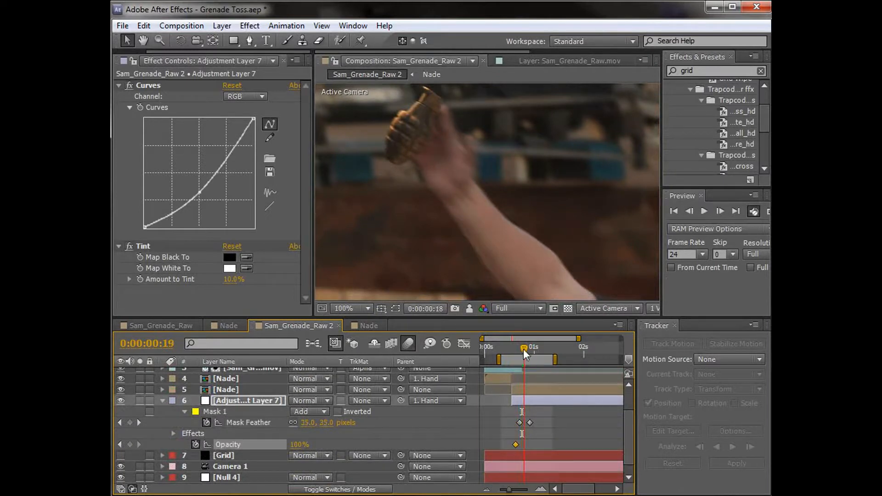
pyautogui.moveTo(299, 444); pyautogui.dragTo(275, 444)
# Shift the Hand null slightly up and left at 0:00:00:22 to fit the shadow to the palm.
pyautogui.scroll(3, 539, 420)
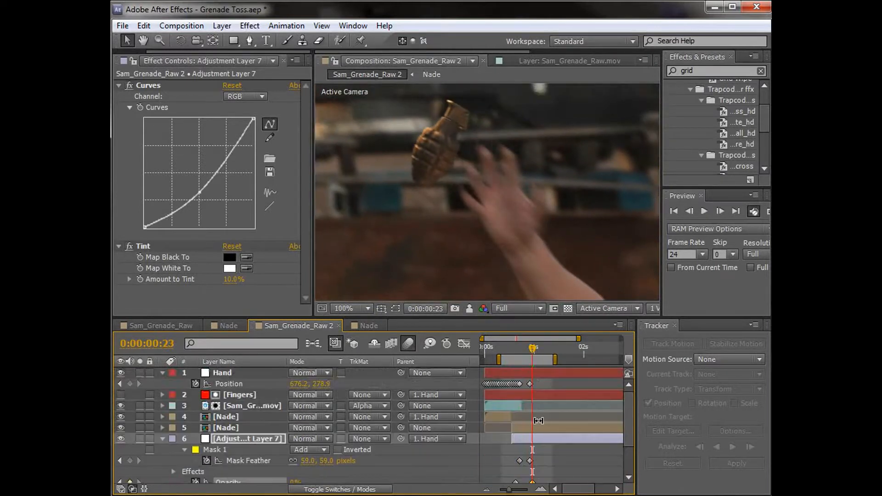
pyautogui.moveTo(533, 353); pyautogui.dragTo(529, 352)
pyautogui.click(529, 351)
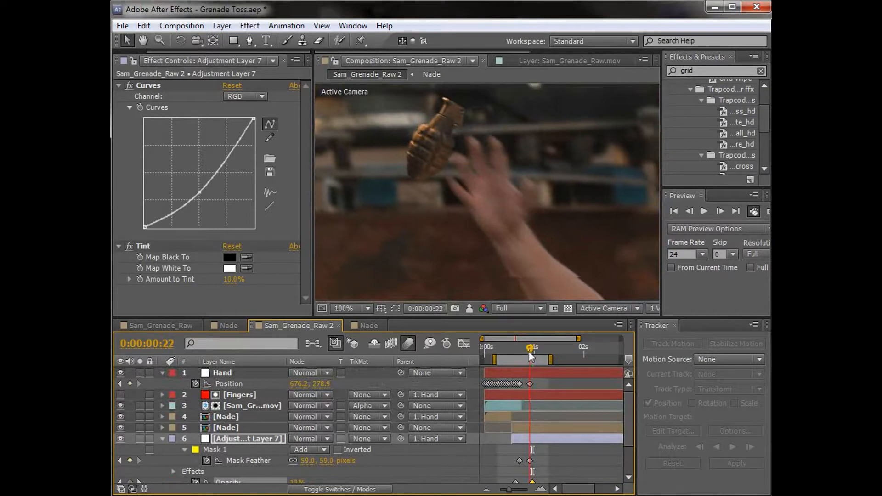
pyautogui.click(450, 184)
pyautogui.click(539, 244)
pyautogui.moveTo(528, 226); pyautogui.dragTo(509, 211)
# Review the grenade and hand composite from 0:00:00:15 back to 0:00:00:08.
pyautogui.moveTo(528, 351); pyautogui.dragTo(515, 352)
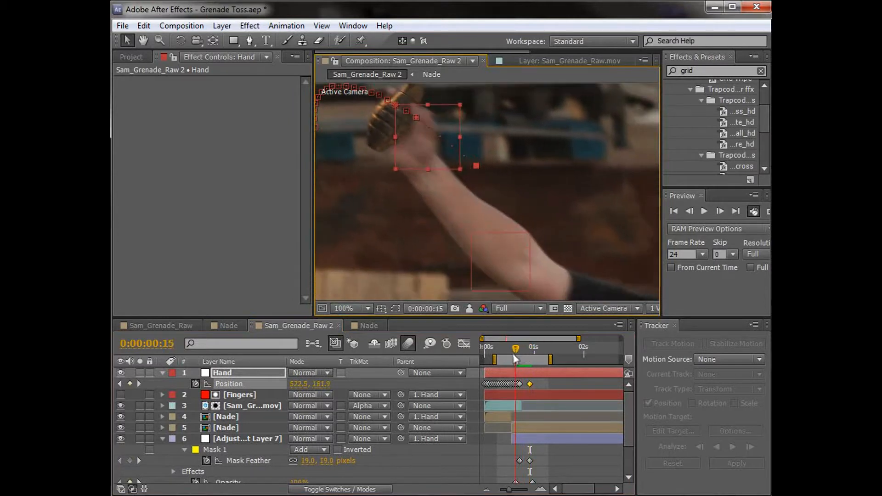
pyautogui.click(553, 384)
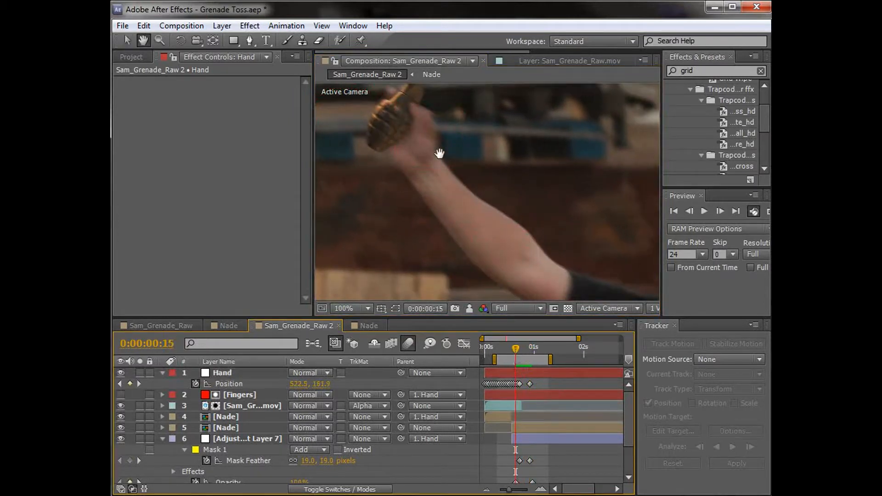
pyautogui.moveTo(441, 150); pyautogui.dragTo(440, 291)
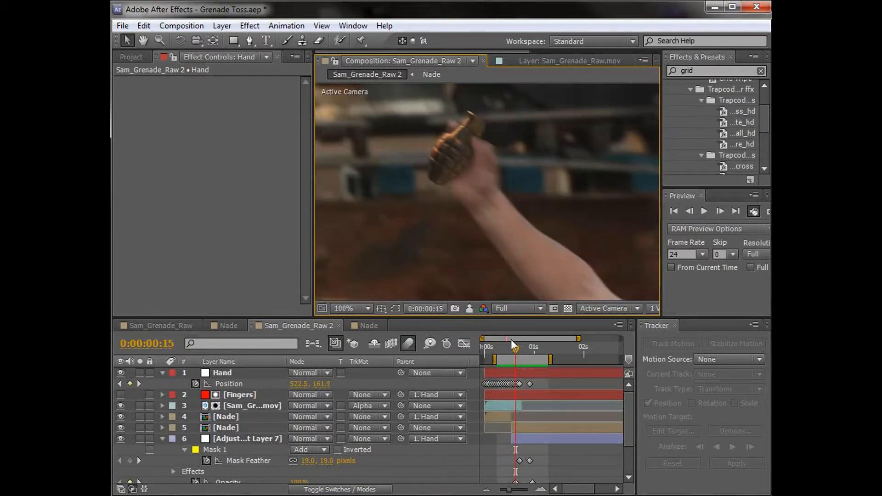
pyautogui.moveTo(511, 348)
pyautogui.mouseDown()
pyautogui.moveTo(522, 348)
pyautogui.moveTo(500, 349)
pyautogui.mouseUp()
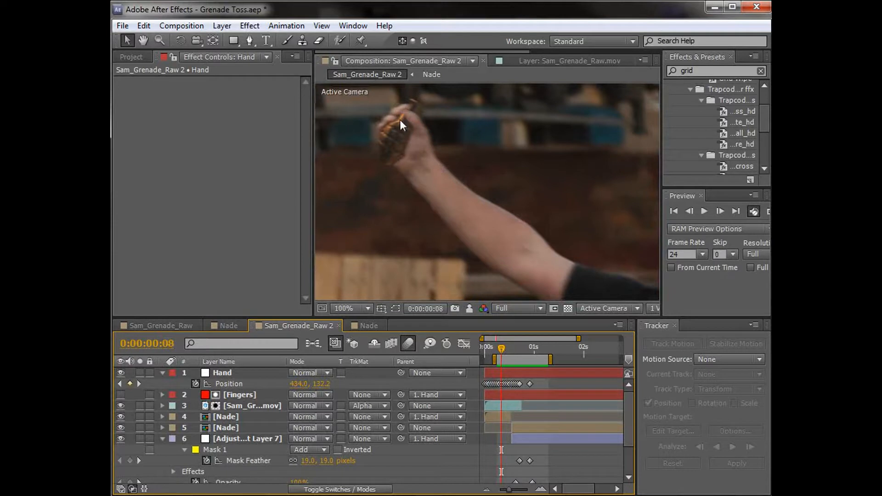
# Collapse the expanded properties of every layer in the Sam_Grenade_Raw 2 timeline.
pyautogui.press('space')
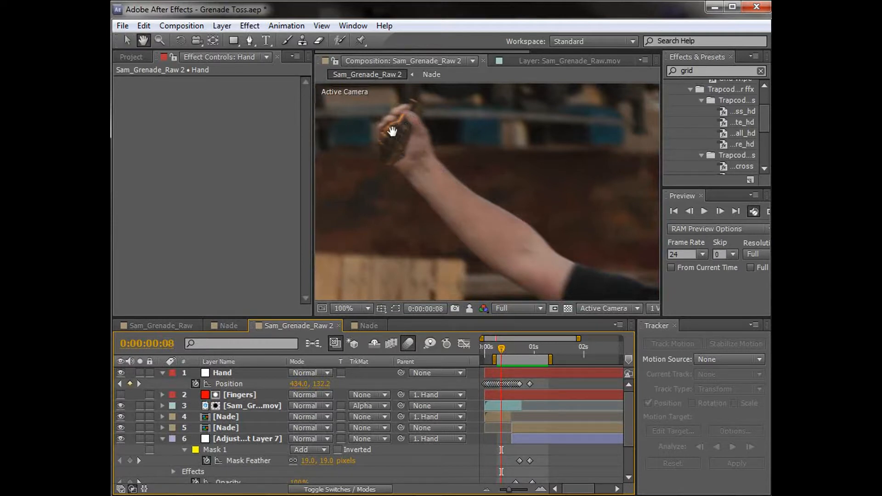
pyautogui.scroll(1, 393, 125)
pyautogui.moveTo(387, 126); pyautogui.dragTo(563, 254)
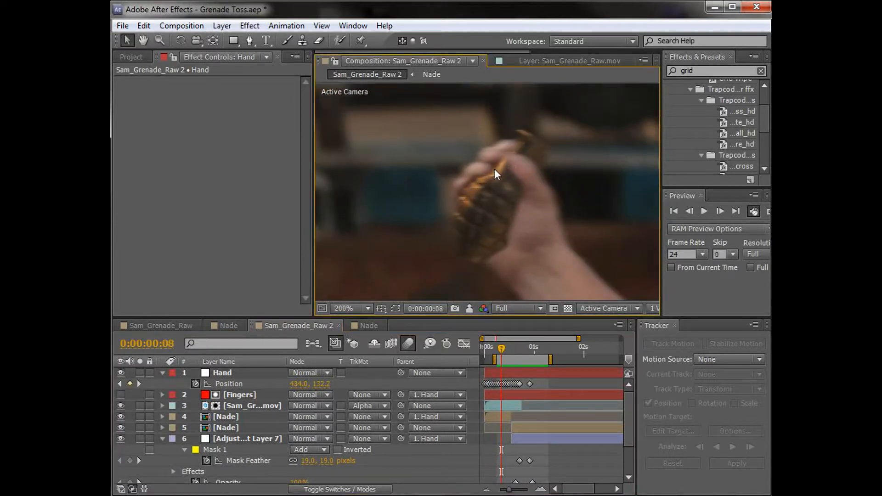
pyautogui.click(225, 436)
pyautogui.hotkey('ctrl', 'a')
pyautogui.click(161, 440)
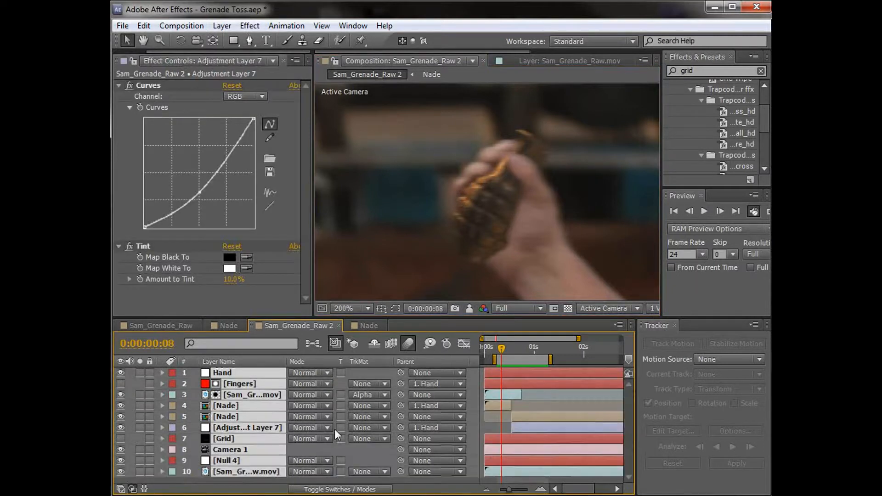
# Preview the grenade release in Sam_Grenade_Raw 2 with the actor's arm and face in view.
pyautogui.press('space')
pyautogui.scroll(-3, 488, 221)
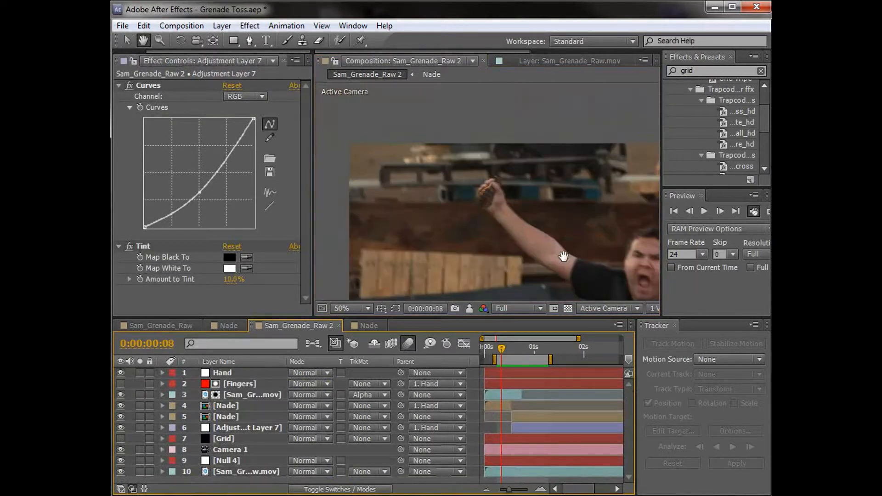
pyautogui.moveTo(490, 212); pyautogui.dragTo(487, 206)
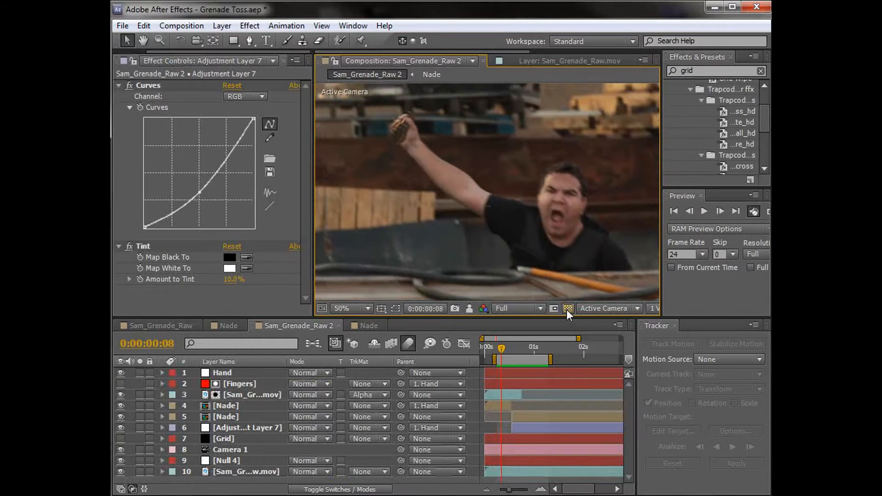
pyautogui.press('KP_0')
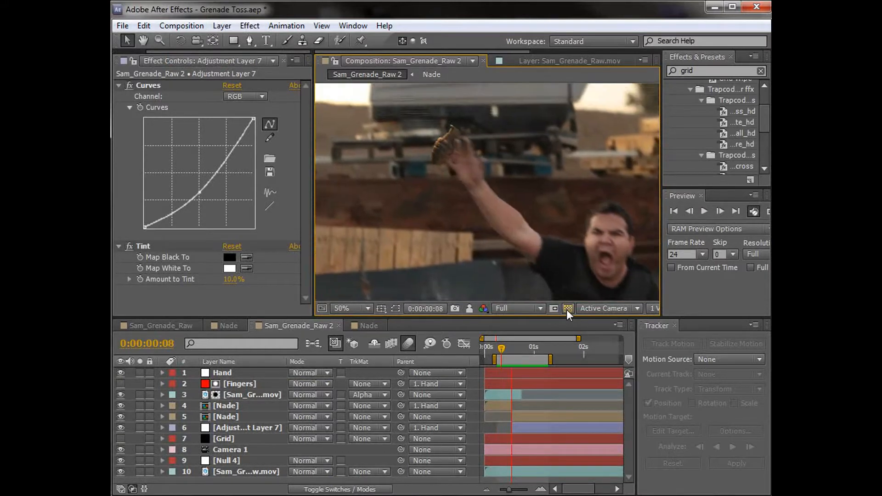
pyautogui.press('KP_5')
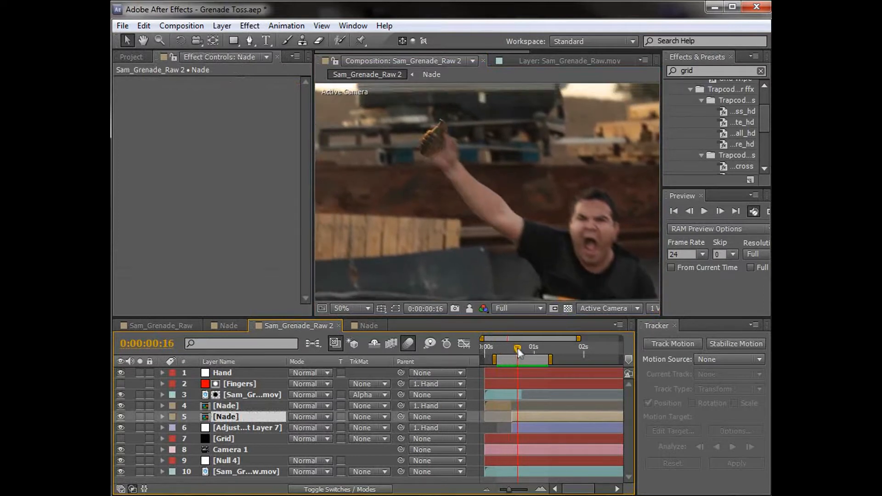
# Extend the end of the Sam_Grenade_Raw 2 work area to about 3.6 seconds and go to 0:00:01:13.
pyautogui.press('-')
pyautogui.moveTo(511, 345); pyautogui.dragTo(520, 362)
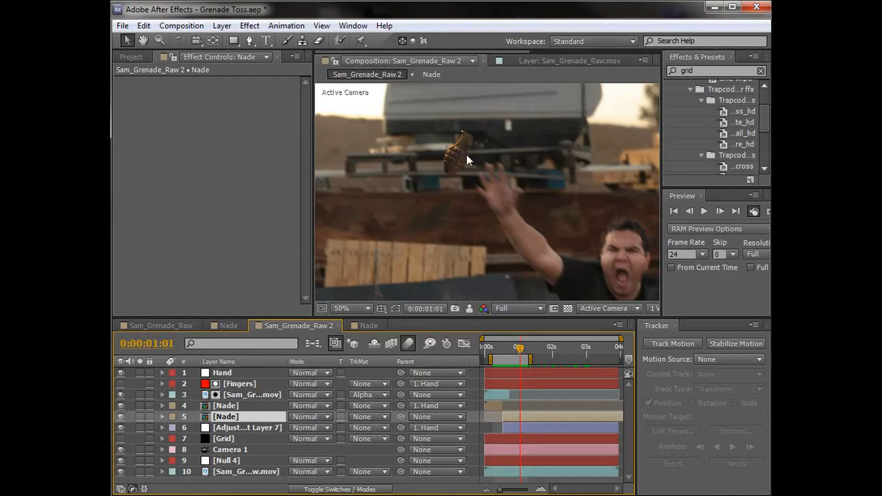
pyautogui.moveTo(496, 374); pyautogui.dragTo(486, 375)
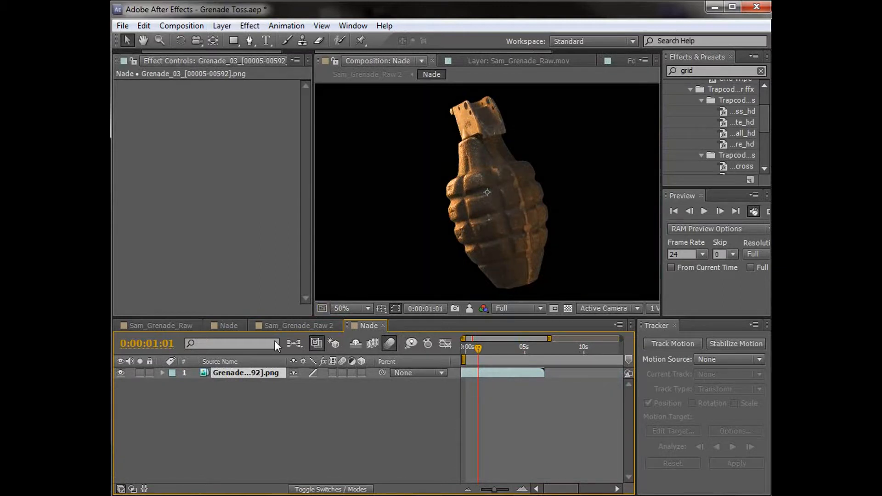
pyautogui.hotkey('shift', ',')
pyautogui.moveTo(517, 349); pyautogui.dragTo(537, 353)
pyautogui.scroll(-2, 466, 215)
pyautogui.press('n')
pyautogui.scroll(2, 529, 237)
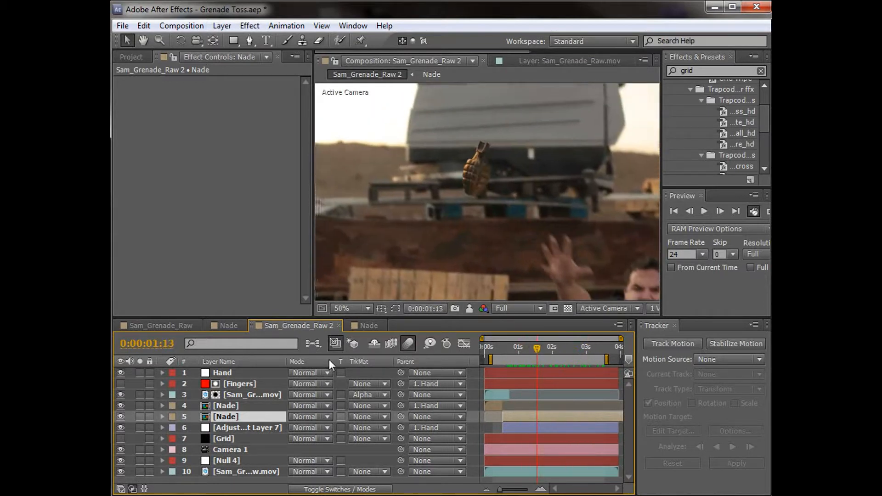
# Add an adjustment layer above the grenade in the Nade composition and apply a Curves effect to it.
pyautogui.click(365, 324)
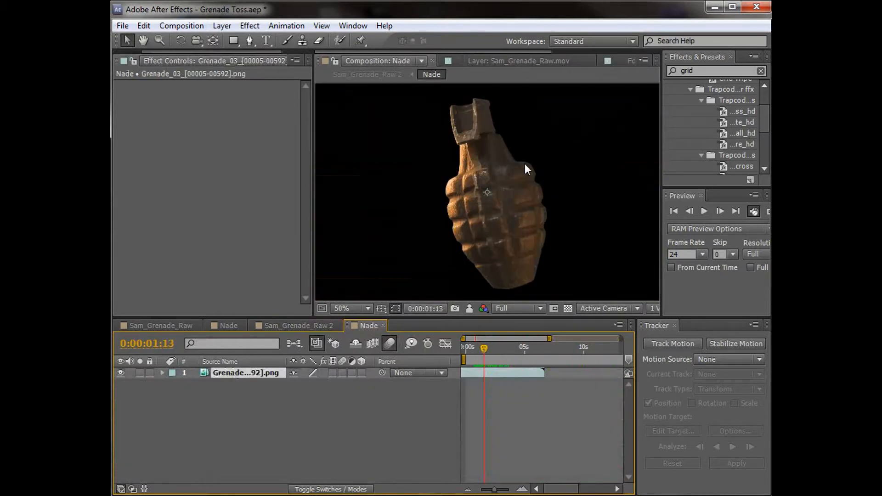
pyautogui.click(222, 26)
pyautogui.moveTo(276, 40)
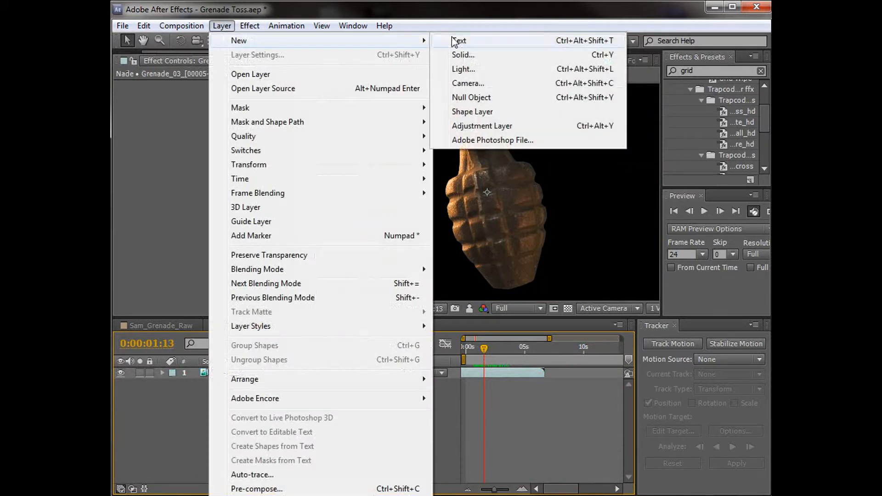
pyautogui.click(462, 125)
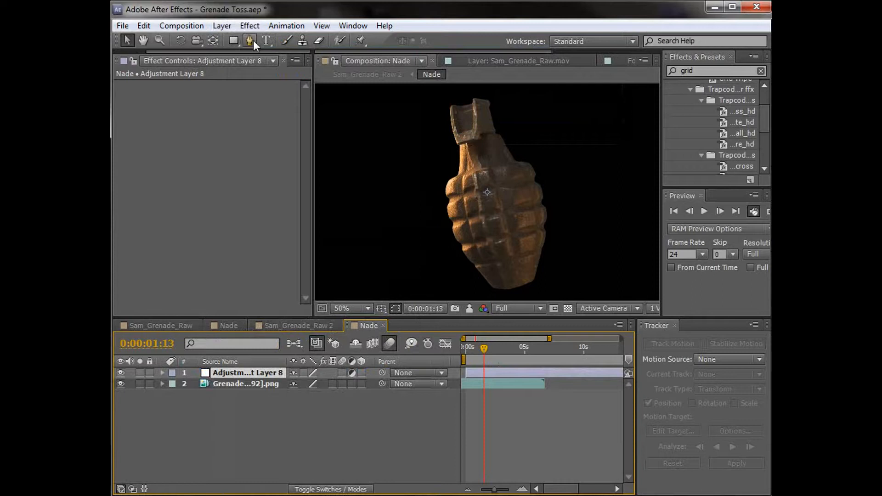
pyautogui.click(251, 26)
pyautogui.moveTo(284, 144)
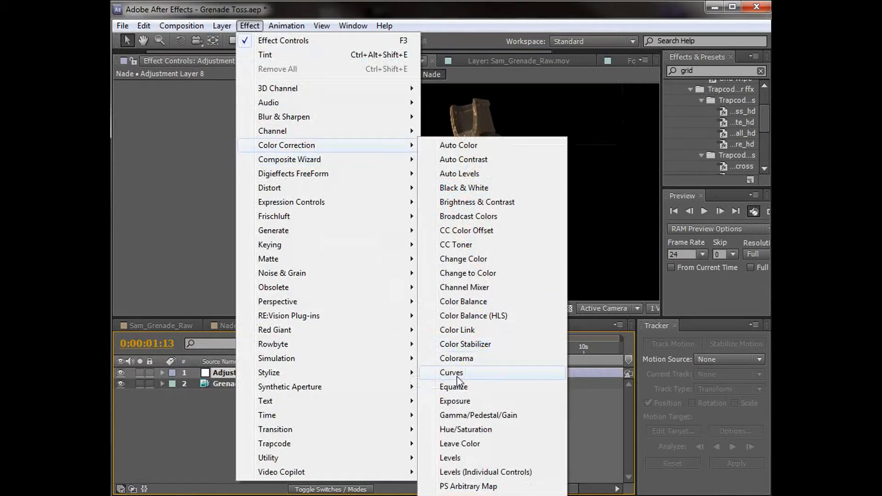
pyautogui.click(502, 371)
# Keyframe the adjustment layer's unaltered Curves at 0:00:00:21 in the Nade composition, where the grenade leaves the hand.
pyautogui.click(298, 325)
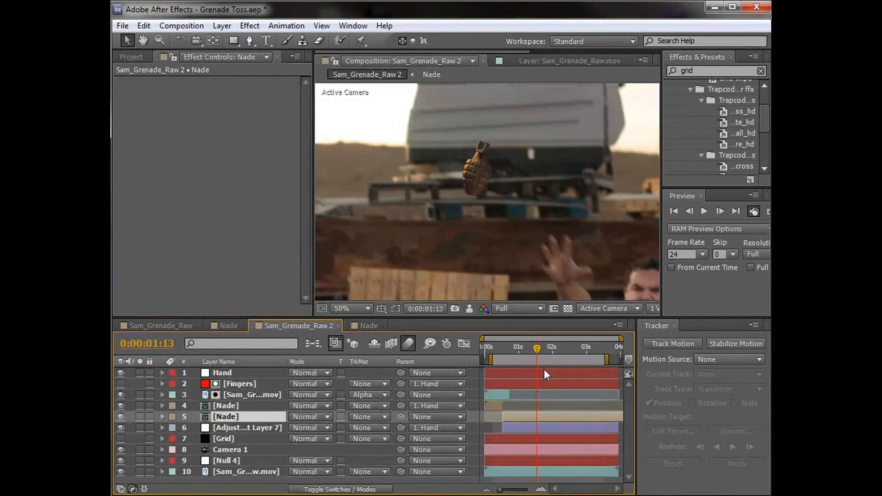
pyautogui.moveTo(527, 348)
pyautogui.mouseDown()
pyautogui.moveTo(507, 349)
pyautogui.moveTo(516, 355)
pyautogui.mouseUp()
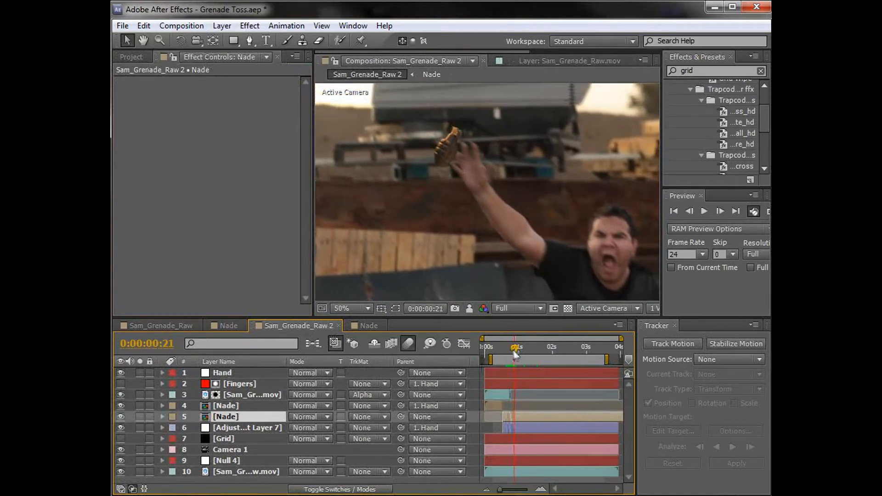
pyautogui.click(360, 323)
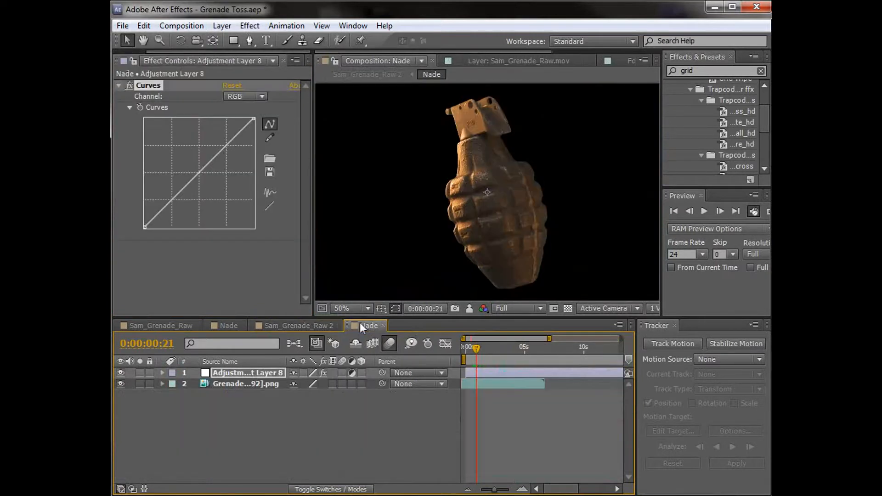
pyautogui.click(140, 108)
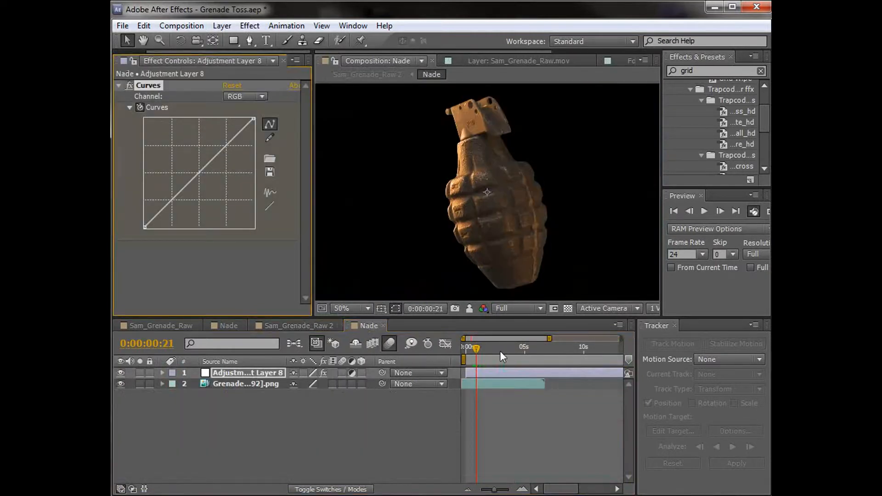
# Darken the grenade at 0:00:00:14 by lowering the Curves white point to about half, and check the transition in Sam_Grenade_Raw 2.
pyautogui.click(507, 417)
pyautogui.press('=')
pyautogui.press('=')
pyautogui.moveTo(508, 349); pyautogui.dragTo(494, 348)
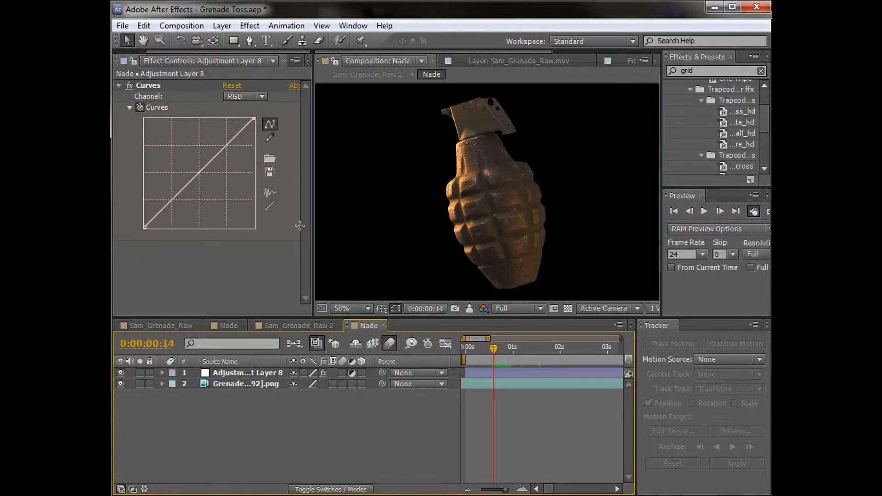
pyautogui.click(199, 179)
pyautogui.moveTo(253, 118); pyautogui.dragTo(259, 171)
pyautogui.moveTo(199, 180); pyautogui.dragTo(203, 187)
pyautogui.click(179, 203)
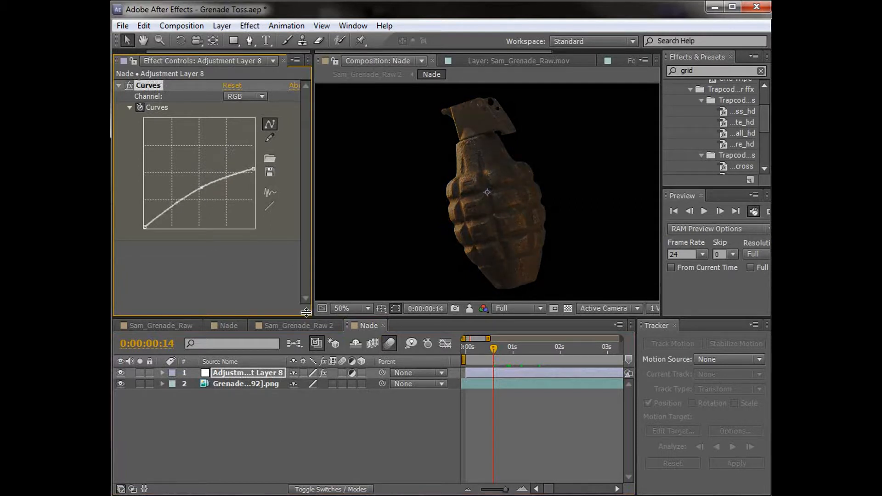
pyautogui.click(330, 326)
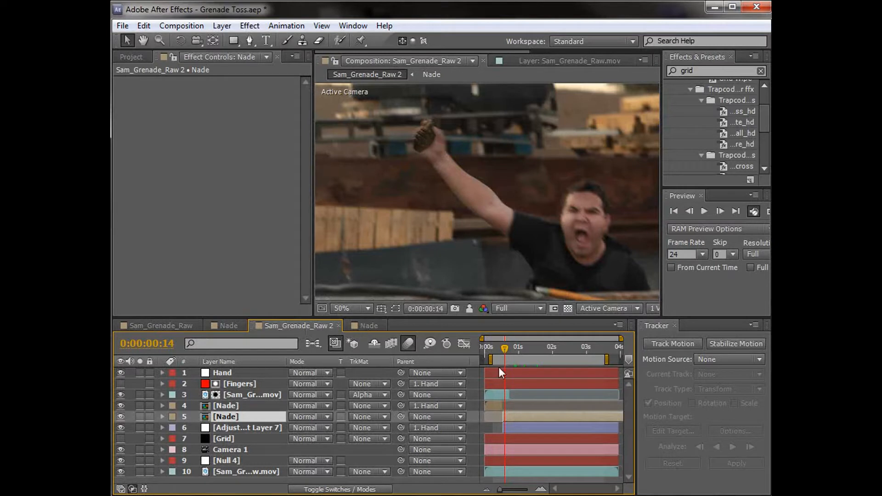
pyautogui.moveTo(509, 349)
pyautogui.mouseDown()
pyautogui.moveTo(521, 360)
pyautogui.moveTo(573, 366)
pyautogui.moveTo(514, 369)
pyautogui.moveTo(551, 382)
pyautogui.moveTo(558, 363)
pyautogui.moveTo(525, 349)
pyautogui.mouseUp()
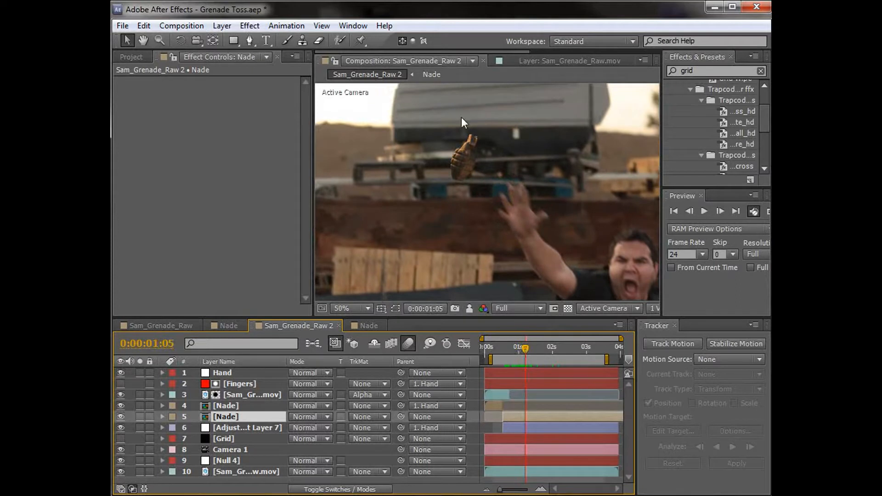
pyautogui.click(250, 26)
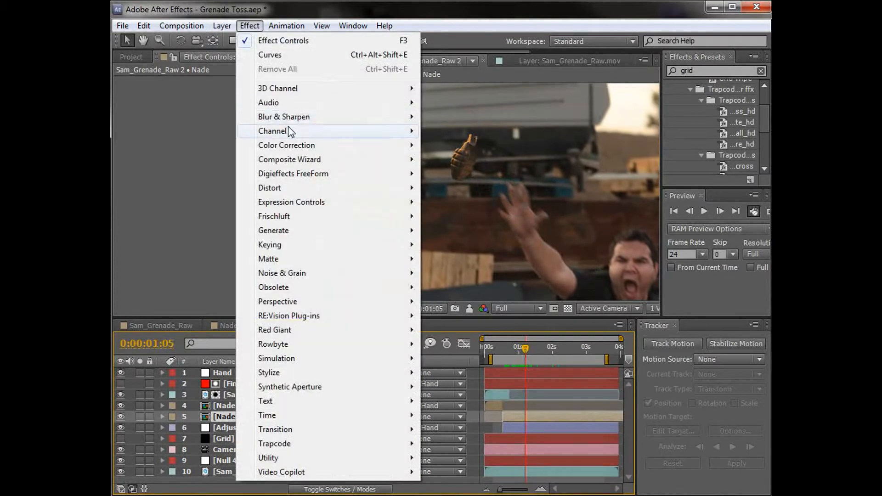
pyautogui.moveTo(321, 145)
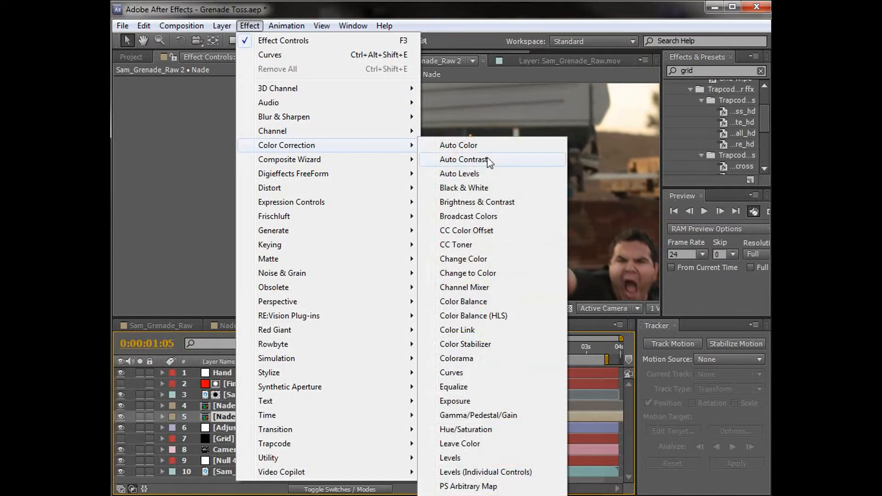
pyautogui.click(377, 1)
# Apply a second Curves effect to the Nade adjustment layer and slightly lower its red channel midtones.
pyautogui.click(364, 327)
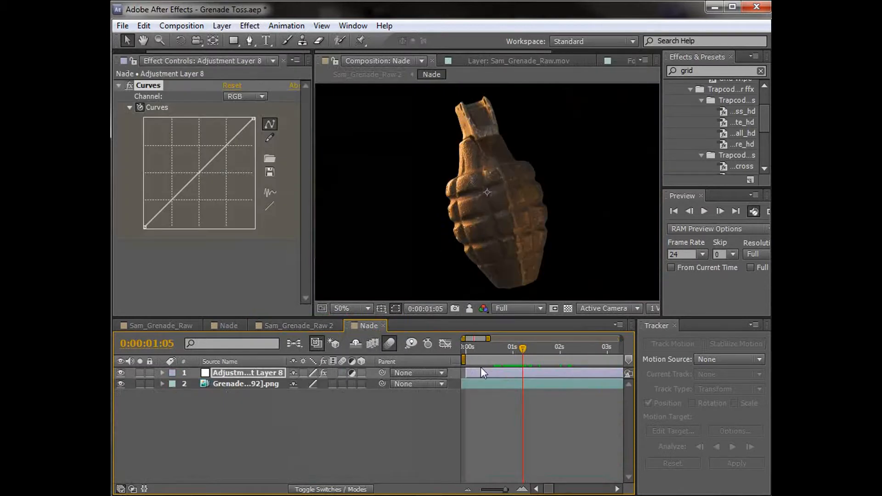
pyautogui.click(250, 26)
pyautogui.moveTo(298, 145)
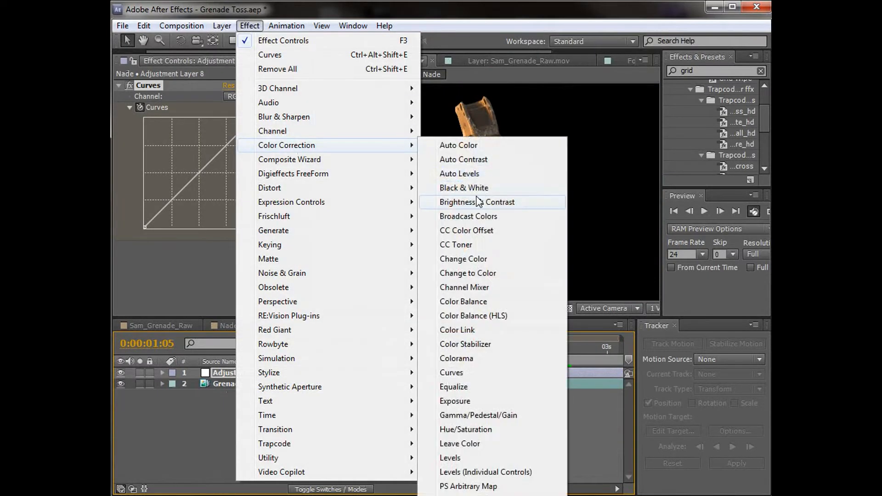
pyautogui.click(458, 372)
pyautogui.click(244, 171)
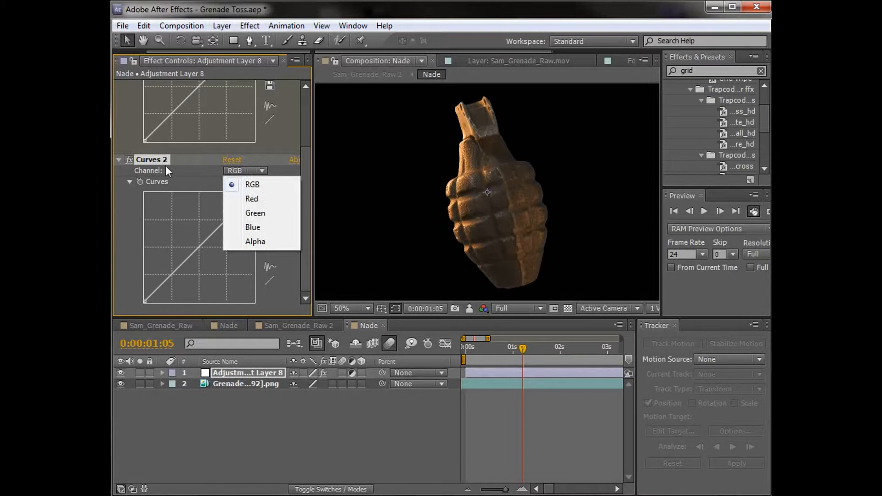
pyautogui.click(253, 200)
pyautogui.moveTo(199, 252); pyautogui.dragTo(200, 256)
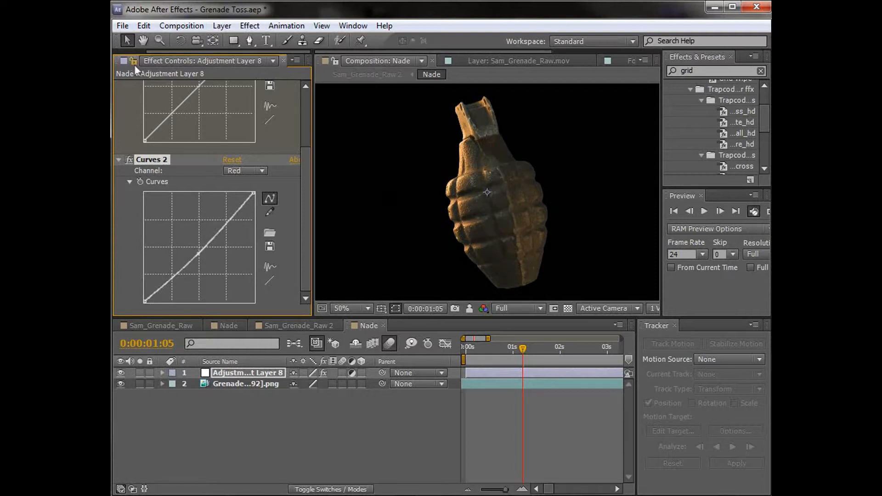
# Refine the second Curves against the Sam_Grenade_Raw 2 scene, readjusting red, lowering the RGB white point and slightly lifting the shadows.
pyautogui.click(298, 326)
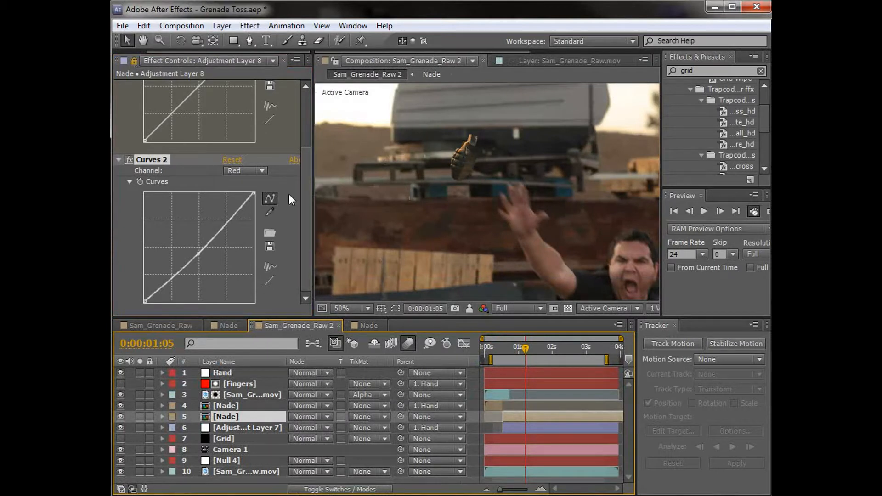
pyautogui.moveTo(203, 254)
pyautogui.mouseDown()
pyautogui.moveTo(189, 245)
pyautogui.moveTo(199, 255)
pyautogui.moveTo(201, 248)
pyautogui.mouseUp()
pyautogui.click(245, 170)
pyautogui.click(248, 178)
pyautogui.moveTo(253, 193); pyautogui.dragTo(255, 206)
pyautogui.click(193, 259)
pyautogui.click(171, 275)
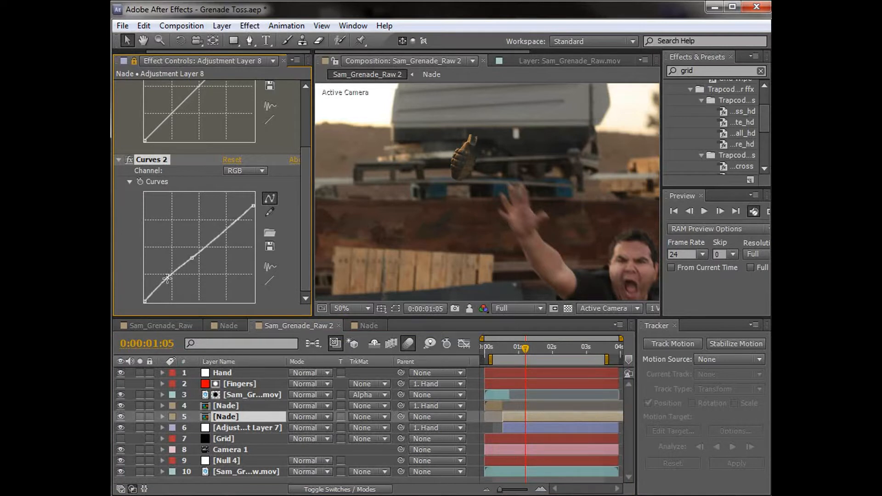
# Apply a Tint effect to the Nade composition's adjustment layer at 0:00:01:00.
pyautogui.moveTo(546, 347); pyautogui.dragTo(517, 348)
pyautogui.click(363, 326)
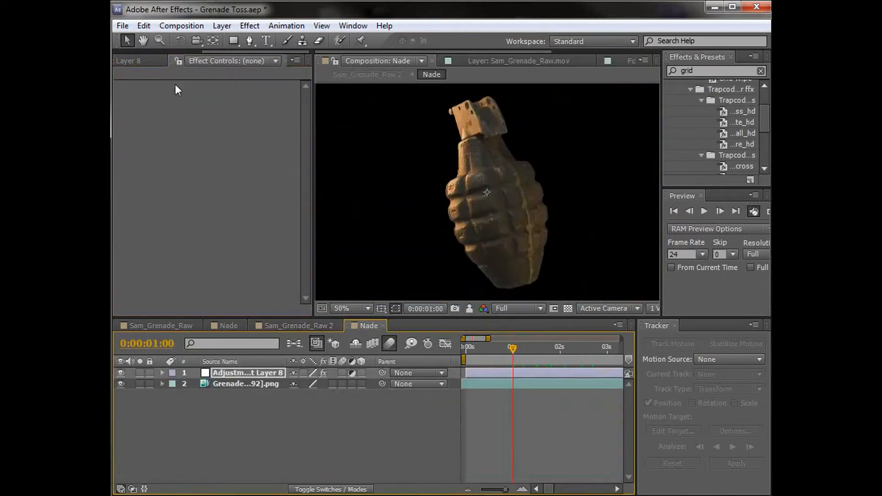
pyautogui.click(223, 62)
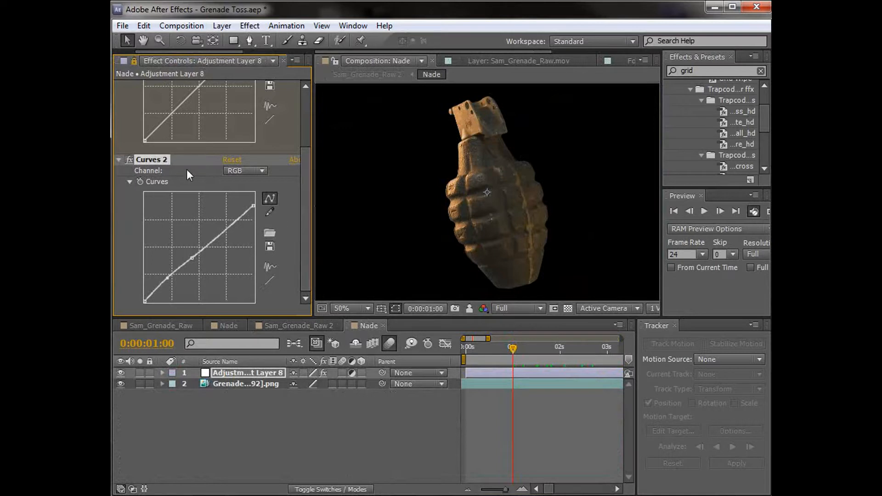
pyautogui.click(243, 27)
pyautogui.moveTo(292, 145)
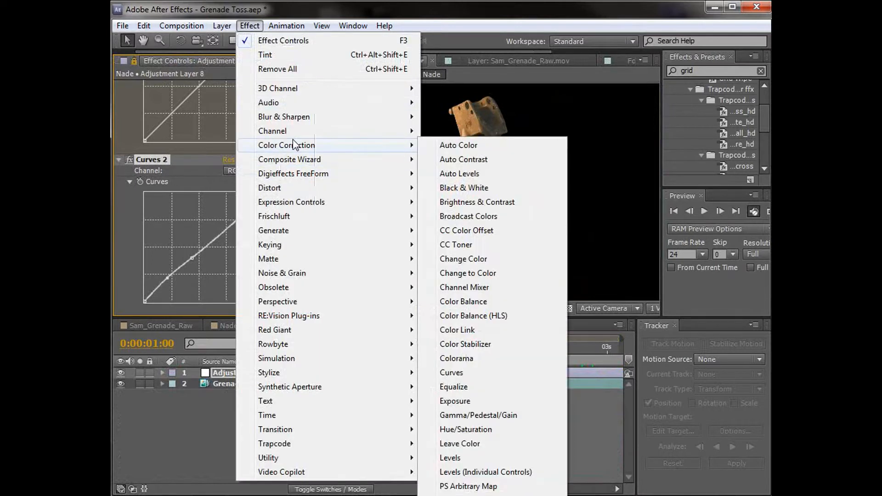
pyautogui.click(448, 495)
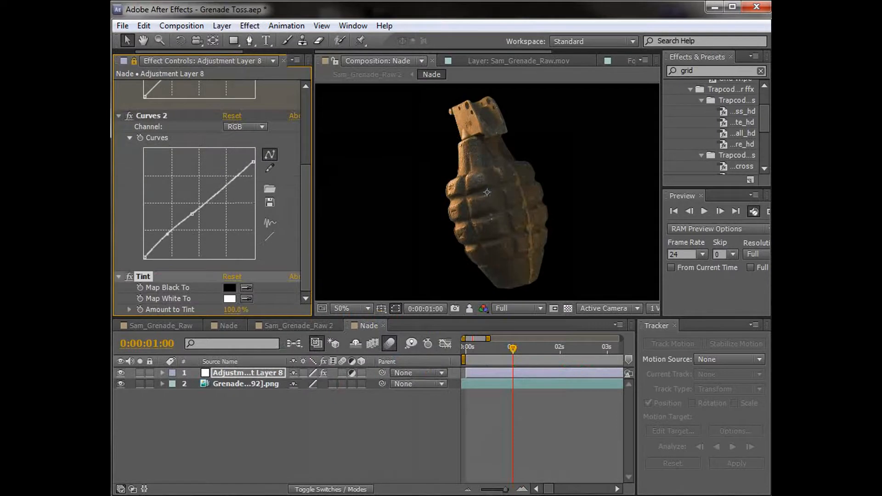
# Set the amount to tint to 42% while judging the grenade's color in Sam_Grenade_Raw 2.
pyautogui.moveTo(235, 313); pyautogui.dragTo(126, 318)
pyautogui.click(301, 326)
pyautogui.moveTo(229, 315)
pyautogui.mouseDown()
pyautogui.moveTo(242, 309)
pyautogui.moveTo(236, 313)
pyautogui.mouseUp()
pyautogui.click(252, 309)
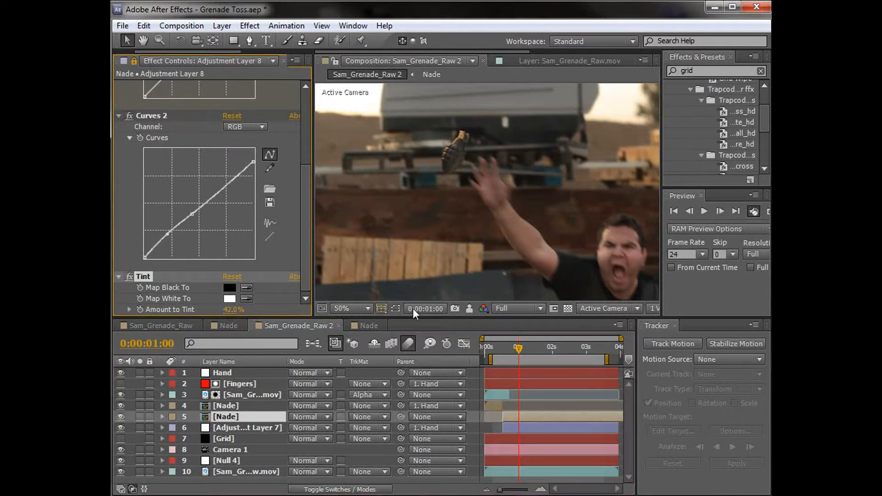
# Set the amount to tint to 36% while checking the grenade along the toss, and unlock the effect controls.
pyautogui.click(532, 350)
pyautogui.moveTo(540, 350); pyautogui.dragTo(580, 350)
pyautogui.moveTo(234, 310); pyautogui.dragTo(227, 309)
pyautogui.moveTo(551, 350)
pyautogui.mouseDown()
pyautogui.moveTo(521, 357)
pyautogui.moveTo(547, 352)
pyautogui.mouseUp()
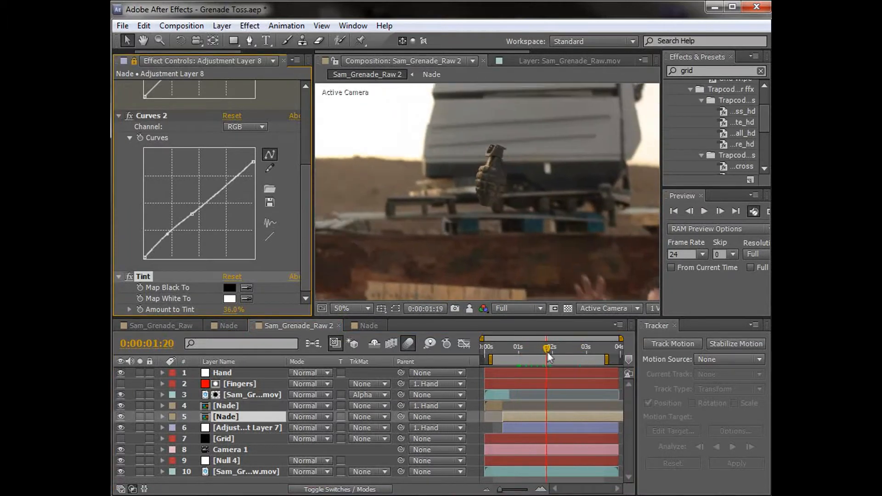
pyautogui.click(133, 61)
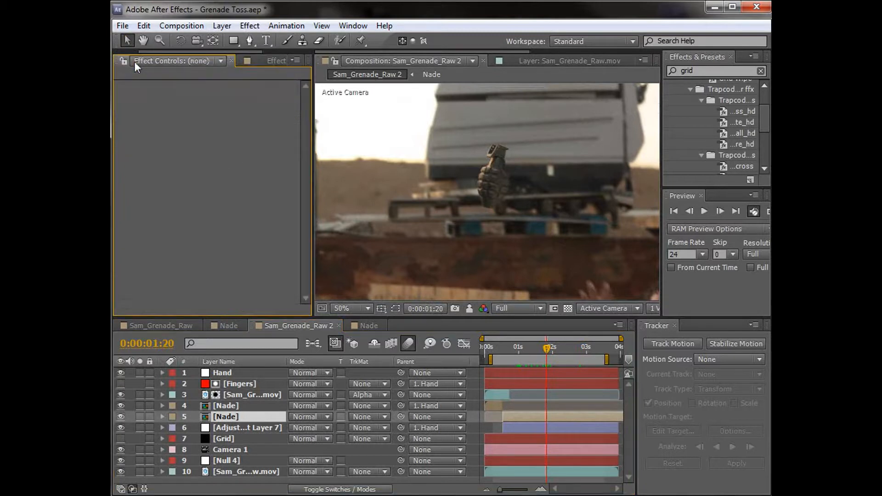
# Apply Box Blur to the background Sam_Grenade_Raw.mov layer with the playhead at 0:00:02:05.
pyautogui.scroll(-2, 502, 170)
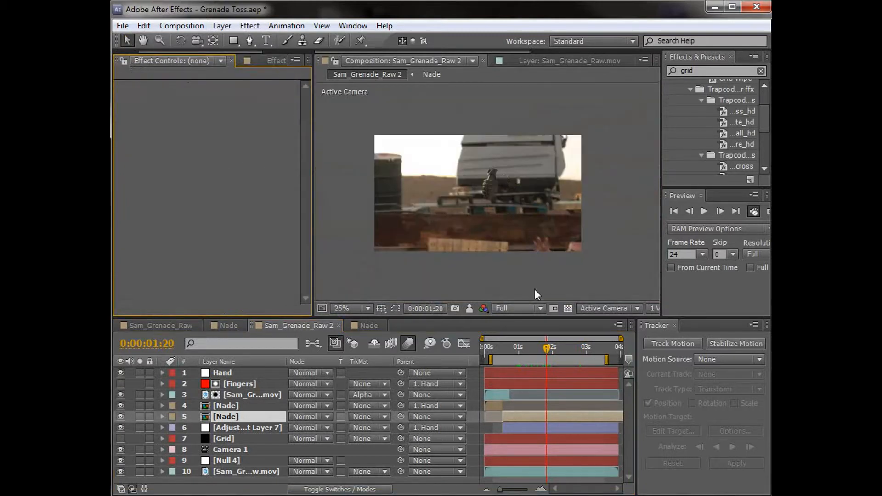
pyautogui.moveTo(318, 198); pyautogui.dragTo(232, 198)
pyautogui.press('h')
pyautogui.scroll(2, 422, 215)
pyautogui.moveTo(446, 208); pyautogui.dragTo(456, 209)
pyautogui.press('v')
pyautogui.moveTo(501, 346); pyautogui.dragTo(571, 364)
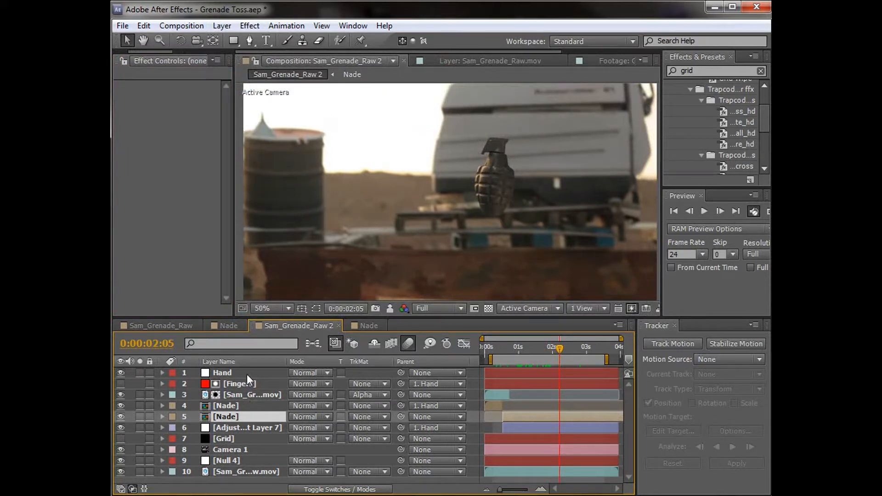
pyautogui.click(222, 26)
pyautogui.click(221, 25)
pyautogui.click(240, 472)
pyautogui.click(250, 25)
pyautogui.moveTo(294, 117)
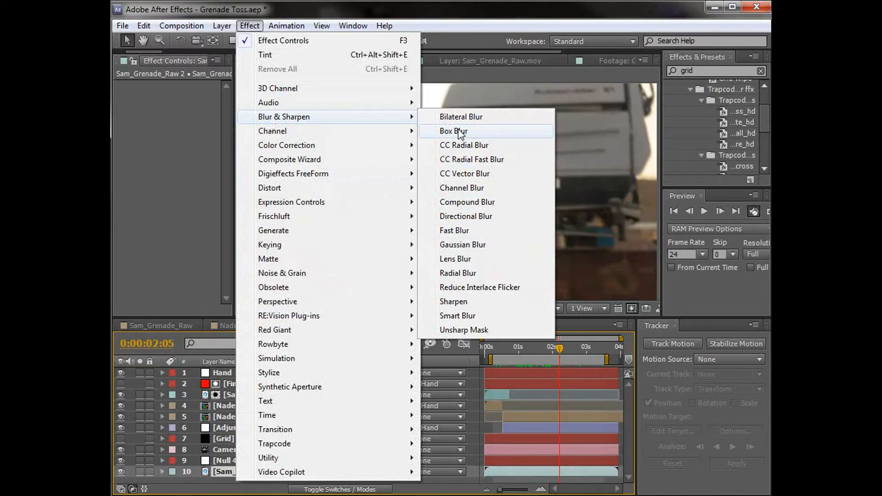
pyautogui.click(455, 131)
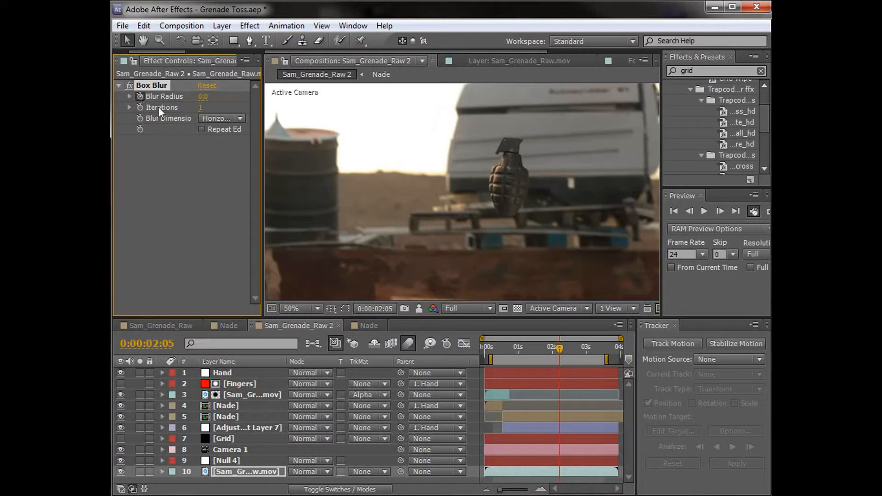
# Reveal the Box Blur keyframes and set the starting Blur Radius keyframe of 0 at 0:00:01:18.
pyautogui.press('u')
pyautogui.scroll(-5, 556, 441)
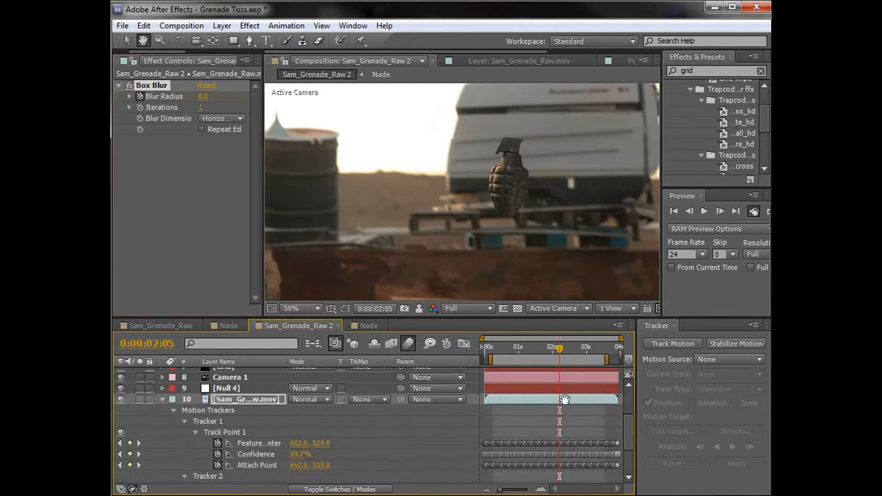
pyautogui.scroll(-1, 556, 441)
pyautogui.press('v')
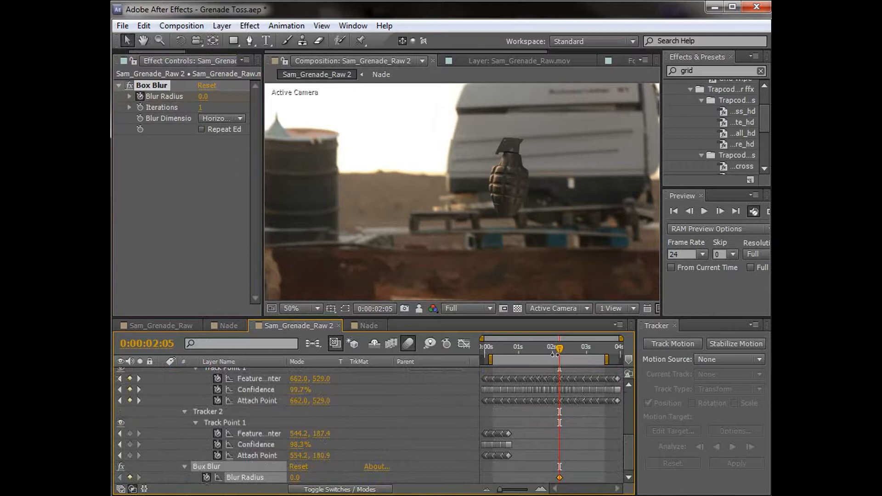
pyautogui.click(544, 348)
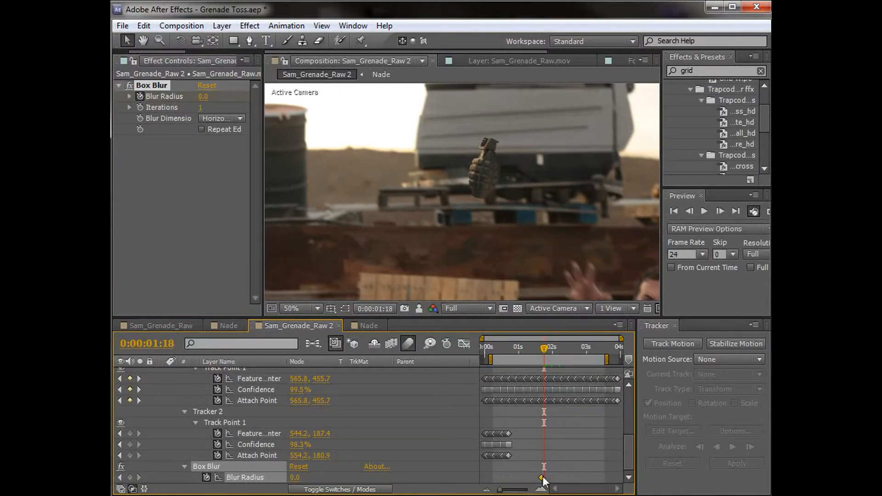
pyautogui.click(143, 95)
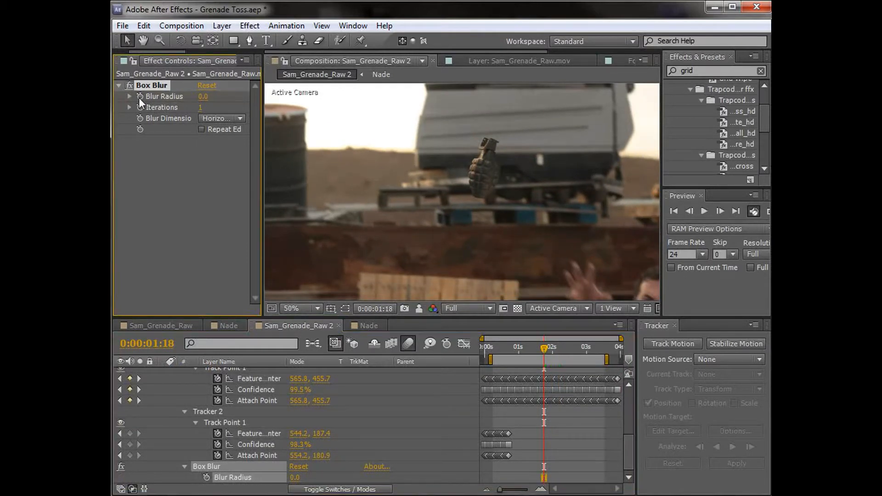
# Keyframe the Blur Radius to 73 at 0:00:03:12 and enable Repeat Edge Pixels.
pyautogui.moveTo(560, 352); pyautogui.dragTo(603, 356)
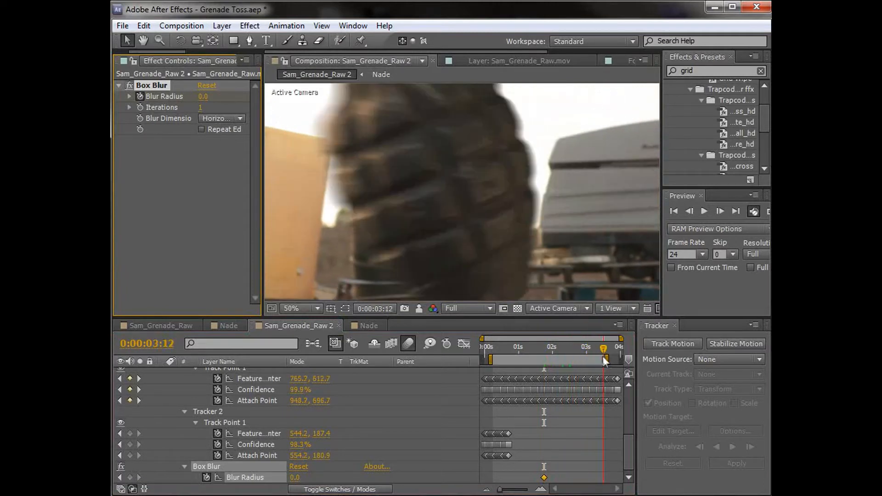
pyautogui.moveTo(203, 96); pyautogui.dragTo(248, 100)
pyautogui.click(201, 129)
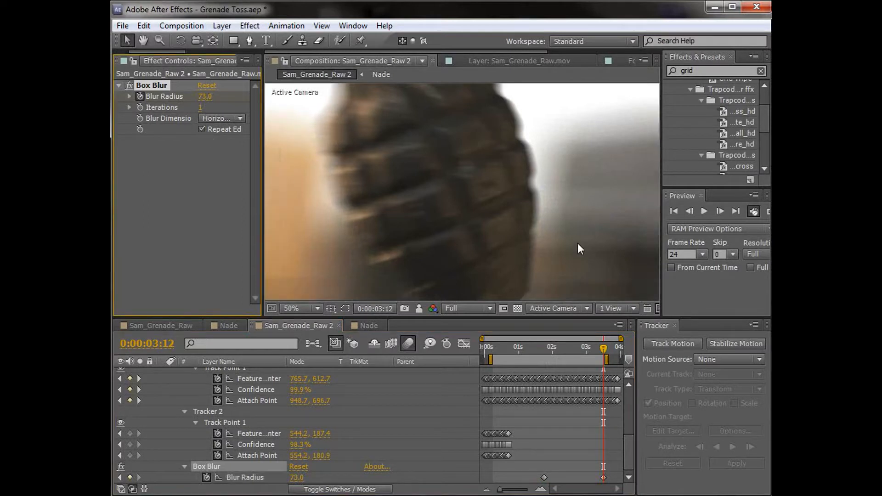
# Ease the first Blur Radius keyframe and preview the animated background blur.
pyautogui.press(',')
pyautogui.moveTo(594, 346)
pyautogui.mouseDown()
pyautogui.moveTo(556, 360)
pyautogui.moveTo(586, 363)
pyautogui.moveTo(602, 353)
pyautogui.mouseUp()
pyautogui.click(544, 478)
pyautogui.scroll(1, 498, 223)
pyautogui.scroll(-1, 490, 223)
pyautogui.press('space')
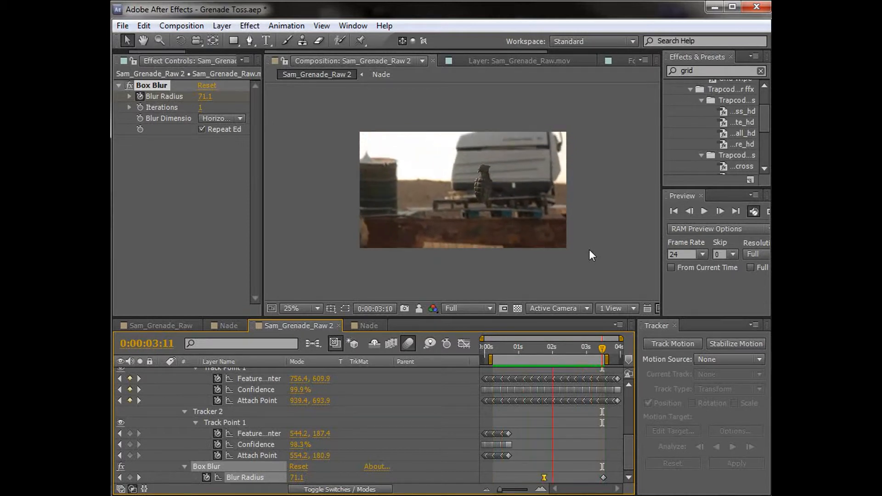
pyautogui.press('space')
# Apply Curves to the background footage layer at 0:00:02:23 and place it above Box Blur.
pyautogui.scroll(5, 202, 403)
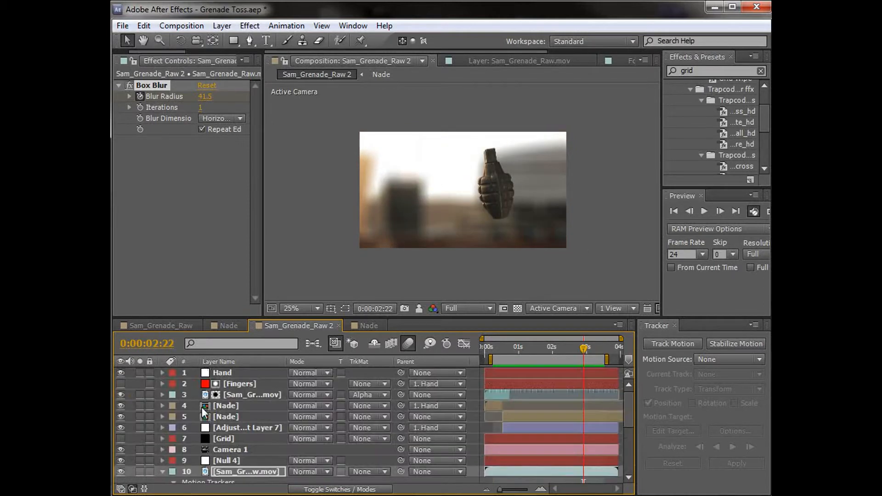
pyautogui.scroll(-1, 207, 436)
pyautogui.click(162, 438)
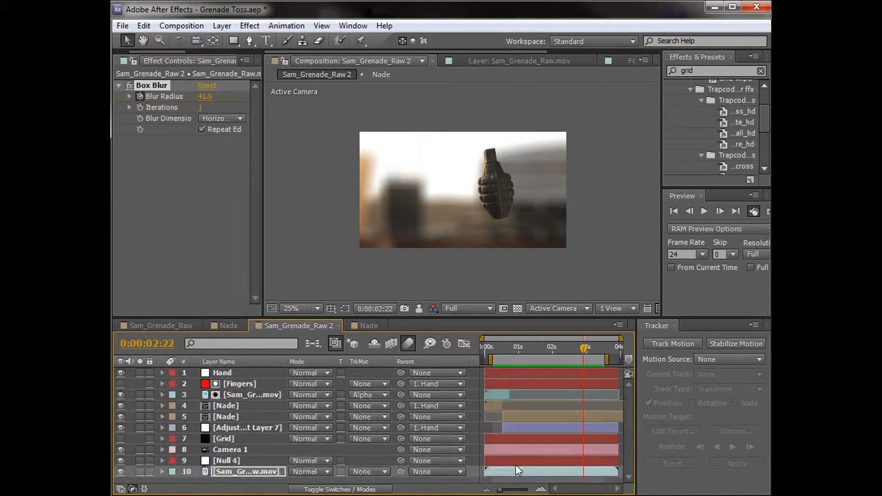
pyautogui.click(501, 461)
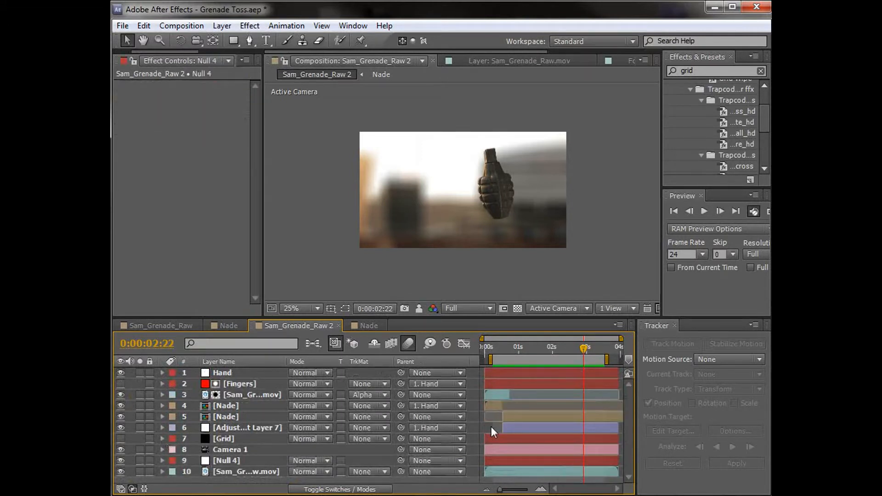
pyautogui.click(584, 347)
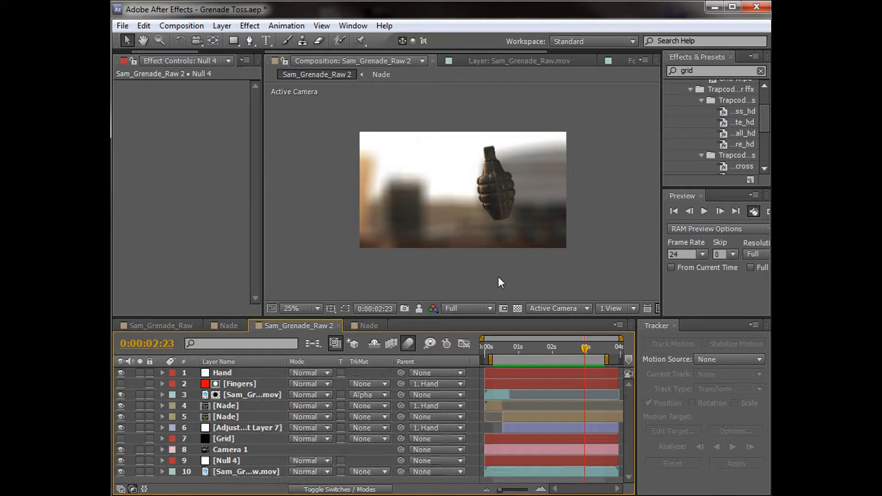
pyautogui.click(569, 472)
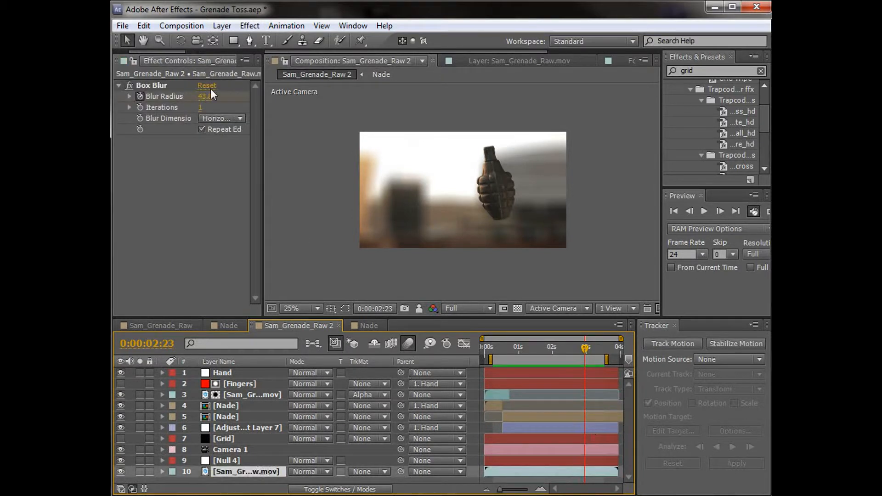
pyautogui.click(251, 26)
pyautogui.moveTo(294, 145)
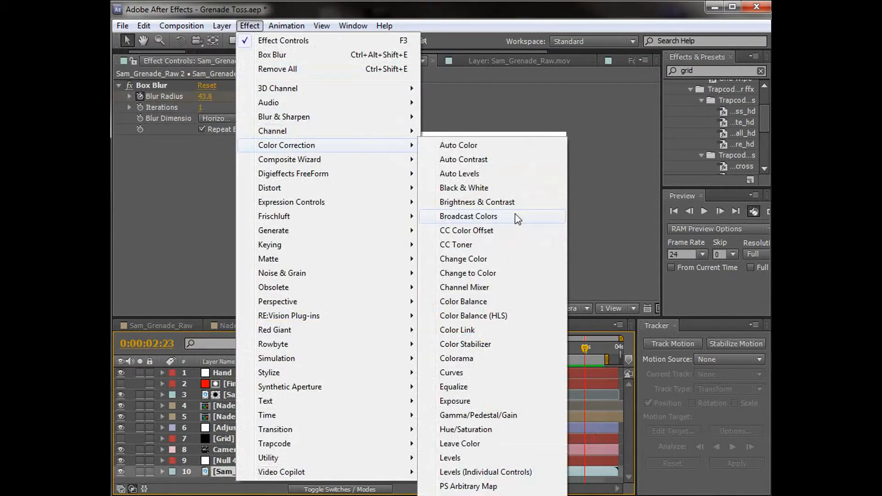
pyautogui.click(452, 373)
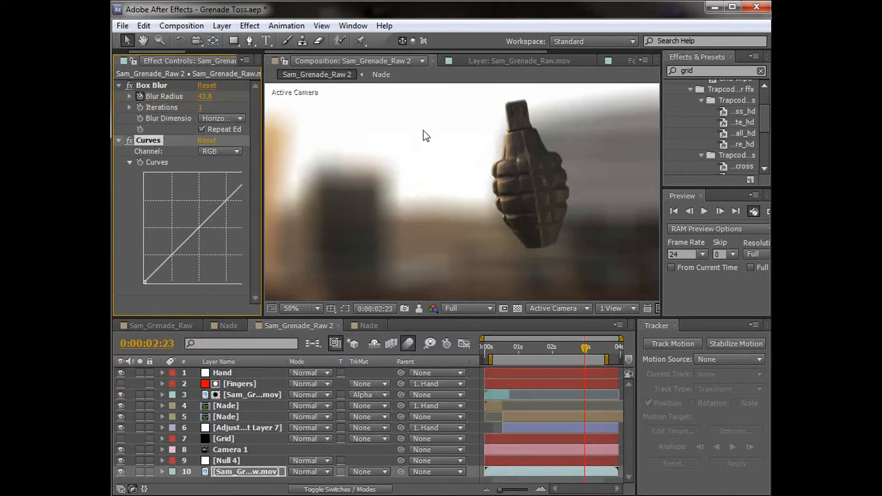
pyautogui.click(150, 87)
pyautogui.moveTo(149, 86); pyautogui.dragTo(159, 236)
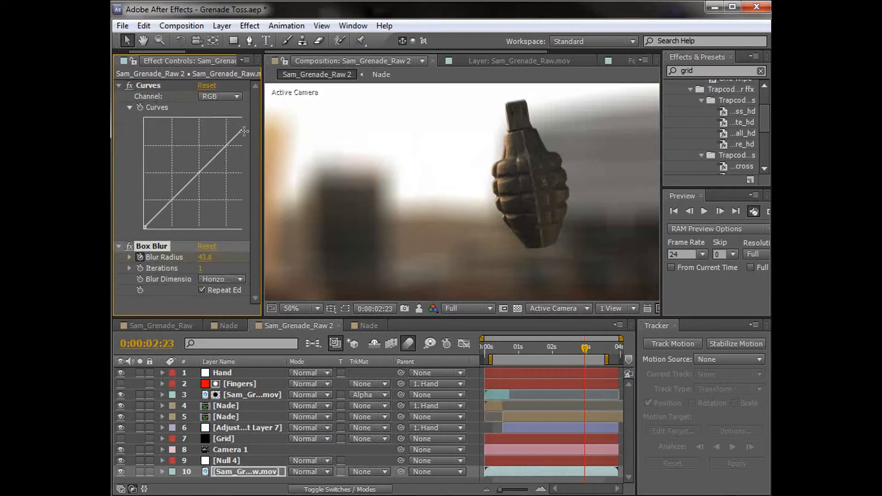
# Lower the white points of the background Curves' RGB and blue channels, and slightly lift the blue midtones.
pyautogui.moveTo(264, 138); pyautogui.dragTo(322, 146)
pyautogui.click(250, 96)
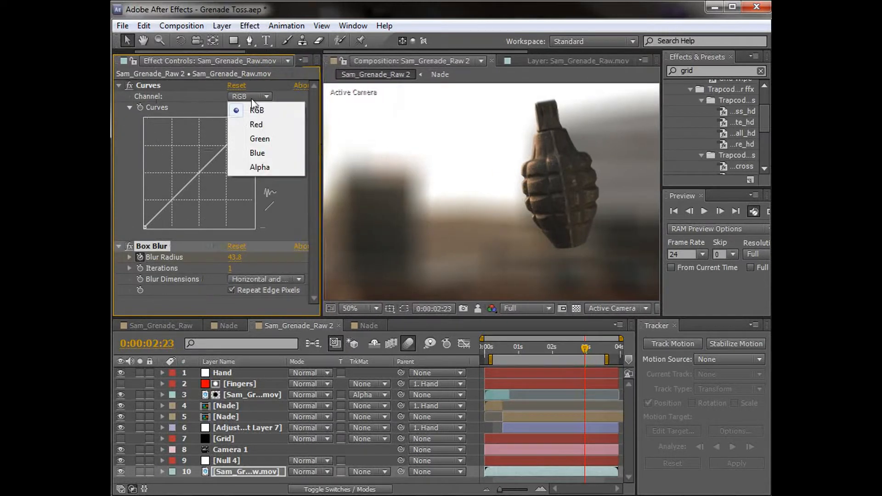
pyautogui.click(251, 108)
pyautogui.click(256, 97)
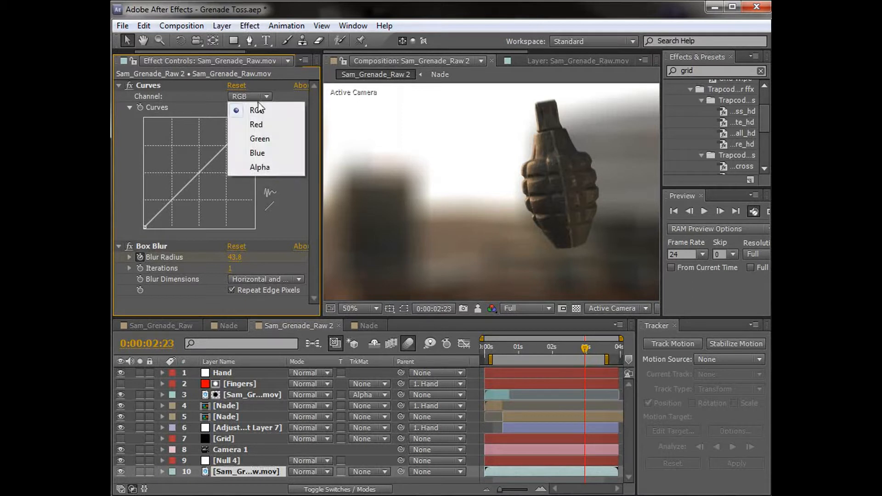
pyautogui.click(282, 91)
pyautogui.moveTo(247, 123); pyautogui.dragTo(254, 133)
pyautogui.click(258, 97)
pyautogui.click(253, 151)
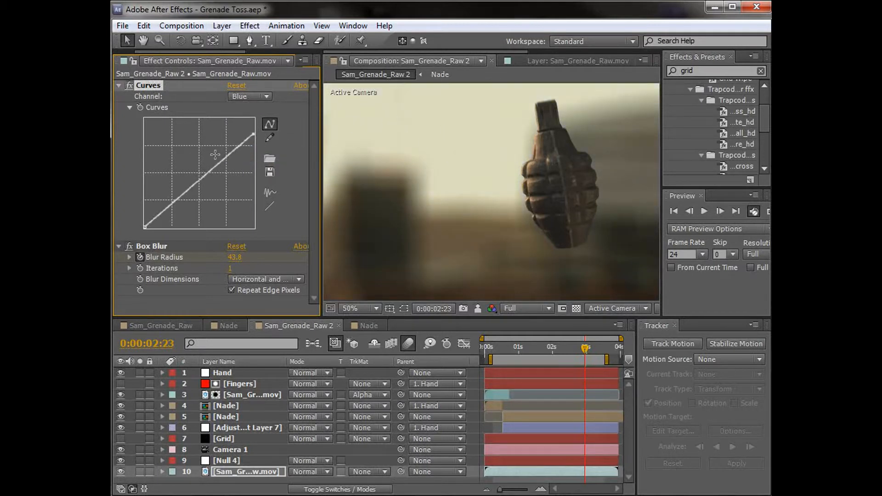
pyautogui.moveTo(211, 168); pyautogui.dragTo(203, 172)
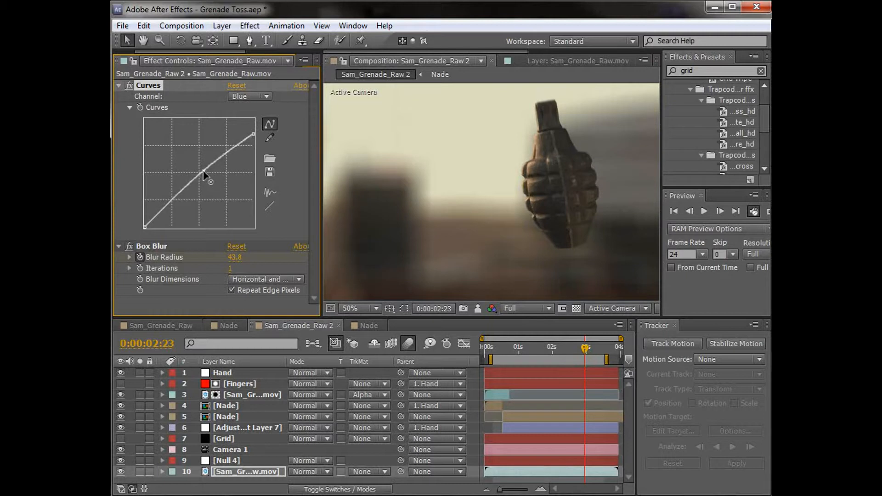
pyautogui.click(170, 202)
# Compare the footage with the background Curves off and on around 0:00:01:03, then review the end of the toss.
pyautogui.moveTo(565, 348); pyautogui.dragTo(523, 350)
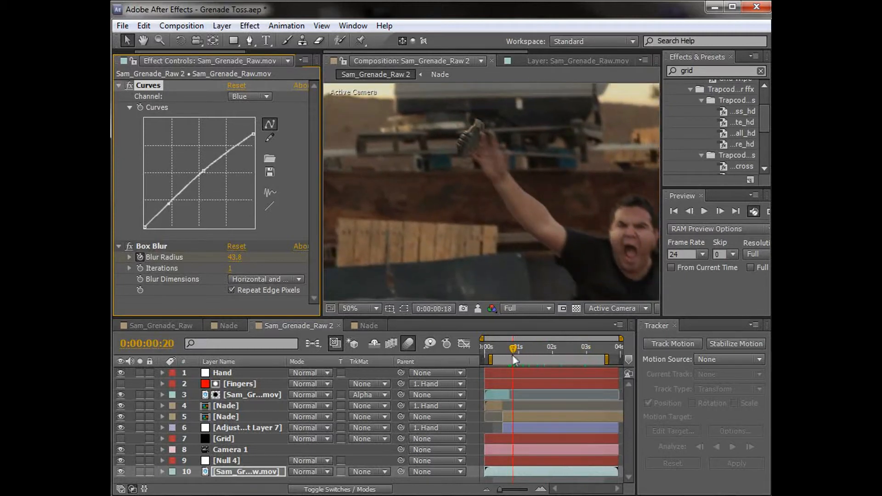
pyautogui.click(130, 86)
pyautogui.click(130, 86)
pyautogui.click(129, 86)
pyautogui.click(129, 86)
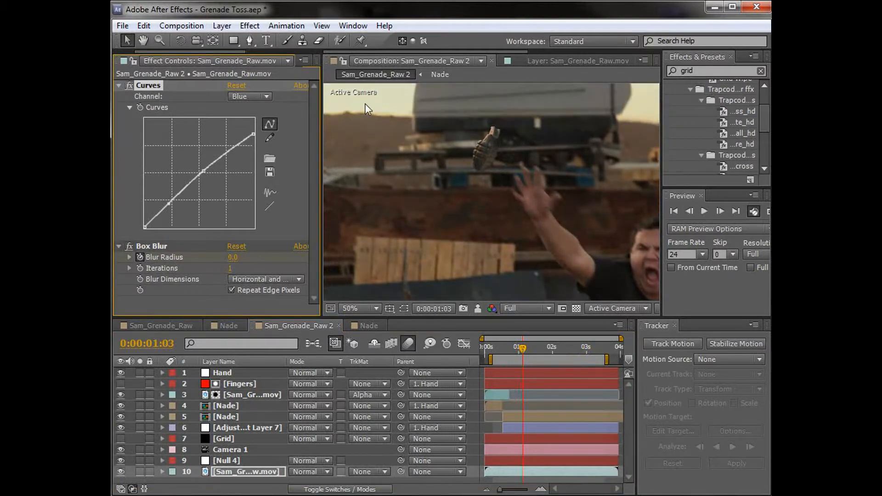
pyautogui.moveTo(525, 346); pyautogui.dragTo(589, 359)
# Copy the background's Curves effect and paste it onto the masked Sam_Grenade_Raw.mov fingers layer.
pyautogui.click(145, 87)
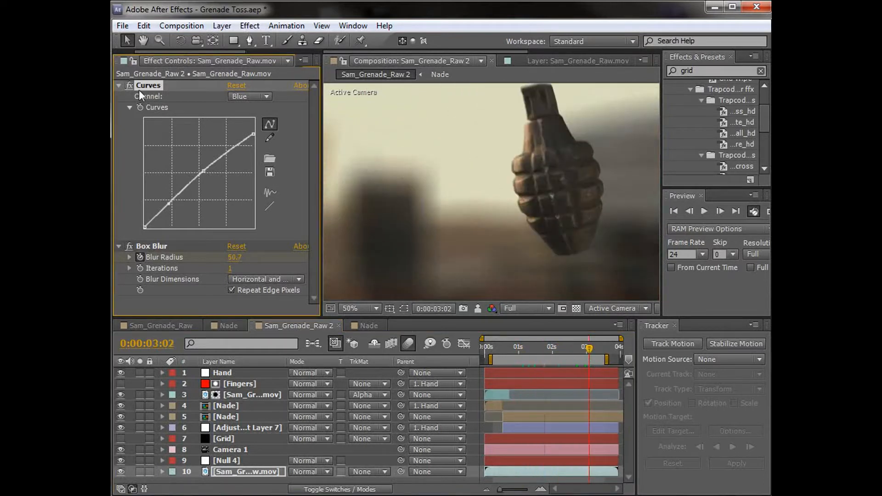
pyautogui.click(144, 26)
pyautogui.click(175, 102)
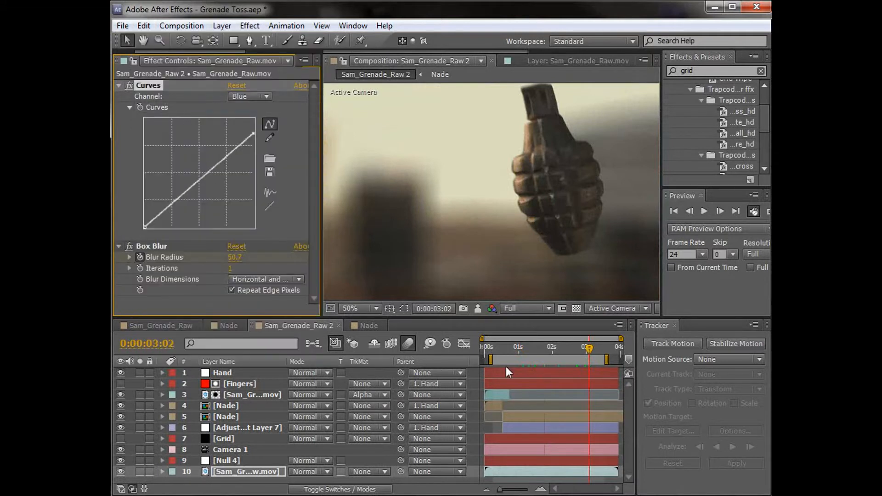
pyautogui.click(496, 349)
pyautogui.click(492, 396)
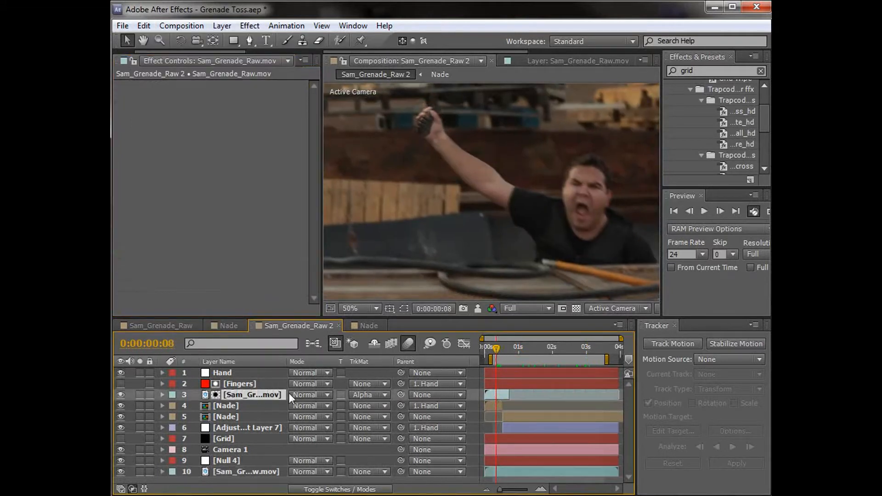
pyautogui.click(144, 26)
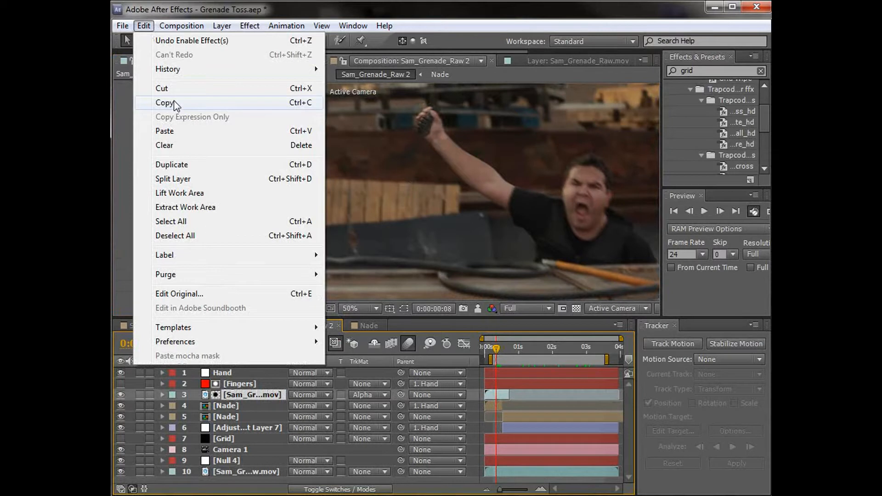
pyautogui.click(186, 130)
# Create a black solid at 1280 x 720 px above all layers, with the playhead at 0:00:02:22.
pyautogui.moveTo(511, 348); pyautogui.dragTo(577, 355)
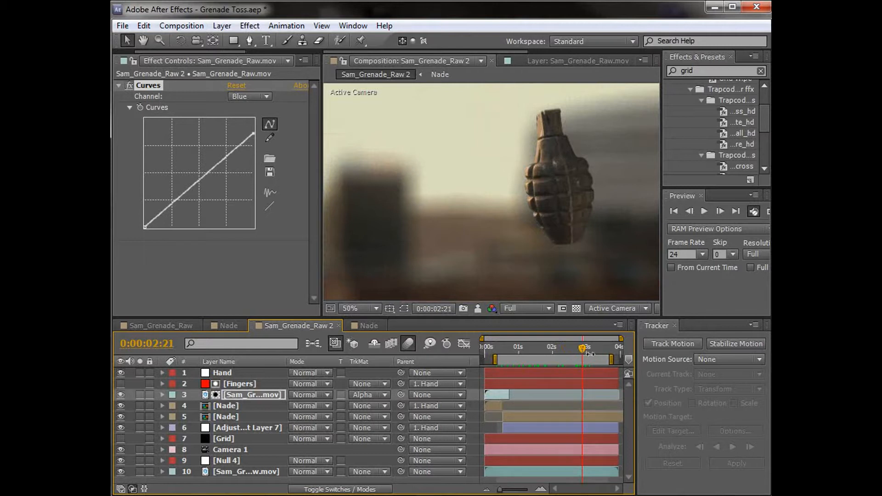
pyautogui.click(586, 347)
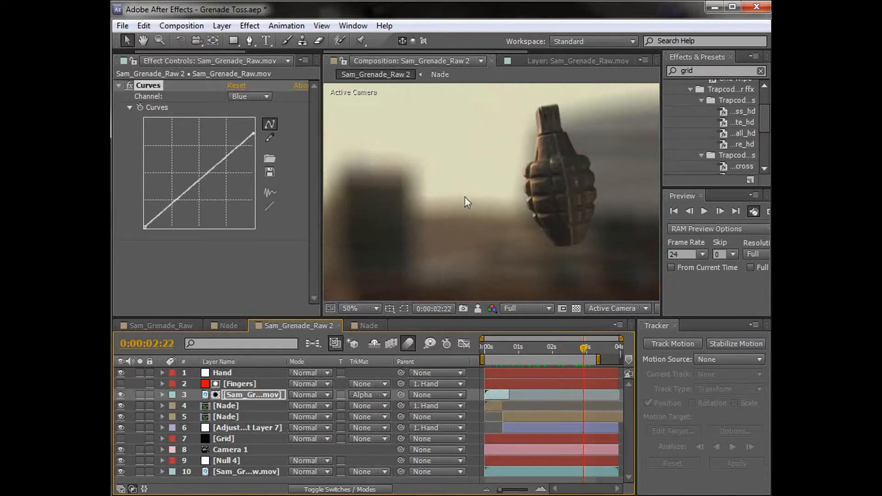
pyautogui.click(222, 25)
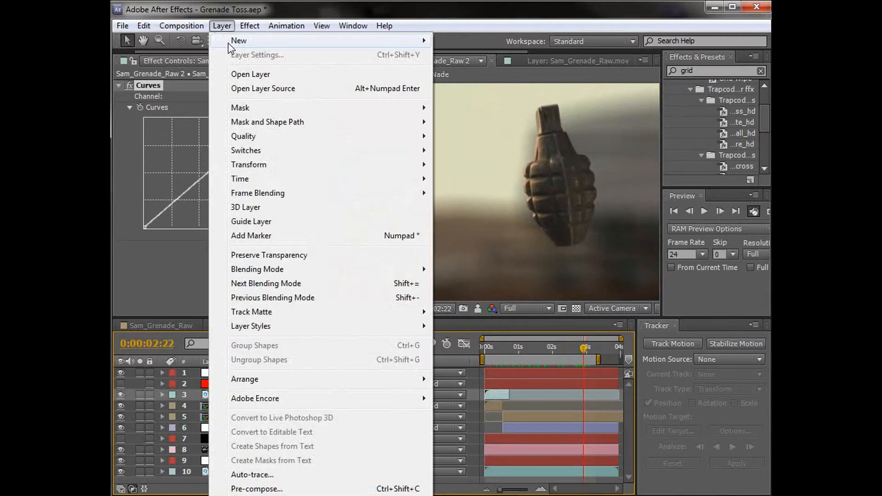
pyautogui.moveTo(241, 44)
pyautogui.click(472, 55)
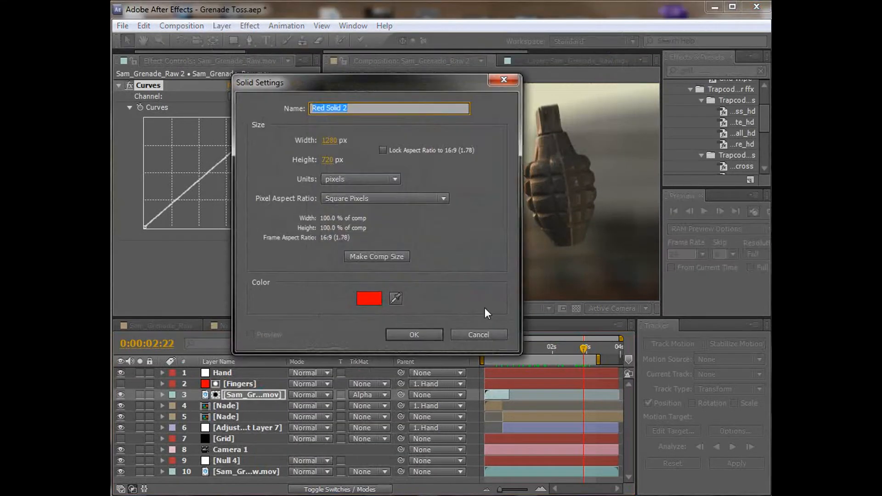
pyautogui.click(372, 299)
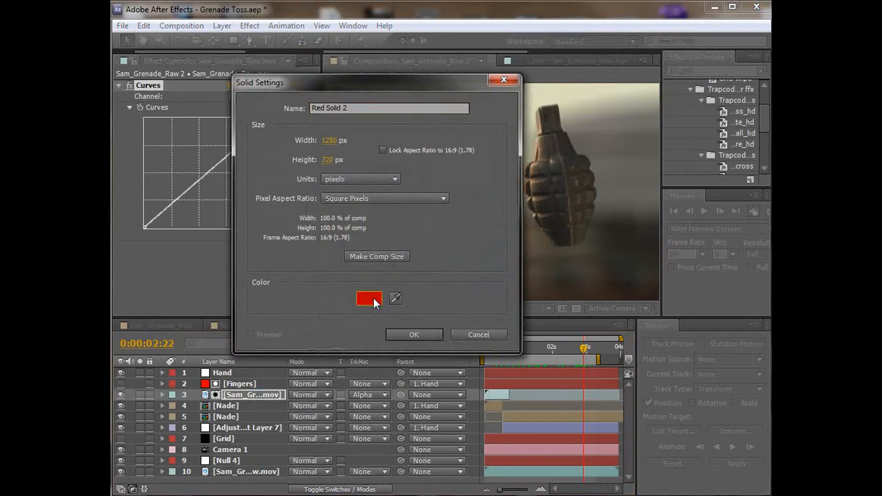
pyautogui.click(377, 425)
pyautogui.press('Return')
pyautogui.press('Return')
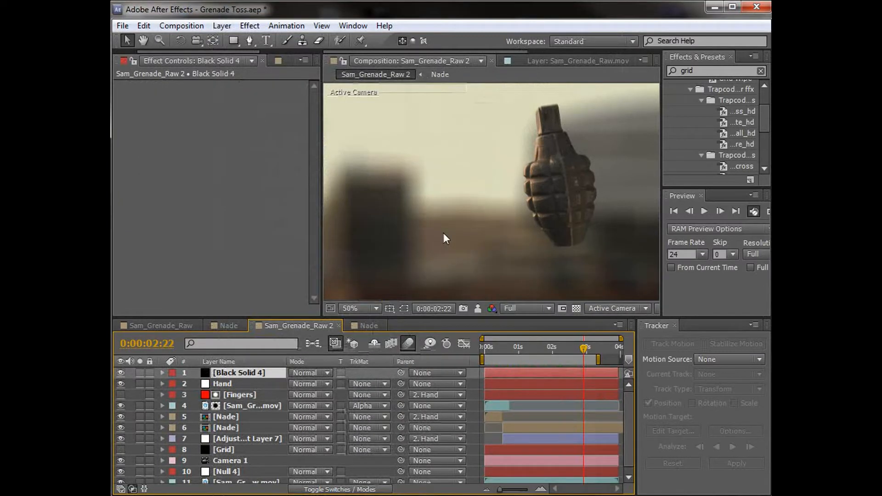
# Find the Optical Flares effect, apply it to the black solid, and open its flare options.
pyautogui.doubleClick(713, 72)
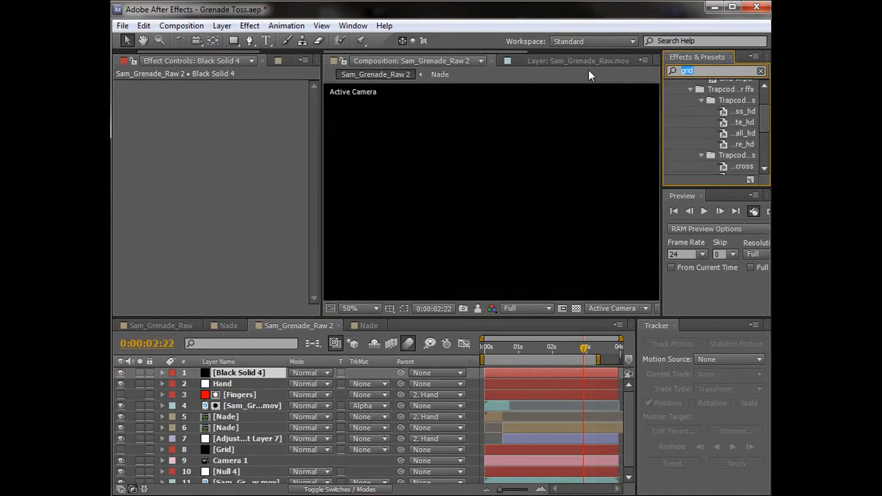
pyautogui.write('opti')
pyautogui.moveTo(714, 121); pyautogui.dragTo(506, 370)
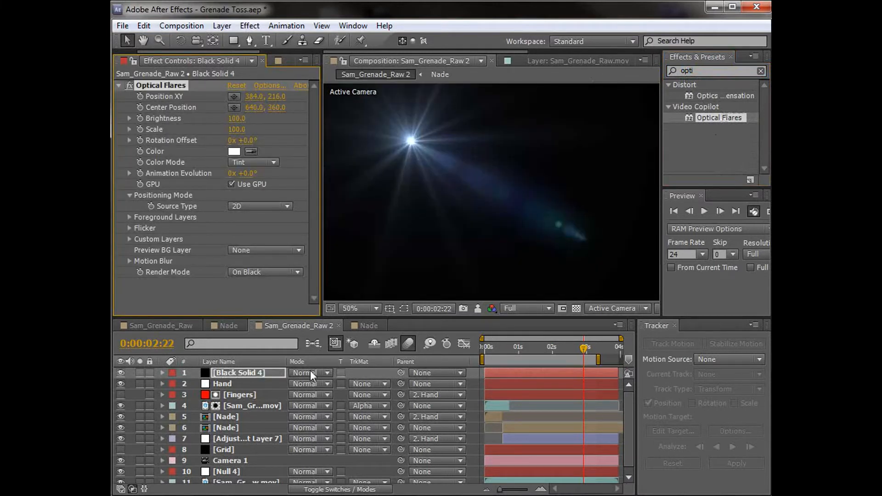
pyautogui.click(266, 85)
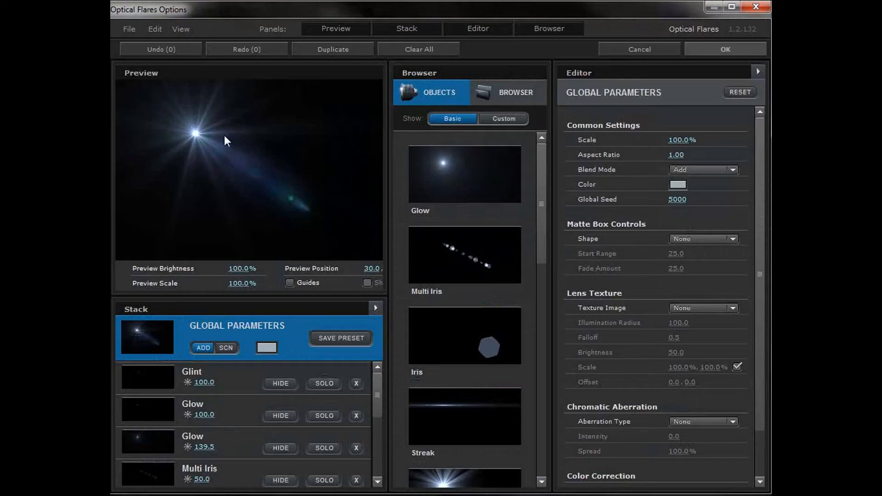
# Try out a preset from Natural Flares and the Blindness preset from Pro Presets 2.
pyautogui.moveTo(225, 135); pyautogui.dragTo(285, 161)
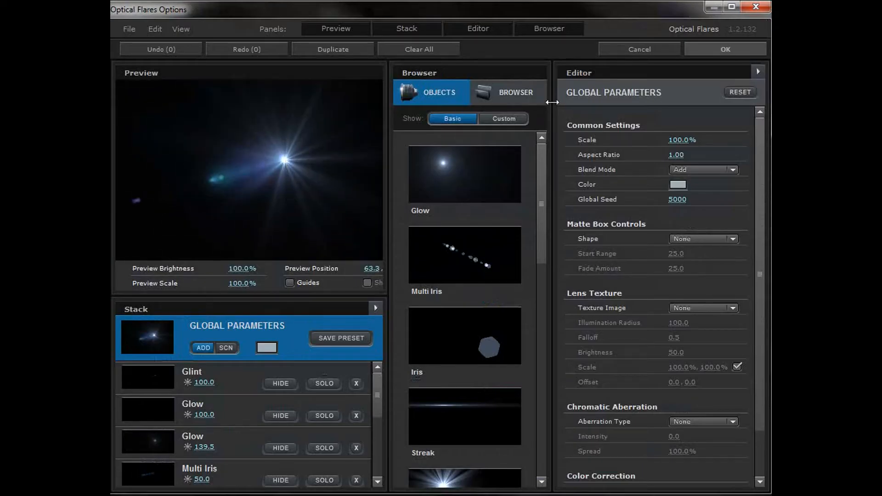
pyautogui.click(529, 94)
pyautogui.scroll(-5, 539, 207)
pyautogui.doubleClick(469, 289)
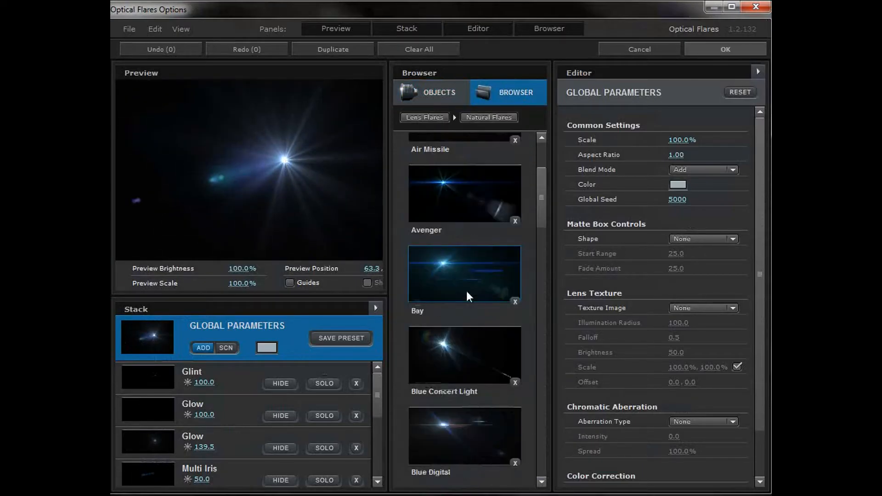
pyautogui.click(466, 295)
pyautogui.scroll(-5, 540, 285)
pyautogui.scroll(5, 543, 275)
pyautogui.click(422, 117)
pyautogui.doubleClick(480, 432)
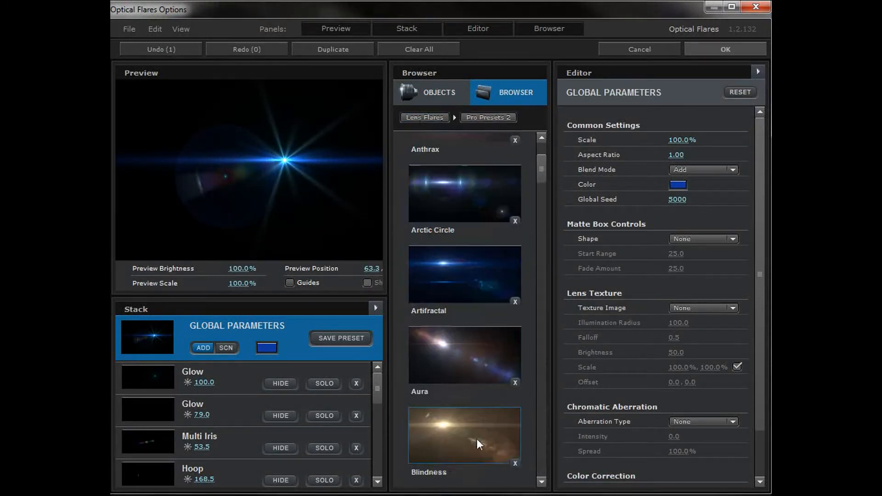
pyautogui.scroll(-3, 542, 181)
pyautogui.click(471, 271)
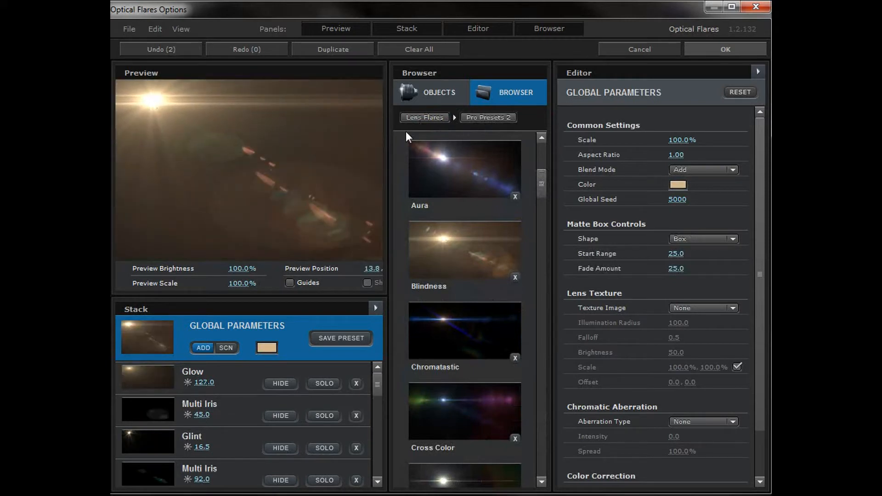
# Clear all objects from the flare stack, add a single Glow, and move the preview flare near the centre.
pyautogui.click(419, 51)
pyautogui.click(406, 267)
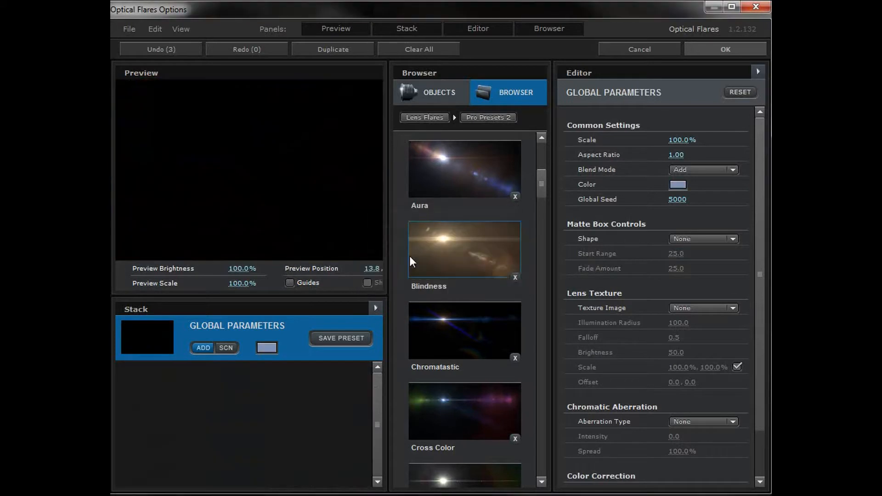
pyautogui.click(448, 98)
pyautogui.click(465, 175)
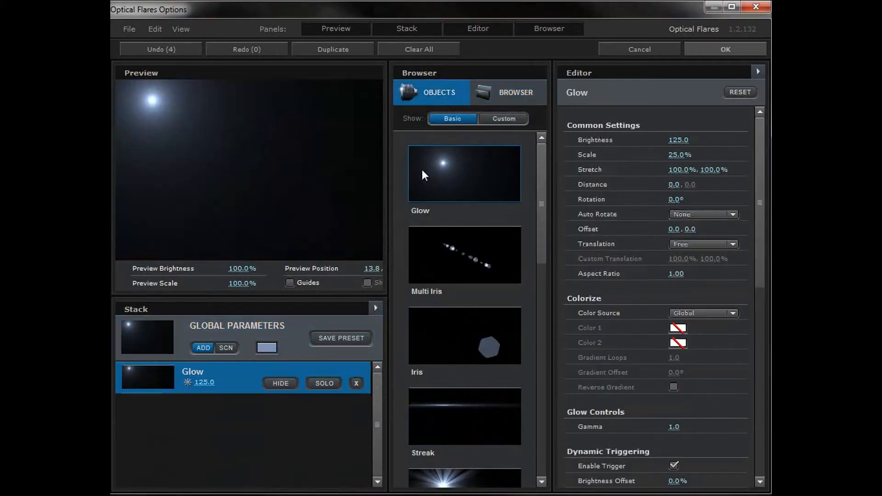
pyautogui.moveTo(299, 198); pyautogui.dragTo(240, 180)
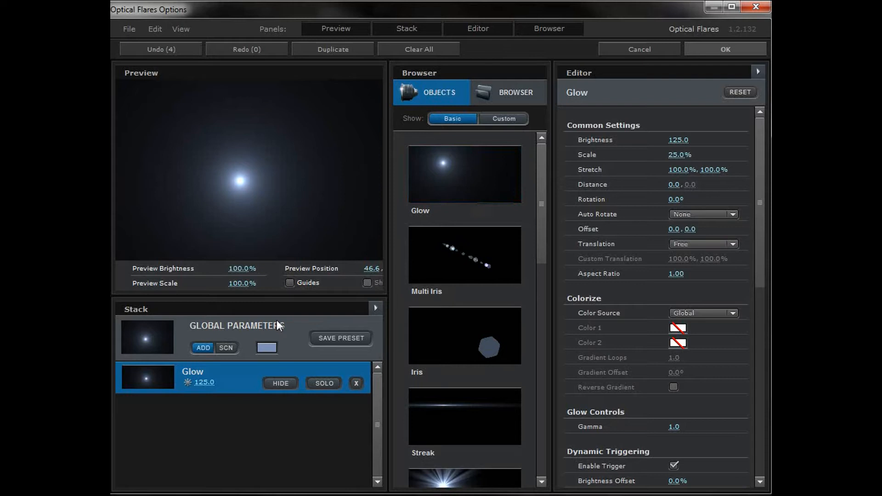
# Try several lens texture images in the Global Parameters, including Grainy, settle on Dirty, and accept the flare setup.
pyautogui.click(227, 328)
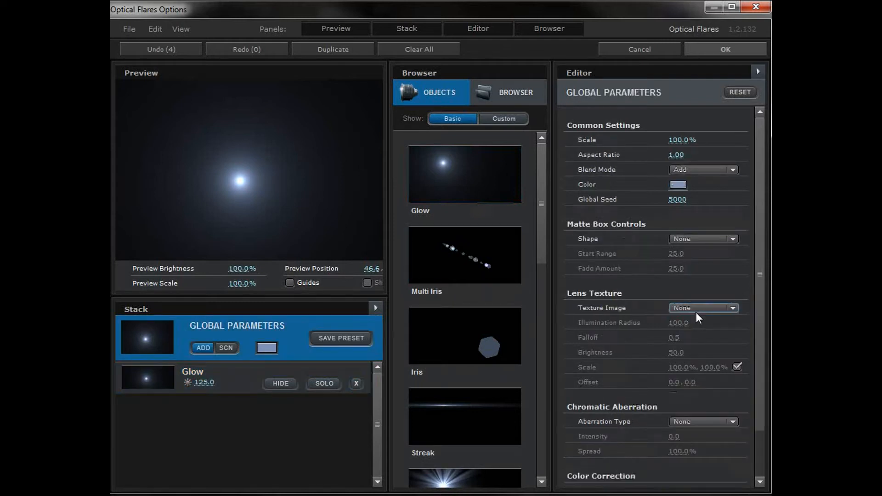
pyautogui.click(729, 308)
pyautogui.moveTo(269, 193); pyautogui.dragTo(234, 130)
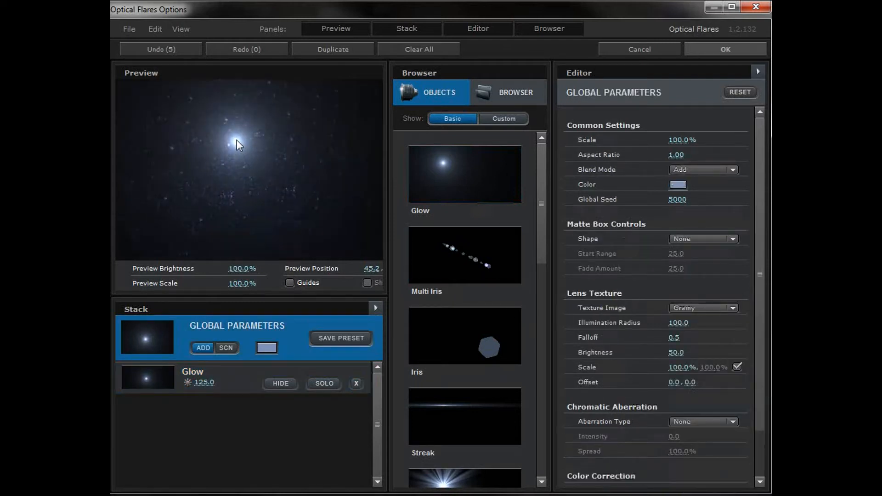
pyautogui.click(708, 308)
pyautogui.click(701, 402)
pyautogui.moveTo(232, 160); pyautogui.dragTo(205, 140)
pyautogui.click(724, 308)
pyautogui.click(707, 363)
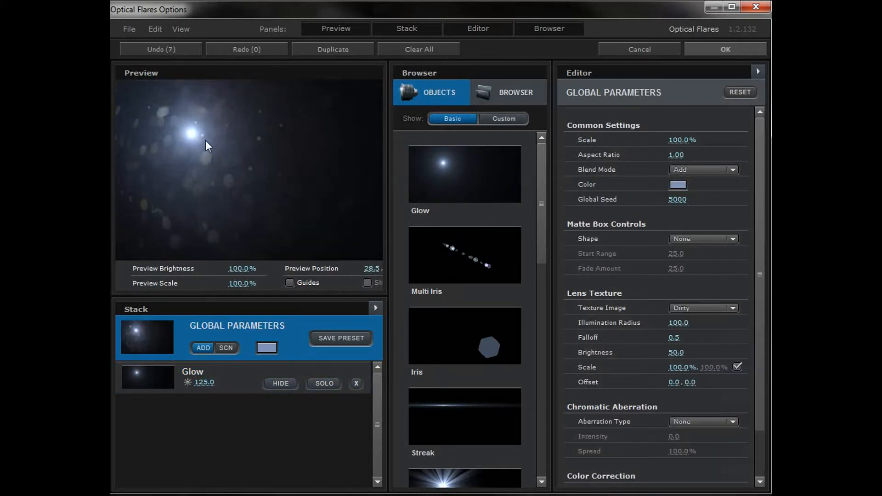
pyautogui.click(726, 49)
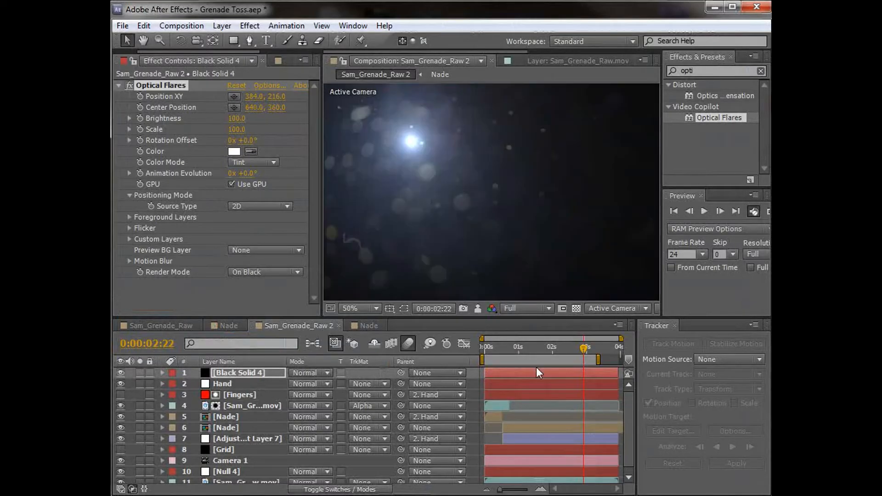
# Set the flare solid's blending mode to Screen and check the composite at 0:00:02:20.
pyautogui.click(315, 372)
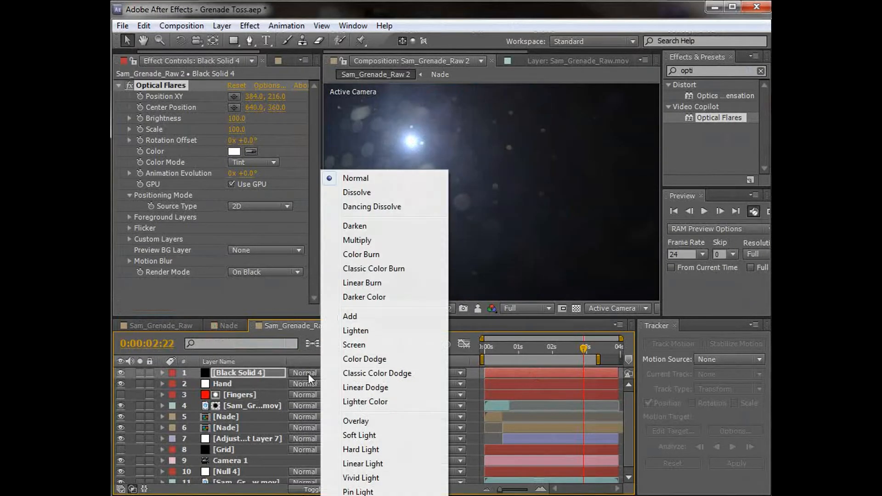
pyautogui.click(351, 345)
pyautogui.moveTo(582, 353)
pyautogui.mouseDown()
pyautogui.moveTo(567, 348)
pyautogui.moveTo(580, 348)
pyautogui.mouseUp()
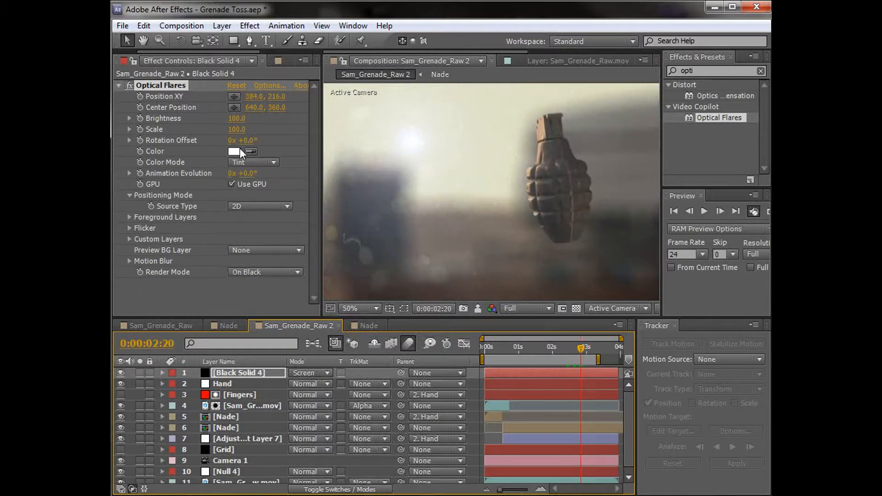
# Tint the flare a light warm orange and set its Brightness to 180 and Scale to 150.
pyautogui.click(239, 150)
pyautogui.click(535, 425)
pyautogui.moveTo(398, 286)
pyautogui.mouseDown()
pyautogui.moveTo(396, 270)
pyautogui.moveTo(422, 271)
pyautogui.mouseUp()
pyautogui.click(629, 276)
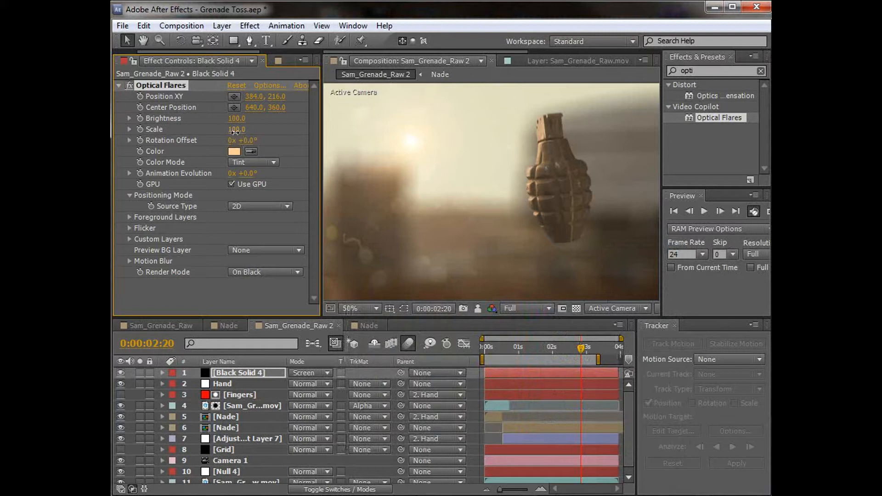
pyautogui.moveTo(236, 118); pyautogui.dragTo(238, 118)
pyautogui.scroll(-2, 564, 252)
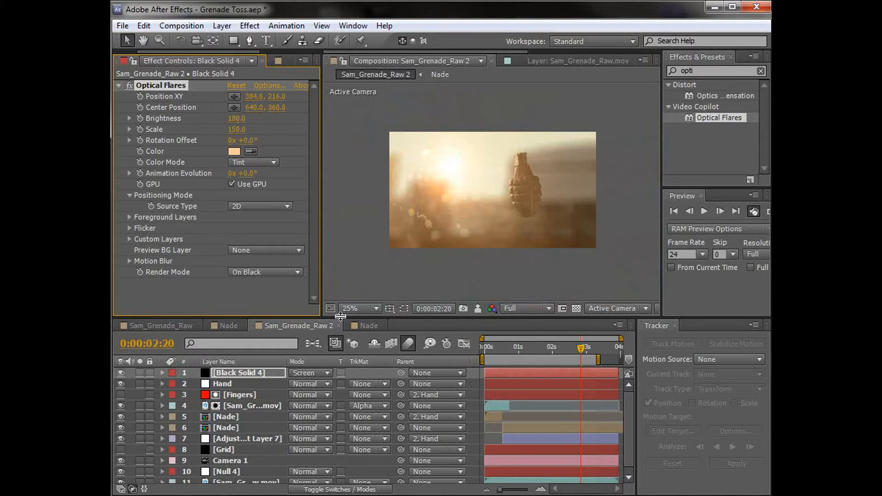
# Enlarge the timeline area, go to 0:00:01:21, and rename the Null 4 layer as Tracking Data.
pyautogui.moveTo(340, 318); pyautogui.dragTo(342, 280)
pyautogui.moveTo(552, 308)
pyautogui.mouseDown()
pyautogui.moveTo(534, 311)
pyautogui.moveTo(547, 311)
pyautogui.mouseUp()
pyautogui.click(216, 345)
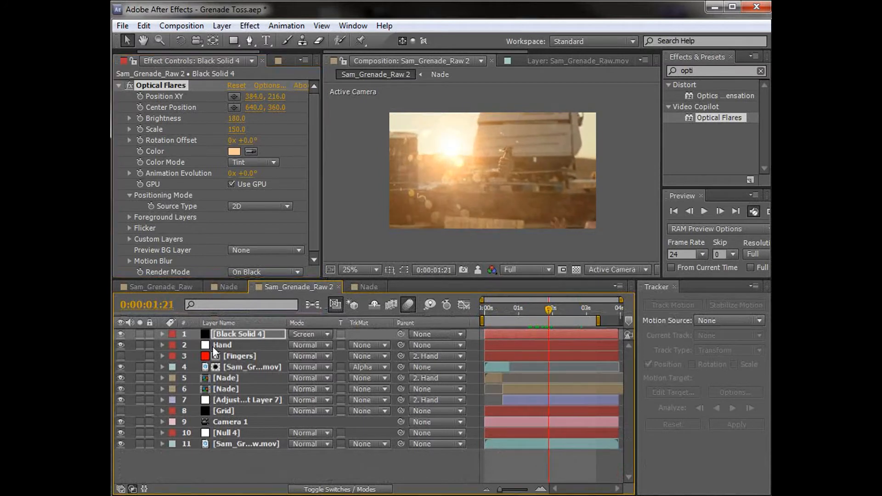
pyautogui.click(227, 411)
pyautogui.click(227, 433)
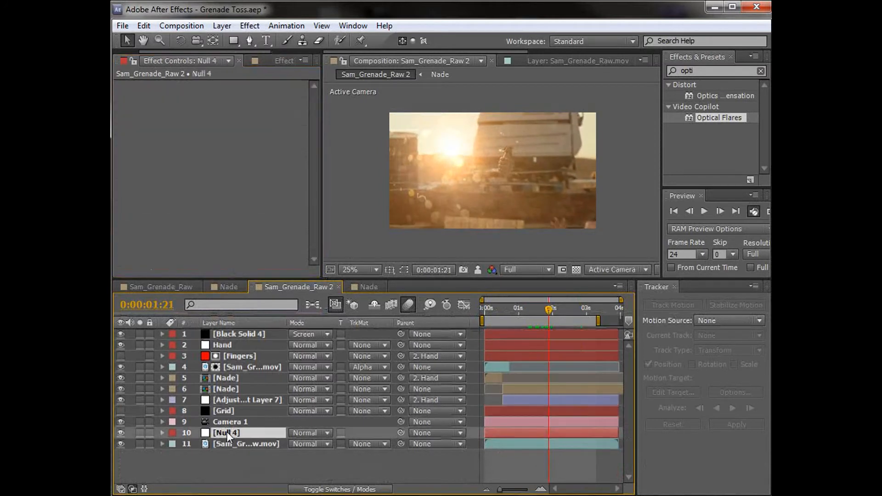
pyautogui.press('Return')
pyautogui.write('T')
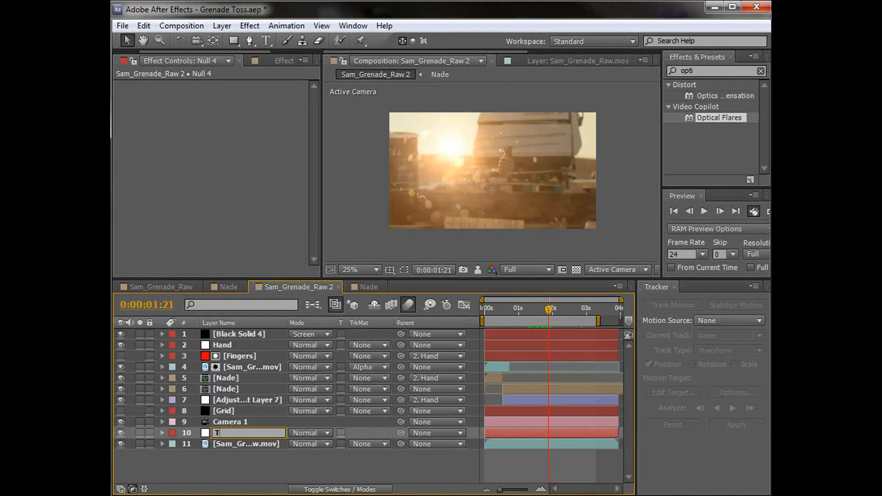
pyautogui.write('racking Data')
pyautogui.press('Return')
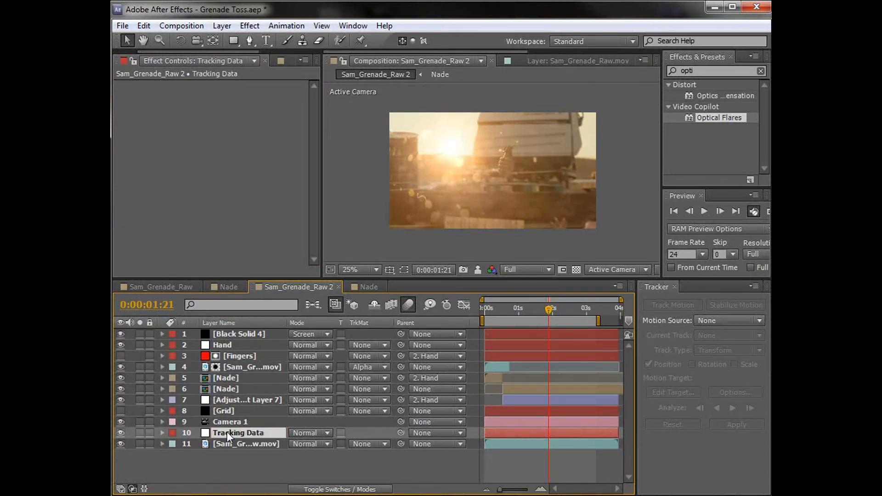
# Duplicate the Tracking Data null, place the copy at the top of the layer stack, and name it Lens Data.
pyautogui.hotkey('ctrl', 'd')
pyautogui.moveTo(239, 437); pyautogui.dragTo(229, 338)
pyautogui.press('Return')
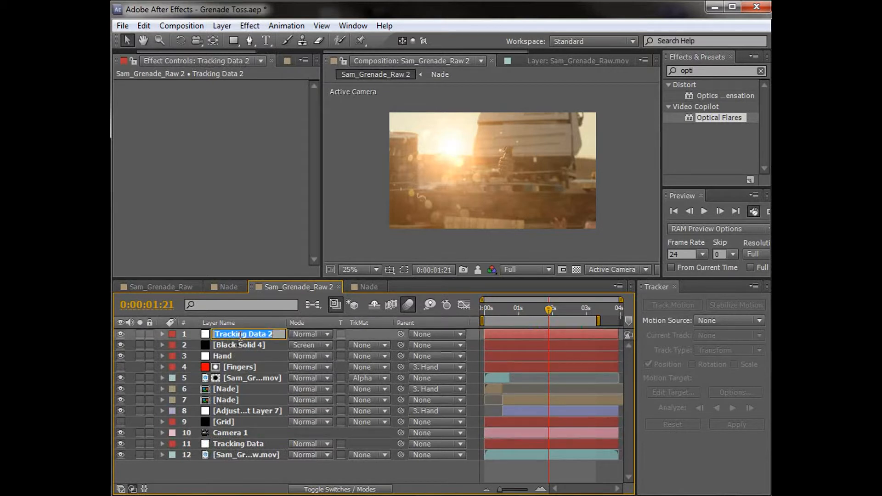
pyautogui.write('Lens Da')
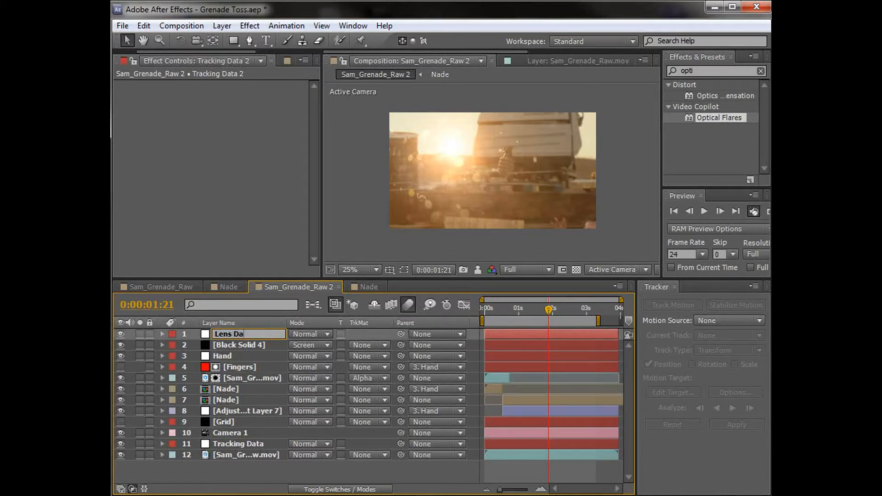
pyautogui.write('ta')
pyautogui.press('Return')
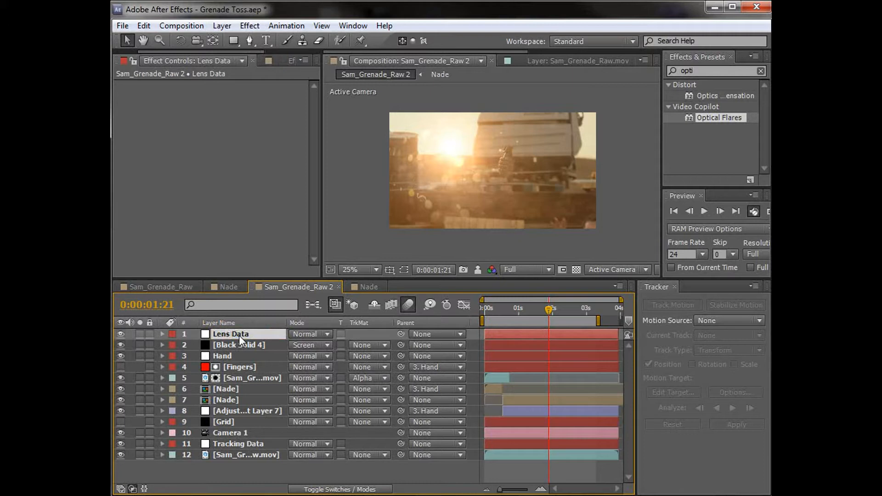
# Delete the transform.position*-1 expression from the Lens Data null's Position and show its motion path.
pyautogui.press('p')
pyautogui.click(558, 353)
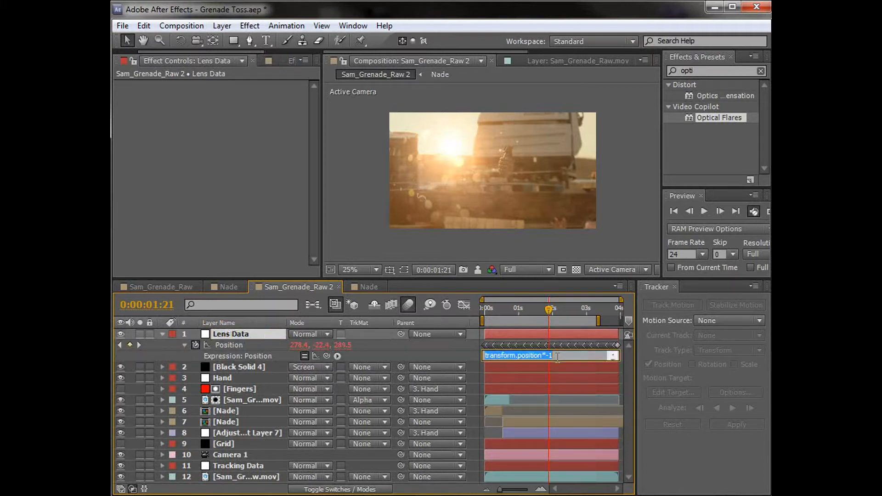
pyautogui.press('BackSpace')
pyautogui.click(442, 353)
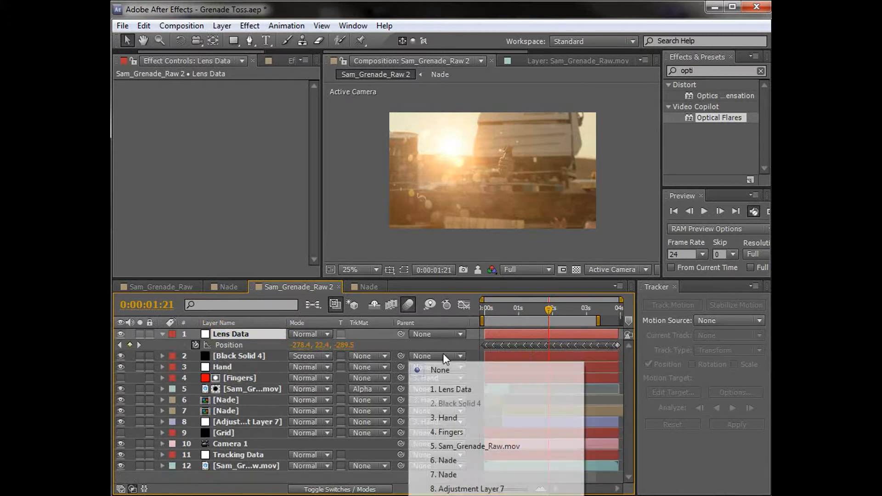
pyautogui.click(447, 340)
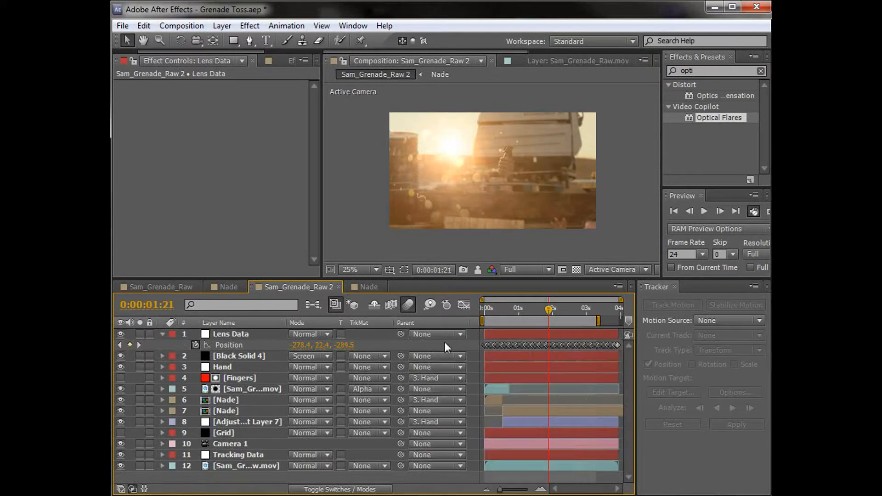
pyautogui.click(510, 334)
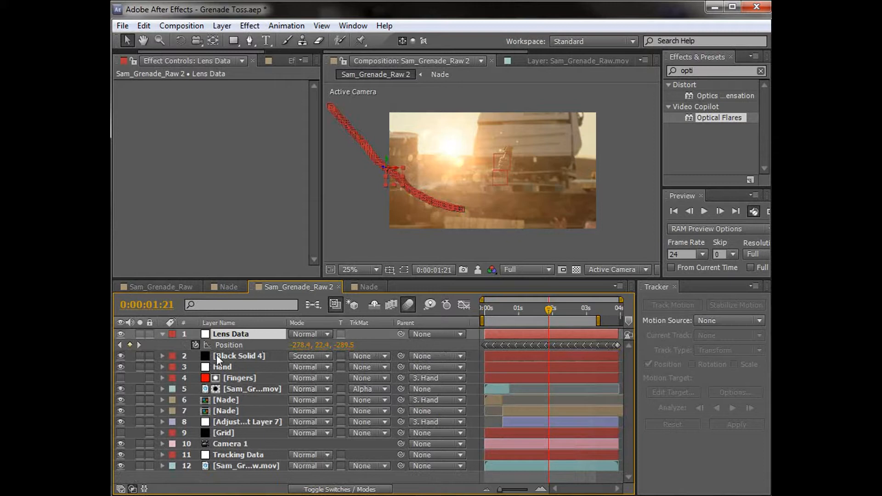
# Link the Optical Flares Position XY on Black Solid 4 to the Lens Data null's Position with an expression.
pyautogui.click(232, 356)
pyautogui.click(162, 356)
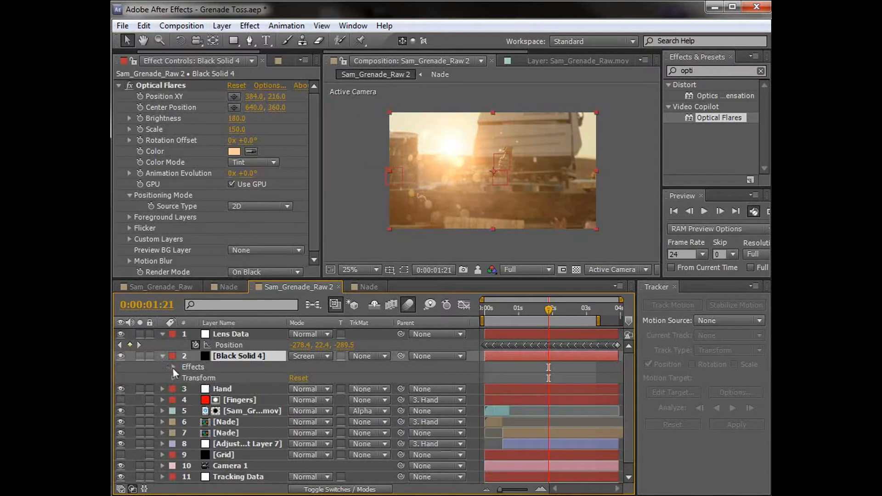
pyautogui.click(173, 367)
pyautogui.click(184, 378)
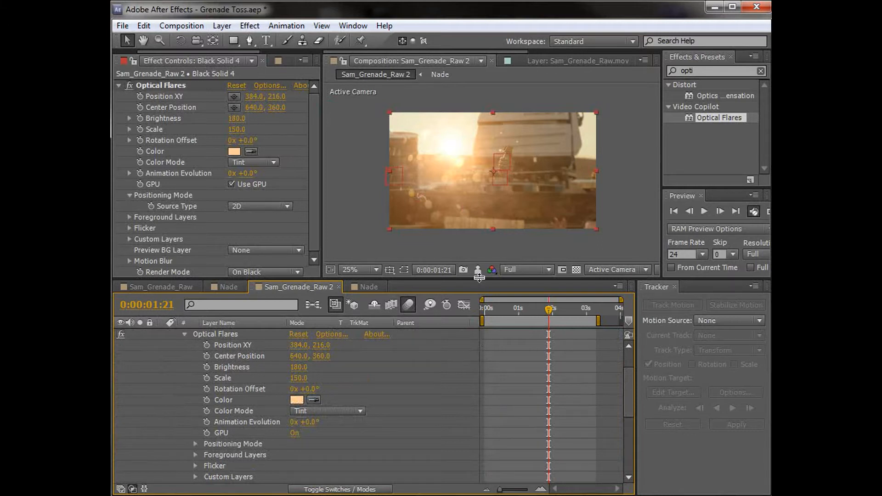
pyautogui.moveTo(480, 277); pyautogui.dragTo(479, 201)
pyautogui.scroll(4, 422, 366)
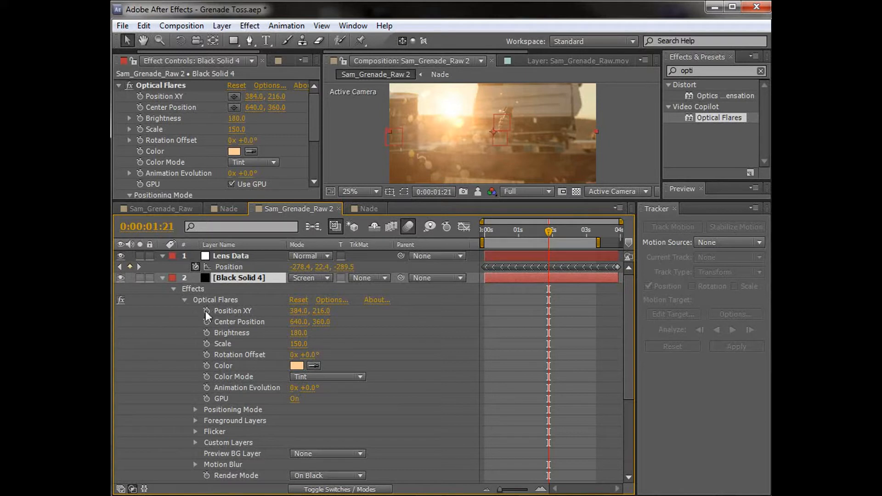
pyautogui.keyDown('alt'); pyautogui.click(207, 311); pyautogui.keyUp('alt')
pyautogui.moveTo(327, 321); pyautogui.dragTo(222, 270)
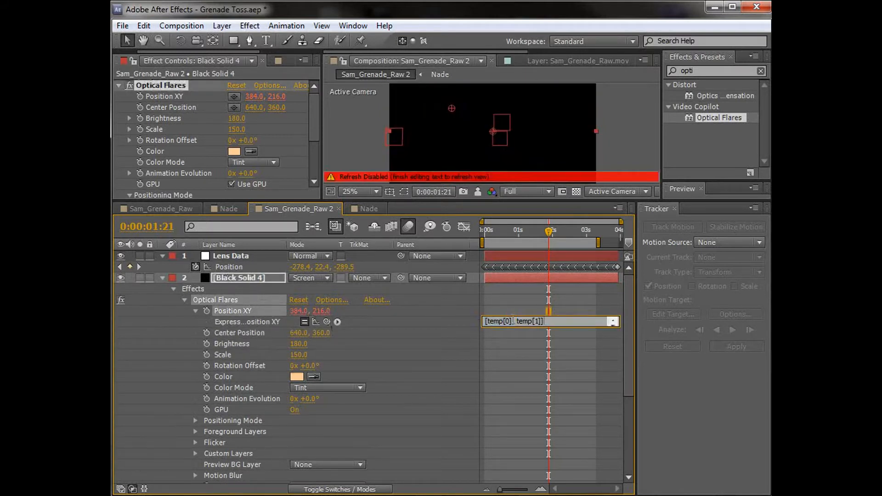
pyautogui.press('KP_Enter')
# At 0:00:03:05, select all Lens Data Position keyframes and move the whole motion path up so the flare shifts higher in the frame.
pyautogui.moveTo(305, 203); pyautogui.dragTo(291, 269)
pyautogui.moveTo(549, 300); pyautogui.dragTo(594, 310)
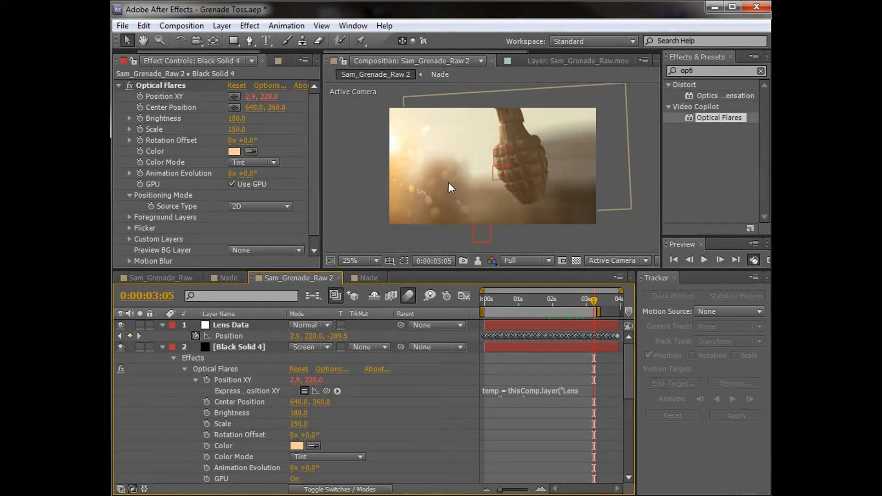
pyautogui.click(229, 336)
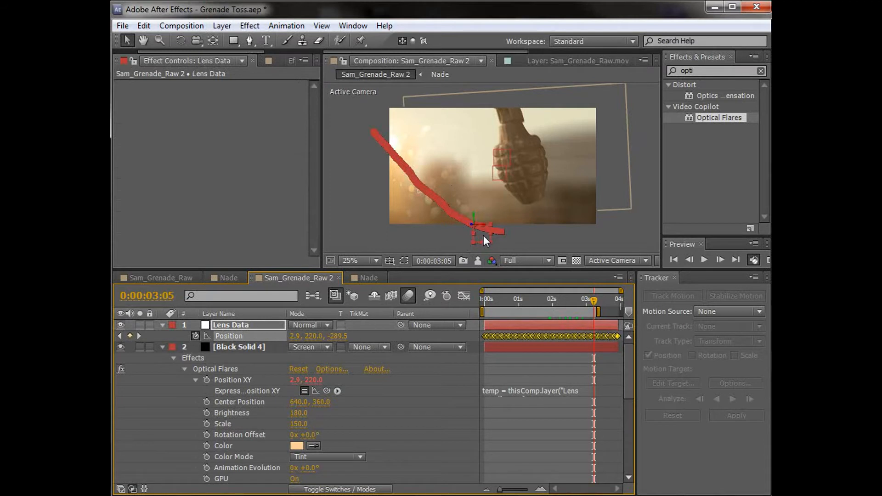
pyautogui.moveTo(481, 235); pyautogui.dragTo(519, 205)
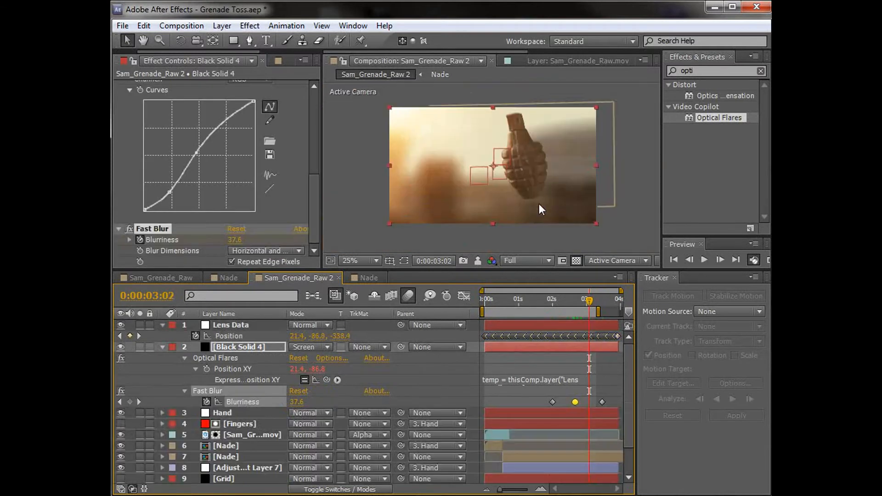
# Go to 0:00:01:02 at 100% zoom and examine the glint on the grenade's top in the Sam_Attack_1080p reference video, returning to After Effects.
pyautogui.moveTo(573, 301); pyautogui.dragTo(528, 312)
pyautogui.press('/')
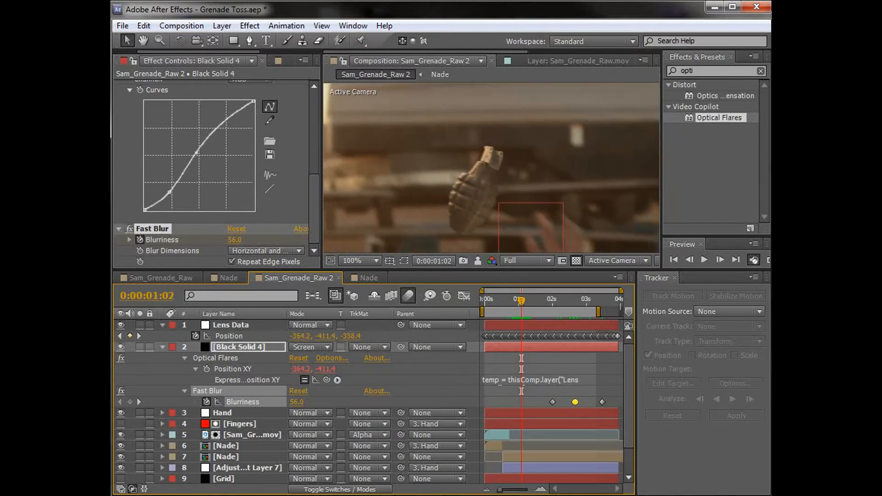
pyautogui.hotkey('alt', 'Tab')
pyautogui.moveTo(444, 307)
pyautogui.mouseDown()
pyautogui.moveTo(434, 307)
pyautogui.moveTo(445, 309)
pyautogui.mouseUp()
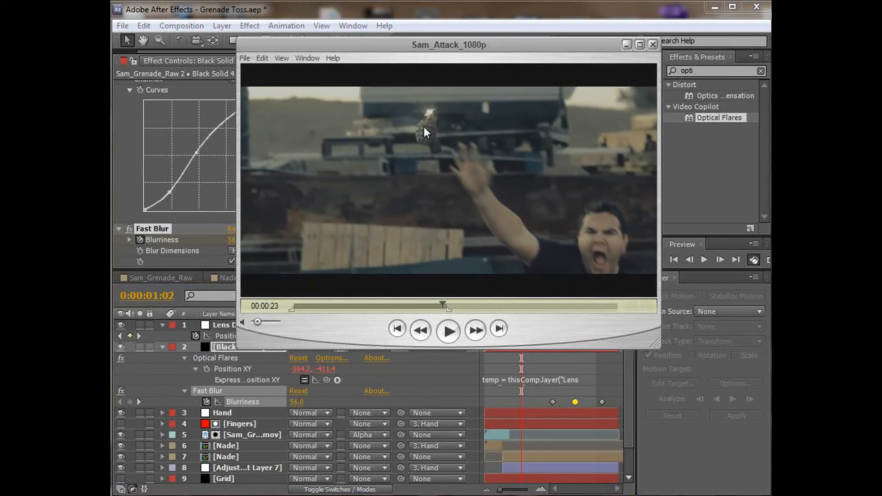
pyautogui.press('Left')
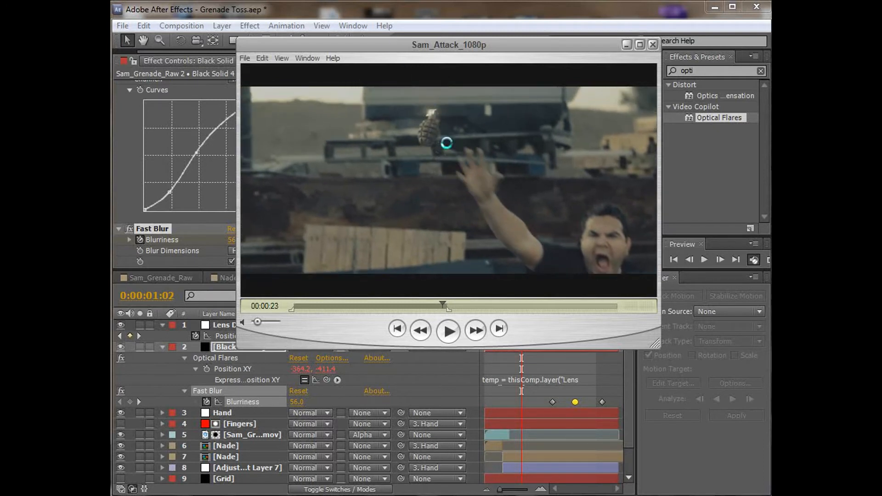
pyautogui.click(385, 11)
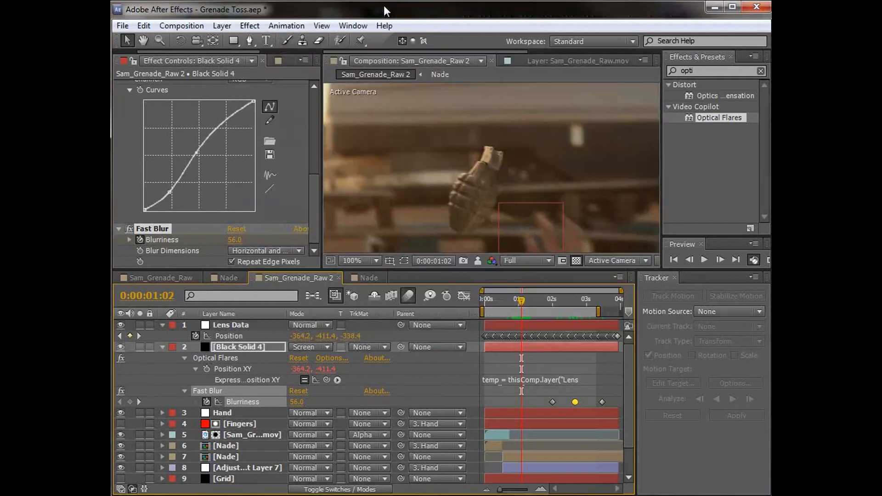
# Create a new 1280 x 720 px solid in light orange FFD19B.
pyautogui.click(223, 26)
pyautogui.moveTo(395, 40)
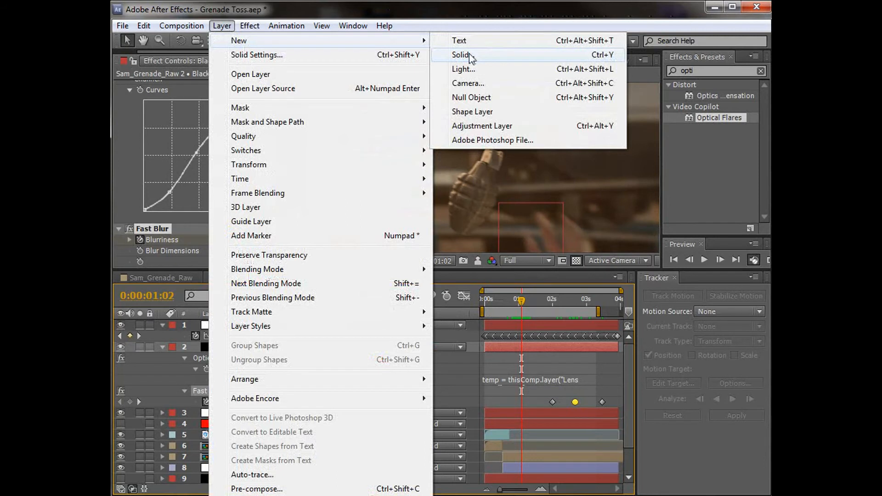
pyautogui.click(471, 56)
pyautogui.click(367, 299)
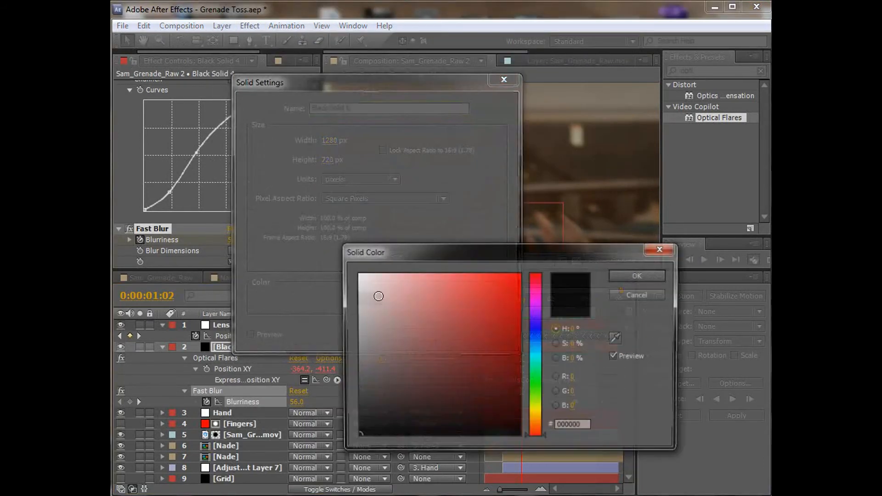
pyautogui.click(536, 423)
pyautogui.click(415, 270)
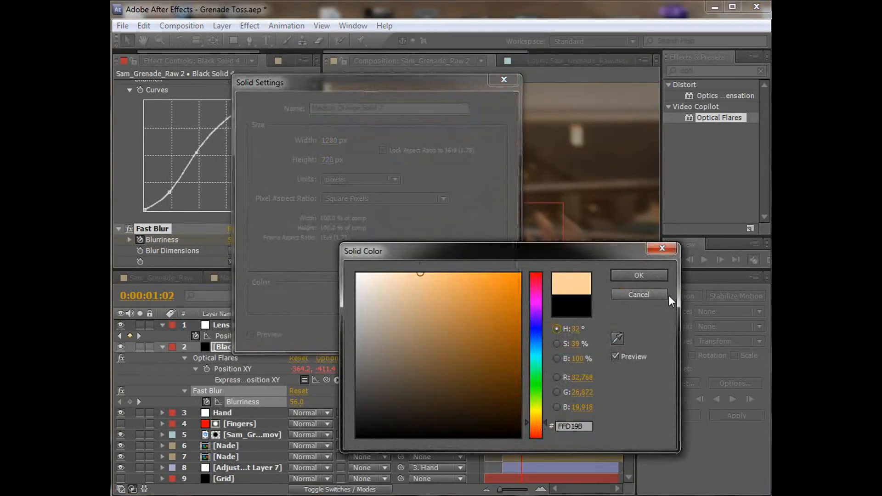
pyautogui.click(637, 276)
pyautogui.click(412, 335)
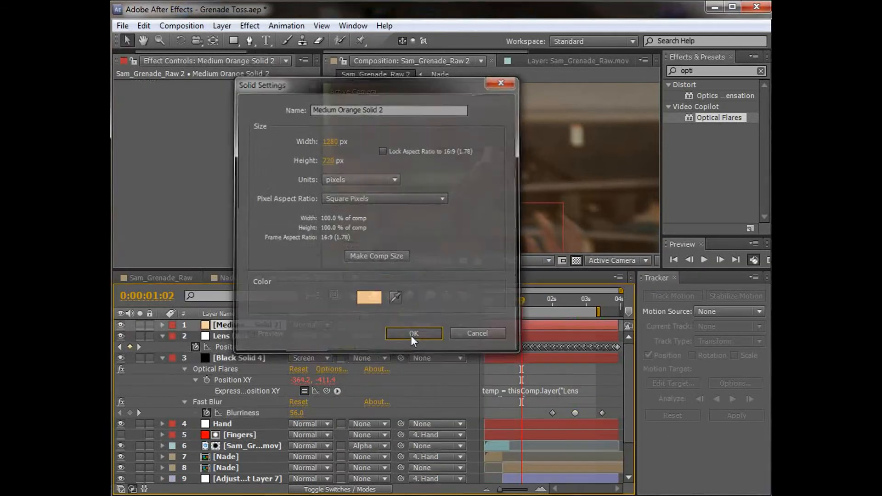
# Hide the orange solid and draw a circular mask on it around the grenade's top.
pyautogui.click(251, 42)
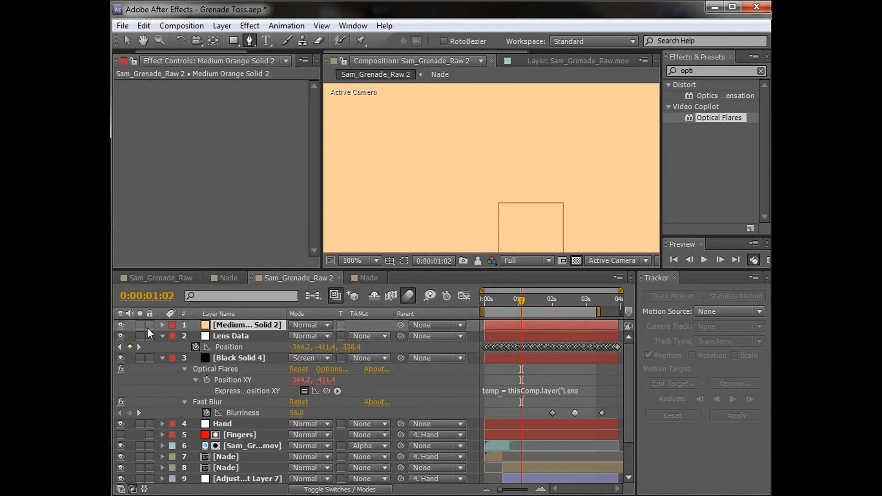
pyautogui.click(121, 325)
pyautogui.moveTo(233, 40); pyautogui.dragTo(263, 68)
pyautogui.moveTo(486, 155); pyautogui.dragTo(507, 177)
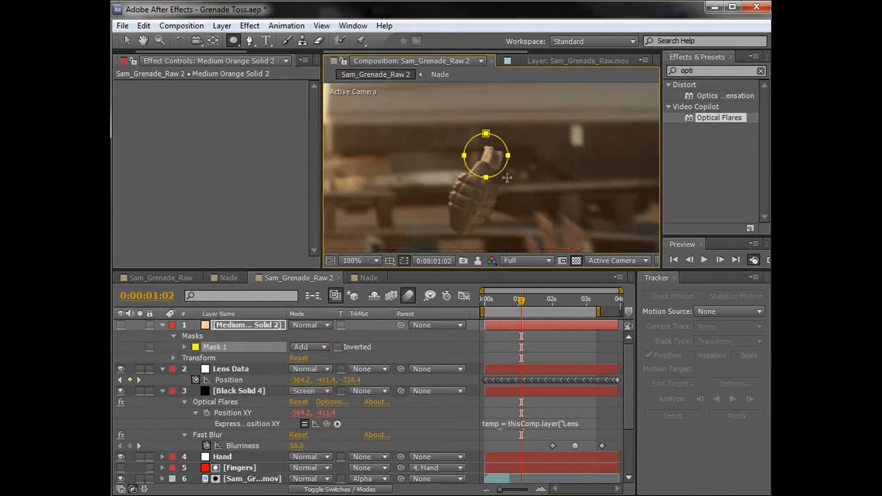
# Show the orange solid again, feather its mask by 45 pixels and set the layer's blending mode to Add.
pyautogui.press('f')
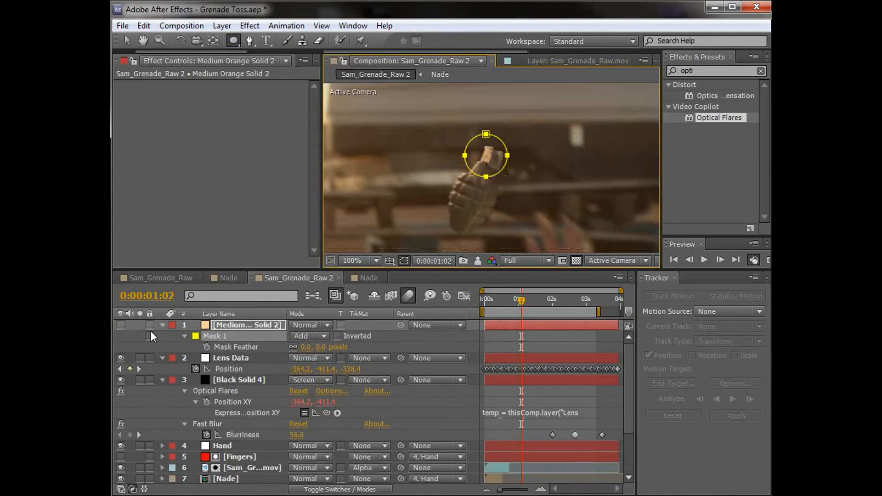
pyautogui.click(121, 325)
pyautogui.moveTo(321, 347); pyautogui.dragTo(348, 342)
pyautogui.click(319, 324)
pyautogui.click(348, 317)
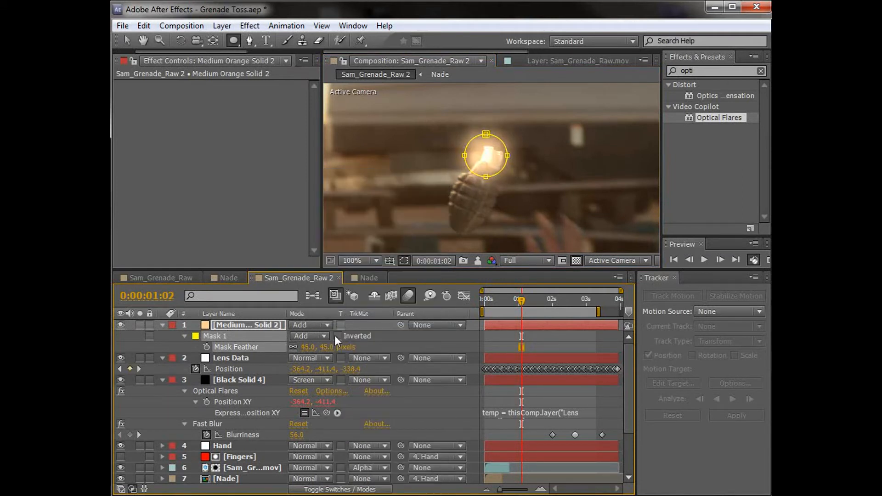
# Flatten the circular mask slightly by moving its upper and lower points inward.
pyautogui.press('v')
pyautogui.moveTo(486, 134); pyautogui.dragTo(485, 140)
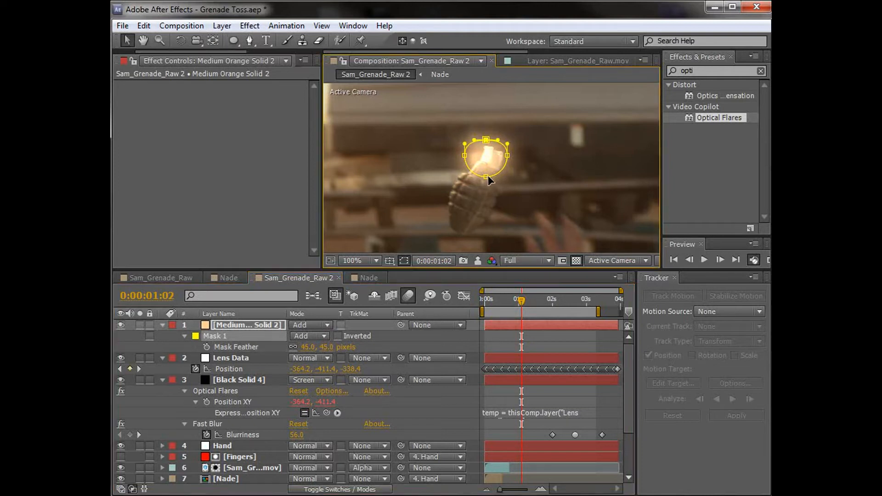
pyautogui.moveTo(486, 177); pyautogui.dragTo(487, 171)
pyautogui.click(508, 334)
# Duplicate Mask 1 on the orange solid, feathering the copy by 109 pixels and the original by 49 pixels.
pyautogui.click(217, 336)
pyautogui.hotkey('ctrl', 'd')
pyautogui.click(352, 363)
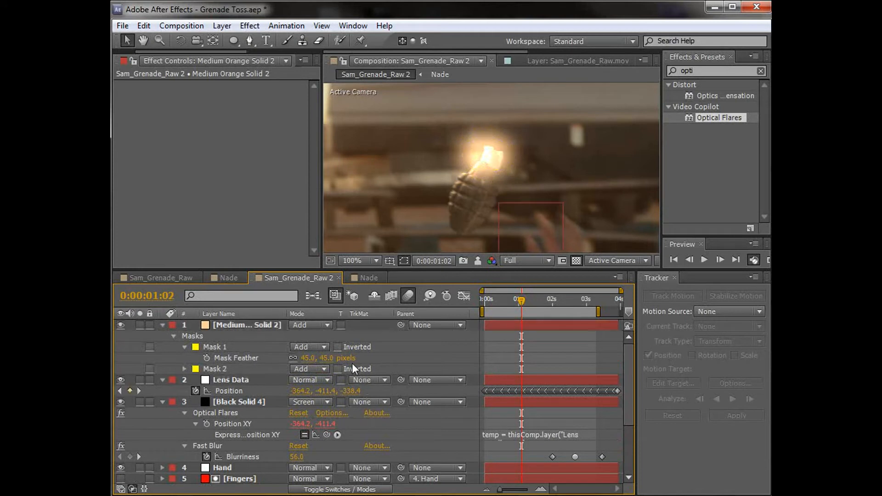
pyautogui.press('u')
pyautogui.click(250, 326)
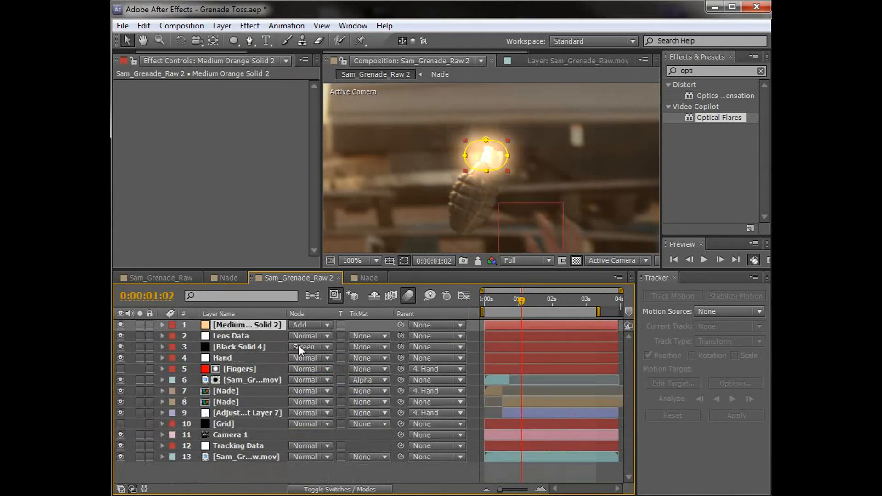
pyautogui.press('f')
pyautogui.moveTo(328, 370); pyautogui.dragTo(327, 347)
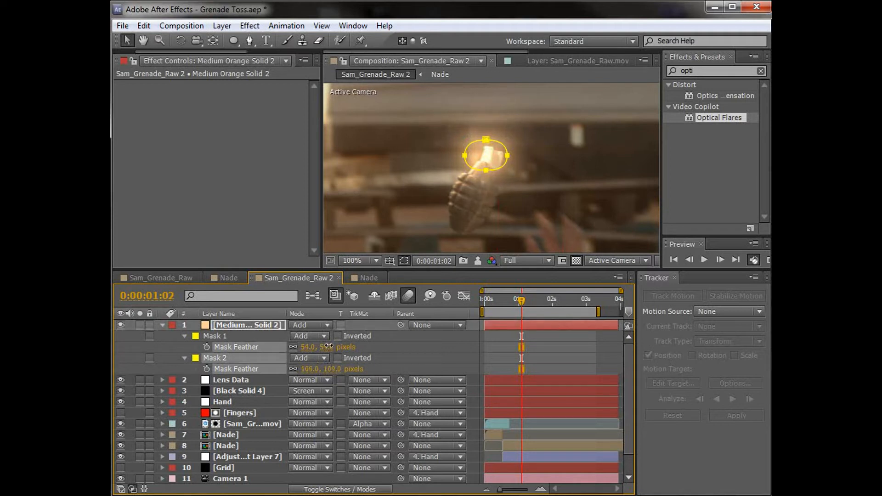
# Adjust the orange solid's Scale to flatten the glow, and position it over the grenade's top with the mask outlines hidden.
pyautogui.click(534, 326)
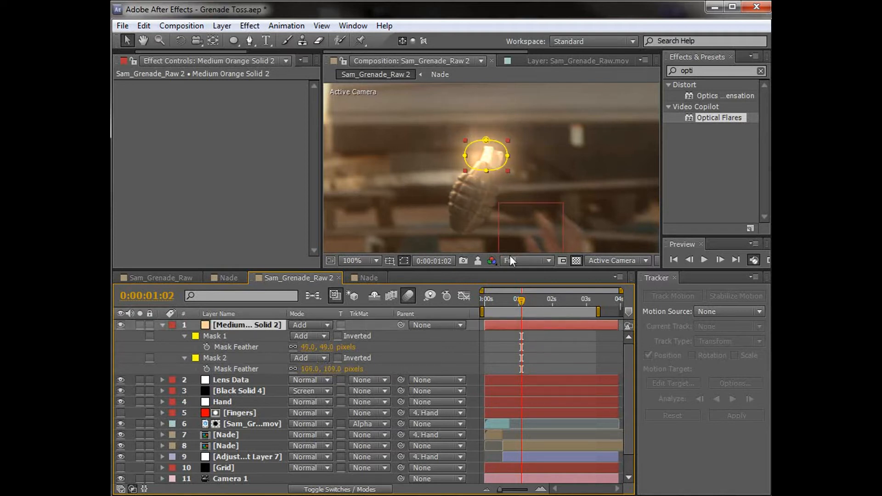
pyautogui.press('s')
pyautogui.moveTo(330, 336); pyautogui.dragTo(320, 339)
pyautogui.click(405, 261)
pyautogui.moveTo(488, 188); pyautogui.dragTo(509, 156)
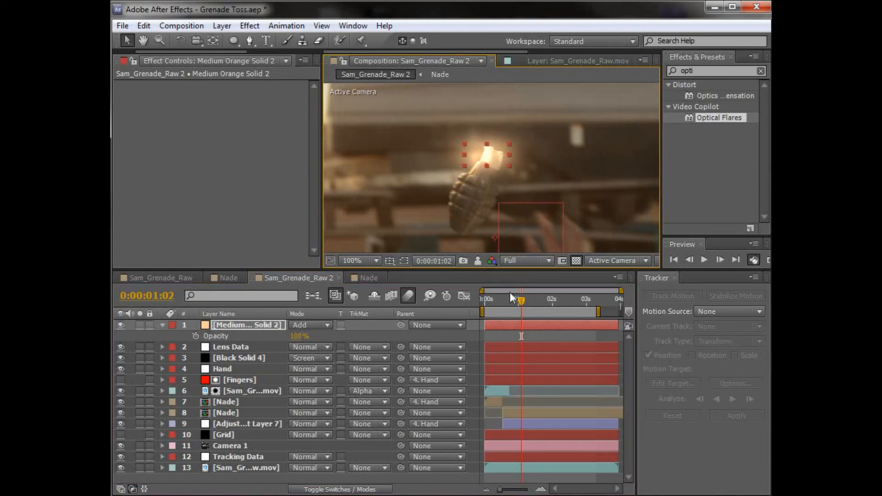
# Keyframe the orange solid's Position to follow the grenade's top at 0:00:00:18 and at about 0:00:01:15.
pyautogui.hotkey('alt', 'shift', 'p')
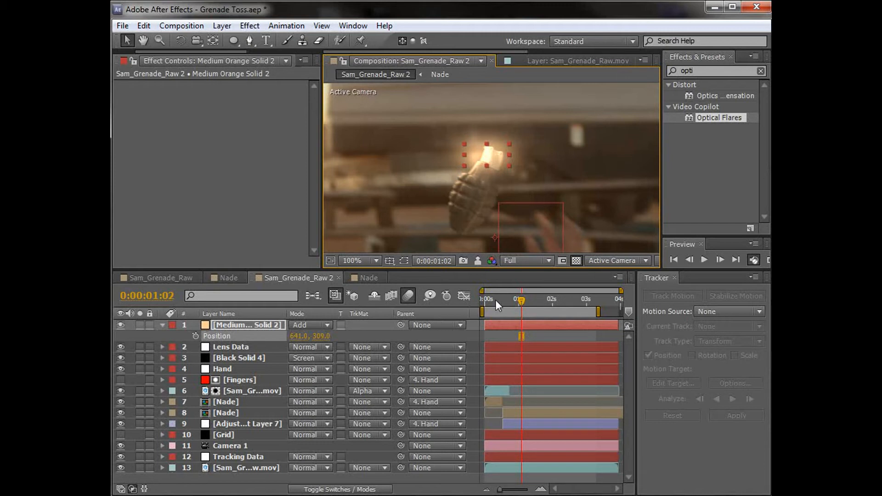
pyautogui.moveTo(519, 302); pyautogui.dragTo(503, 305)
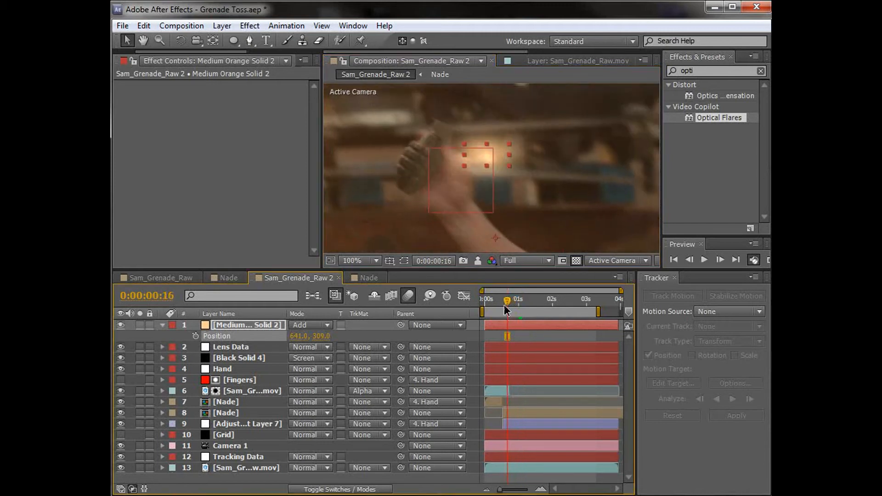
pyautogui.press('pagedown')
pyautogui.press('pagedown')
pyautogui.moveTo(490, 156); pyautogui.dragTo(445, 139)
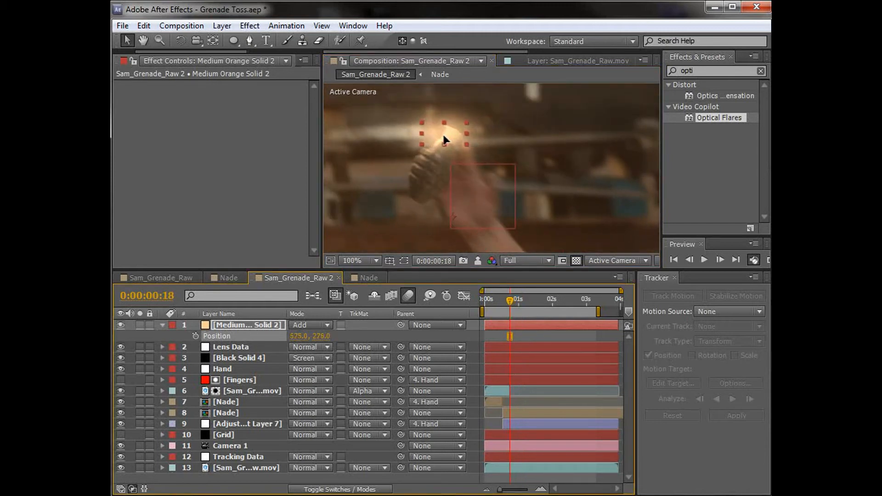
pyautogui.moveTo(511, 303); pyautogui.dragTo(543, 311)
pyautogui.moveTo(453, 147); pyautogui.dragTo(522, 174)
# Add Position keyframes at 0:00:01:06 and 0:00:01:01 that realign the orange glow with the grenade's top.
pyautogui.moveTo(535, 300); pyautogui.dragTo(527, 301)
pyautogui.press('.')
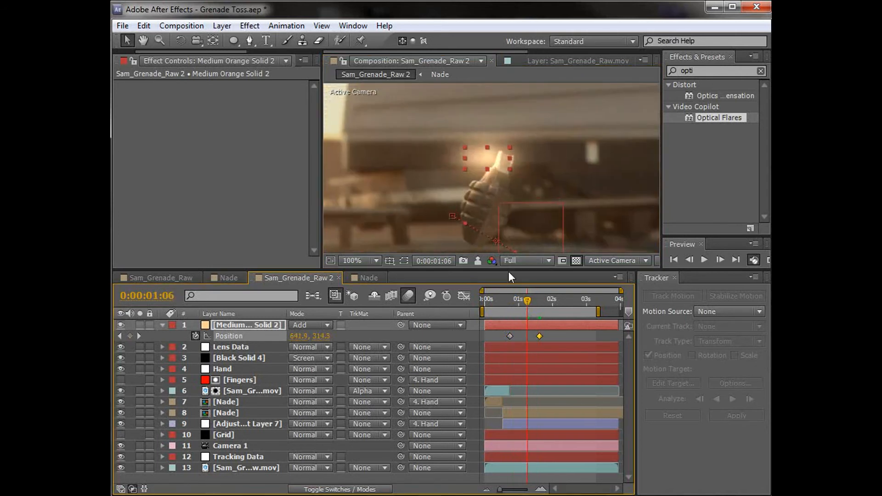
pyautogui.moveTo(546, 130); pyautogui.dragTo(501, 153)
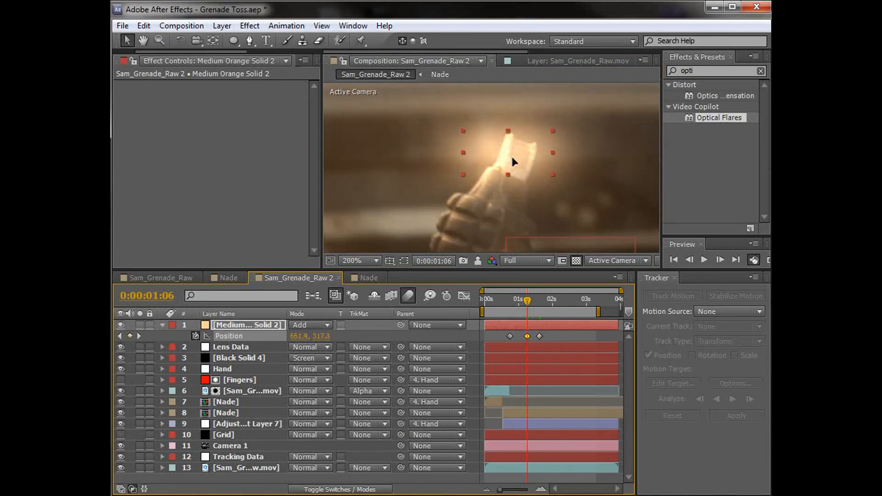
pyautogui.moveTo(527, 300); pyautogui.dragTo(519, 301)
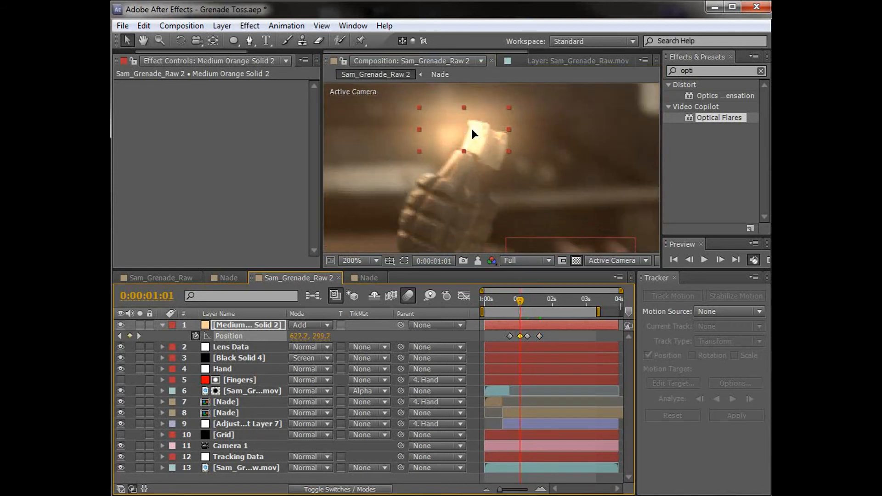
pyautogui.moveTo(474, 133); pyautogui.dragTo(488, 138)
# Animate the orange solid's Opacity with a 0% keyframe at 0:00:00:23.
pyautogui.moveTo(517, 304)
pyautogui.mouseDown()
pyautogui.moveTo(533, 307)
pyautogui.moveTo(517, 313)
pyautogui.mouseUp()
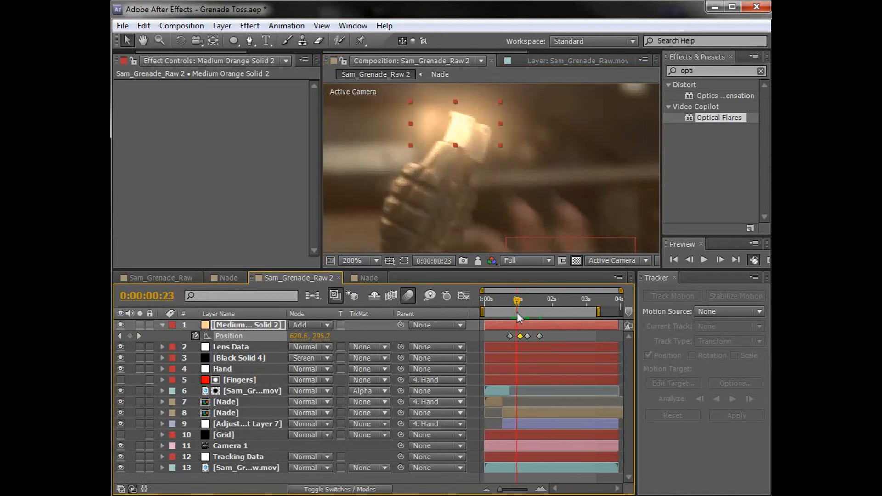
pyautogui.hotkey('alt', 'shift', 't')
pyautogui.click(195, 344)
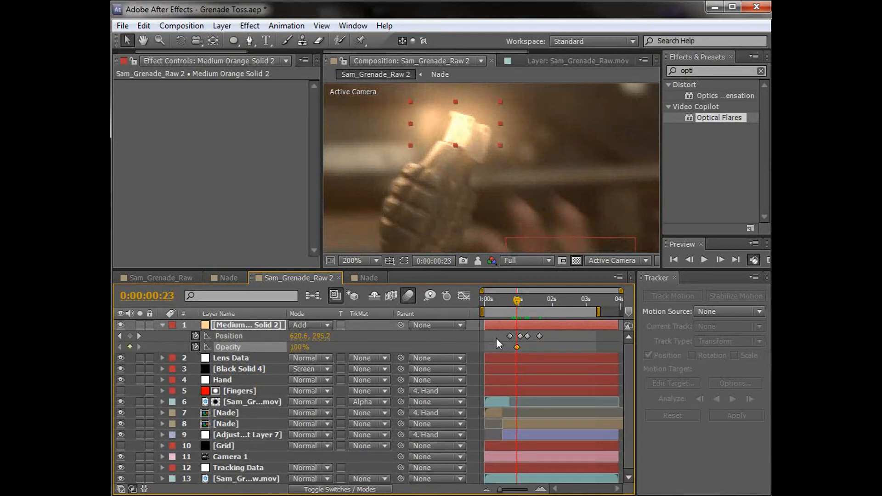
pyautogui.scroll(3, 506, 342)
pyautogui.moveTo(516, 349); pyautogui.dragTo(513, 350)
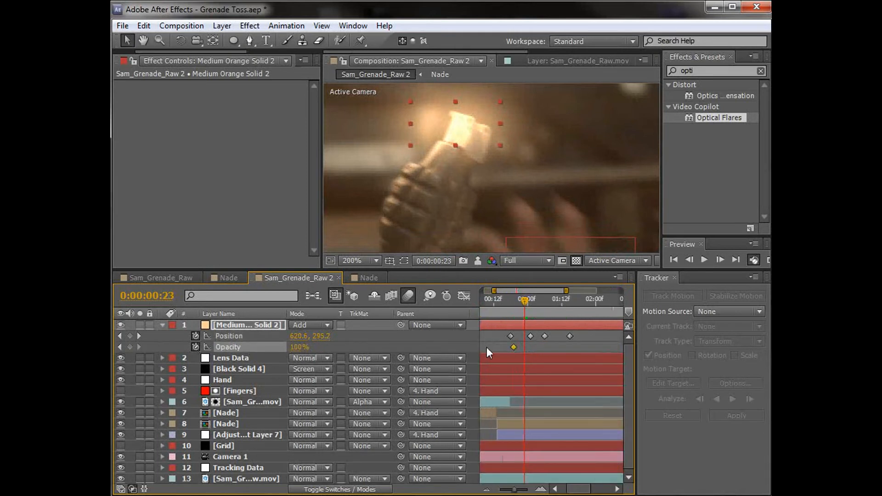
pyautogui.write('0')
pyautogui.press('Return')
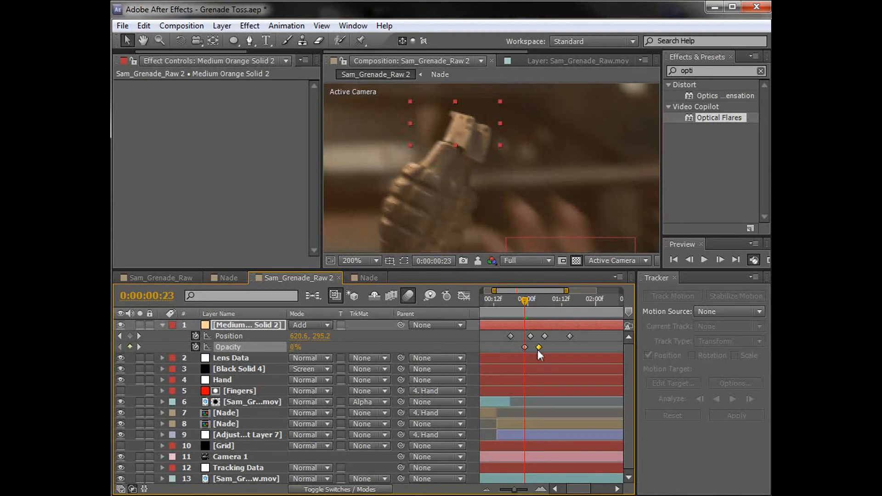
# Move the orange solid's first 0% Opacity keyframe to about 0:00:00:19 and add a fade-out keyframe of 0% at about 0:00:01:14.
pyautogui.moveTo(524, 347); pyautogui.dragTo(513, 347)
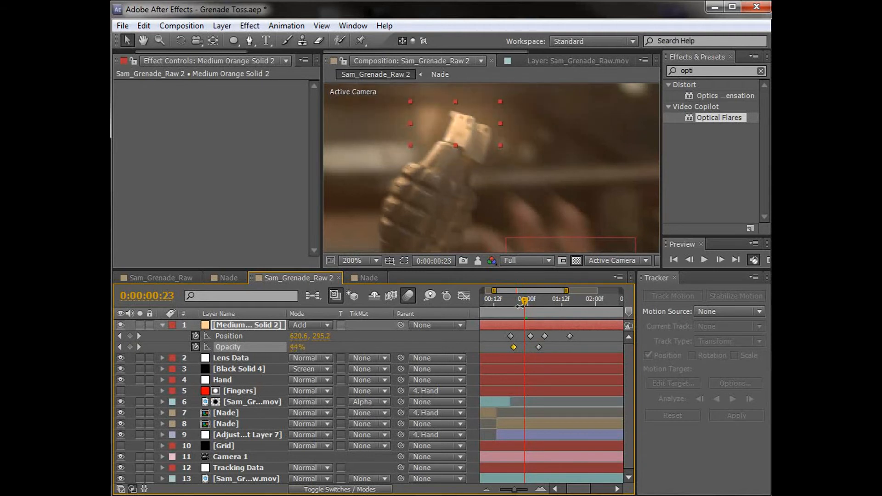
pyautogui.moveTo(522, 304); pyautogui.dragTo(559, 305)
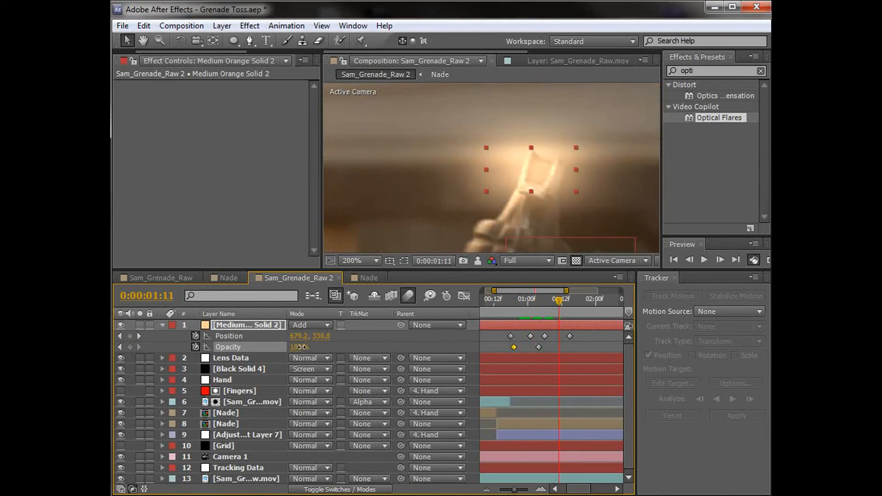
pyautogui.press('Return')
pyautogui.moveTo(558, 347); pyautogui.dragTo(568, 348)
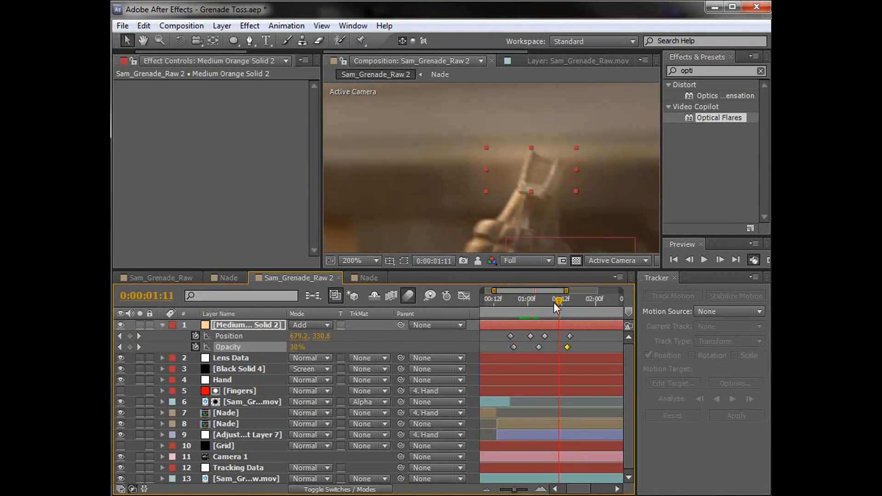
# Lower the orange solid's Opacity keyframe at 0:00:01:04 to about 30% and preview the glint on the grenade.
pyautogui.moveTo(553, 302); pyautogui.dragTo(539, 302)
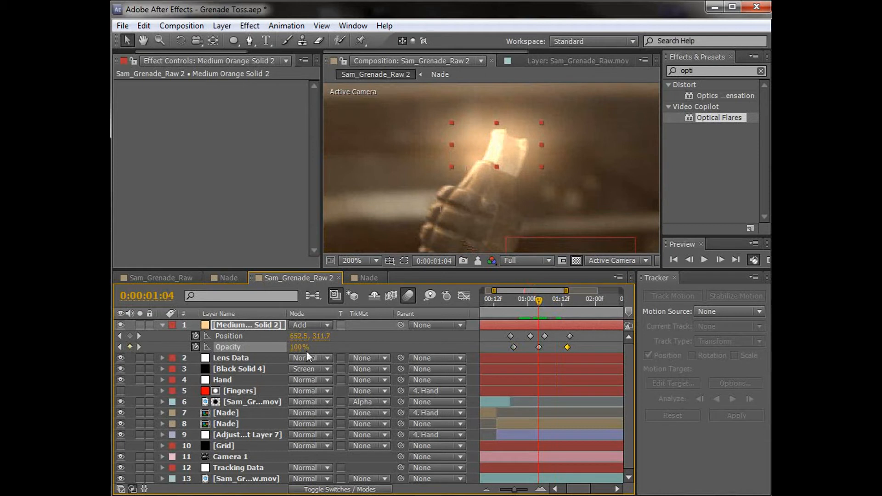
pyautogui.moveTo(294, 347); pyautogui.dragTo(222, 345)
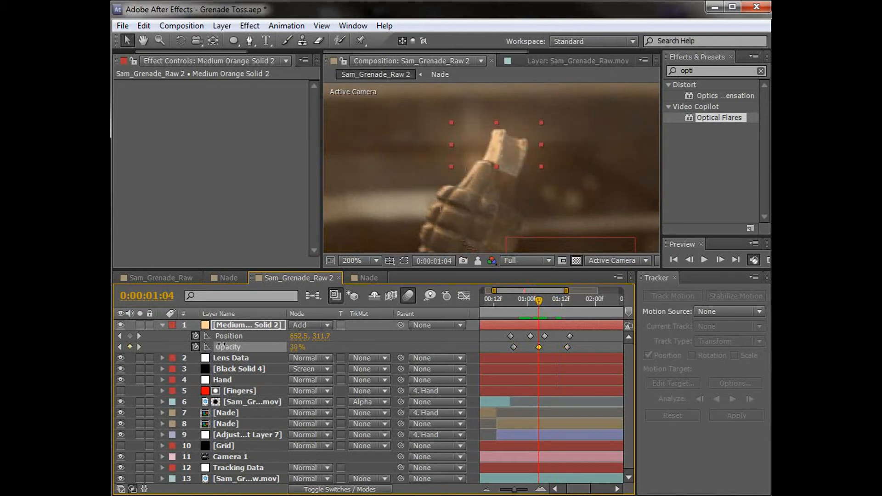
pyautogui.press('s')
pyautogui.press(',')
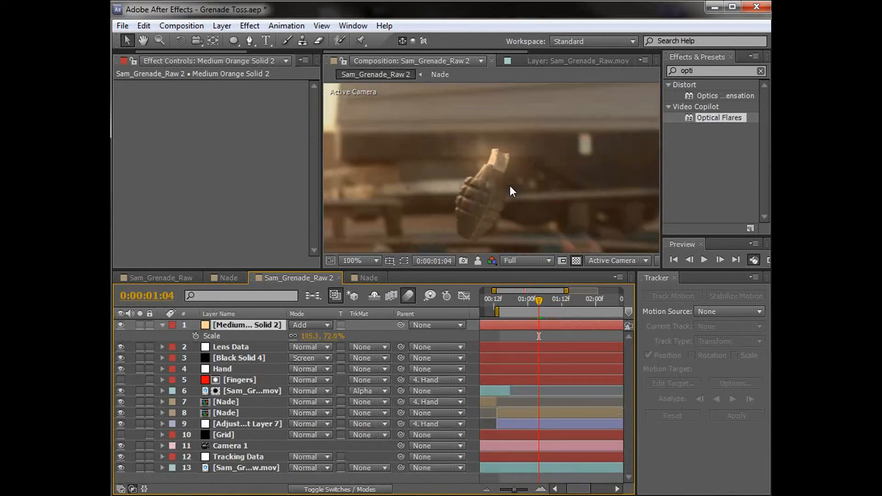
pyautogui.press('KP_0')
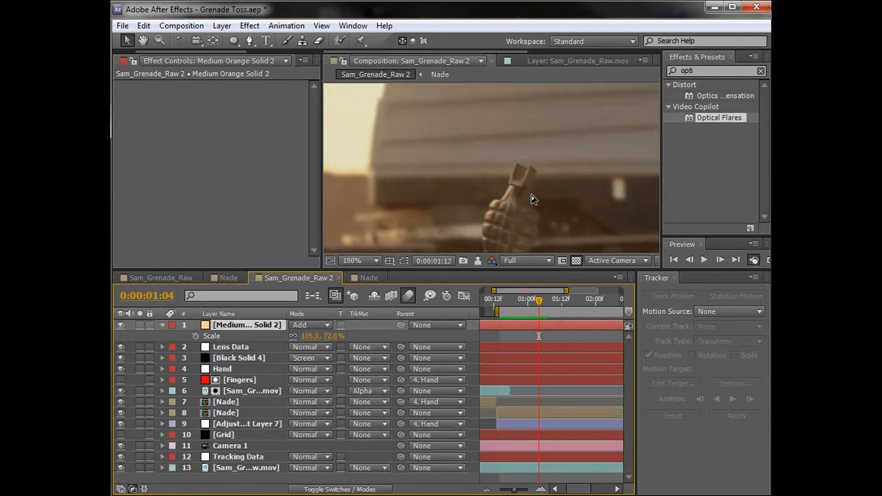
pyautogui.press('space')
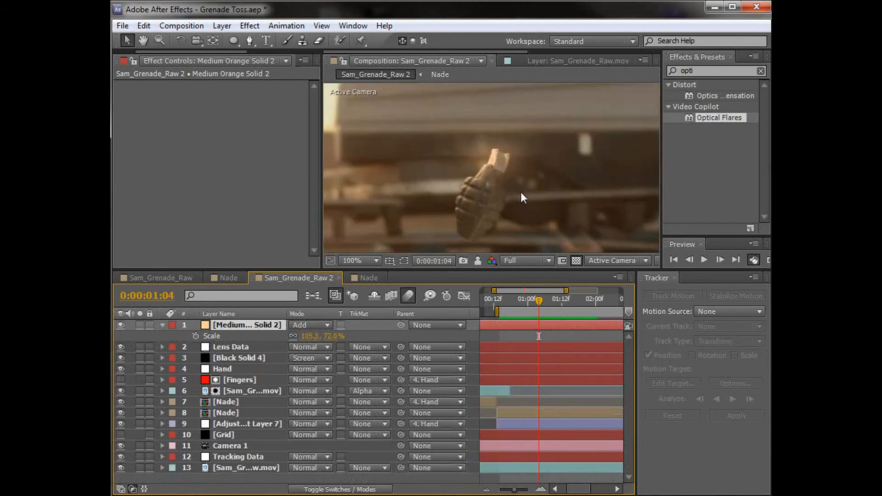
# Review the grenade toss in Sam_Grenade_Raw 2 by moving through the shot up to about 0:00:03:04.
pyautogui.press(',')
pyautogui.click(562, 305)
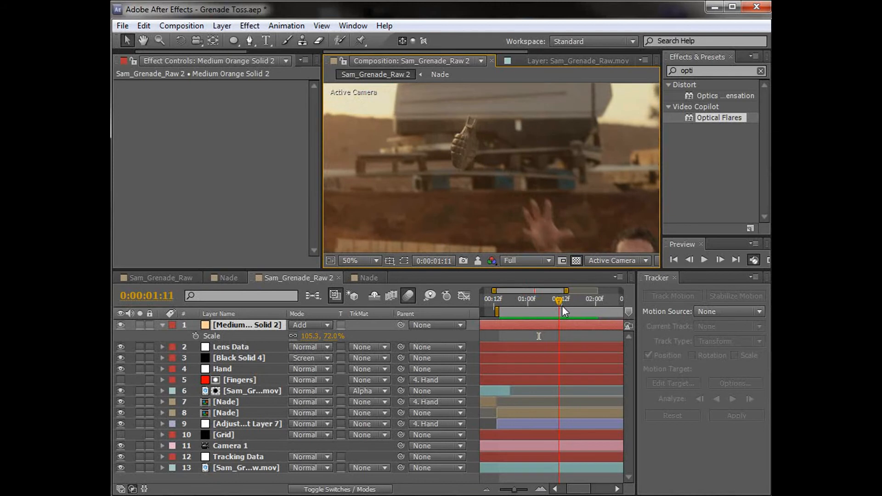
pyautogui.press('-')
pyautogui.moveTo(544, 304); pyautogui.dragTo(563, 307)
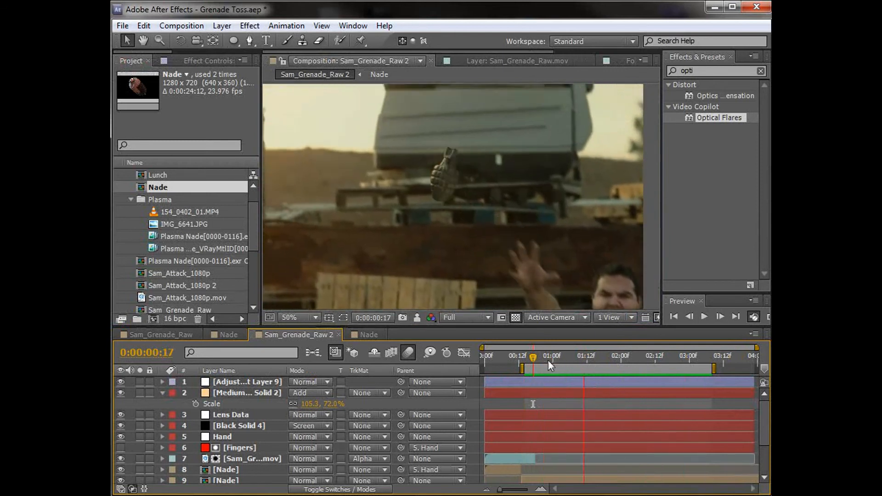
pyautogui.moveTo(550, 358); pyautogui.dragTo(677, 358)
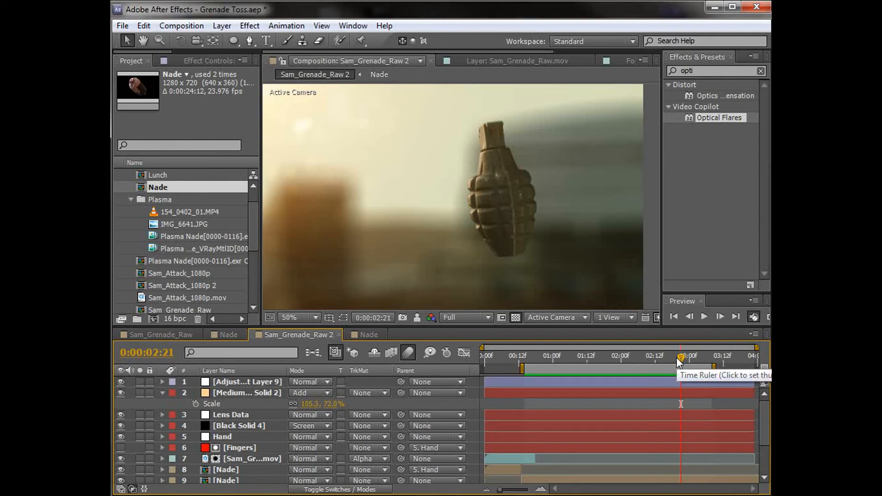
pyautogui.moveTo(676, 358); pyautogui.dragTo(701, 373)
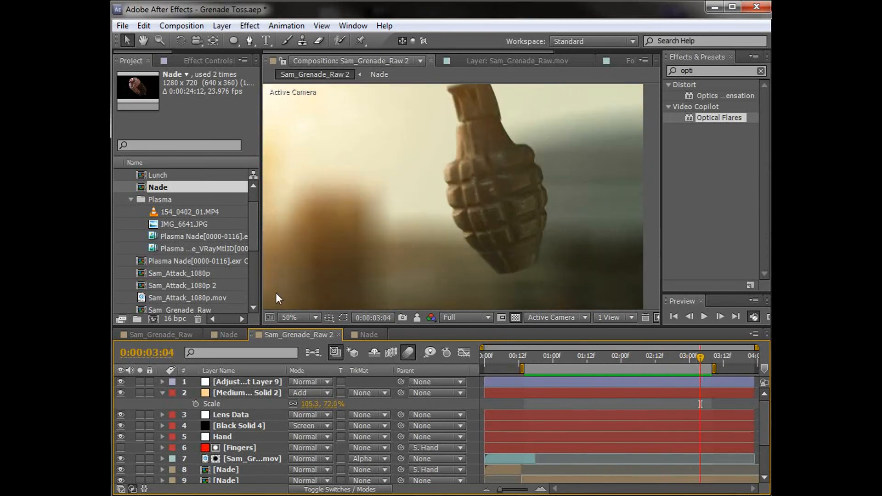
# Examine the Plasma Nade[0000-0116].exr footage, and preview the plasma grenade version of the shot in the Sam_Grenade_Raw composition.
pyautogui.doubleClick(203, 236)
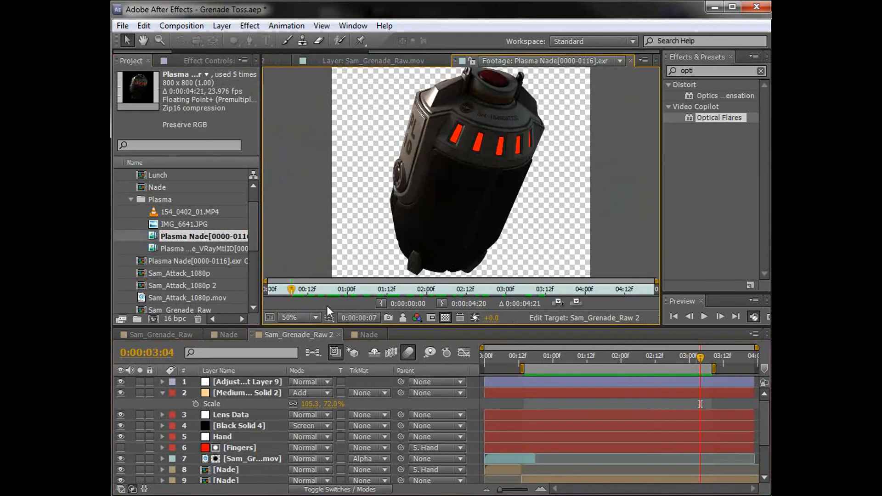
pyautogui.moveTo(414, 290); pyautogui.dragTo(516, 301)
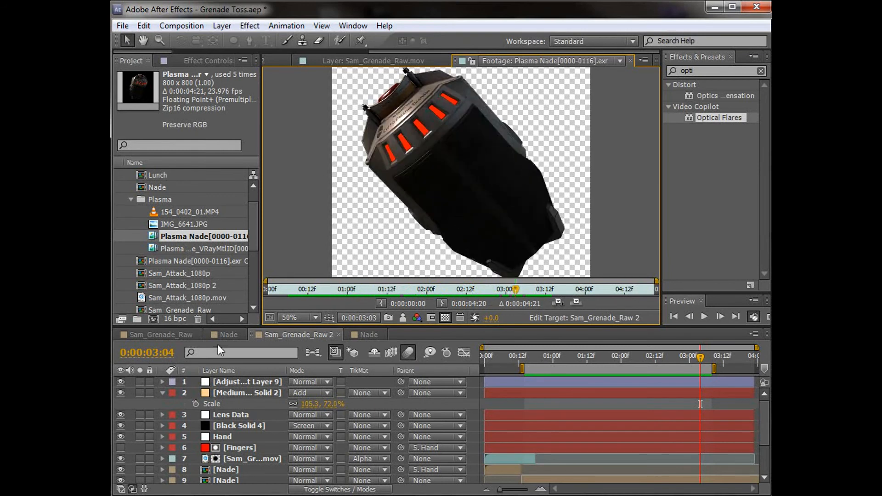
pyautogui.click(162, 335)
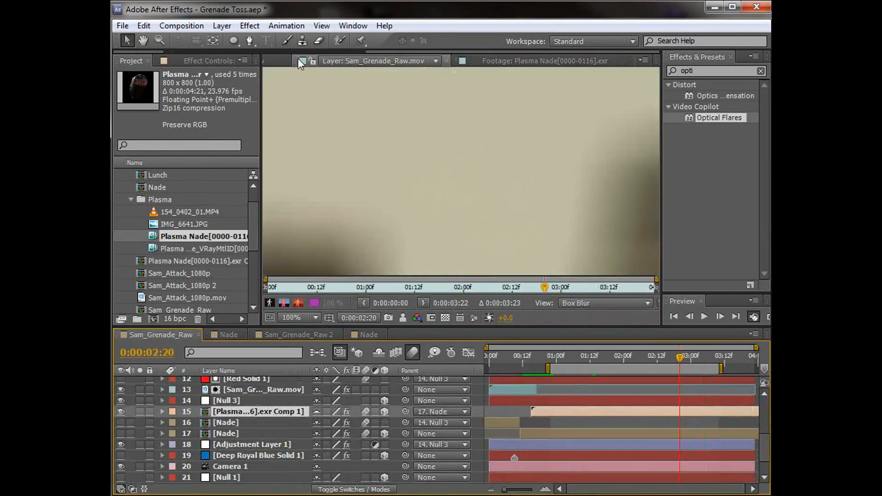
pyautogui.click(286, 51)
pyautogui.press('KP_0')
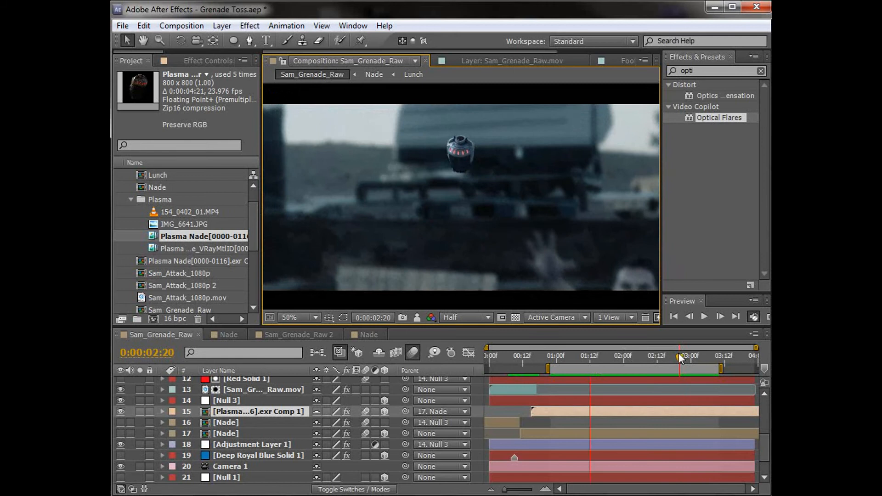
# Play back and look through the alternate prop versions in Sam_Grenade_Raw, including the tossed lunch box.
pyautogui.moveTo(691, 358); pyautogui.dragTo(714, 385)
pyautogui.press('KP_0')
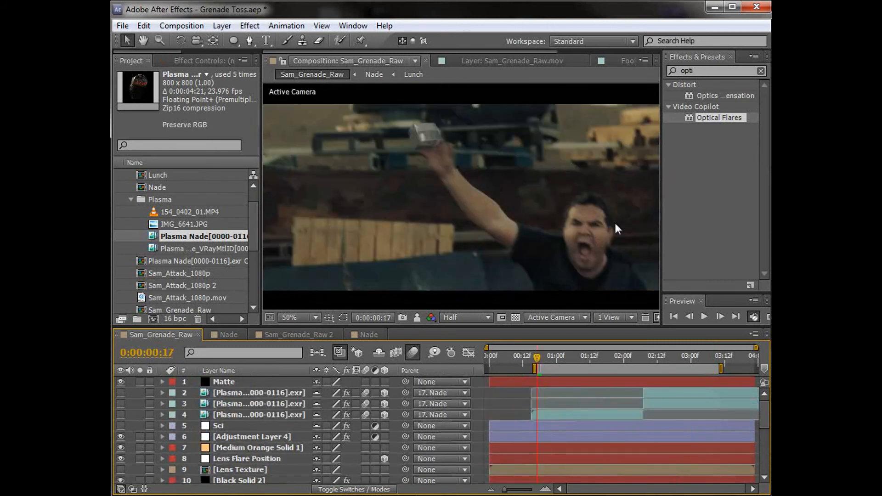
pyautogui.press('KP_0')
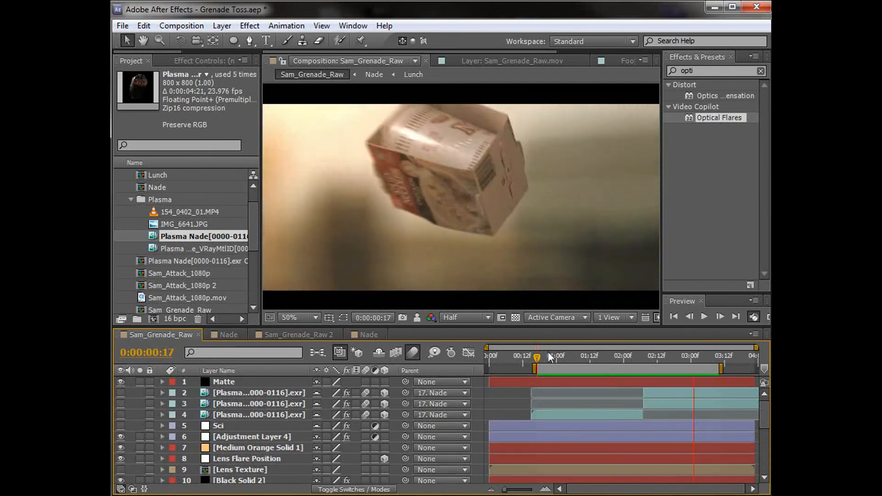
pyautogui.moveTo(544, 356); pyautogui.dragTo(595, 377)
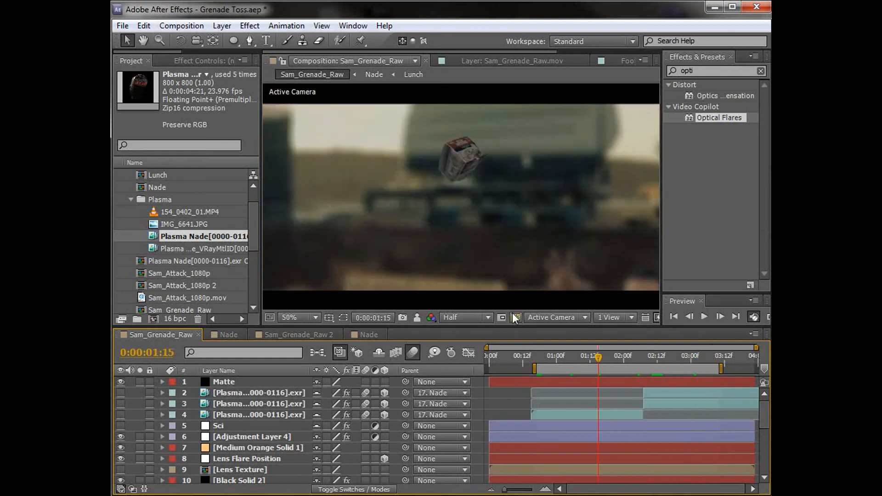